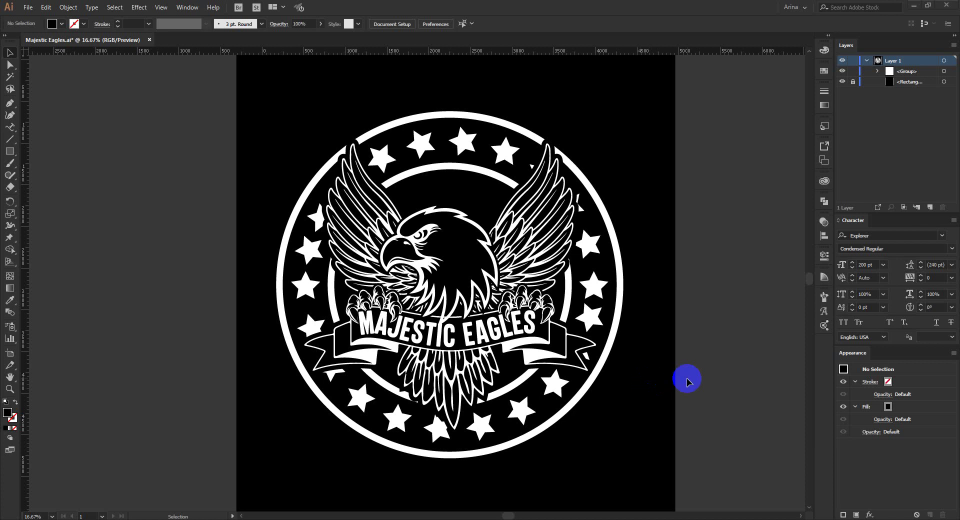
# Scale the whole eagle emblem down and Alt-drag a duplicate copy beside it on the right.
pyautogui.moveTo(615, 463); pyautogui.dragTo(278, 81)
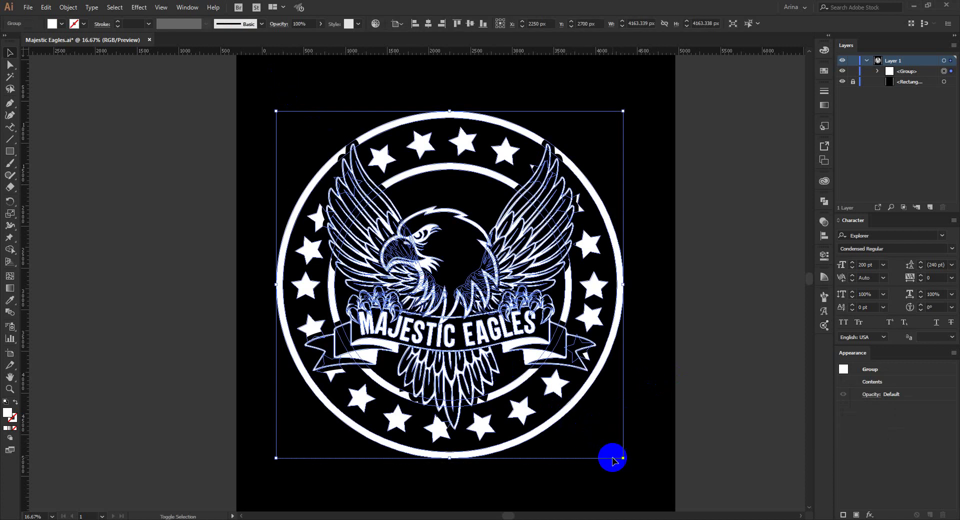
pyautogui.moveTo(622, 459); pyautogui.dragTo(406, 272)
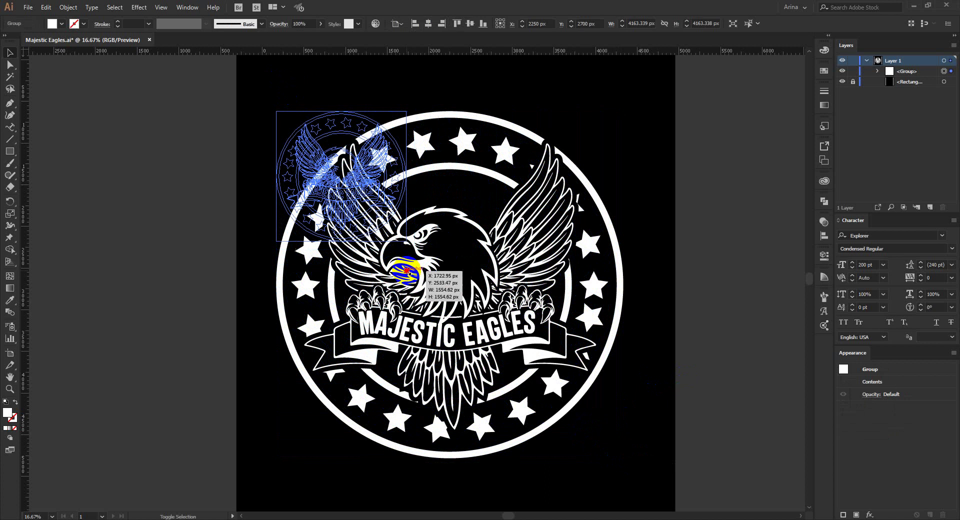
pyautogui.scroll(2, 396, 208)
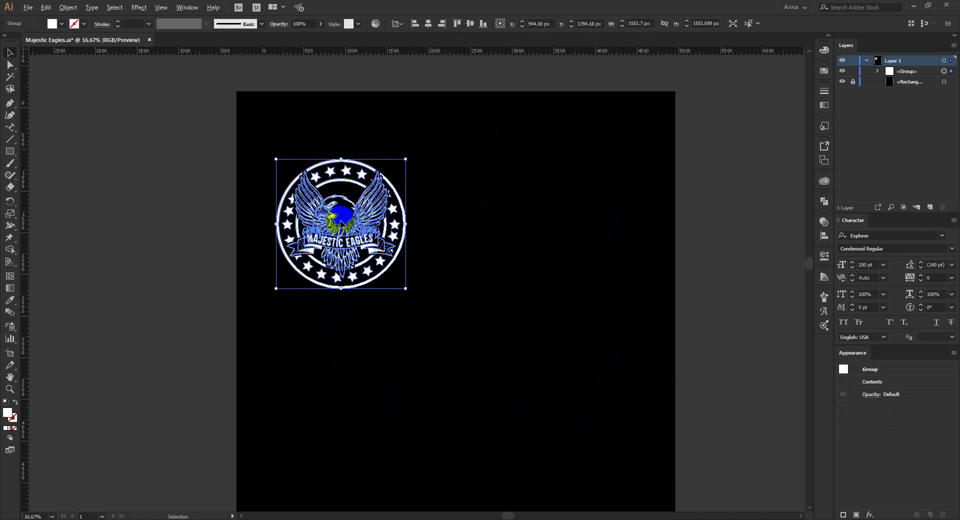
pyautogui.moveTo(338, 229); pyautogui.dragTo(493, 228)
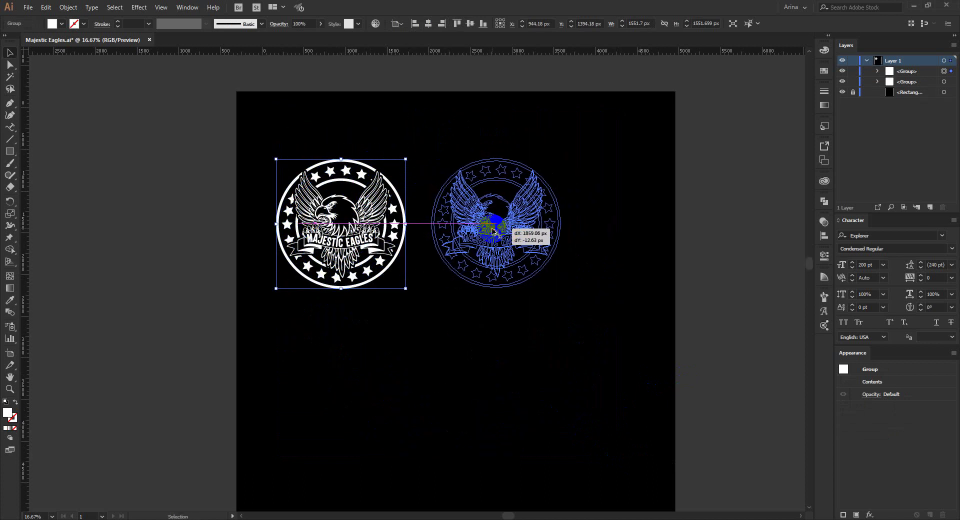
pyautogui.click(448, 329)
# Ungroup the left emblem and colour its ring group yellow from the Base 3 colour theme.
pyautogui.scroll(3, 356, 186)
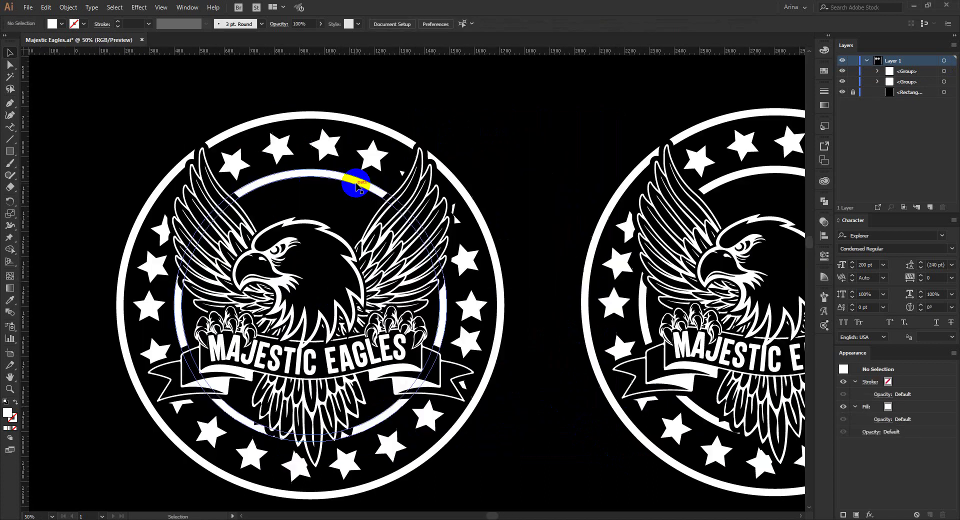
pyautogui.click(356, 186)
pyautogui.rightClick(356, 185)
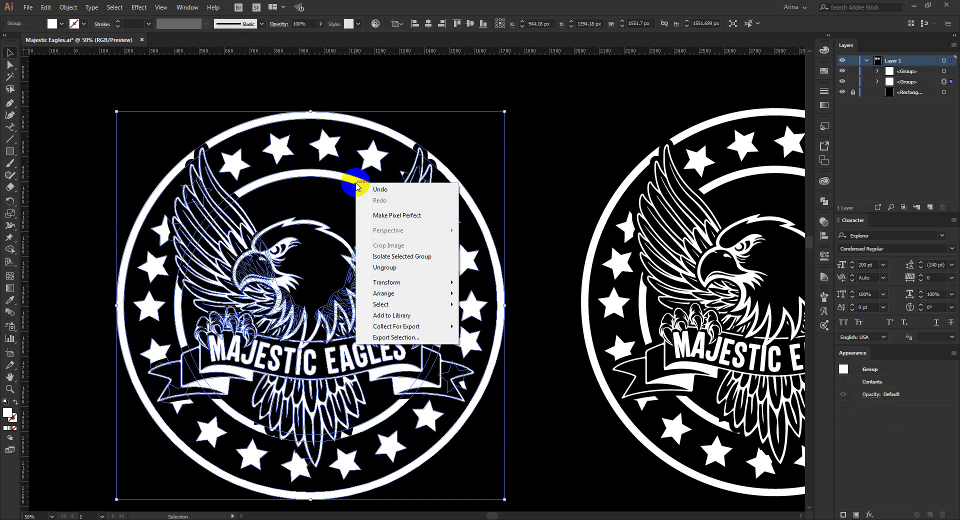
pyautogui.click(385, 268)
pyautogui.click(507, 222)
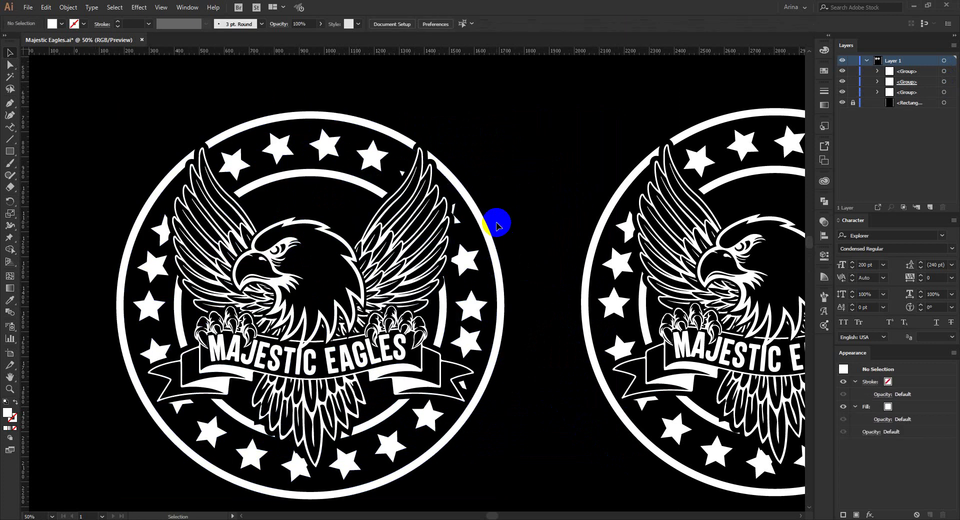
pyautogui.click(482, 220)
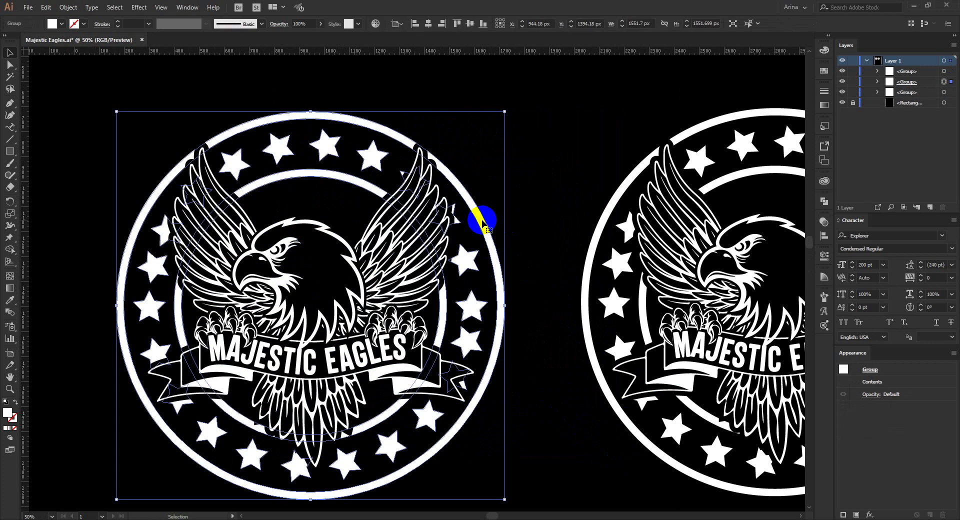
pyautogui.click(824, 325)
pyautogui.click(795, 371)
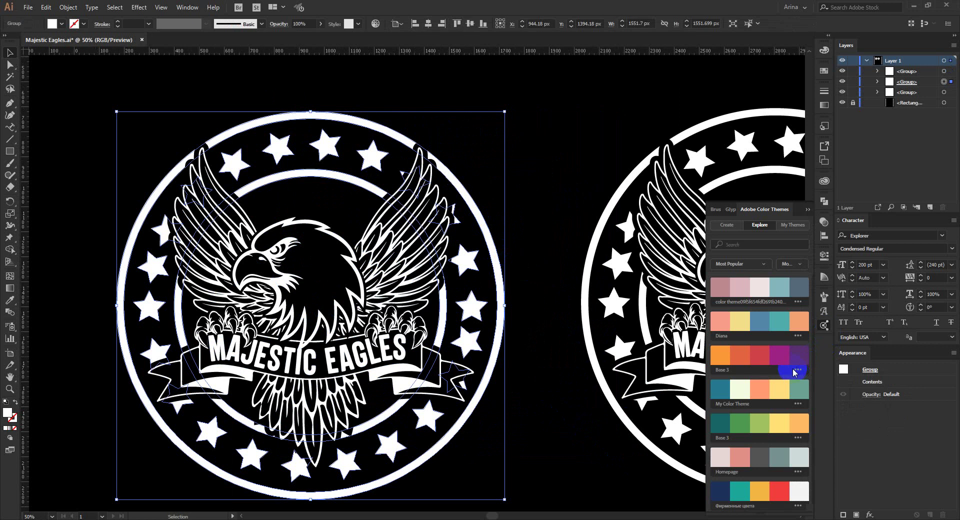
pyautogui.click(779, 420)
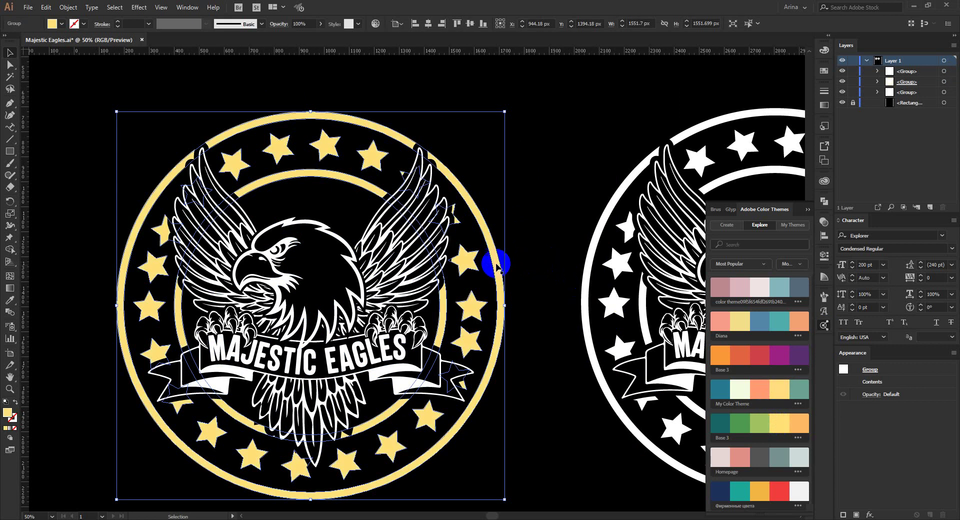
# Isolate the emblem group and colour the ring of stars red.
pyautogui.doubleClick(473, 261)
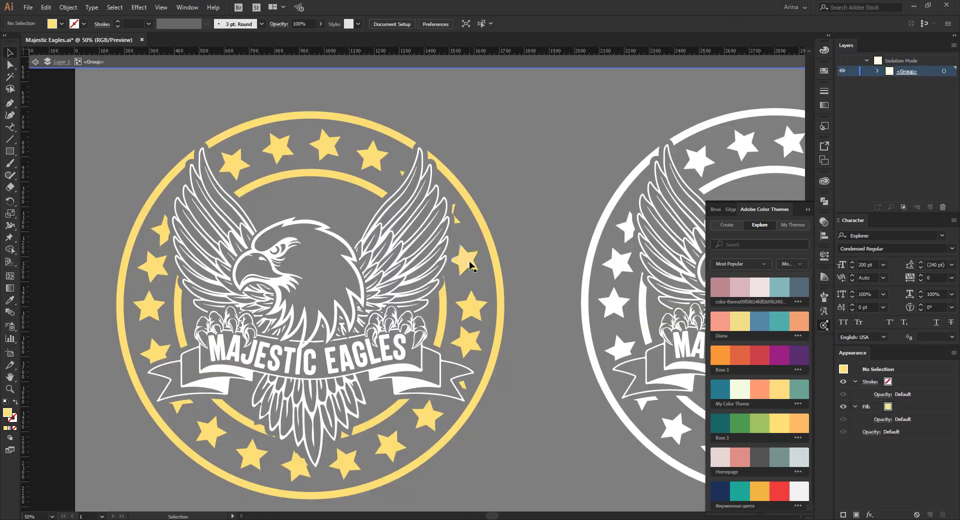
pyautogui.click(473, 261)
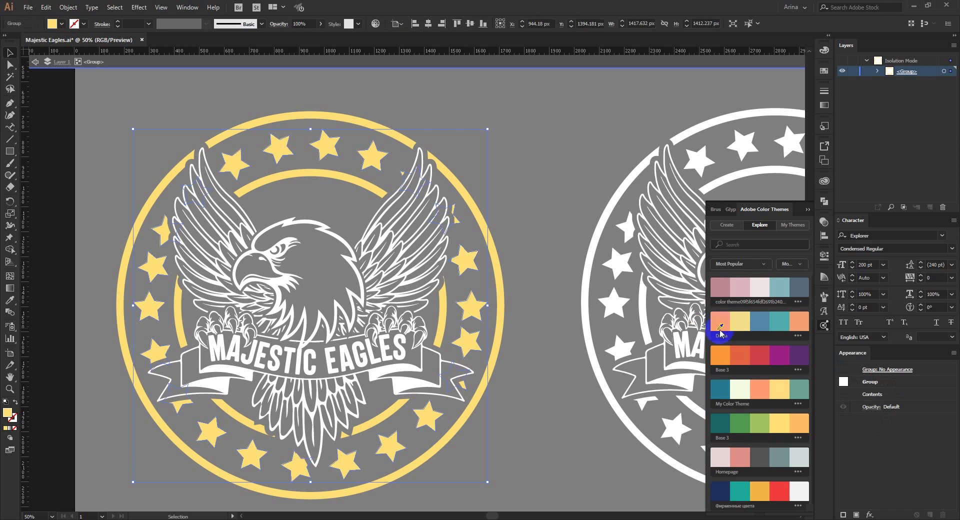
pyautogui.click(760, 353)
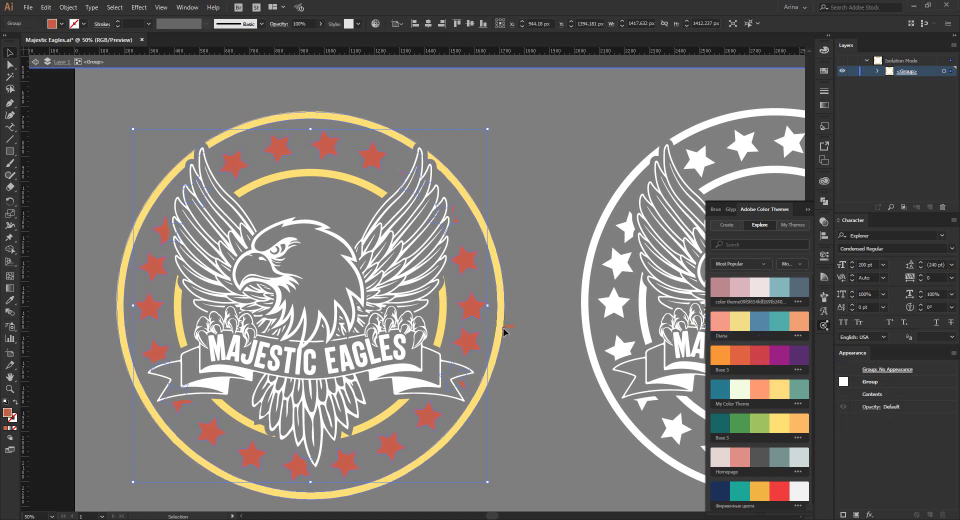
pyautogui.doubleClick(534, 349)
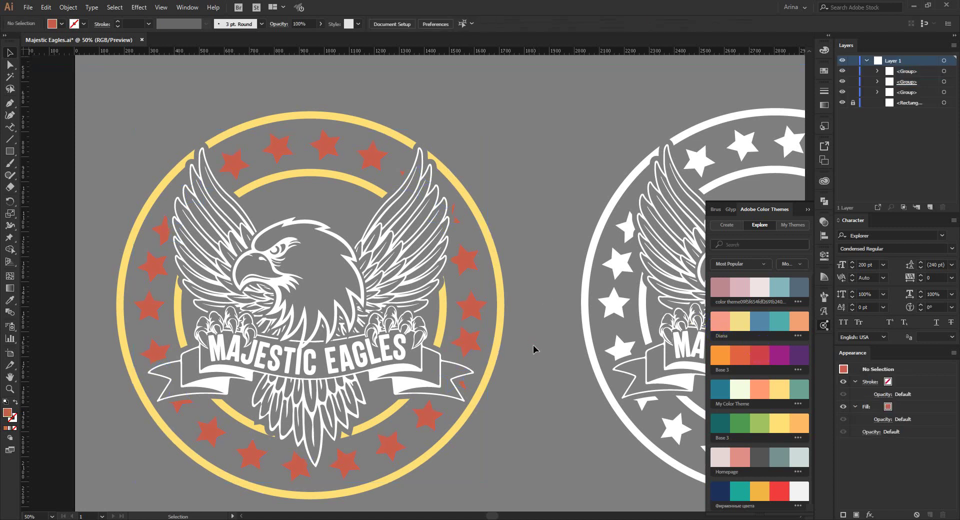
# Isolate the eagle group and colour the MAJESTIC EAGLES text red.
pyautogui.click(349, 351)
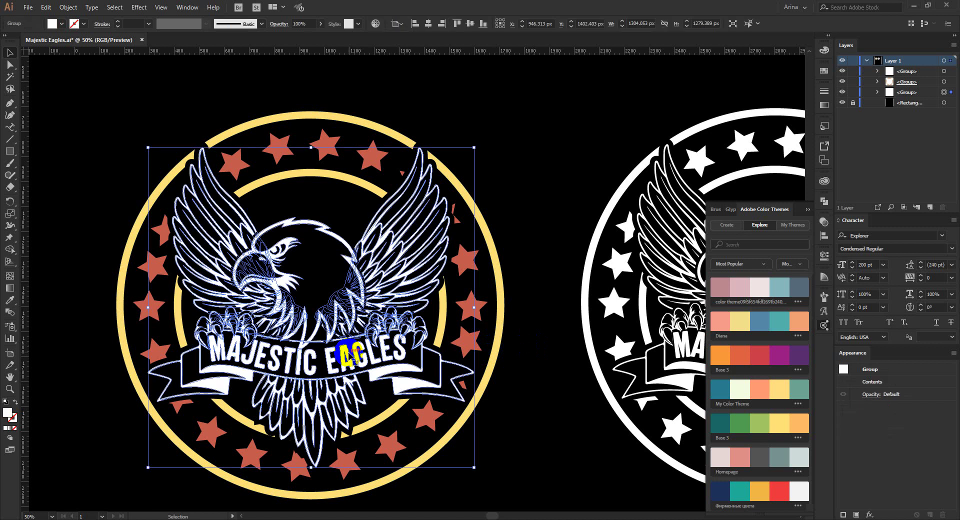
pyautogui.doubleClick(348, 353)
pyautogui.click(350, 354)
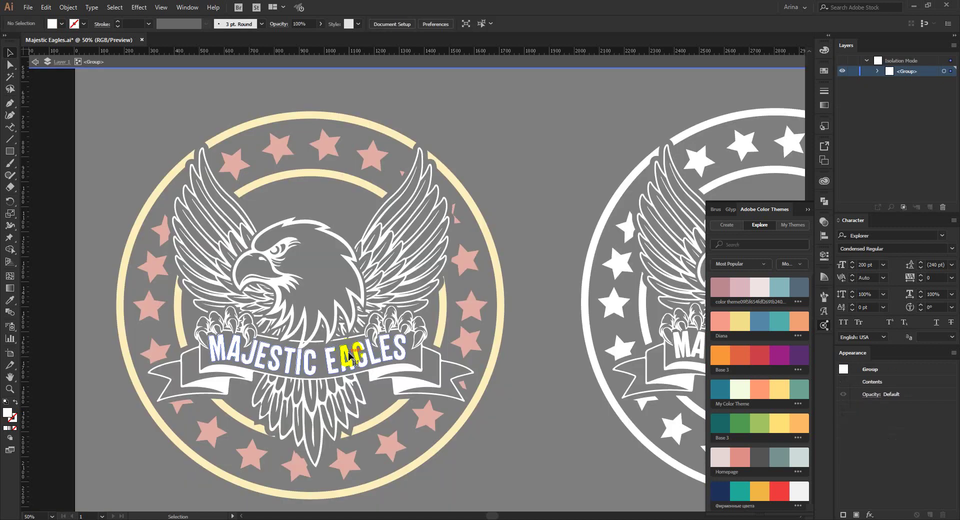
pyautogui.click(760, 354)
pyautogui.doubleClick(536, 425)
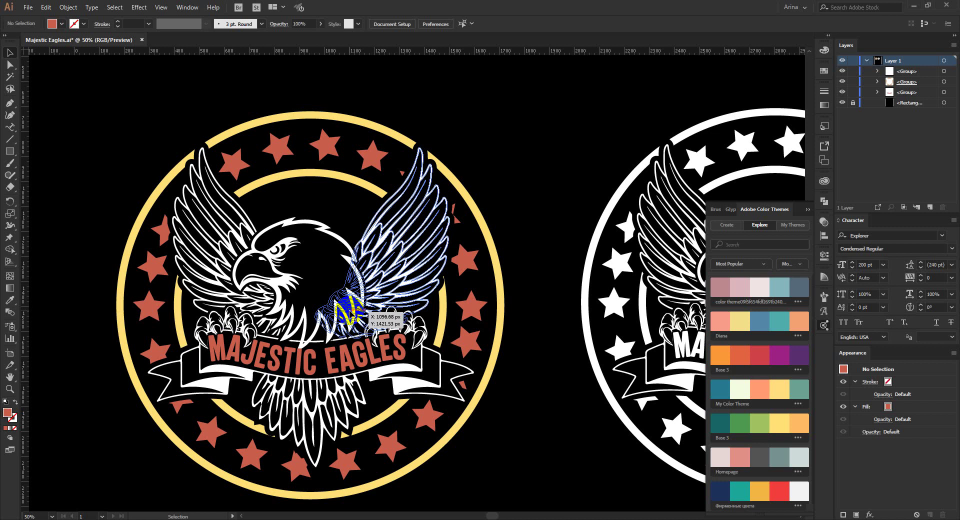
# Drill into the nested wings group and colour the eagle's wings teal.
pyautogui.click(393, 283)
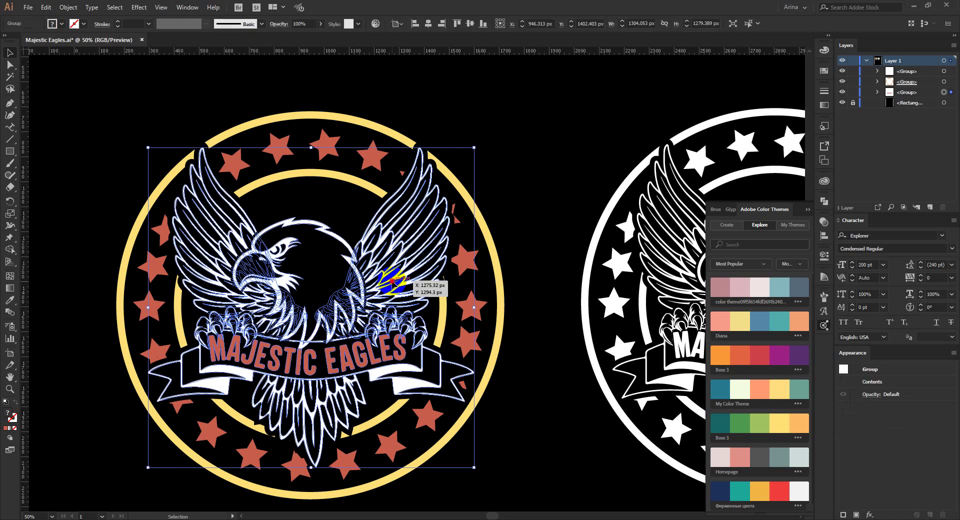
pyautogui.doubleClick(394, 283)
pyautogui.click(393, 283)
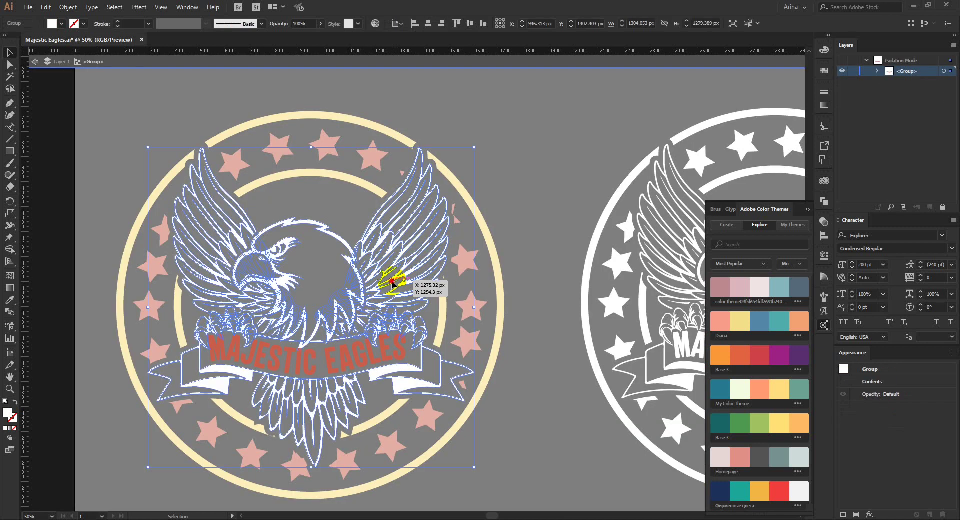
pyautogui.doubleClick(394, 283)
pyautogui.click(394, 283)
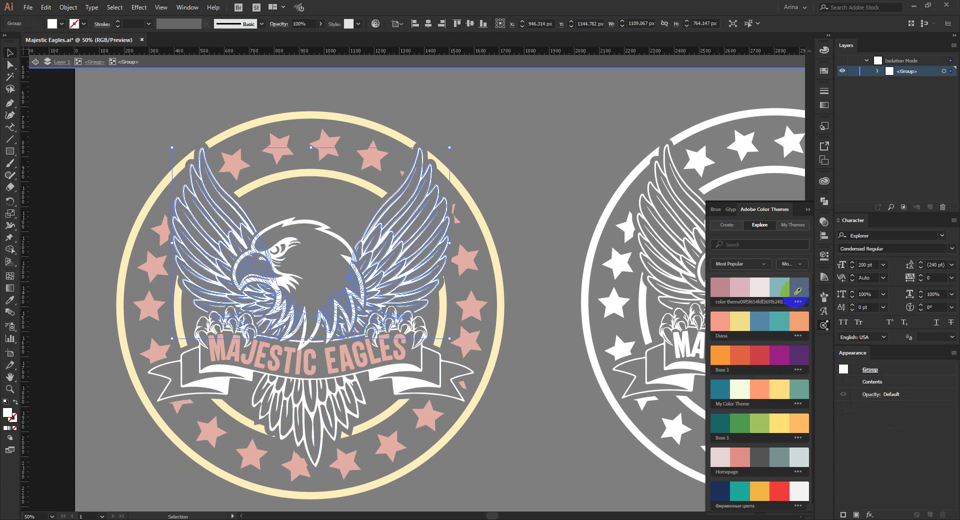
pyautogui.click(728, 425)
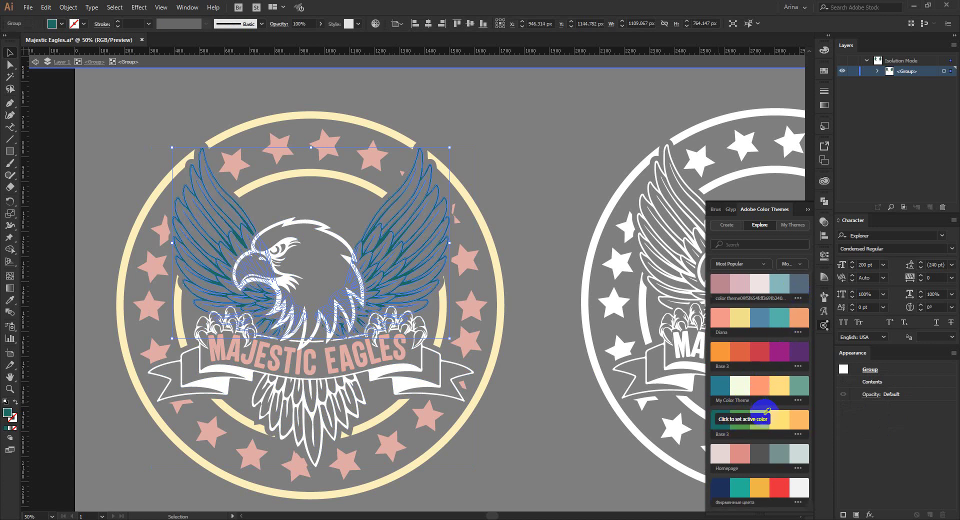
# Try yellow on the wings, then settle on a deeper teal.
pyautogui.scroll(-2, 750, 429)
pyautogui.scroll(-2, 774, 438)
pyautogui.scroll(-2, 774, 439)
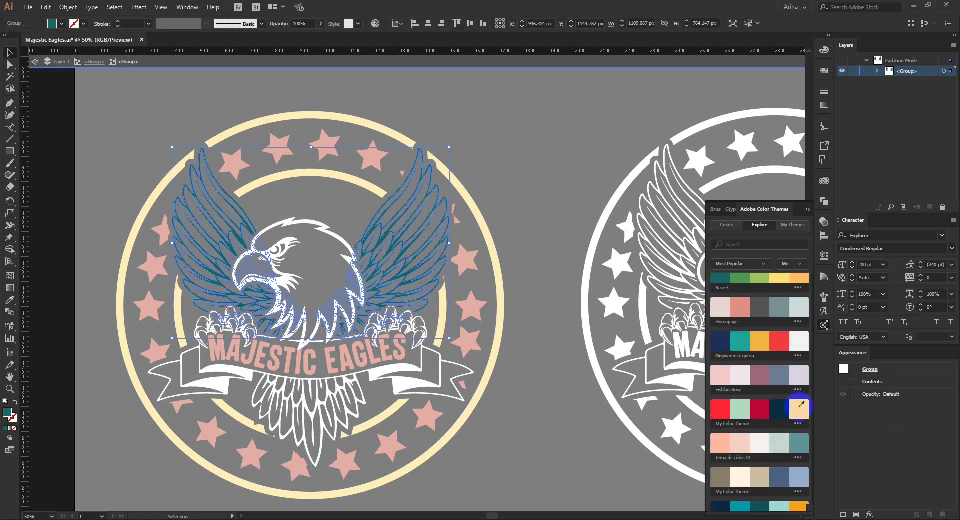
pyautogui.click(799, 406)
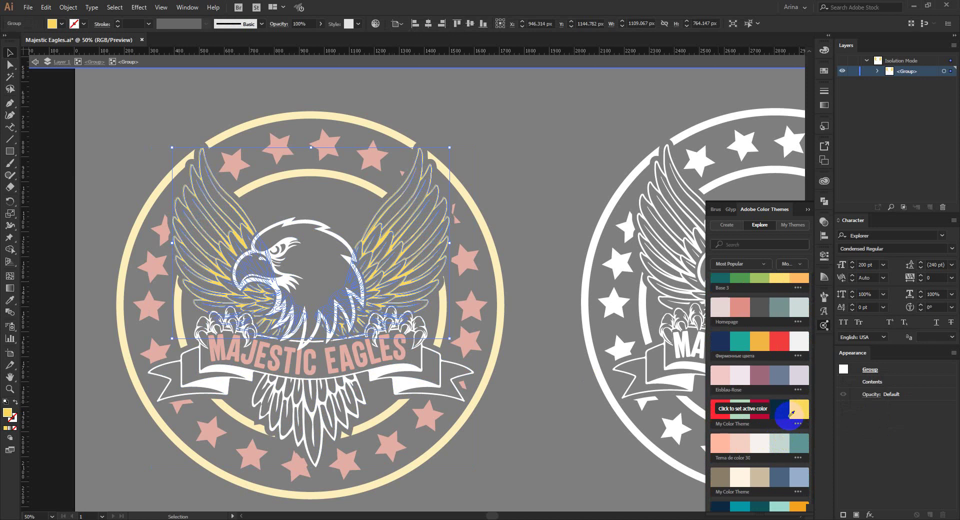
pyautogui.scroll(-3, 792, 413)
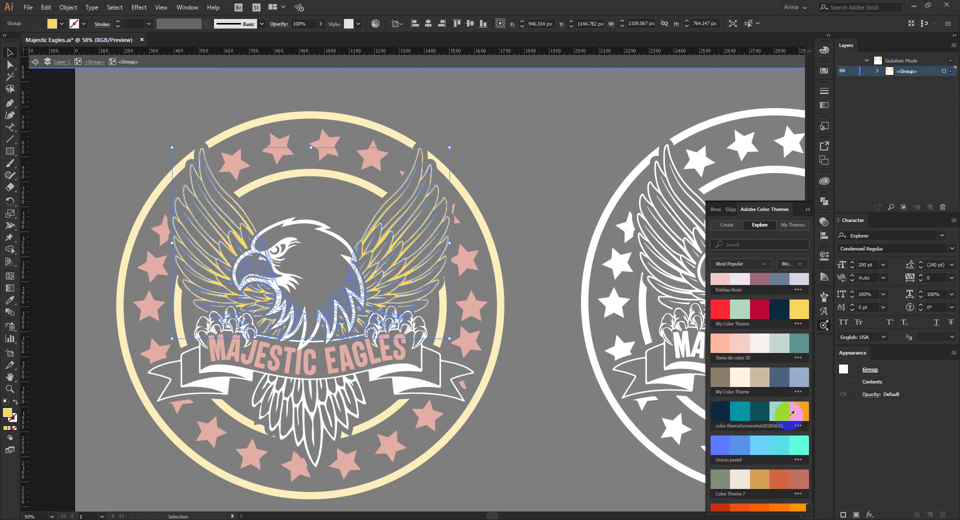
pyautogui.click(739, 411)
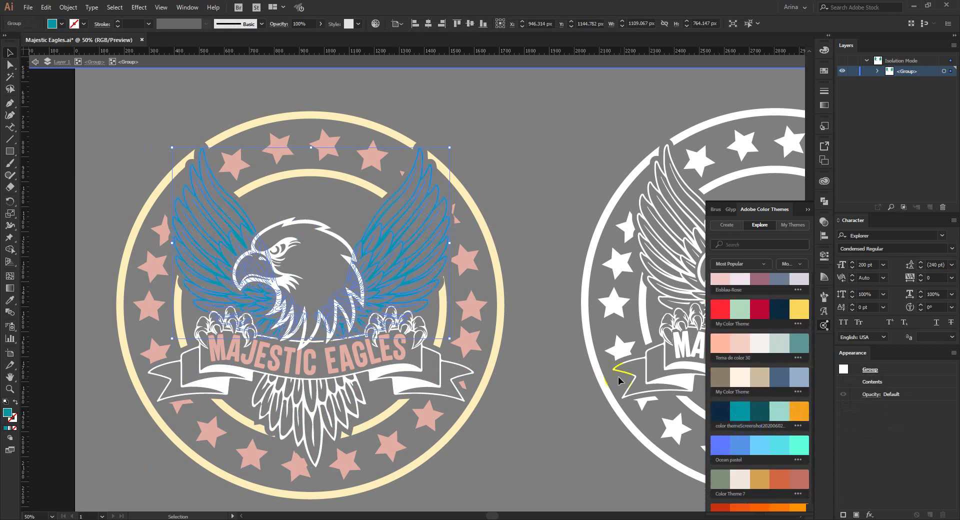
pyautogui.click(555, 367)
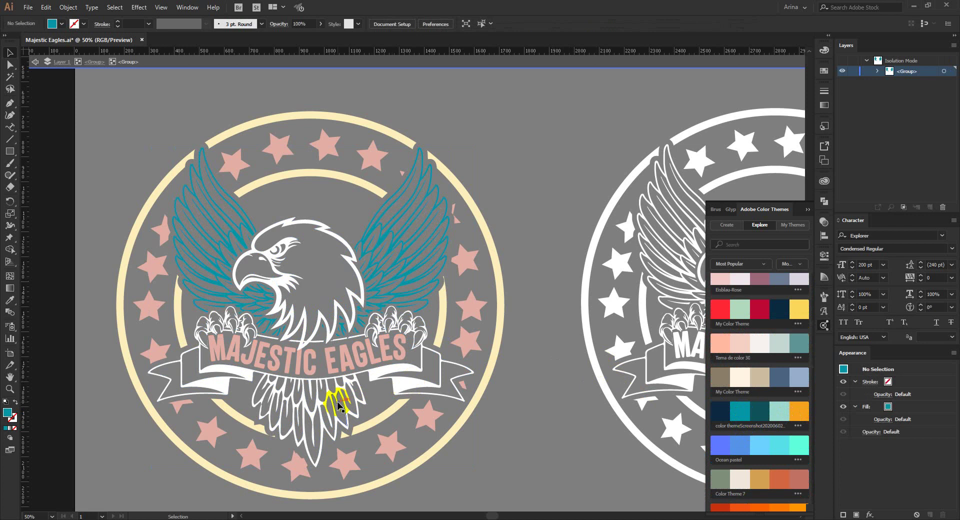
# Colour the eagle's chest feathers teal.
pyautogui.click(338, 403)
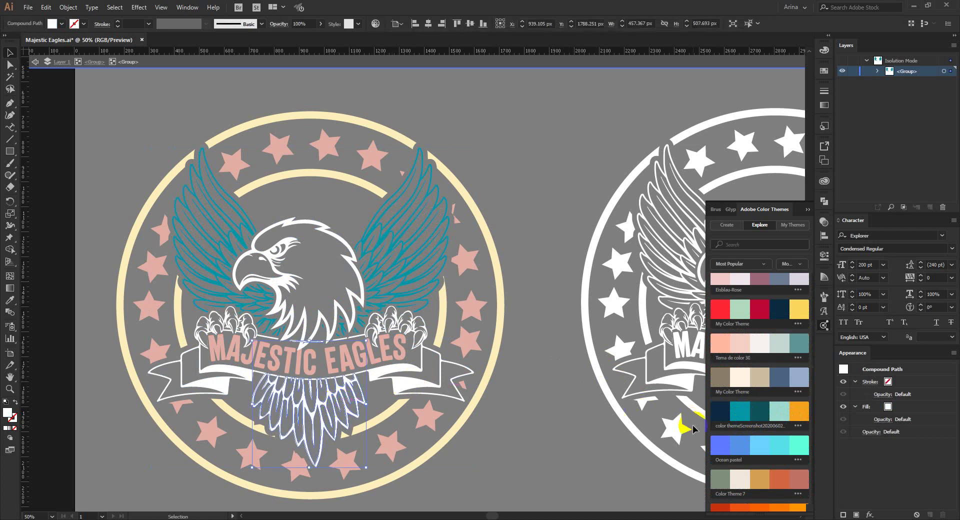
pyautogui.click(734, 412)
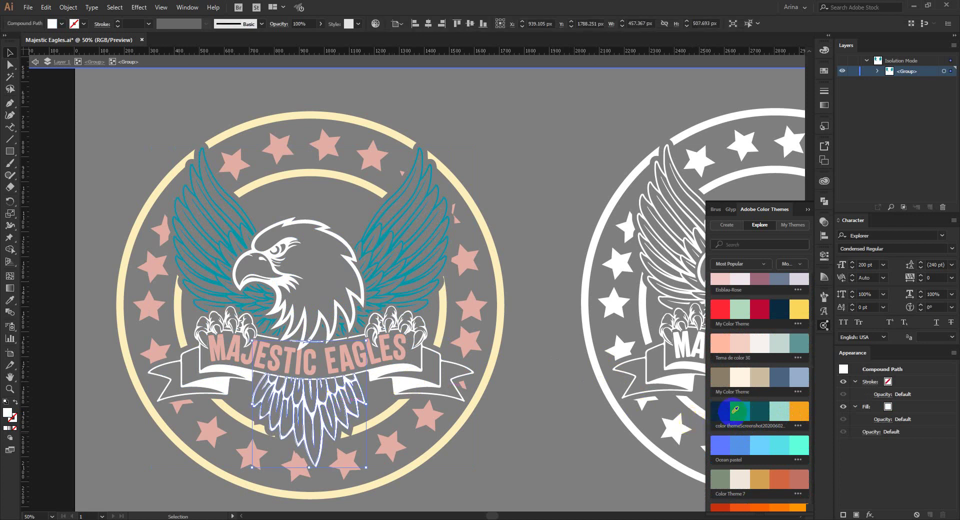
pyautogui.click(535, 413)
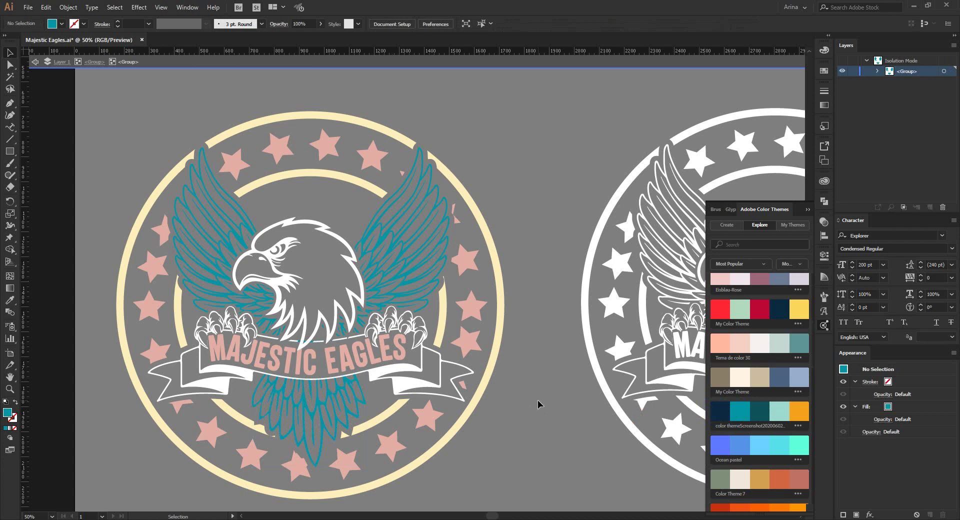
pyautogui.doubleClick(539, 403)
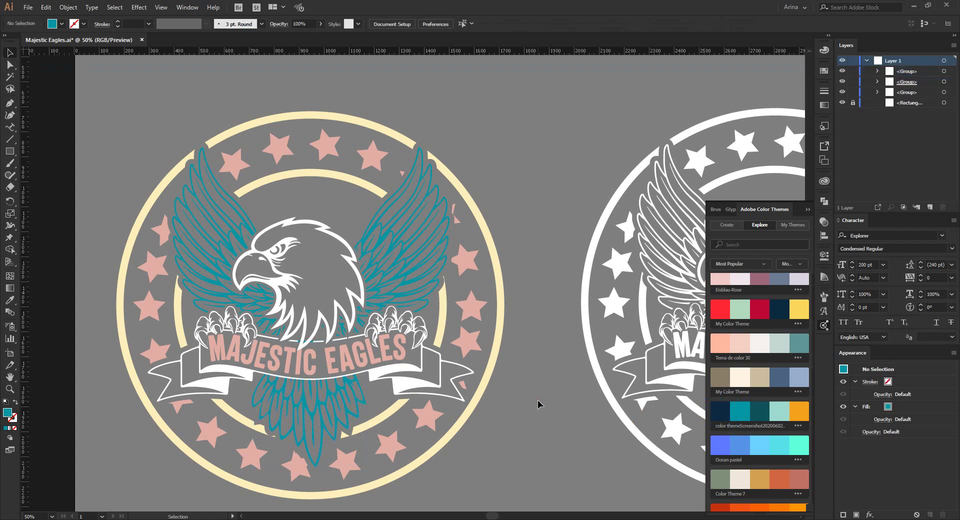
# Make the eagle head yellow by sampling the ring's colour with the Eyedropper.
pyautogui.doubleClick(329, 334)
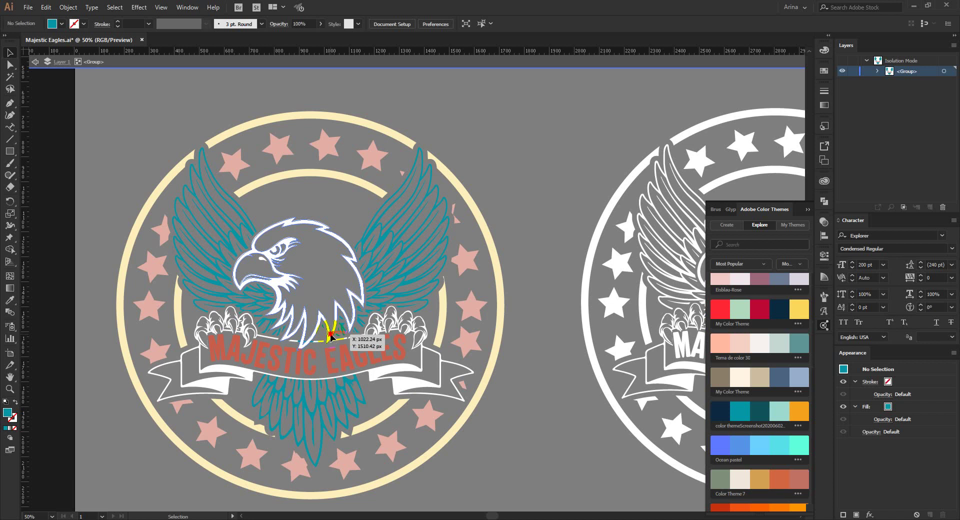
pyautogui.doubleClick(330, 338)
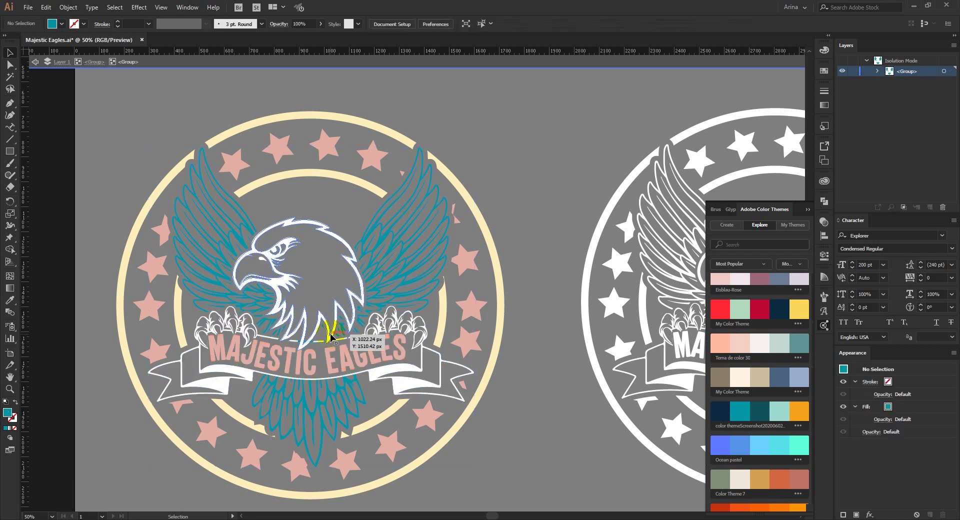
pyautogui.click(330, 338)
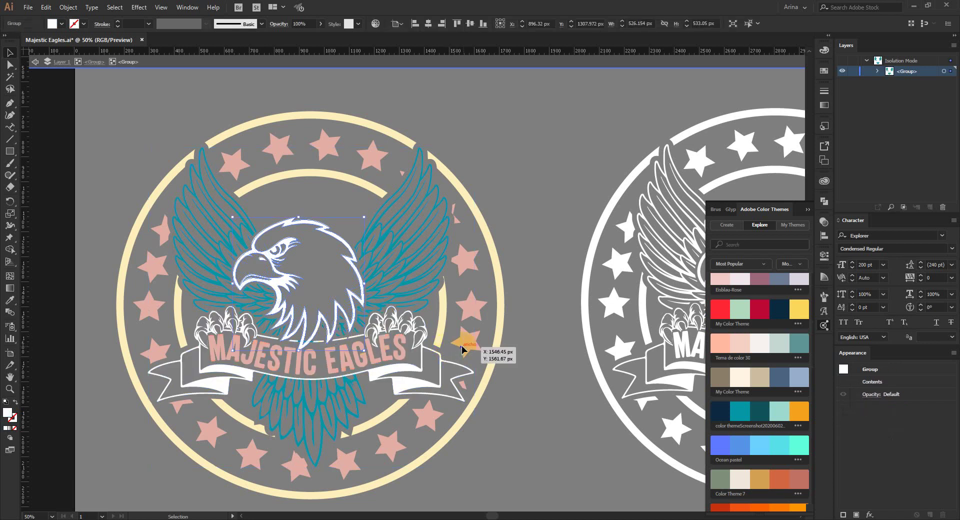
pyautogui.press('i')
pyautogui.click(491, 253)
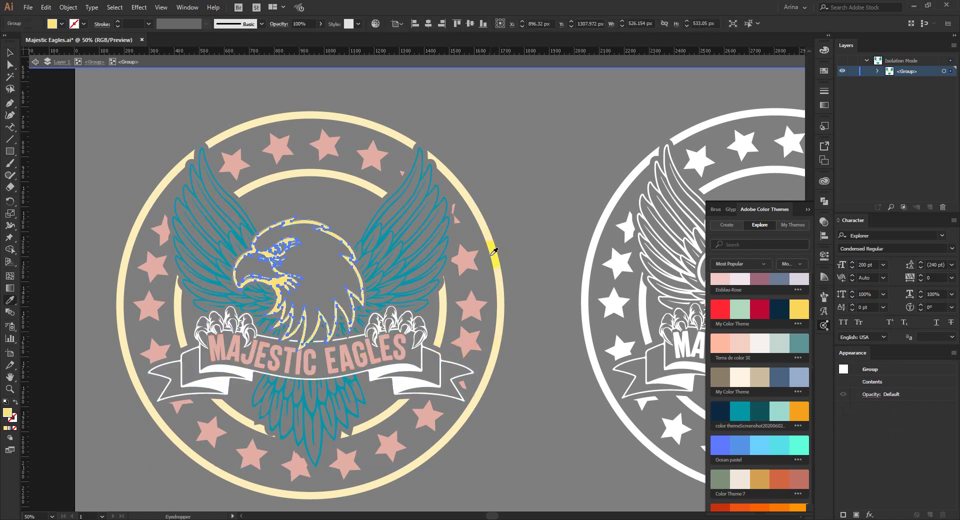
pyautogui.press('v')
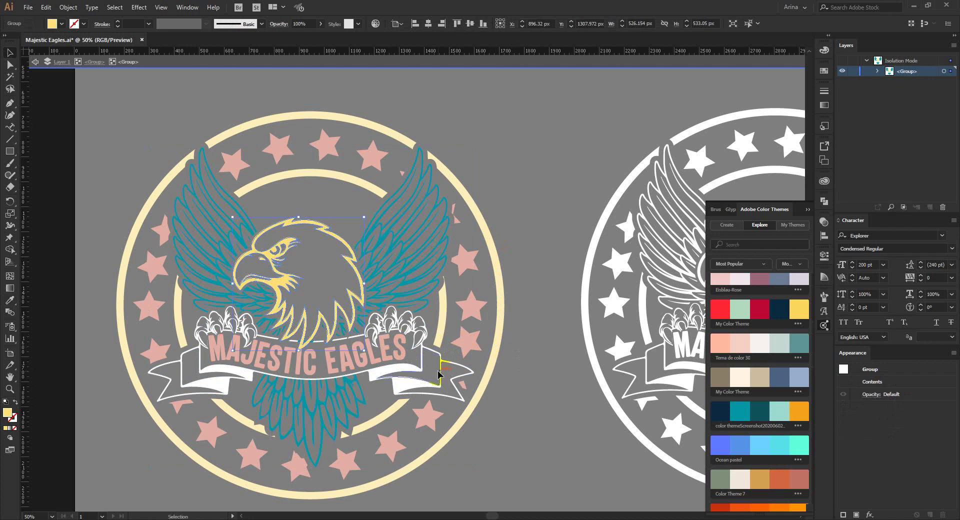
# Fill the banner ribbon, trying teal before recolouring it yellow.
pyautogui.click(420, 373)
pyautogui.press('i')
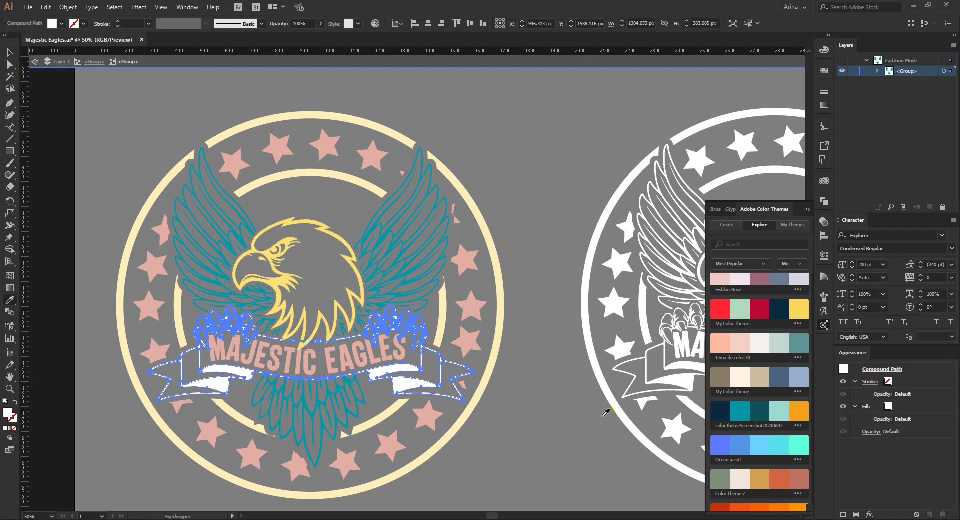
pyautogui.moveTo(499, 345); pyautogui.dragTo(732, 400)
pyautogui.click(743, 405)
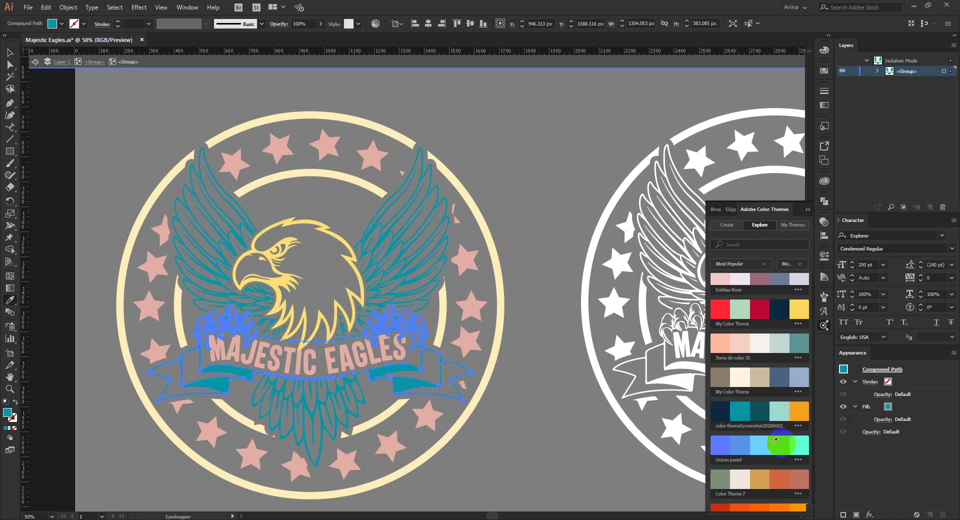
pyautogui.click(799, 309)
# Test a dark teal on the ribbon, return it to yellow, and exit Isolation Mode.
pyautogui.scroll(5, 767, 400)
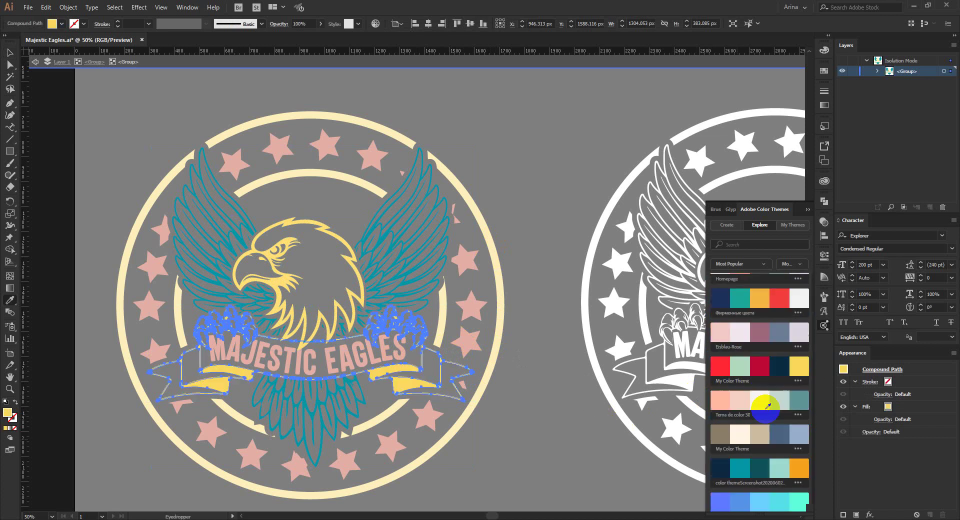
pyautogui.scroll(3, 767, 413)
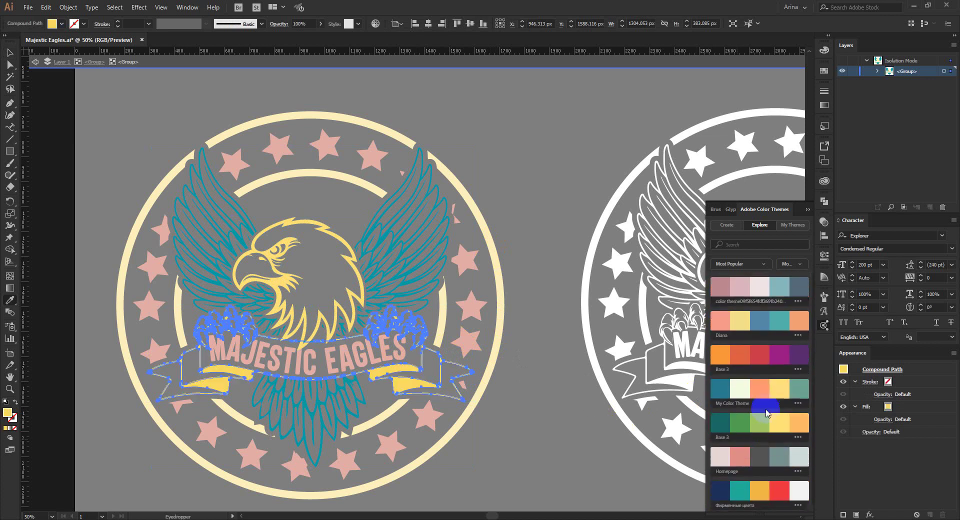
pyautogui.click(724, 423)
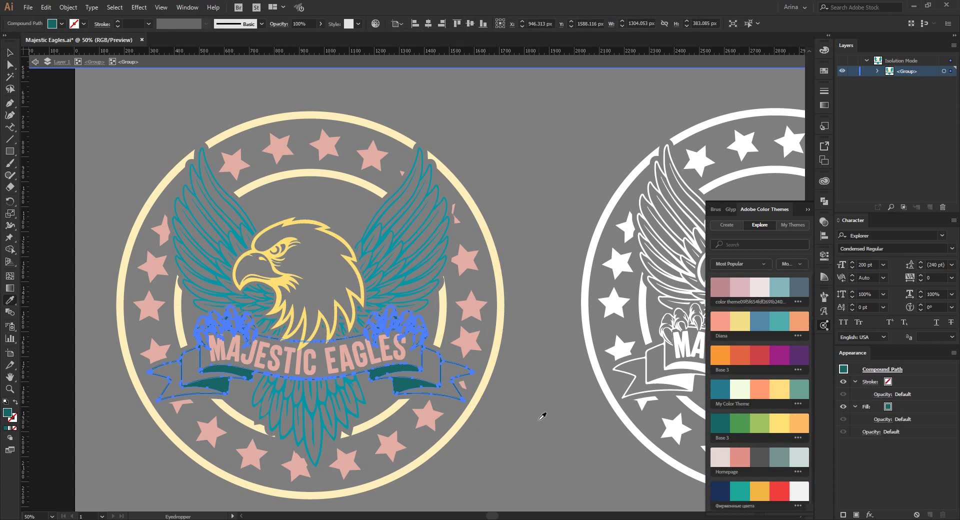
pyautogui.click(773, 412)
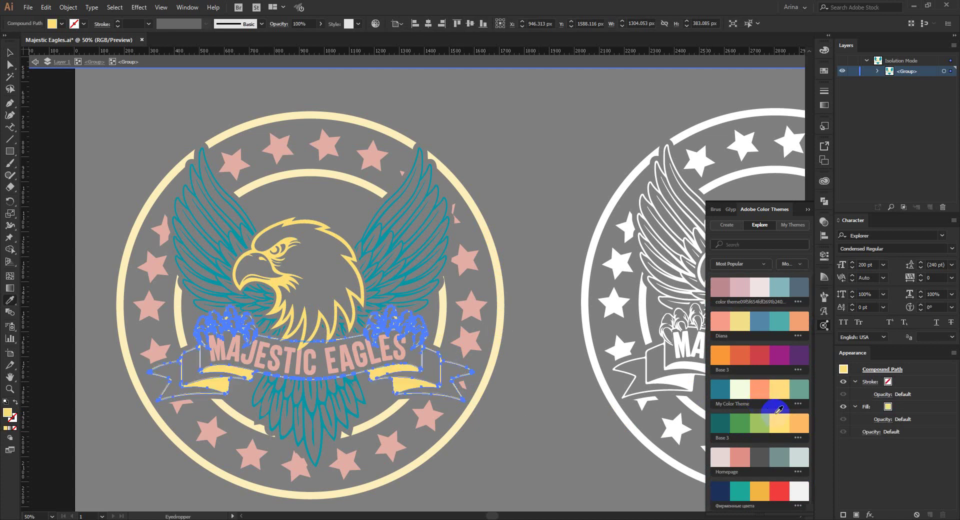
pyautogui.press('v')
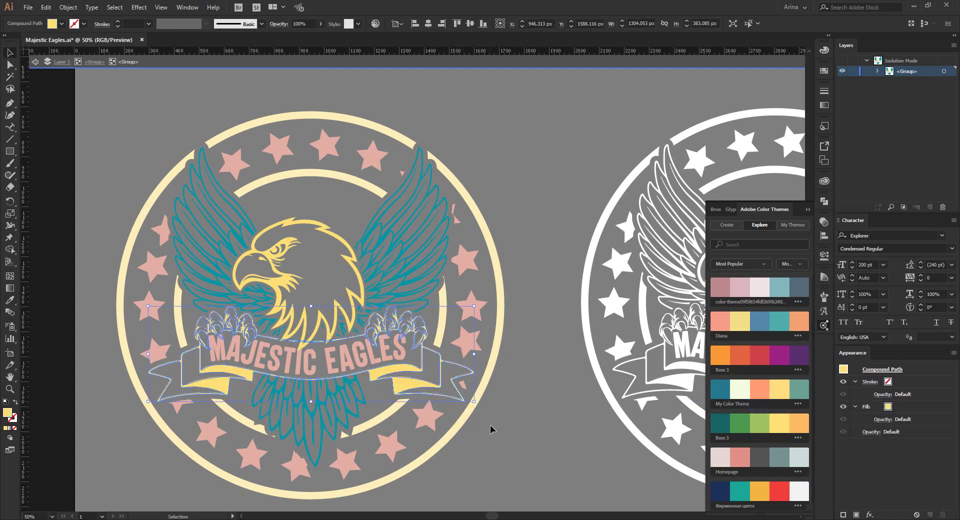
pyautogui.click(490, 429)
pyautogui.doubleClick(511, 444)
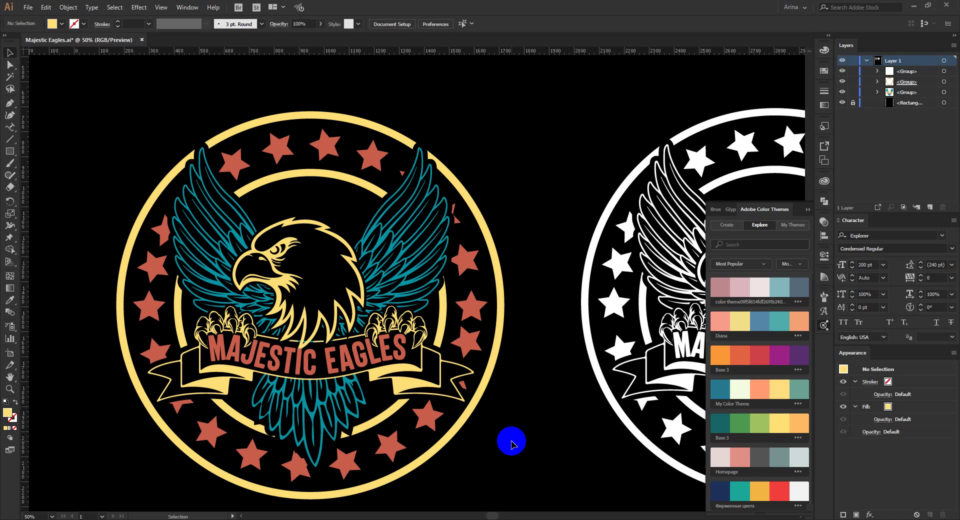
pyautogui.keyDown('alt'); pyautogui.scroll(-1, 318, 377); pyautogui.keyUp('alt')
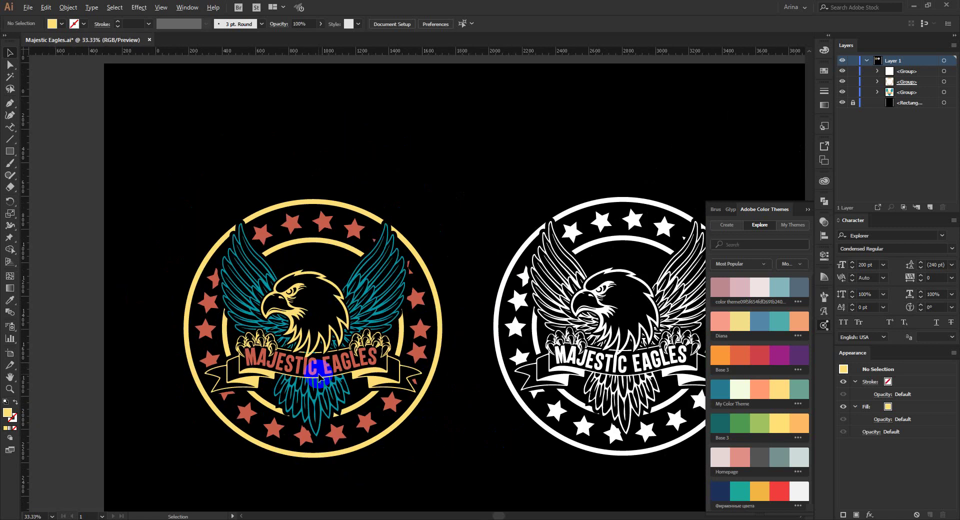
pyautogui.keyDown('alt'); pyautogui.scroll(1, 318, 378); pyautogui.keyUp('alt')
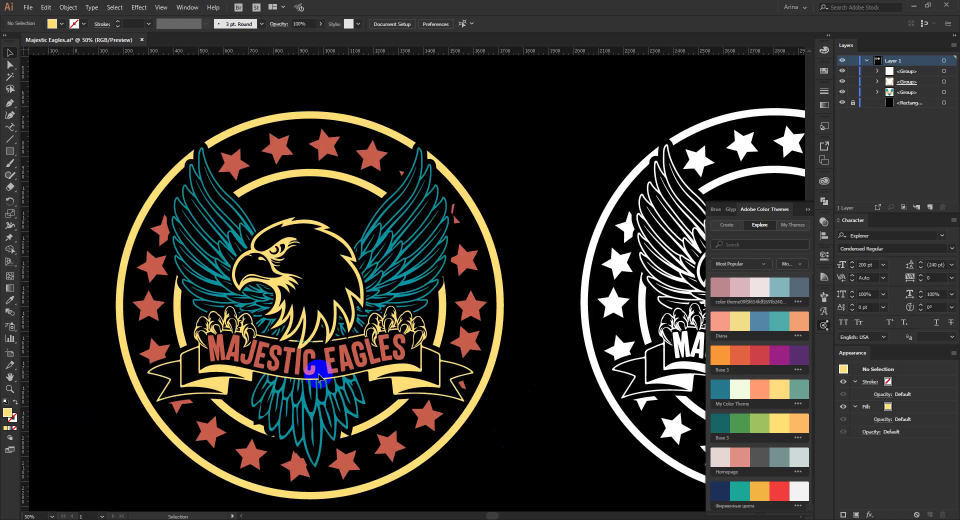
# Isolate the emblem ring group and recolour the outer ring and inner arc teal.
pyautogui.doubleClick(442, 445)
pyautogui.click(442, 446)
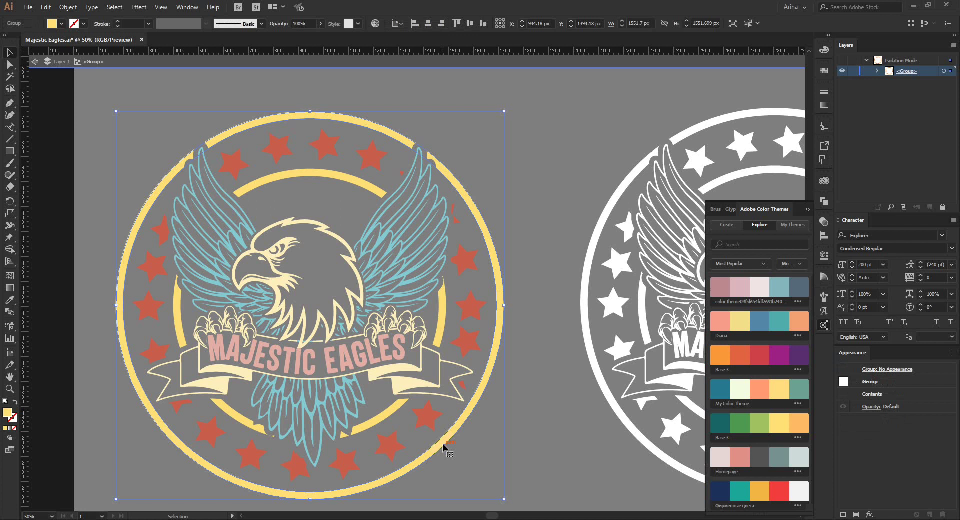
pyautogui.doubleClick(443, 445)
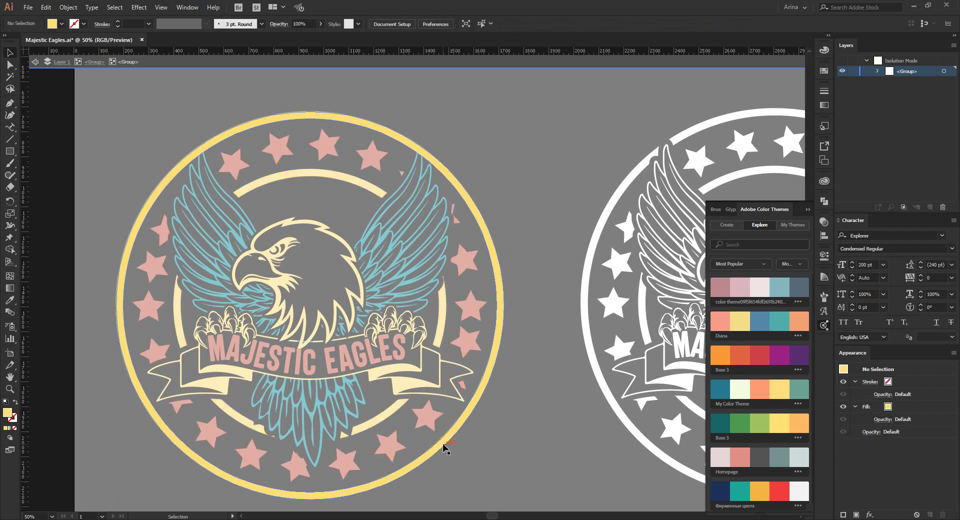
pyautogui.press('Escape')
pyautogui.press('Escape')
pyautogui.click(442, 447)
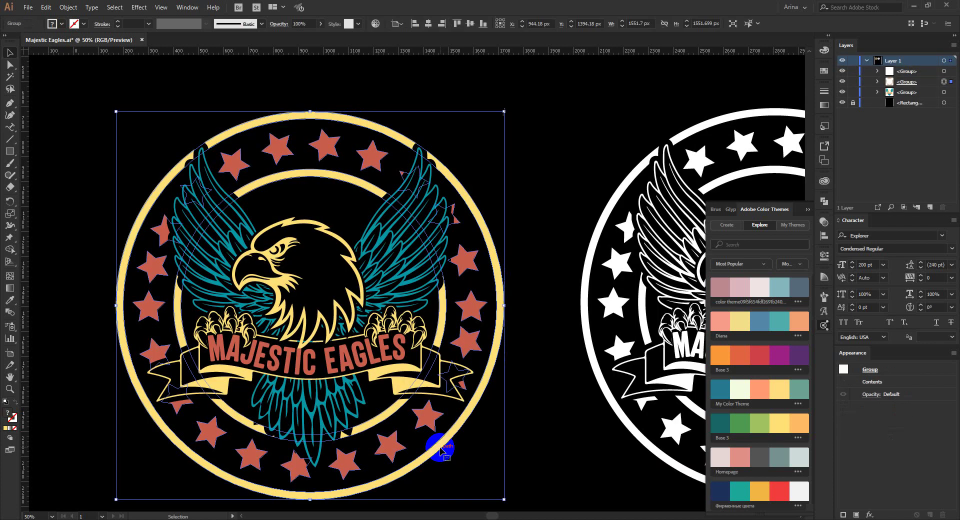
pyautogui.doubleClick(440, 447)
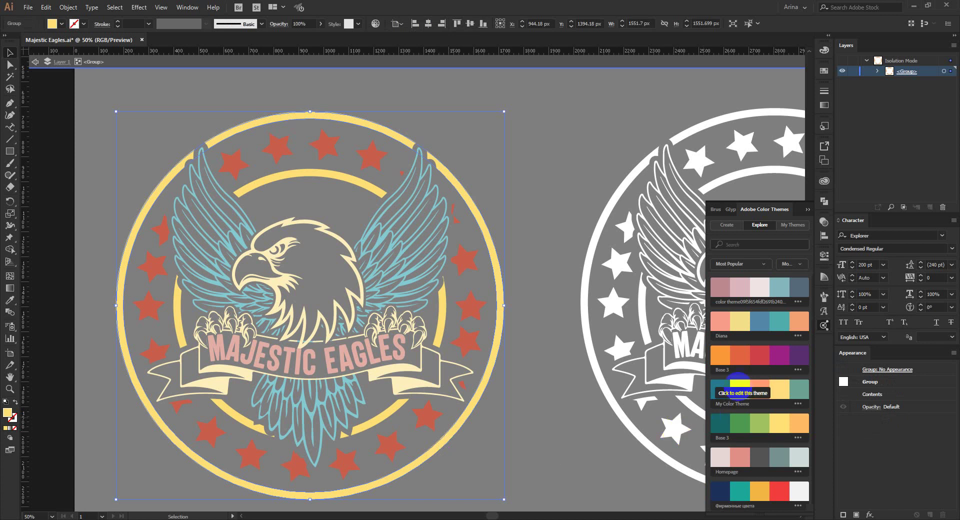
pyautogui.click(761, 353)
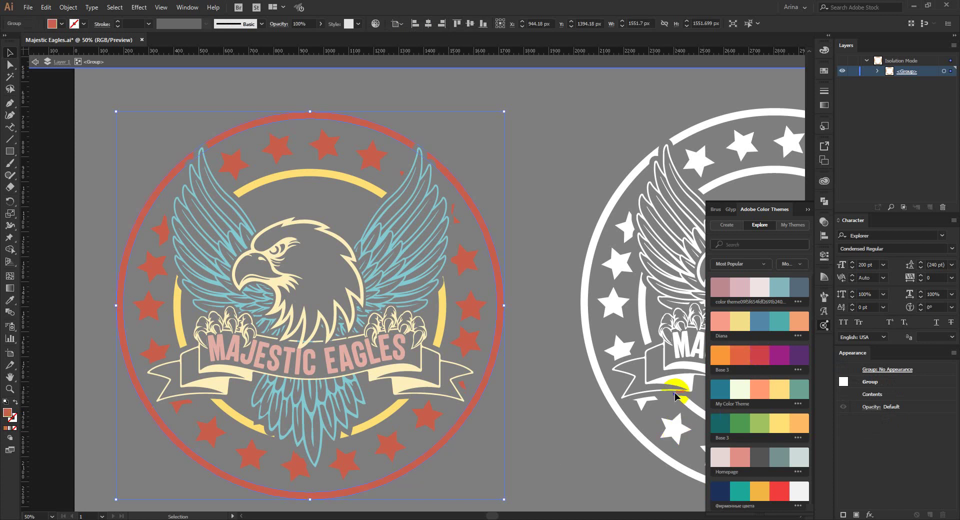
pyautogui.click(779, 319)
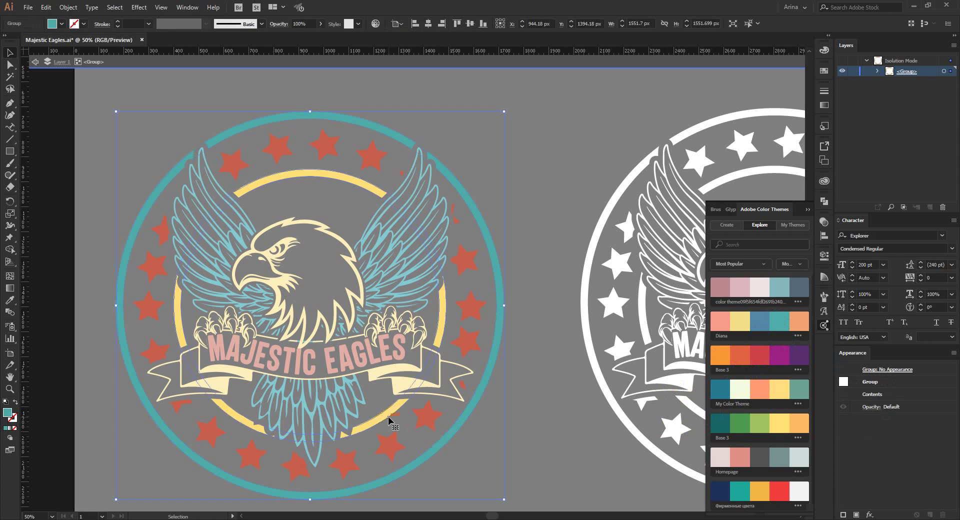
pyautogui.click(778, 318)
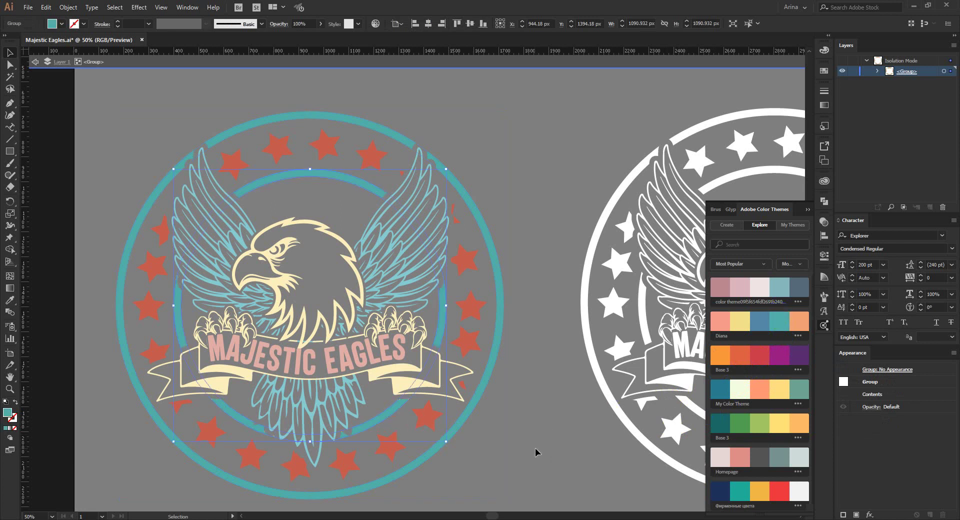
pyautogui.click(532, 449)
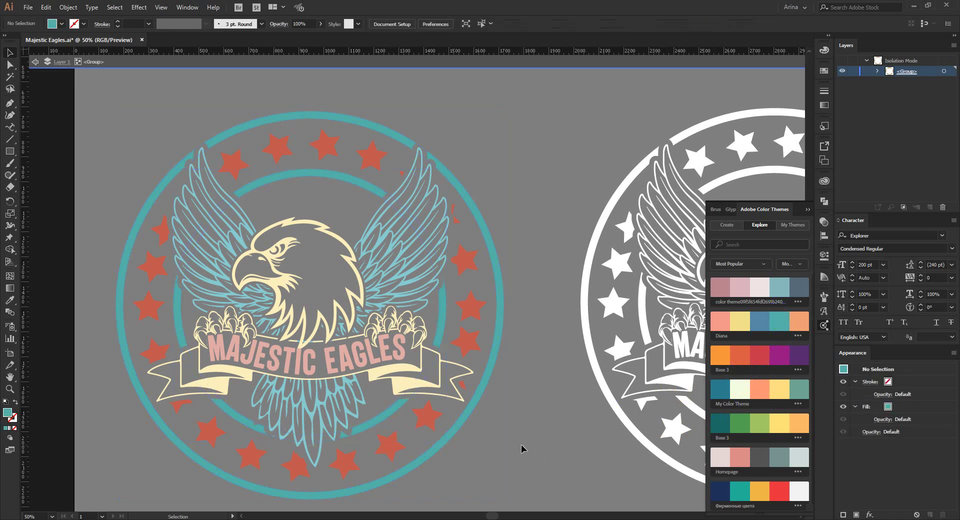
pyautogui.doubleClick(529, 454)
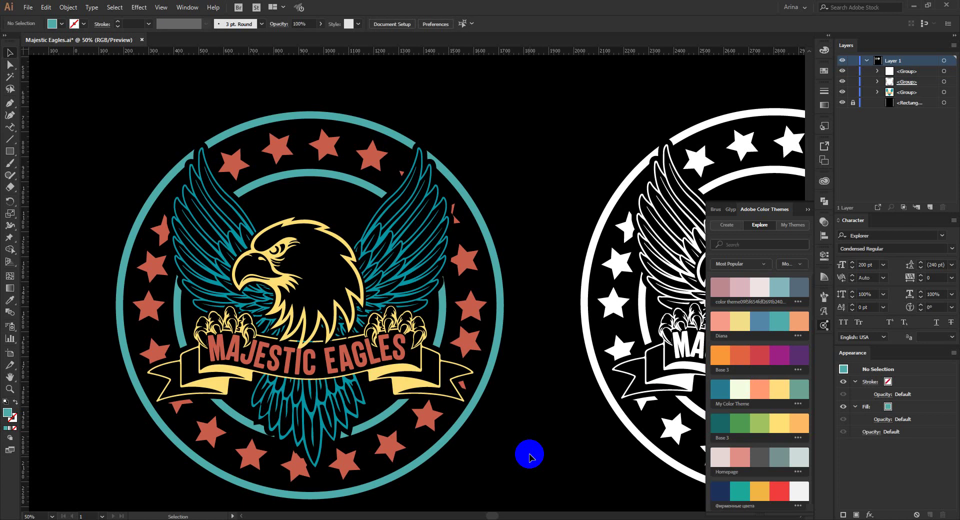
# Pan to the white emblem and hide the black background rectangle in Layers.
pyautogui.scroll(-1, 280, 320)
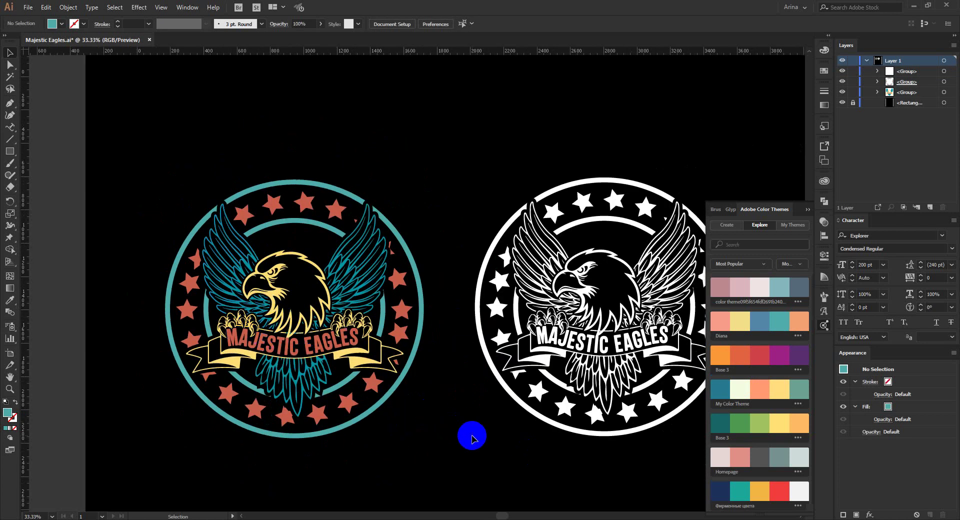
pyautogui.scroll(1, 467, 396)
pyautogui.moveTo(515, 371)
pyautogui.mouseDown()
pyautogui.moveTo(313, 373)
pyautogui.moveTo(293, 403)
pyautogui.moveTo(300, 396)
pyautogui.mouseUp()
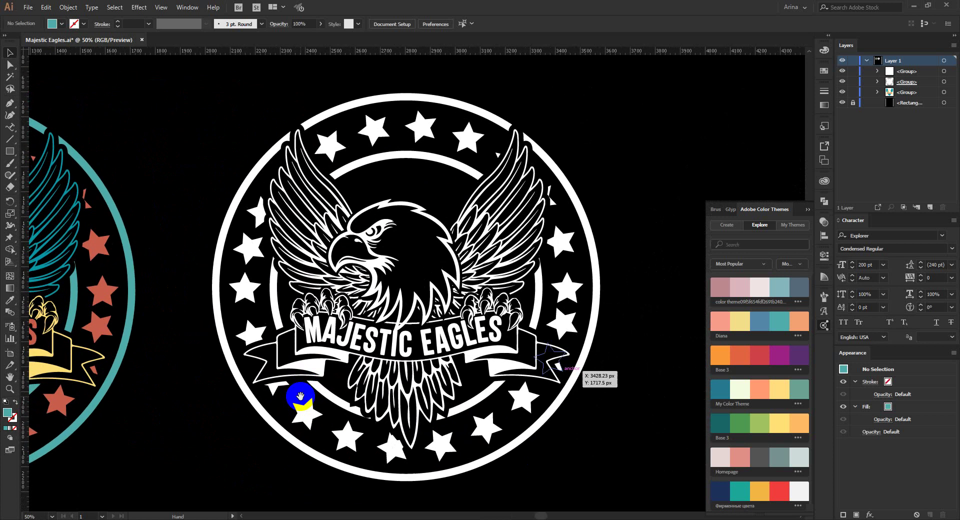
pyautogui.click(453, 384)
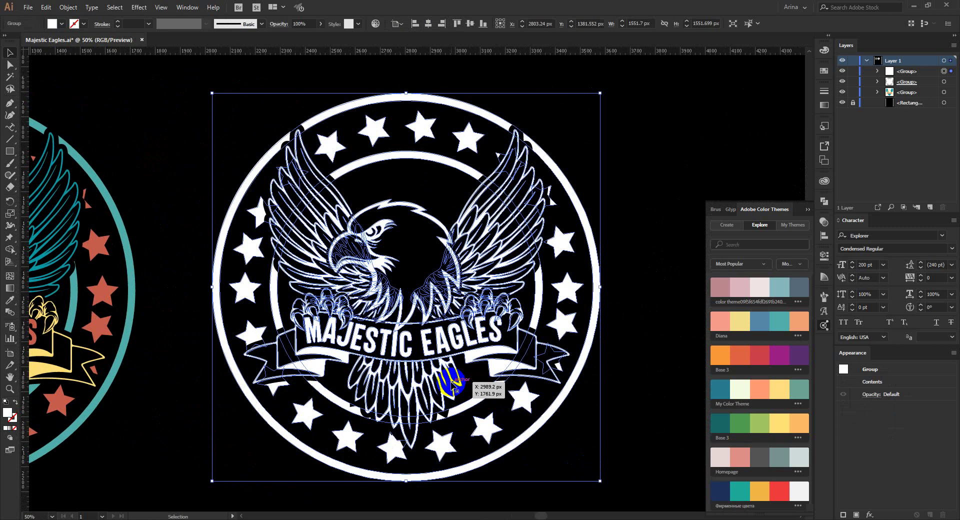
pyautogui.click(612, 440)
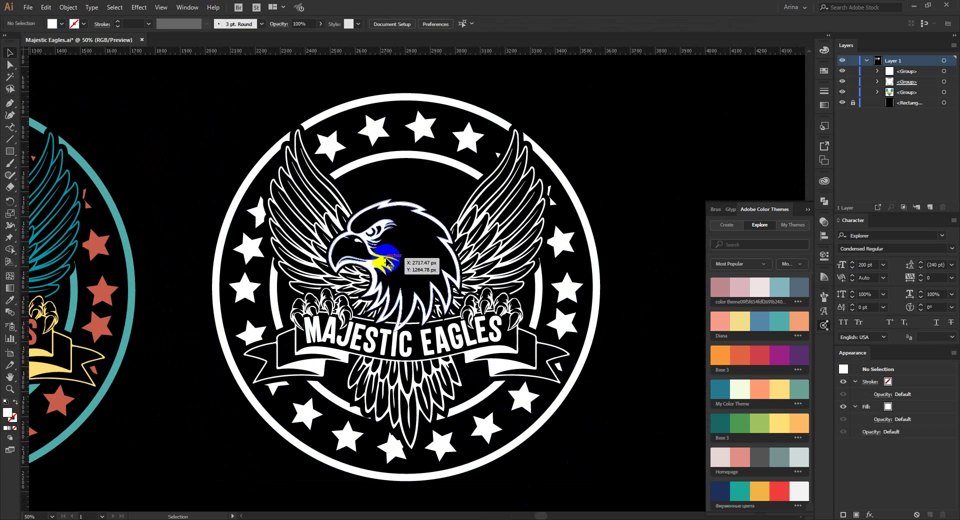
pyautogui.click(842, 103)
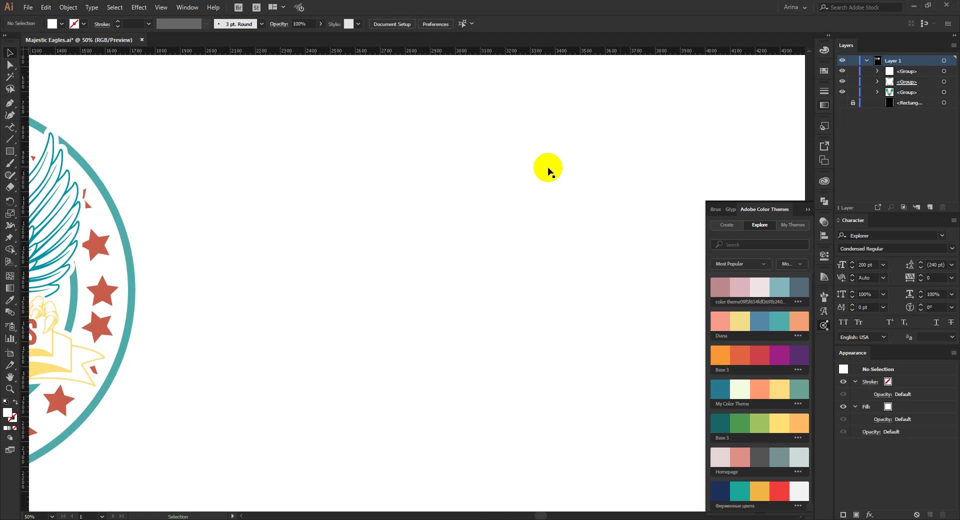
# Marquee-select the right-hand emblem and fill it black from the Fill swatches.
pyautogui.moveTo(219, 87); pyautogui.dragTo(548, 433)
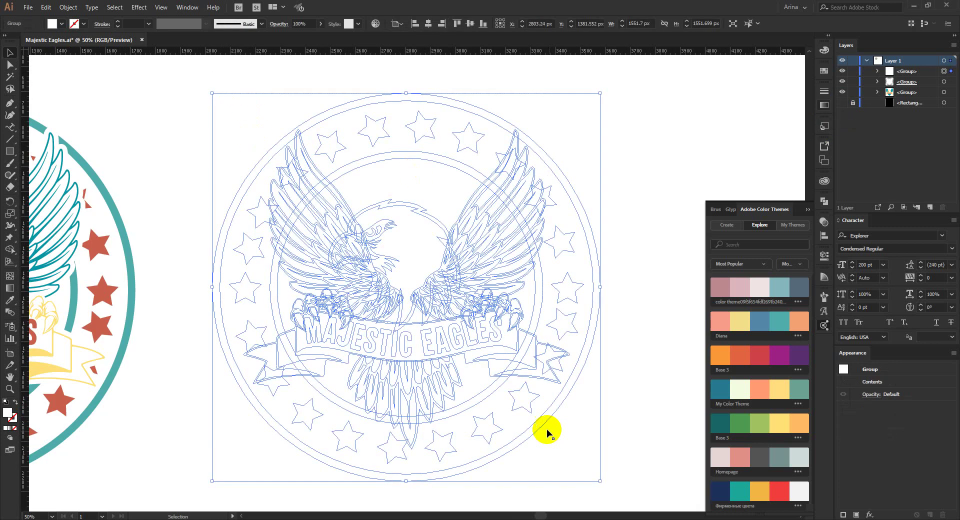
pyautogui.click(52, 24)
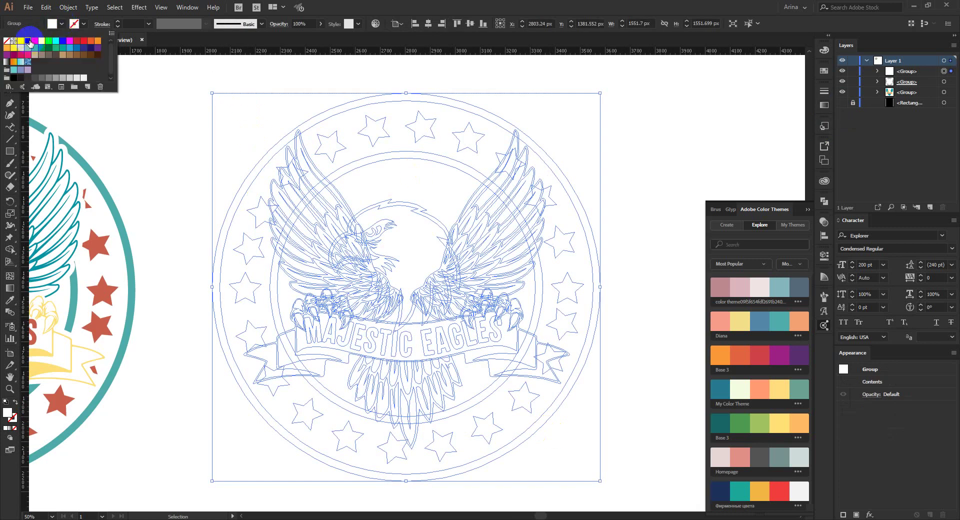
pyautogui.click(28, 41)
pyautogui.click(137, 125)
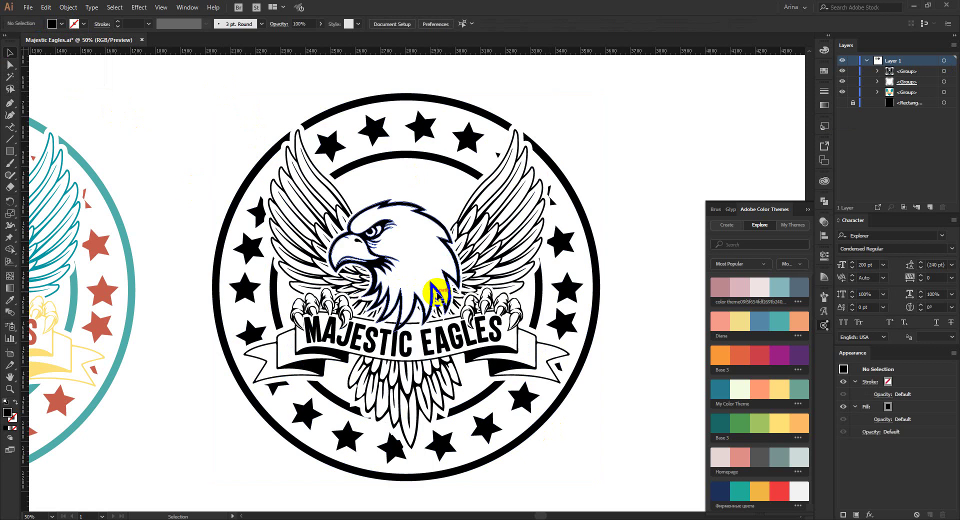
# Isolate the right wing and draw a bright red rectangle covering it.
pyautogui.click(432, 285)
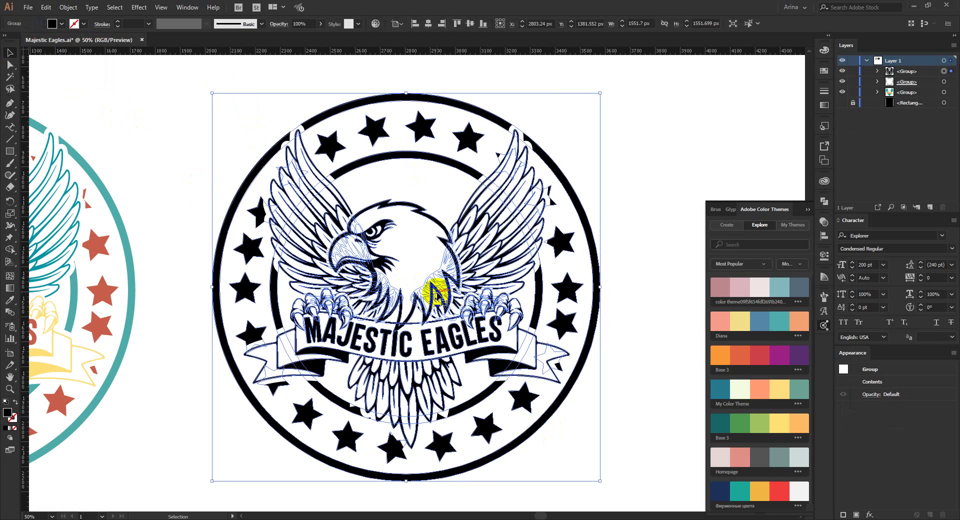
pyautogui.doubleClick(479, 219)
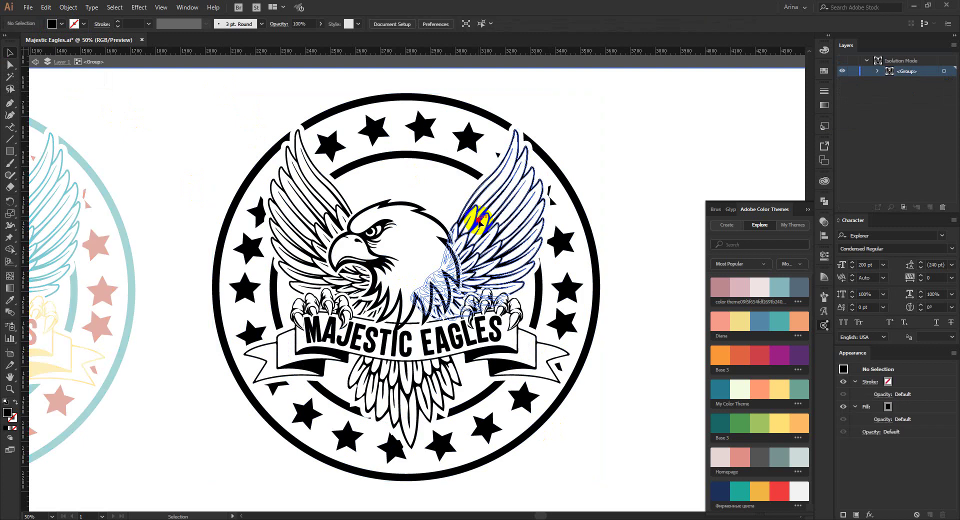
pyautogui.doubleClick(478, 220)
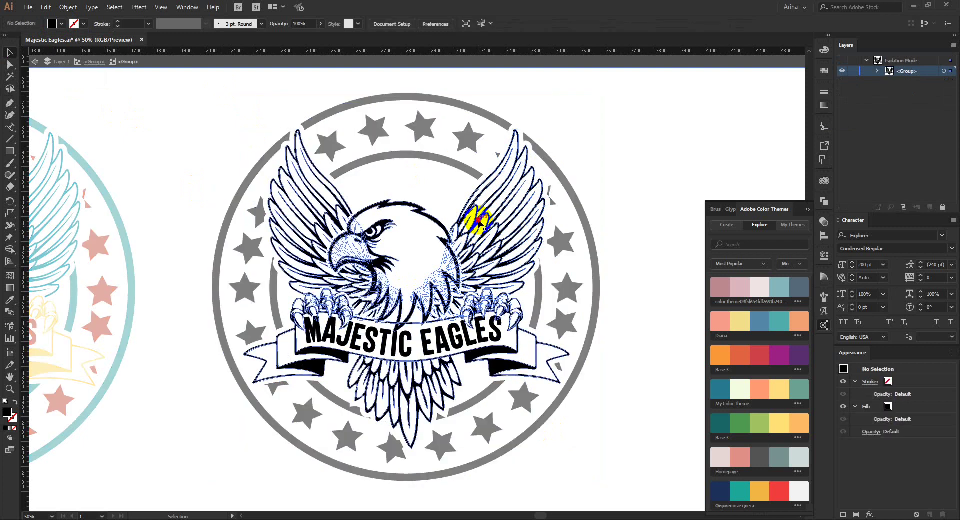
pyautogui.doubleClick(478, 220)
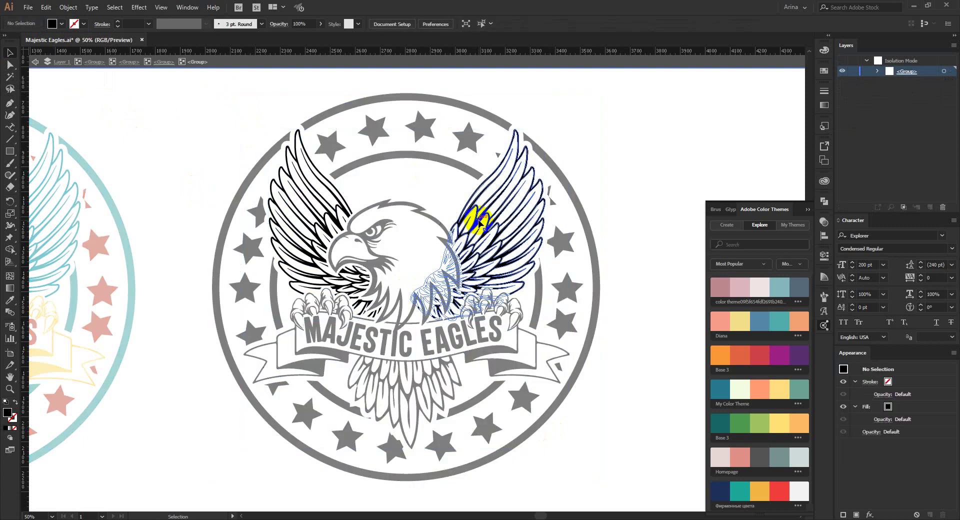
pyautogui.click(475, 156)
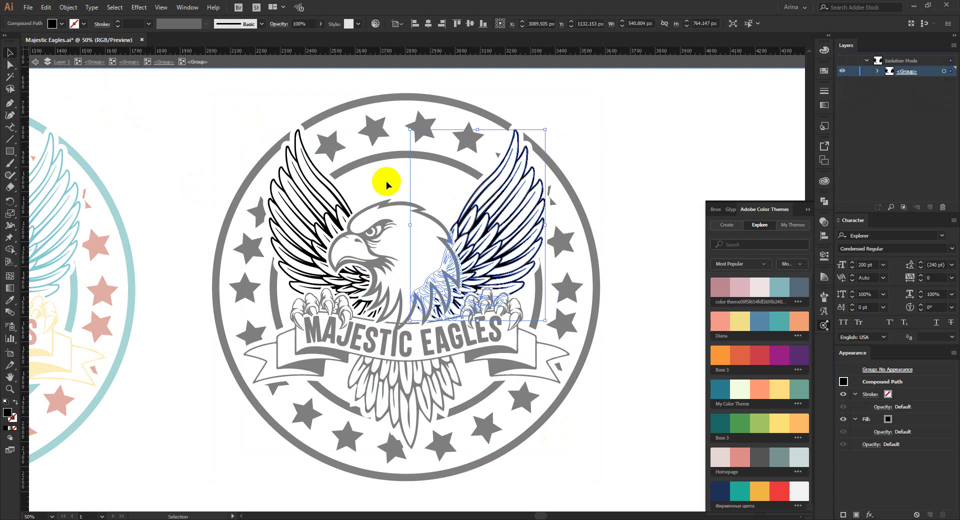
pyautogui.click(423, 193)
pyautogui.click(9, 151)
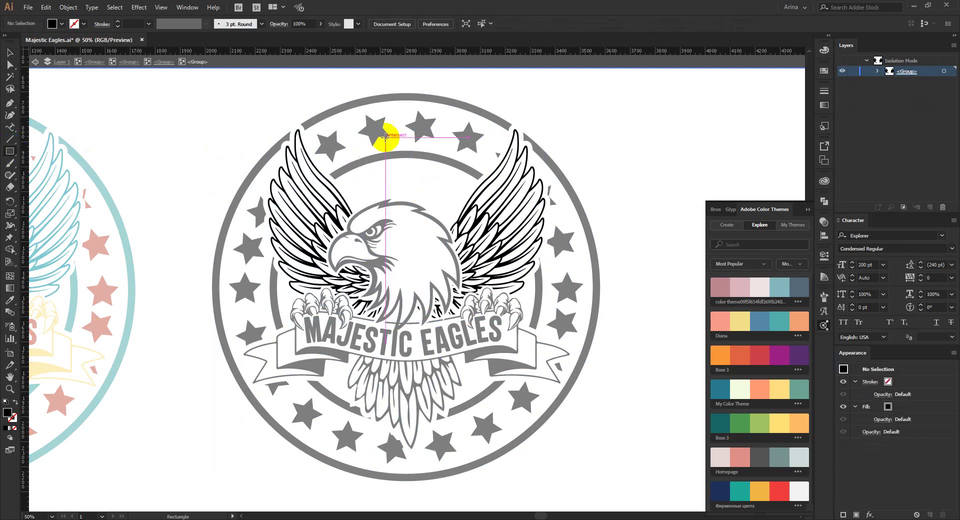
pyautogui.moveTo(370, 96); pyautogui.dragTo(584, 371)
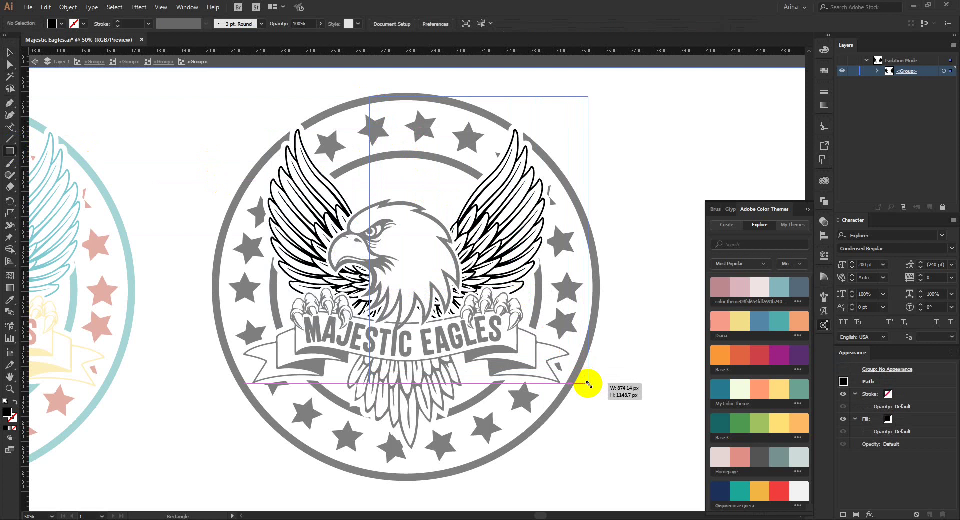
pyautogui.click(756, 356)
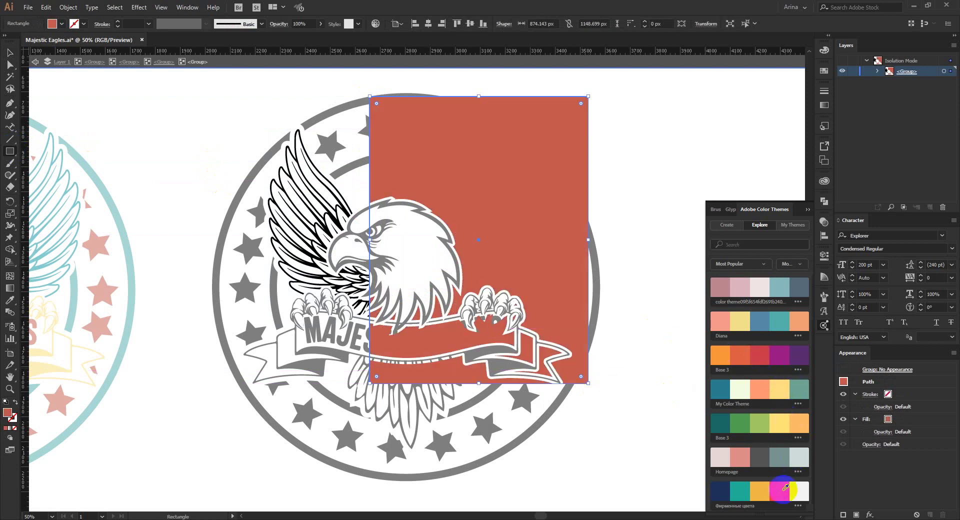
pyautogui.click(784, 488)
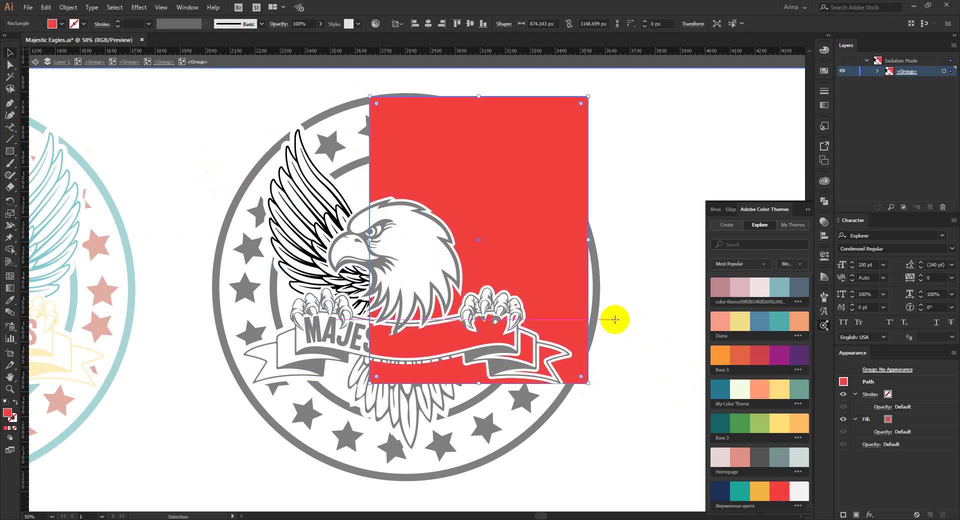
# Put the rectangle behind the wing, Pathfinder Divide them, and delete the leftover rectangle piece.
pyautogui.press('v')
pyautogui.press('Delete')
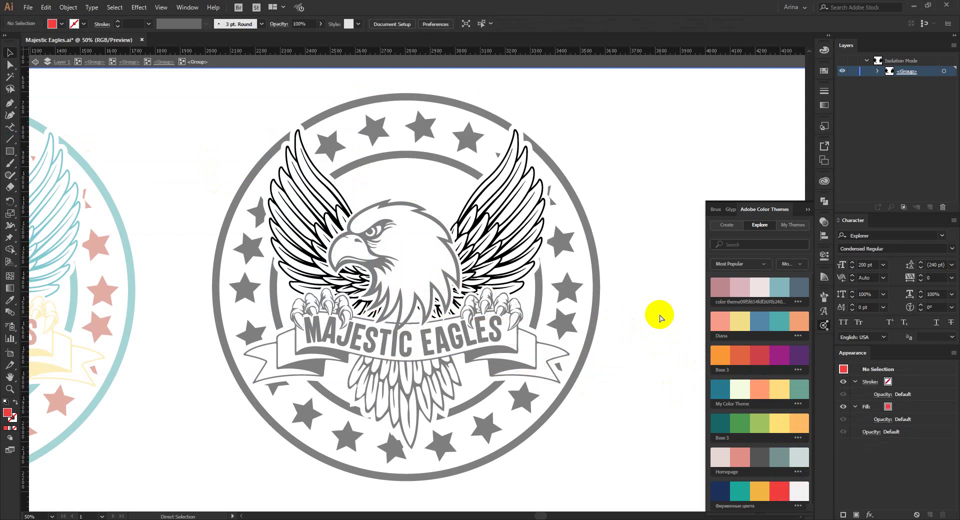
pyautogui.hotkey('ctrl', 'z')
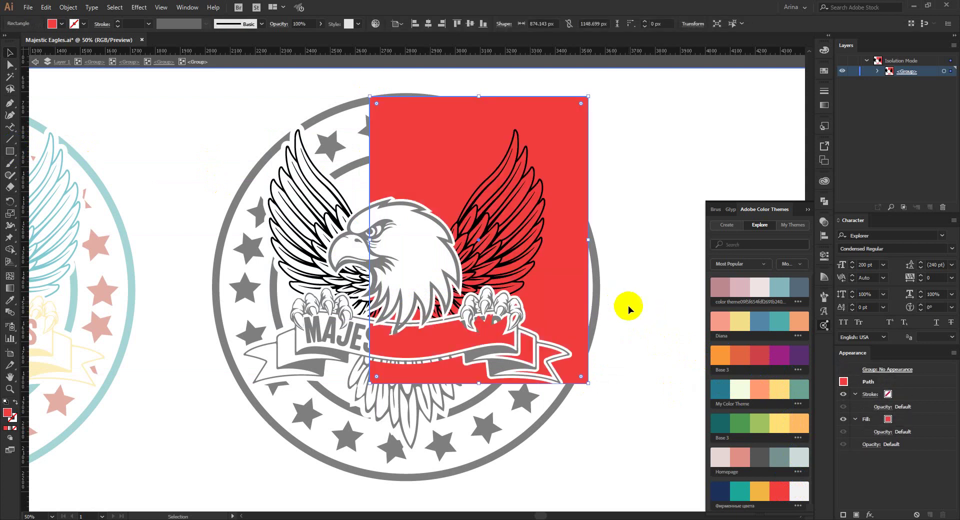
pyautogui.click(540, 248)
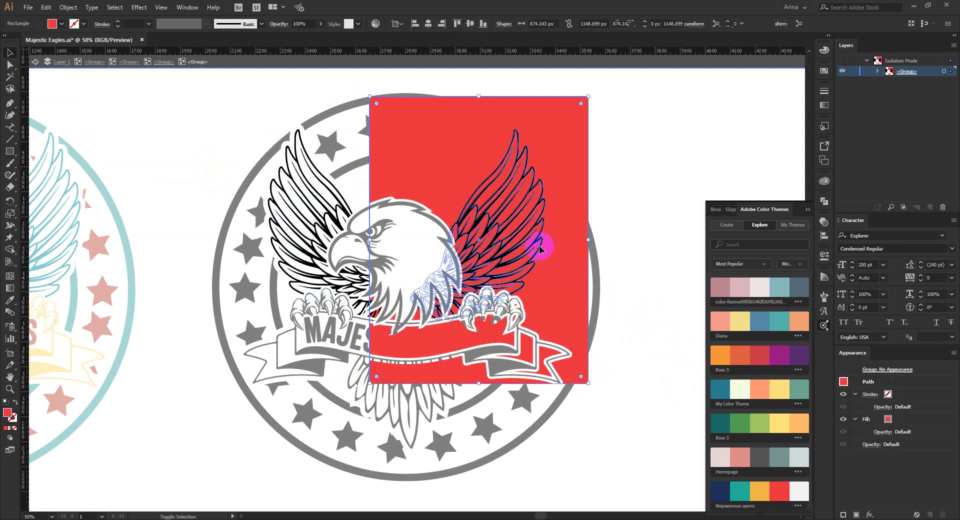
pyautogui.click(824, 200)
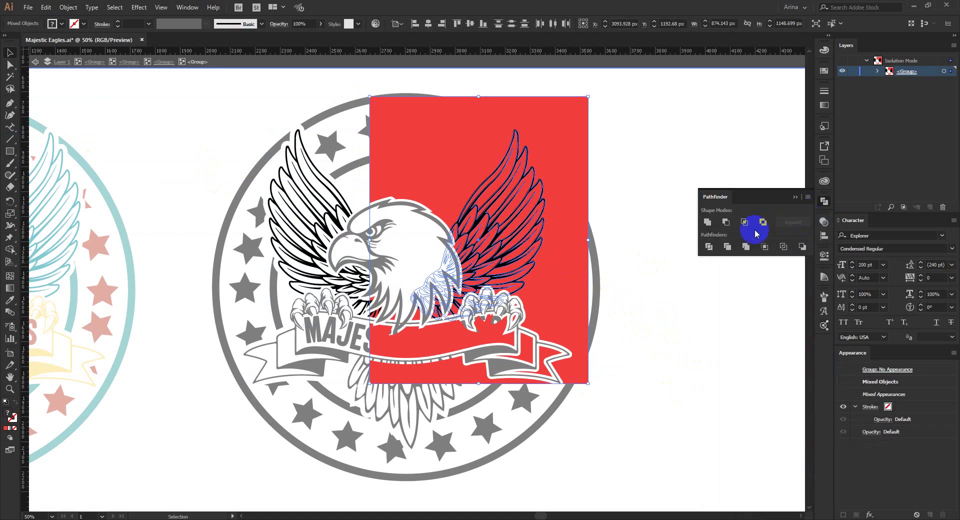
pyautogui.click(708, 245)
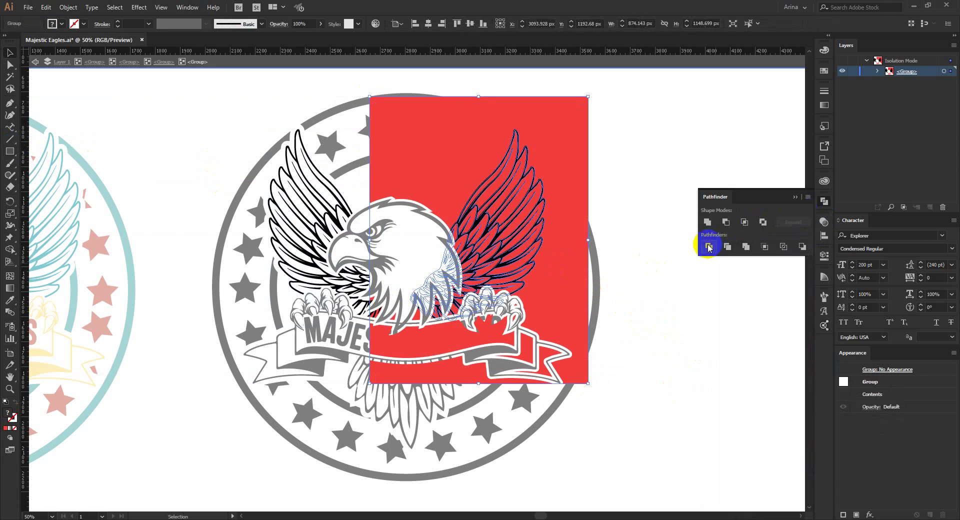
pyautogui.doubleClick(572, 300)
pyautogui.click(572, 300)
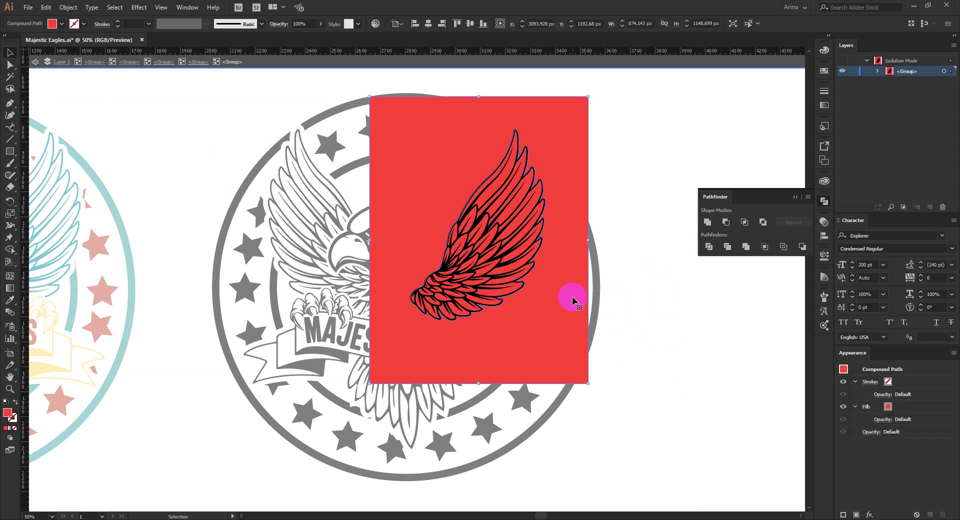
pyautogui.press('Delete')
# Isolate the left wing and move a pasted red rectangle over it.
pyautogui.doubleClick(662, 332)
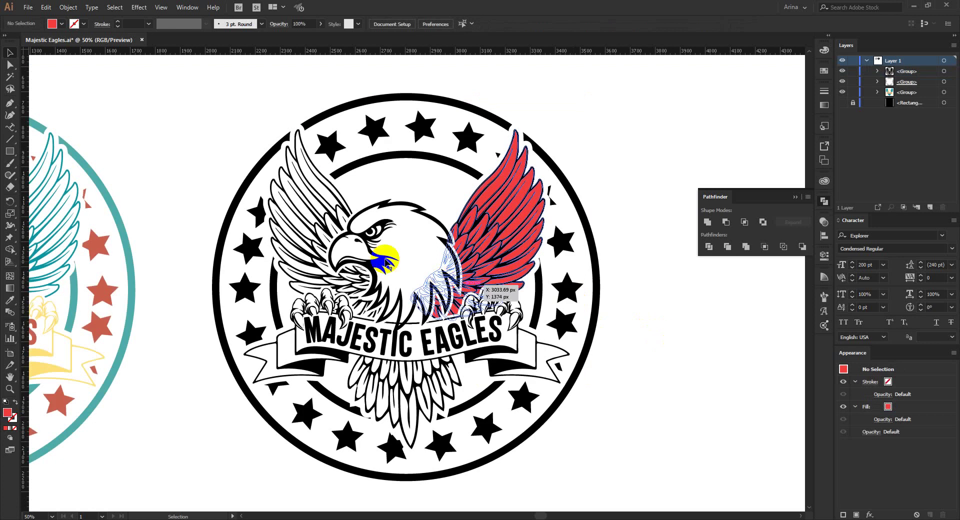
pyautogui.doubleClick(332, 223)
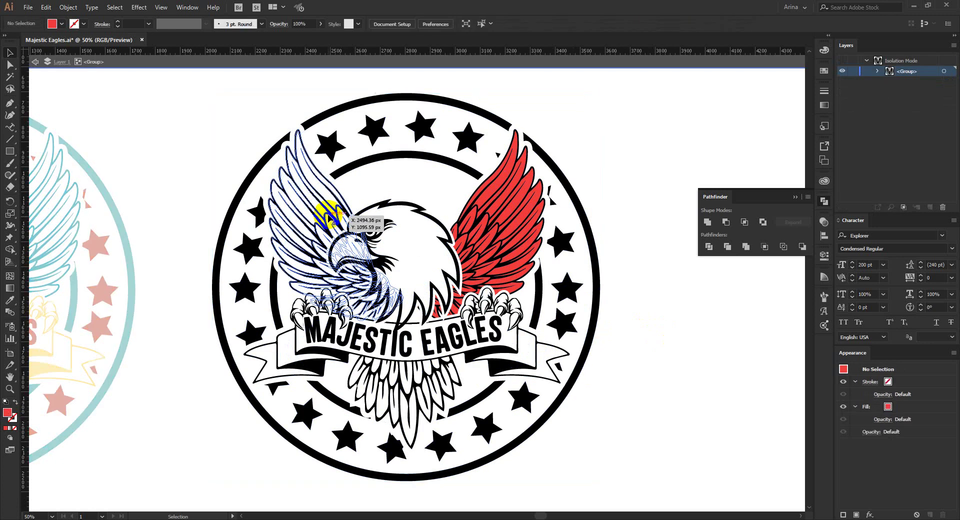
pyautogui.doubleClick(324, 206)
pyautogui.click(324, 207)
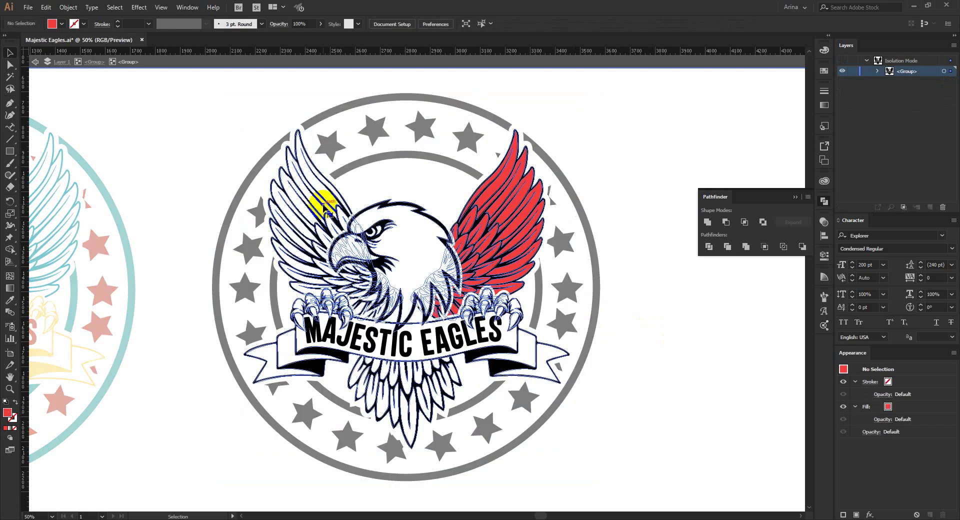
pyautogui.doubleClick(324, 206)
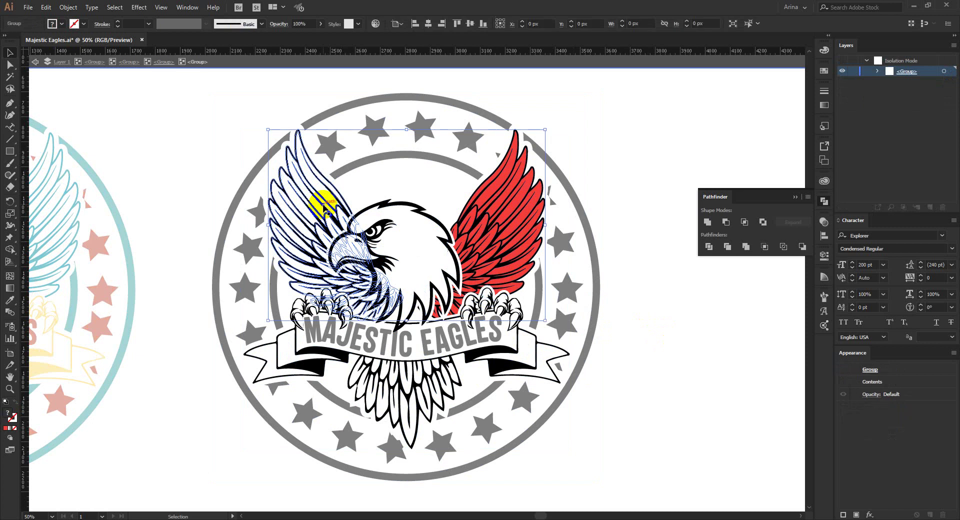
pyautogui.doubleClick(324, 207)
pyautogui.click(324, 207)
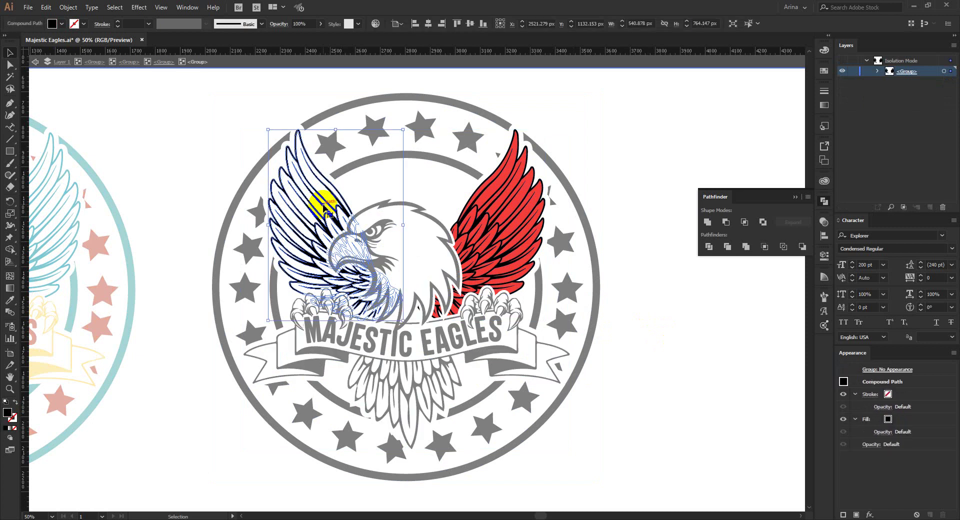
pyautogui.hotkey('ctrl', 'z')
pyautogui.moveTo(395, 186); pyautogui.dragTo(266, 189)
# Pathfinder Divide the left wing with the rectangle and delete the leftover red piece.
pyautogui.keyDown('shift'); pyautogui.click(344, 200); pyautogui.keyUp('shift')
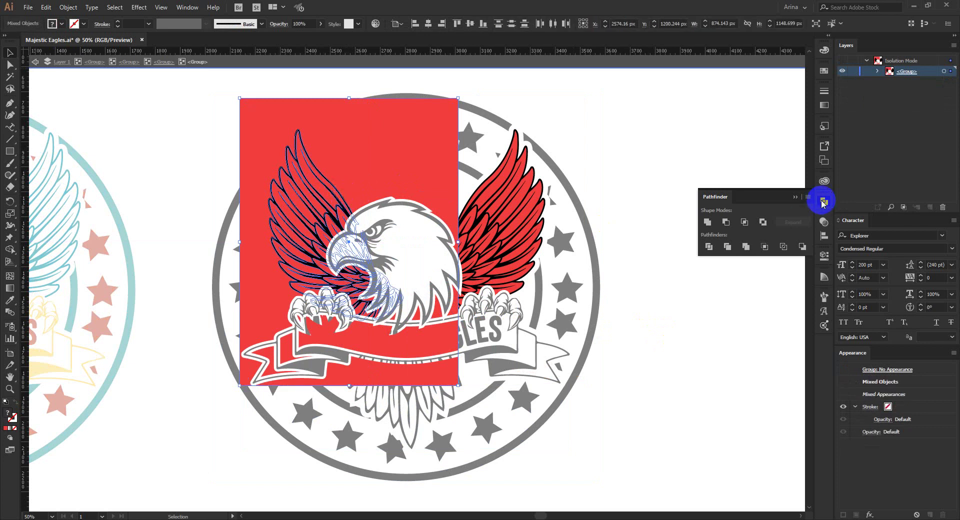
pyautogui.click(709, 246)
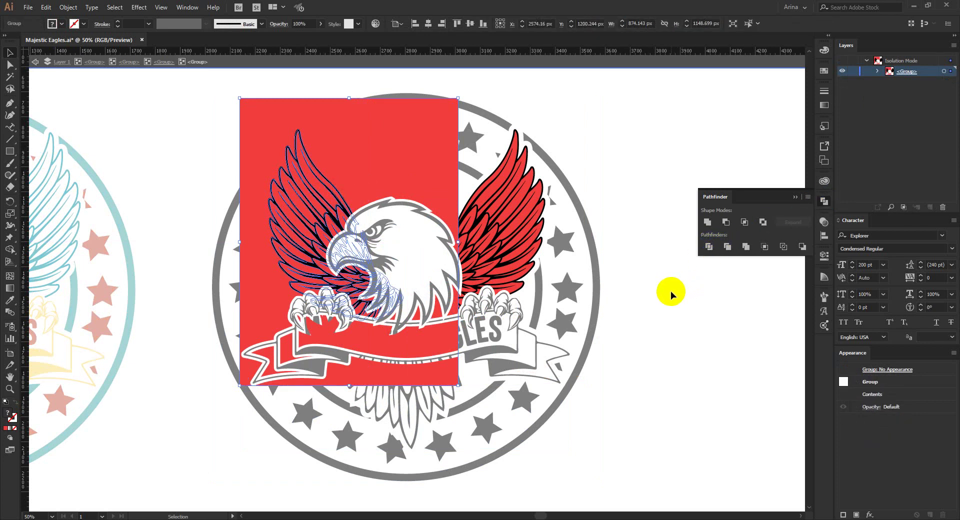
pyautogui.click(417, 183)
pyautogui.doubleClick(417, 184)
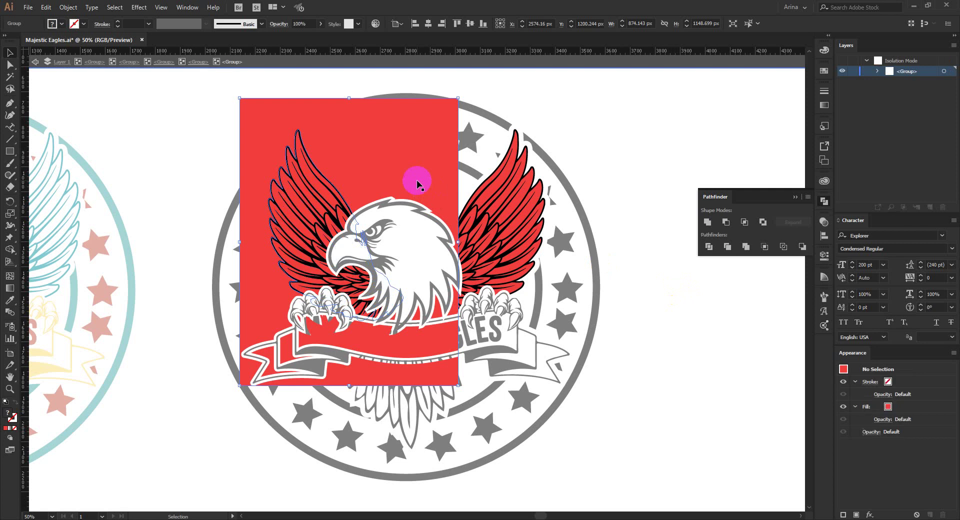
pyautogui.press('Delete')
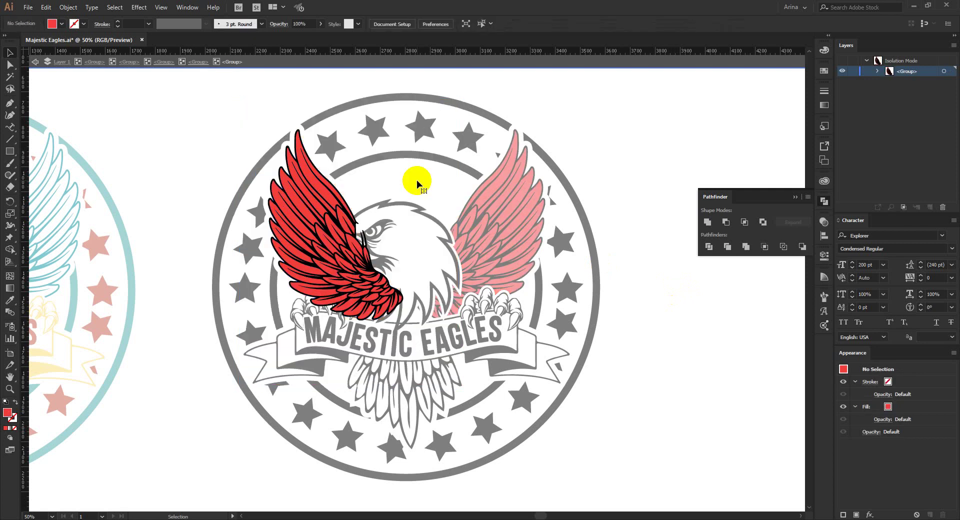
pyautogui.doubleClick(659, 329)
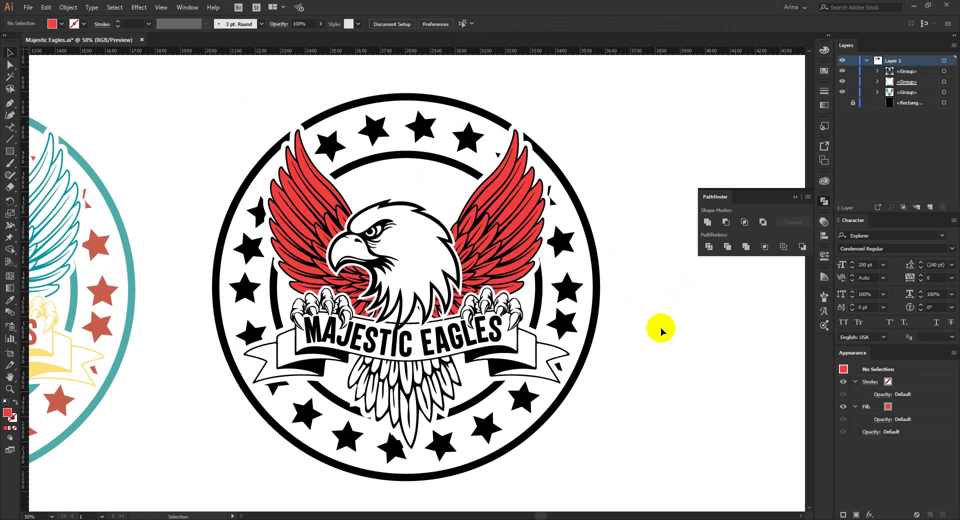
pyautogui.scroll(-1, 450, 305)
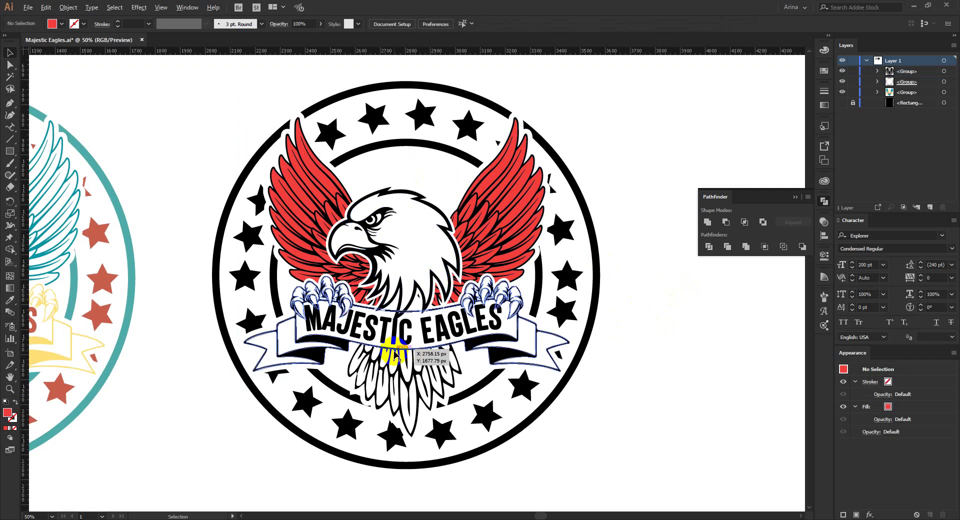
pyautogui.scroll(1, 394, 354)
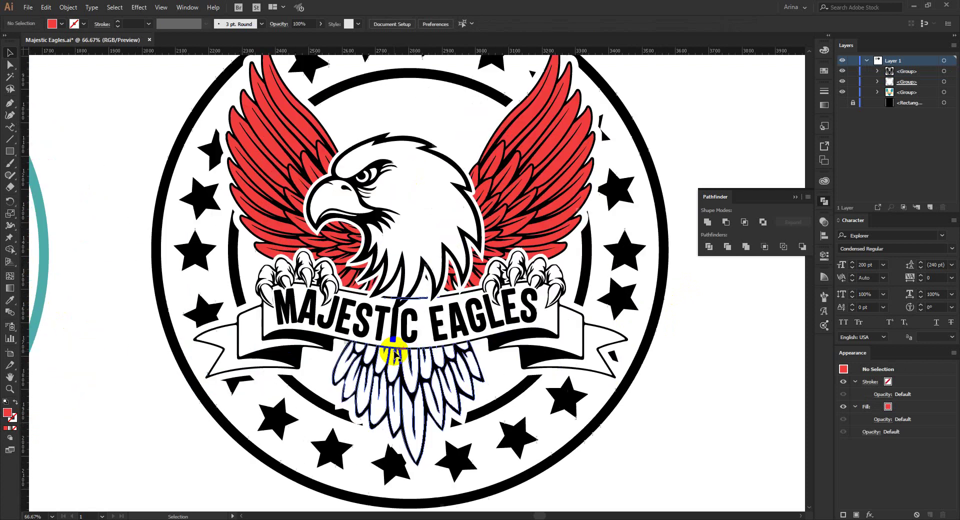
pyautogui.doubleClick(427, 385)
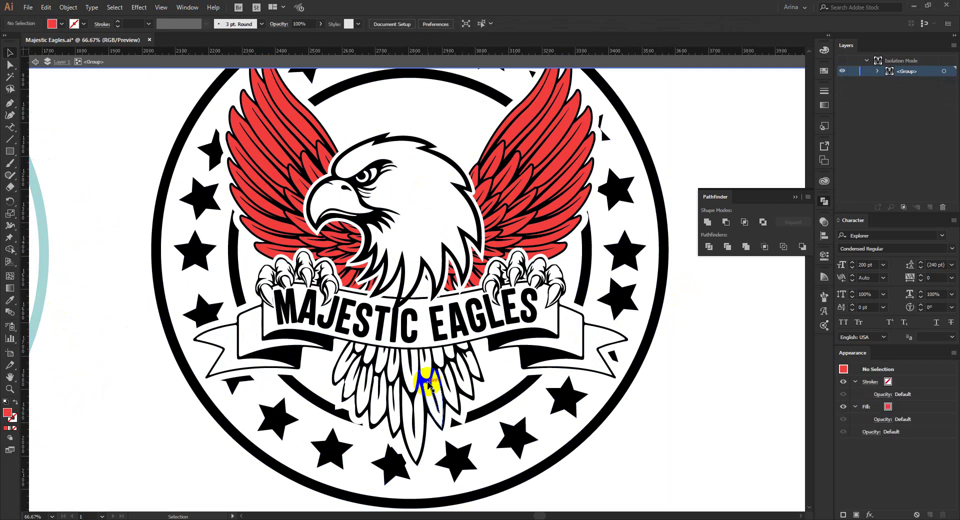
# Paste a rectangle over the chest feathers and give it the wing's red colour.
pyautogui.click(427, 385)
pyautogui.doubleClick(427, 385)
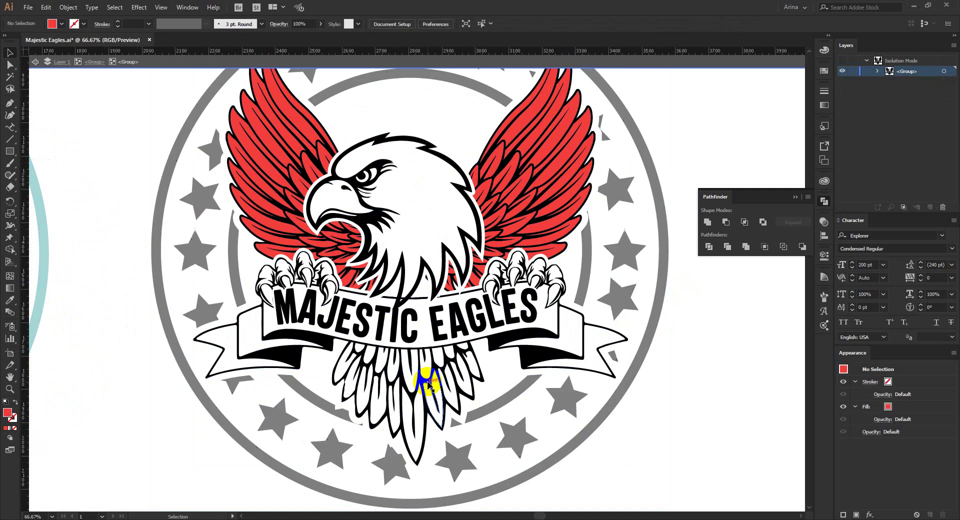
pyautogui.doubleClick(428, 385)
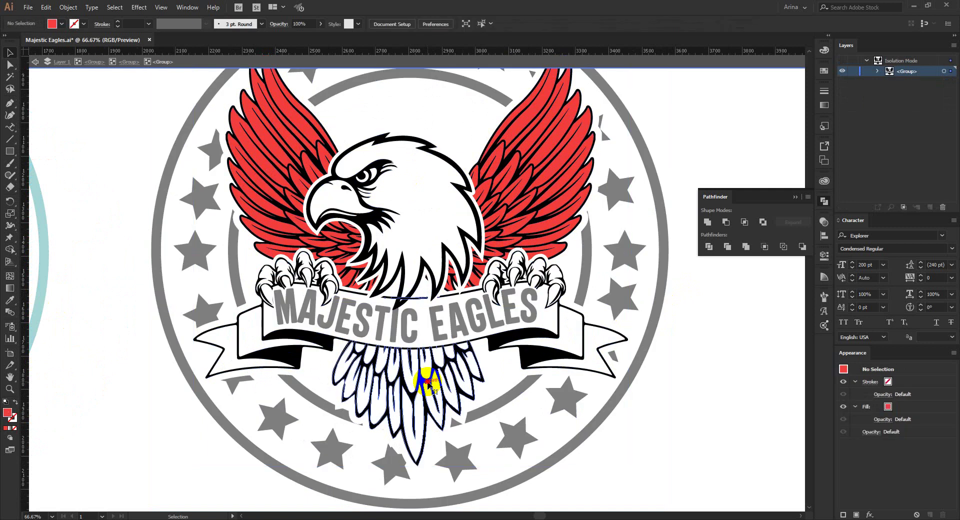
pyautogui.scroll(-3, 427, 385)
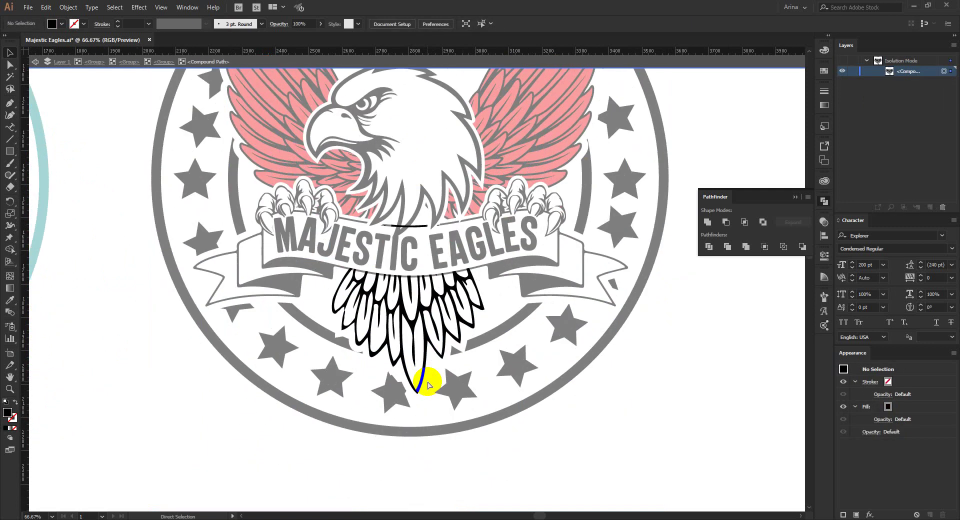
pyautogui.hotkey('ctrl', 'f')
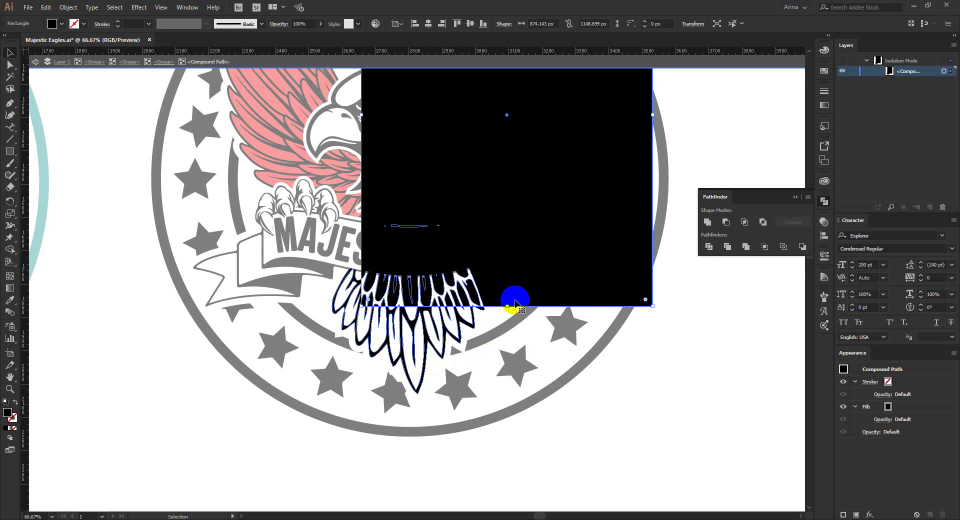
pyautogui.press('i')
pyautogui.click(270, 101)
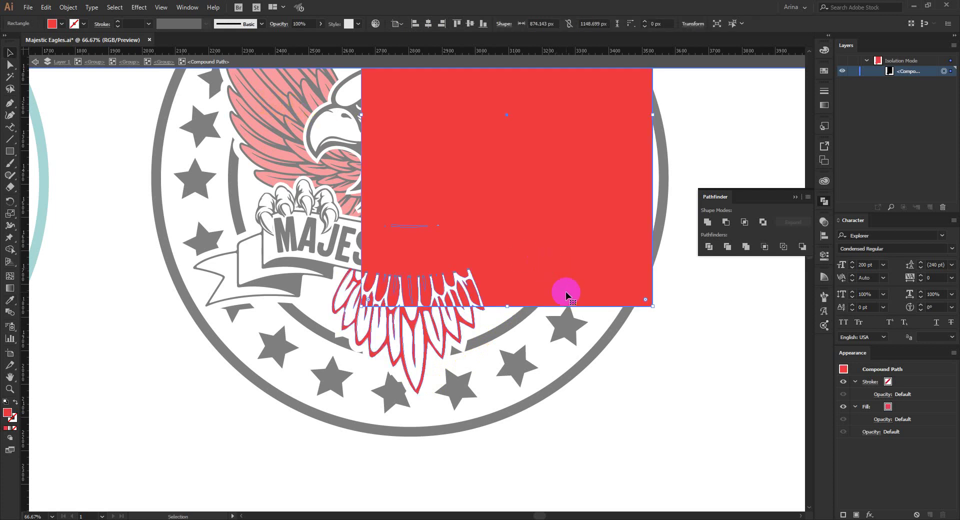
pyautogui.press('v')
pyautogui.click(465, 325)
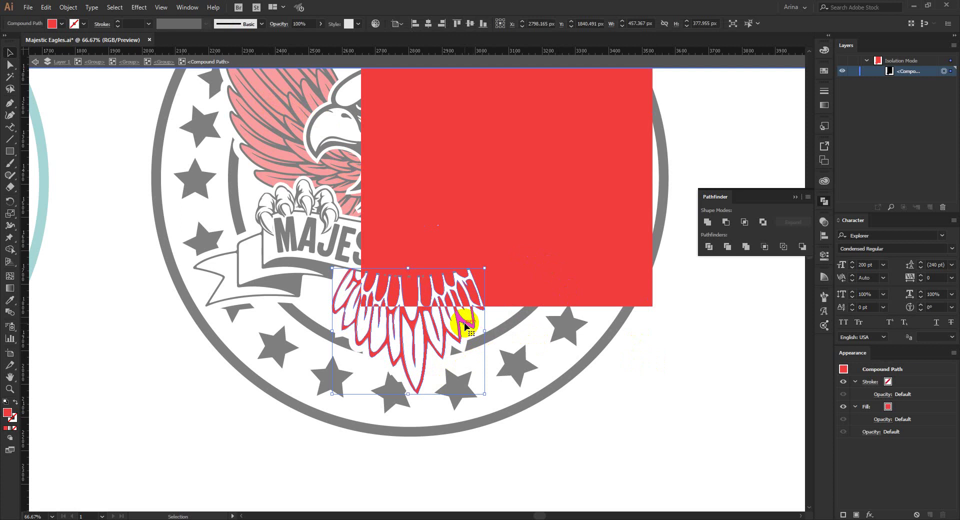
# Undo the red rectangle and select the lower chest feather path.
pyautogui.hotkey('ctrl', 'z')
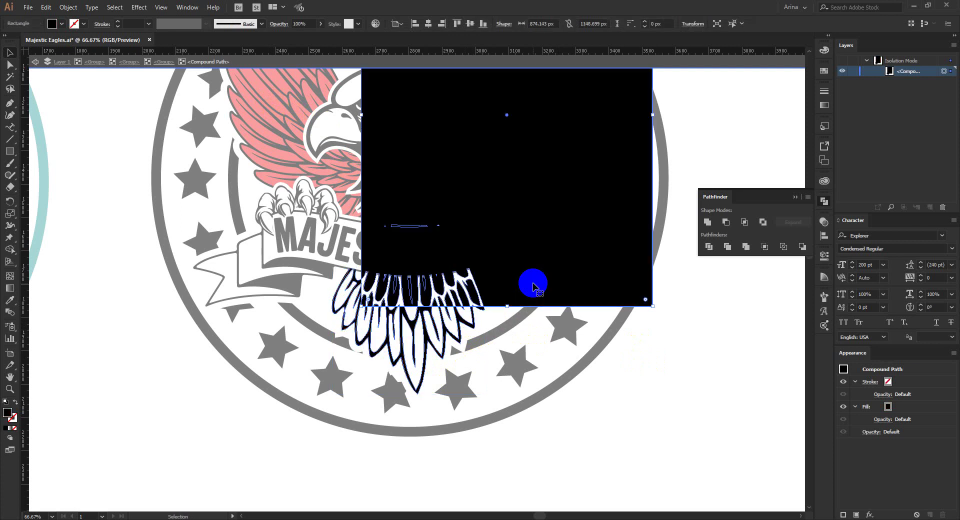
pyautogui.hotkey('ctrl', 'z')
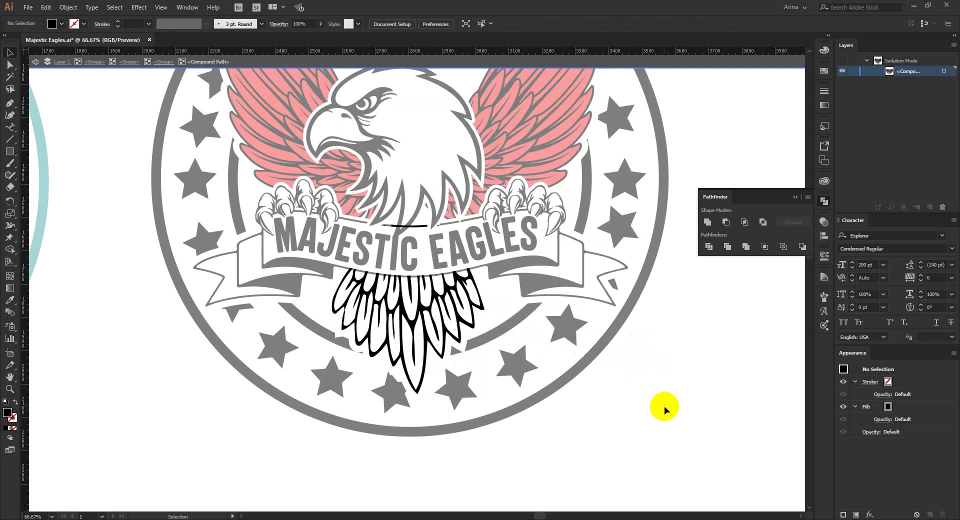
pyautogui.click(477, 311)
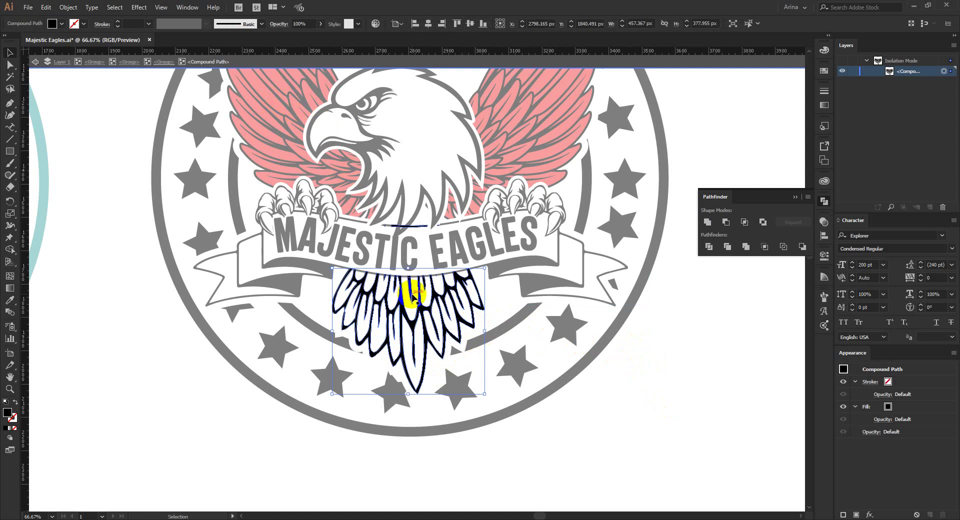
pyautogui.scroll(1, 413, 296)
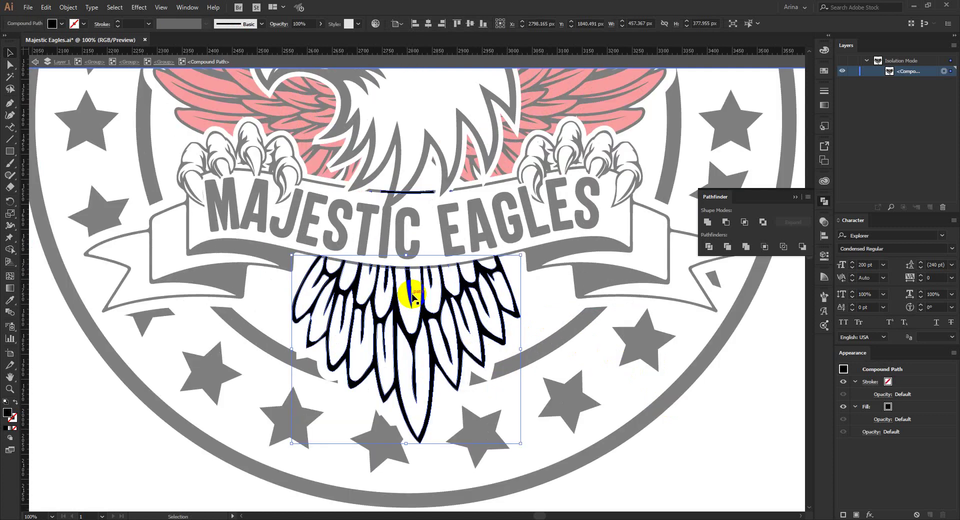
# Live Paint the lower rows of chest feathers red, leaving the top row white.
pyautogui.press('k')
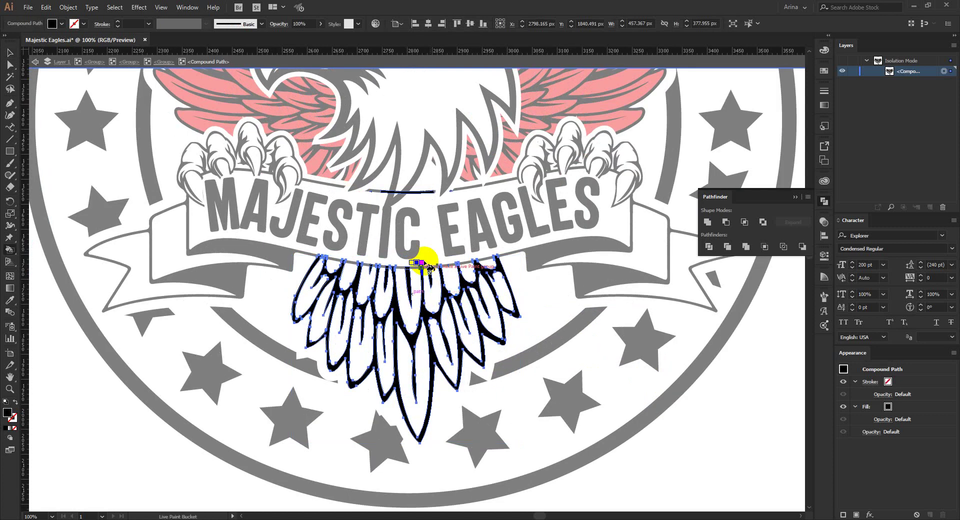
pyautogui.click(502, 289)
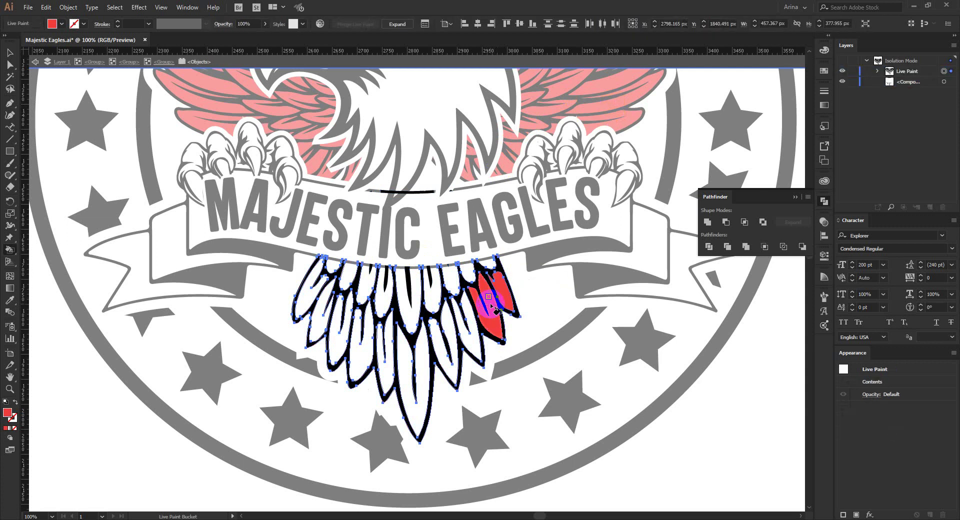
pyautogui.moveTo(488, 296)
pyautogui.mouseDown()
pyautogui.moveTo(467, 337)
pyautogui.moveTo(422, 371)
pyautogui.moveTo(360, 349)
pyautogui.moveTo(317, 312)
pyautogui.moveTo(307, 285)
pyautogui.moveTo(332, 261)
pyautogui.moveTo(338, 275)
pyautogui.moveTo(343, 264)
pyautogui.moveTo(300, 278)
pyautogui.moveTo(368, 275)
pyautogui.moveTo(399, 292)
pyautogui.mouseUp()
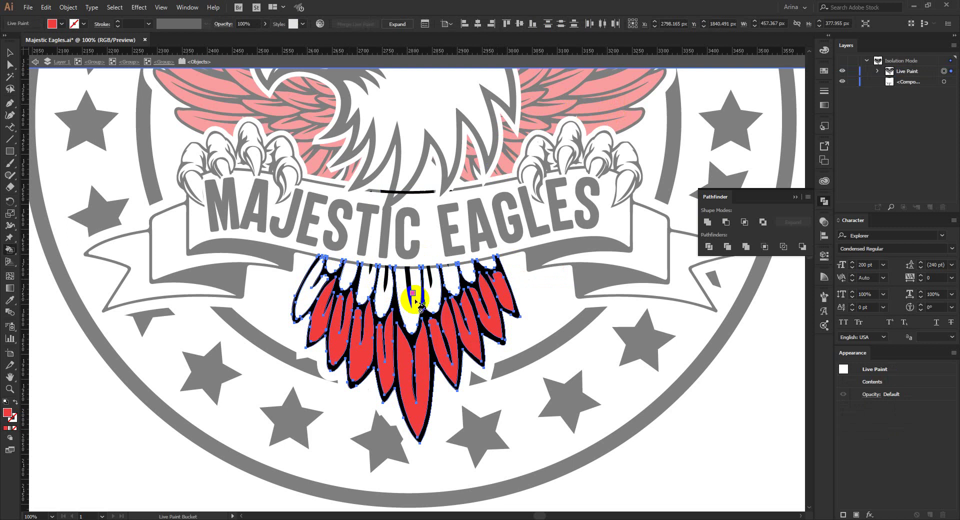
# Start a Pen path at the banner's left edge along its underside, undoing a misplaced anchor.
pyautogui.press('v')
pyautogui.hotkey('ctrl', '+')
pyautogui.hotkey('ctrl', '+')
pyautogui.hotkey('ctrl', '+')
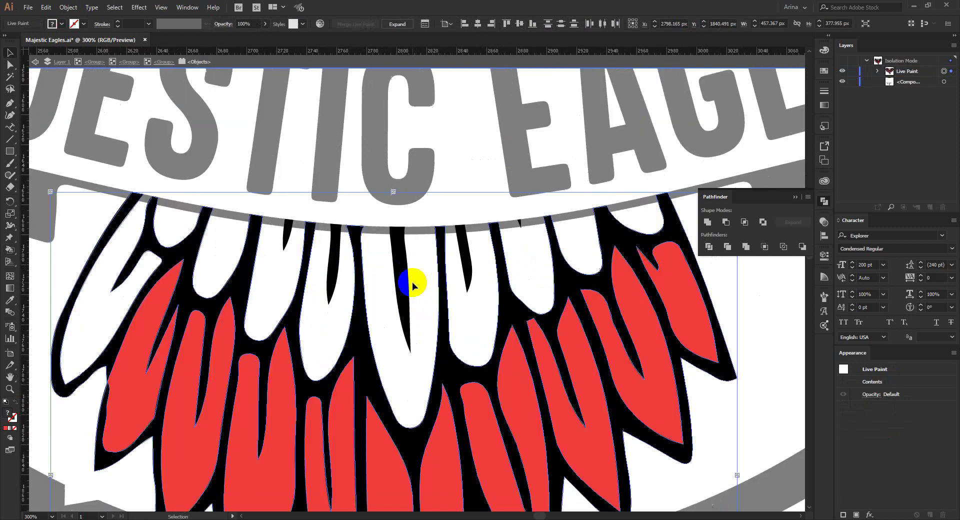
pyautogui.scroll(-1, 412, 282)
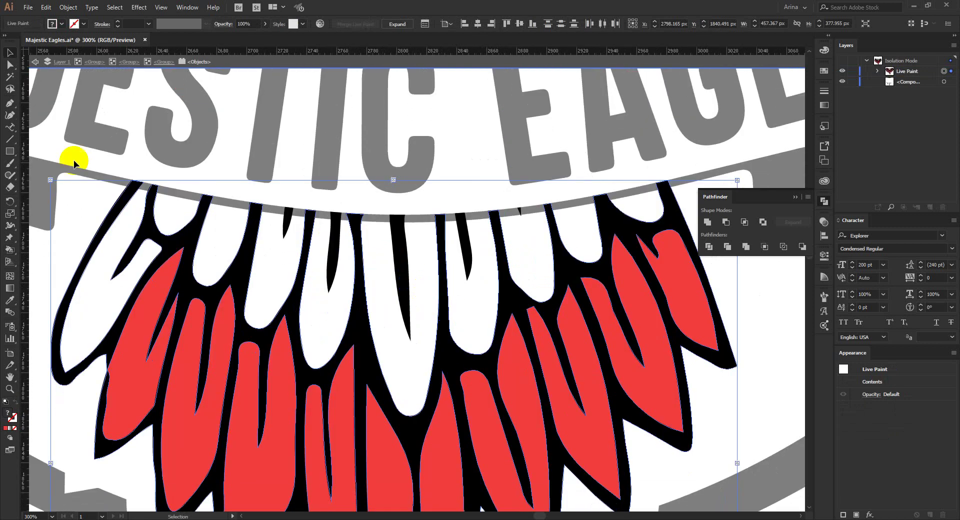
pyautogui.click(9, 102)
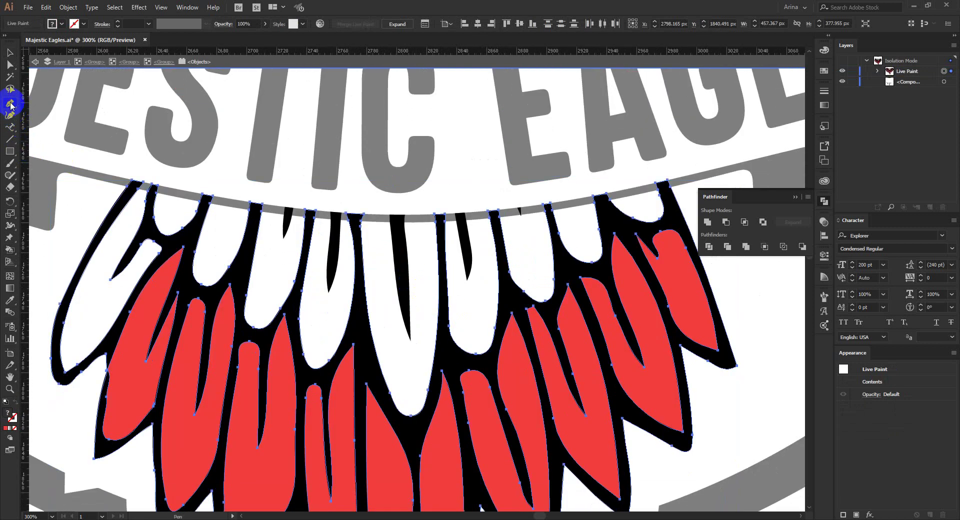
pyautogui.click(135, 183)
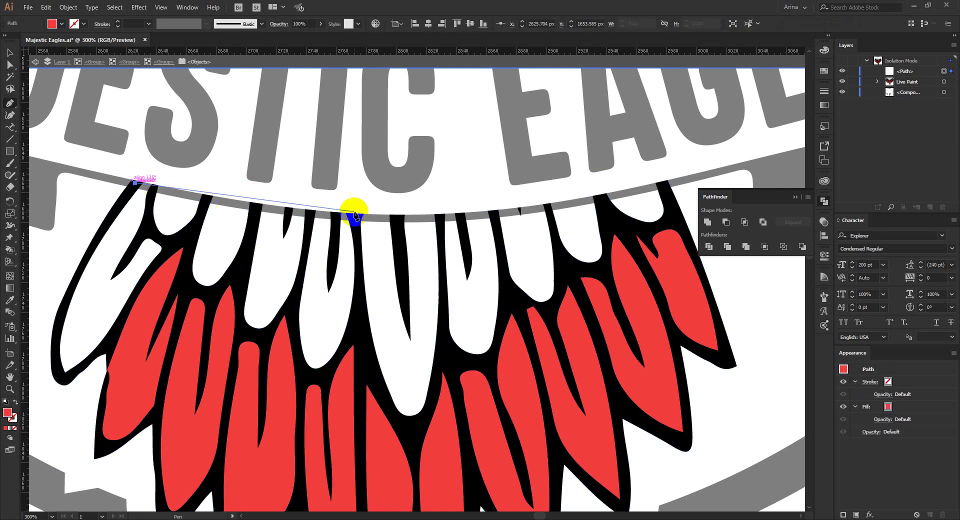
pyautogui.click(662, 187)
pyautogui.click(725, 152)
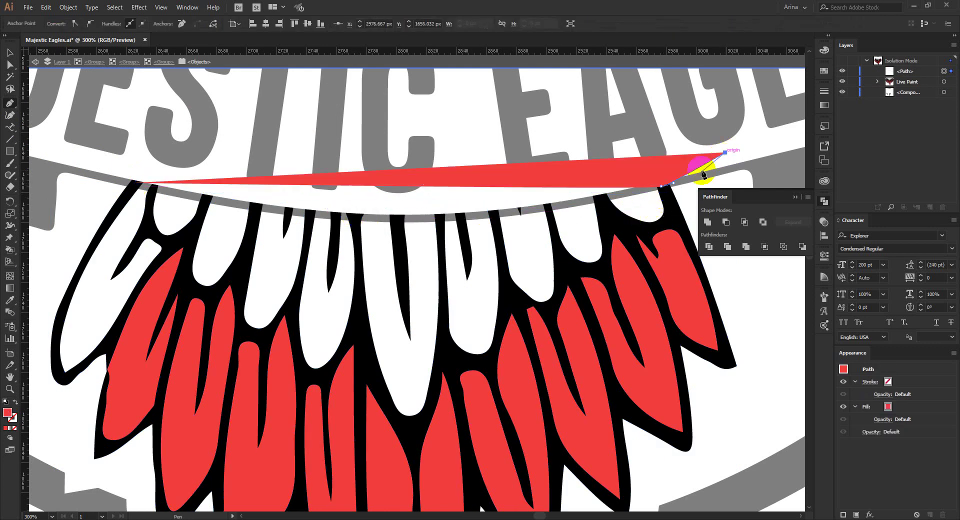
pyautogui.keyDown('ctrl'); pyautogui.click(664, 190); pyautogui.keyUp('ctrl')
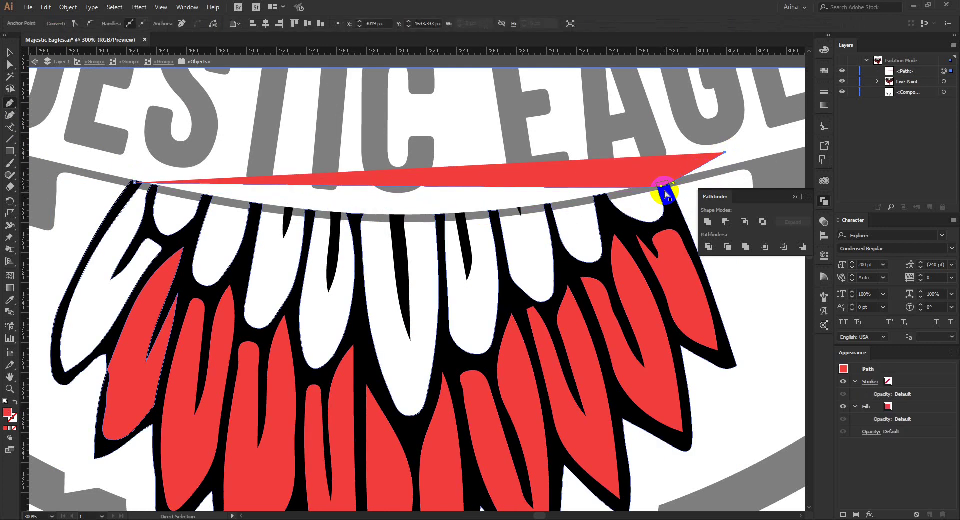
pyautogui.hotkey('ctrl', 'z')
pyautogui.hotkey('ctrl', 'z')
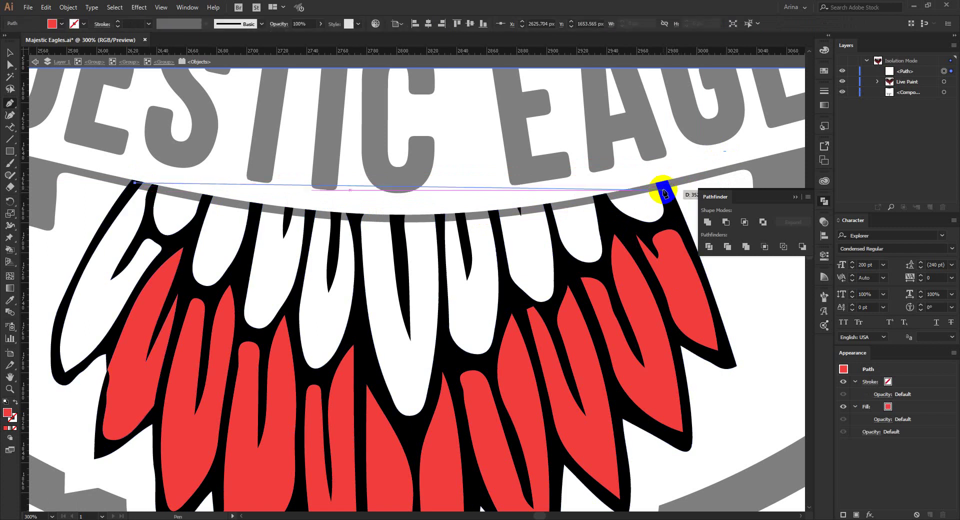
# Curve the path along the banner's underside and down the right and lower feather edges.
pyautogui.moveTo(662, 185); pyautogui.dragTo(787, 111)
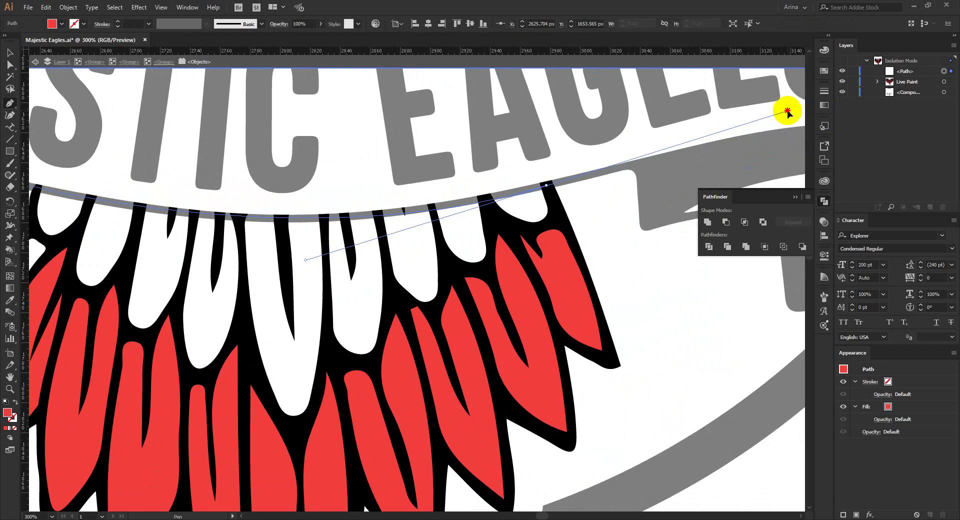
pyautogui.moveTo(787, 111); pyautogui.dragTo(786, 116)
pyautogui.moveTo(545, 187)
pyautogui.mouseDown()
pyautogui.moveTo(540, 240)
pyautogui.moveTo(578, 242)
pyautogui.mouseUp()
pyautogui.scroll(-1, 628, 188)
pyautogui.click(583, 233)
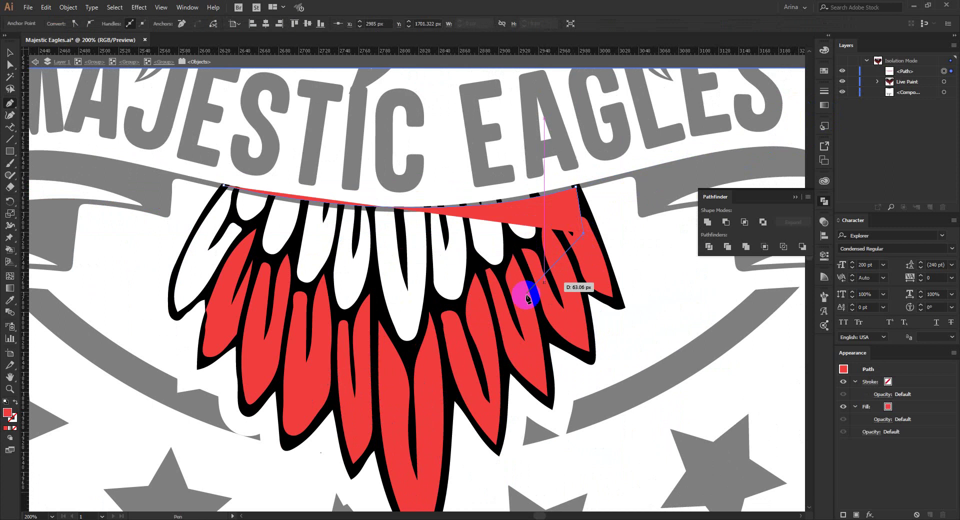
pyautogui.click(484, 331)
pyautogui.click(347, 398)
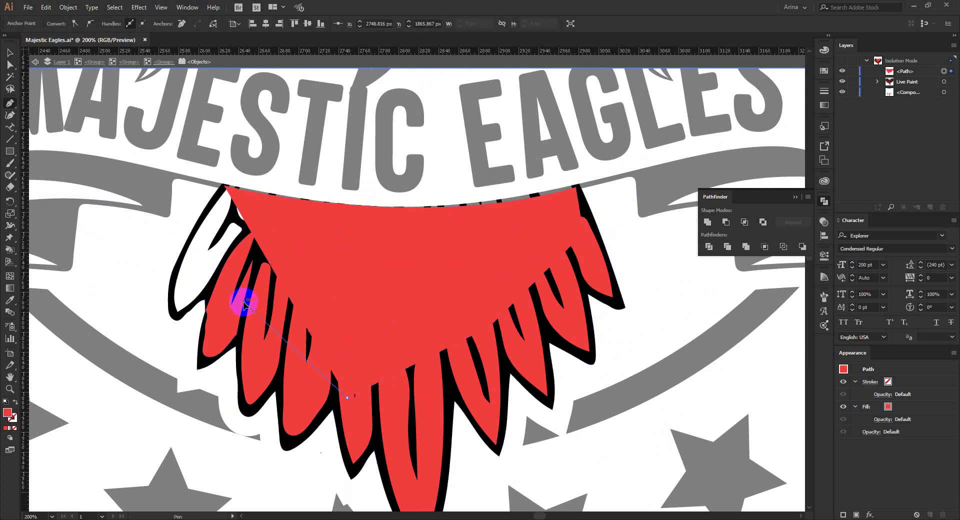
pyautogui.click(208, 230)
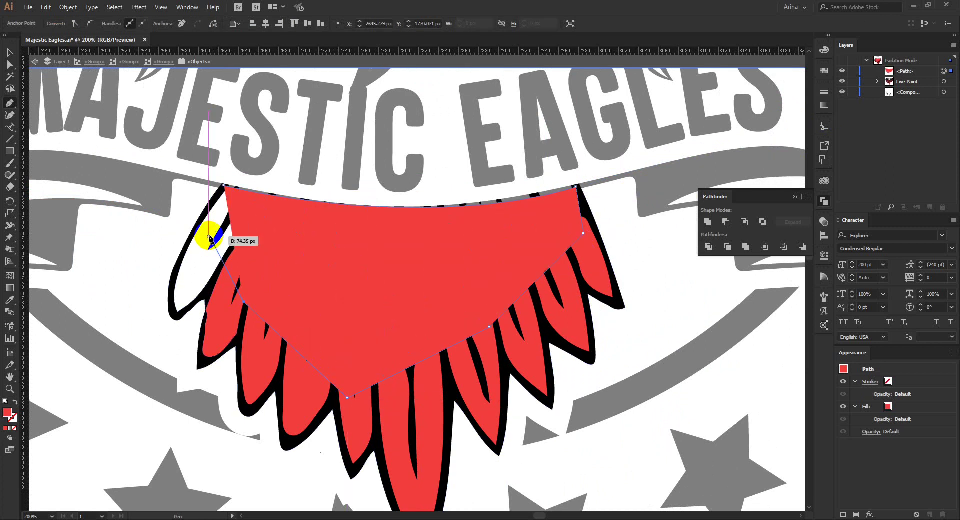
# Continue the path up the left feather outline and close it at the starting point.
pyautogui.keyDown('ctrl'); pyautogui.click(230, 313); pyautogui.keyUp('ctrl')
pyautogui.scroll(1, 190, 297)
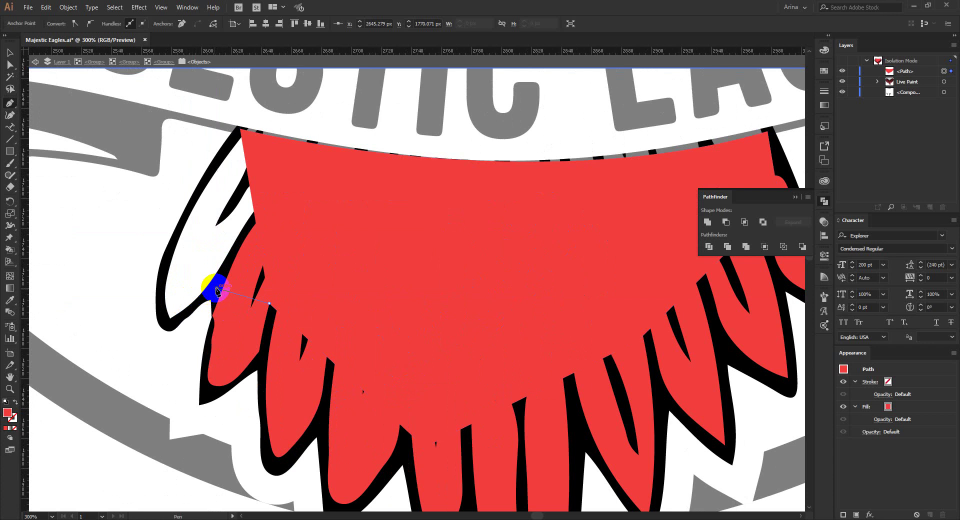
pyautogui.moveTo(218, 290); pyautogui.dragTo(170, 328)
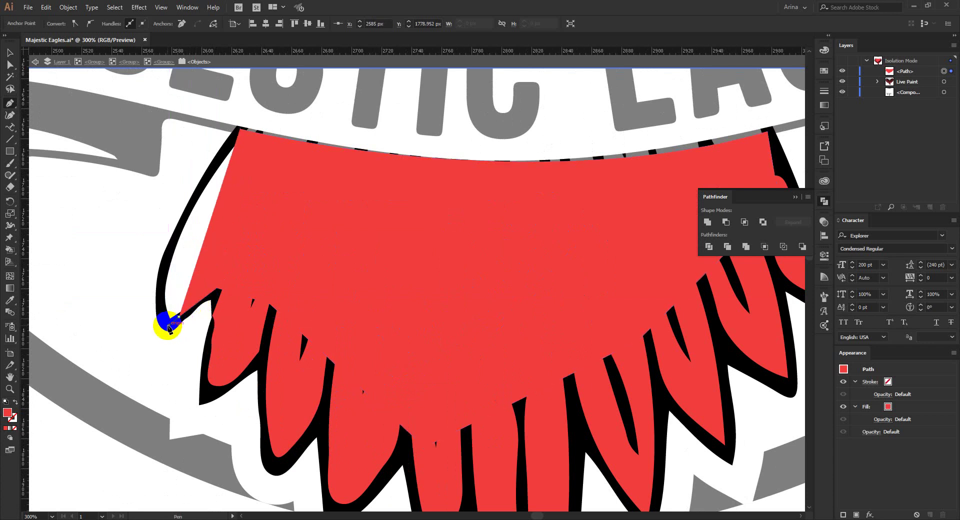
pyautogui.click(158, 299)
pyautogui.click(176, 230)
pyautogui.click(205, 175)
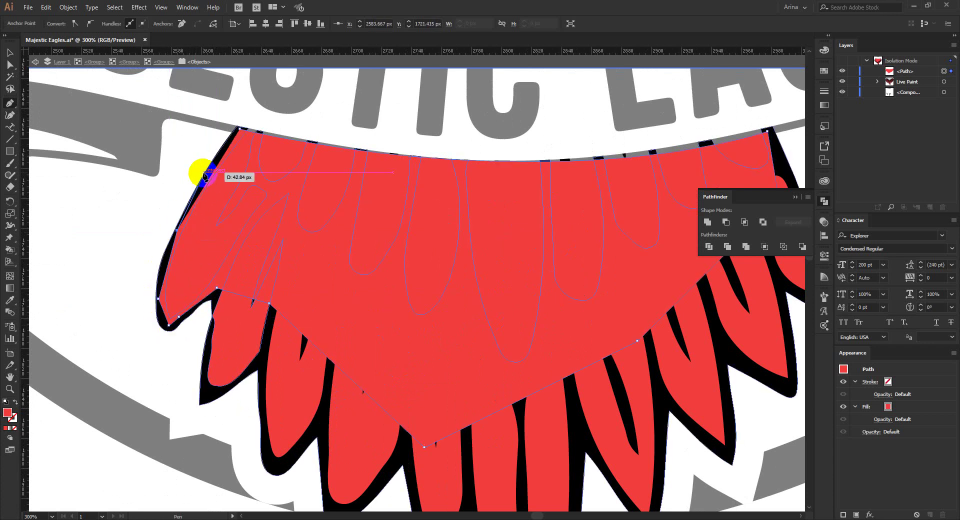
pyautogui.click(208, 169)
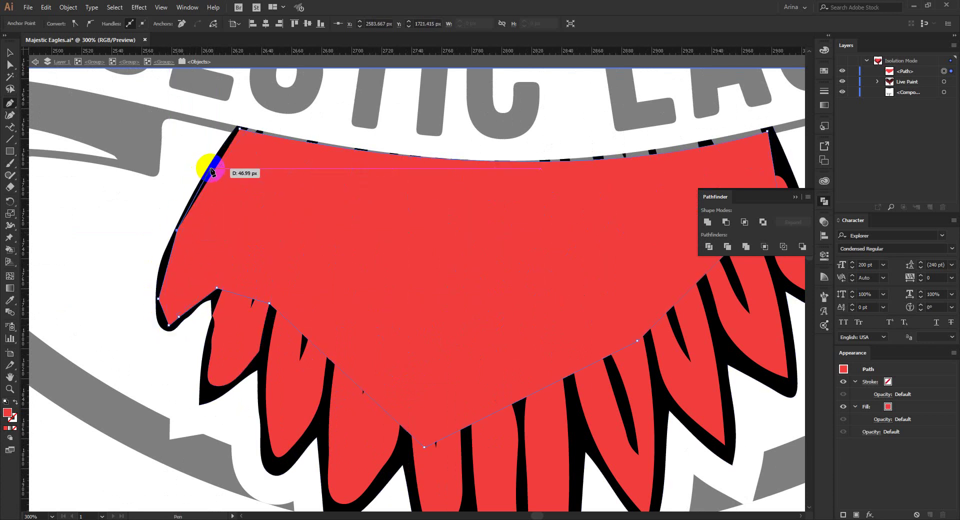
pyautogui.click(238, 130)
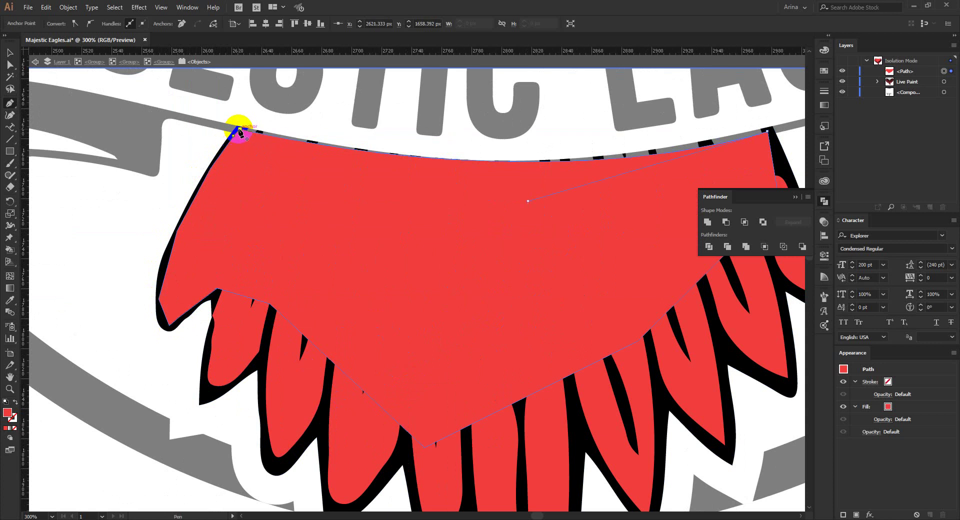
# Move the red shape behind the chest feather outlines.
pyautogui.press('v')
pyautogui.click(172, 240)
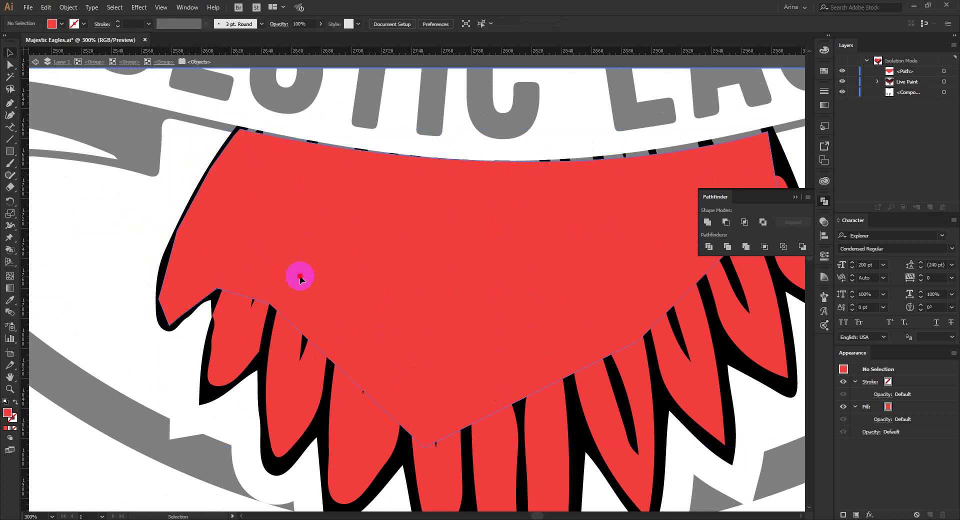
pyautogui.click(300, 277)
pyautogui.press('a')
pyautogui.press('Delete')
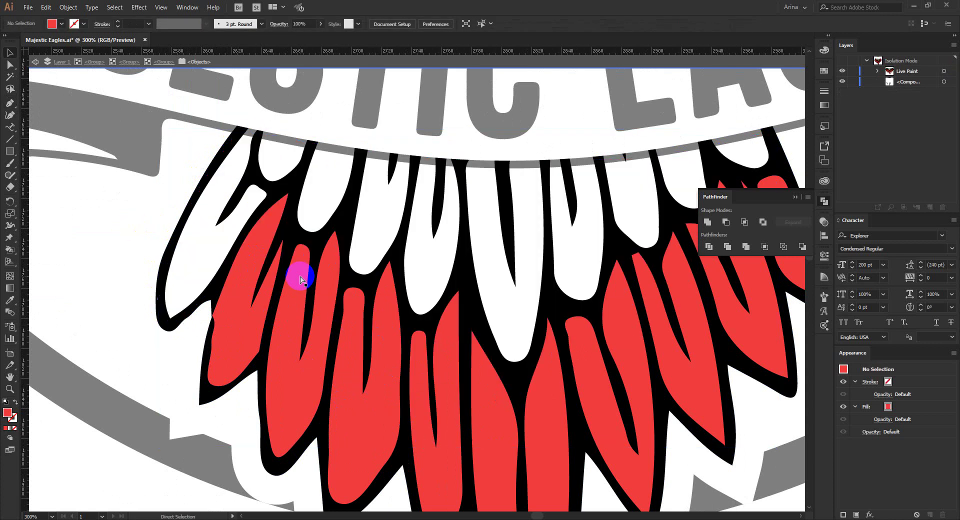
pyautogui.hotkey('ctrl', 'z')
pyautogui.press('v')
# Exit isolation mode and scroll to review the full emblem.
pyautogui.keyDown('alt'); pyautogui.scroll(-2, 300, 278); pyautogui.keyUp('alt')
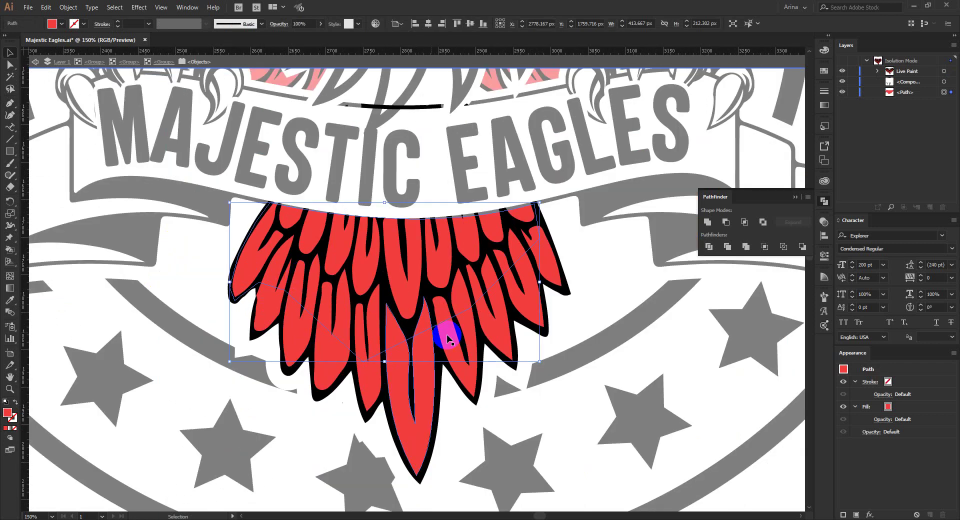
pyautogui.doubleClick(581, 293)
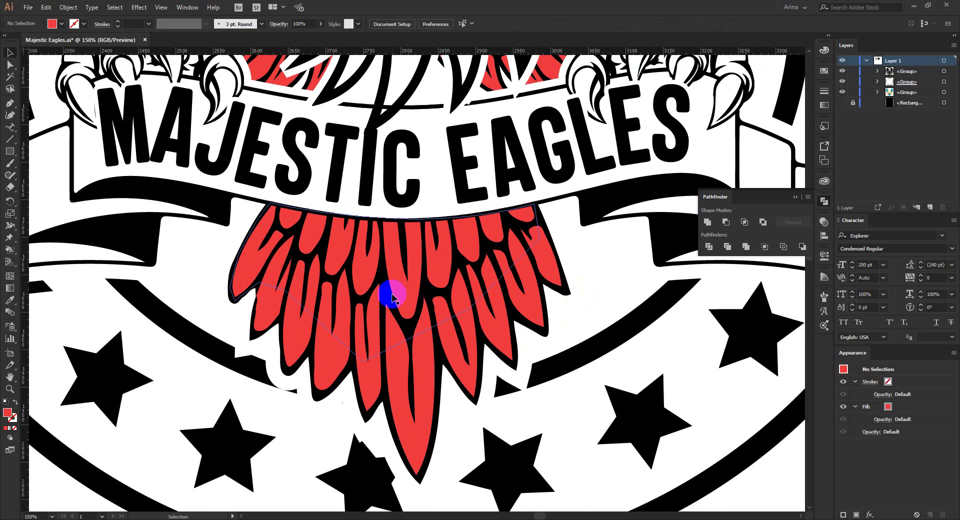
pyautogui.keyDown('alt'); pyautogui.scroll(-1, 383, 294); pyautogui.keyUp('alt')
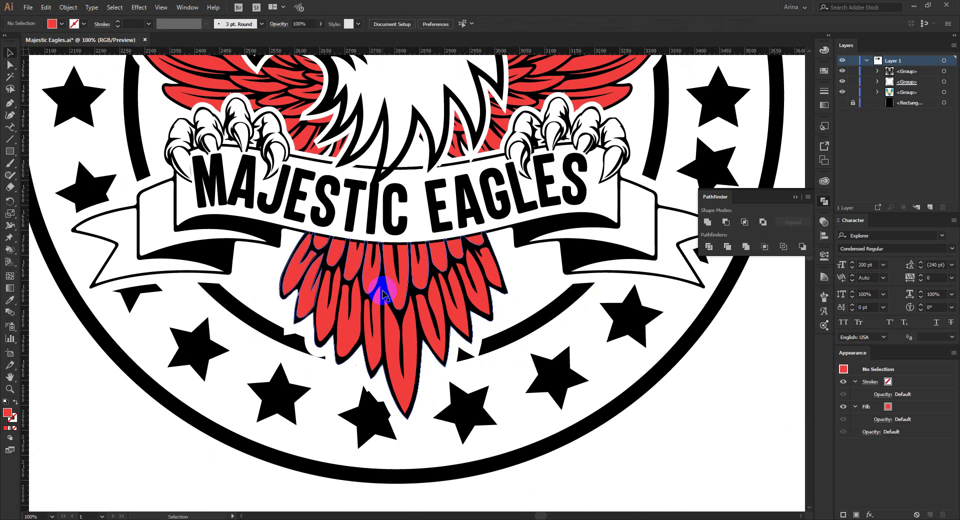
pyautogui.keyDown('alt'); pyautogui.scroll(-1, 403, 317); pyautogui.keyUp('alt')
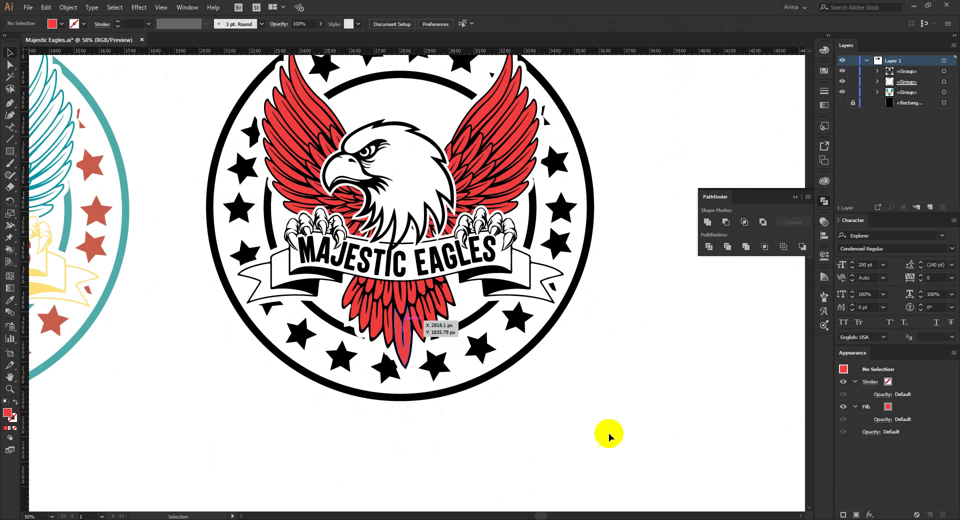
pyautogui.scroll(1, 545, 435)
pyautogui.keyDown('alt'); pyautogui.scroll(1, 389, 272); pyautogui.keyUp('alt')
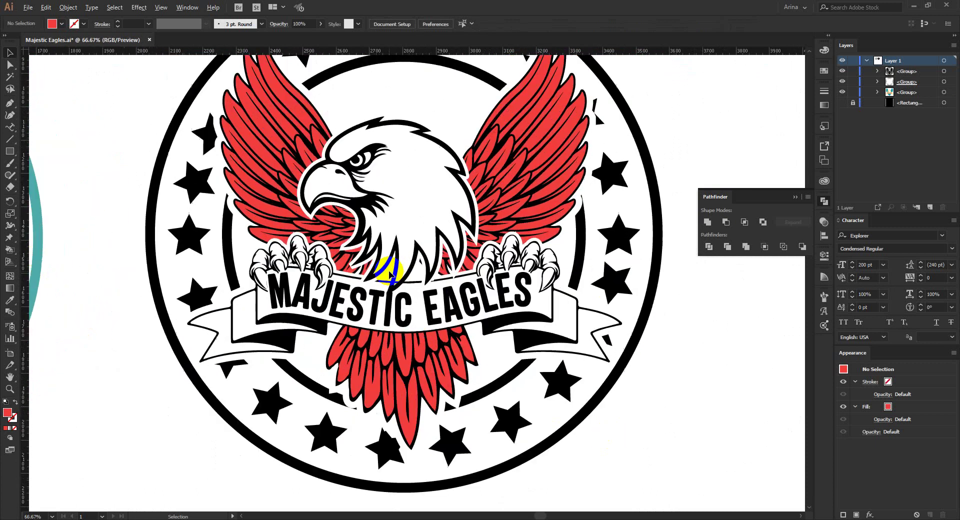
pyautogui.keyDown('alt'); pyautogui.scroll(1, 389, 273); pyautogui.keyUp('alt')
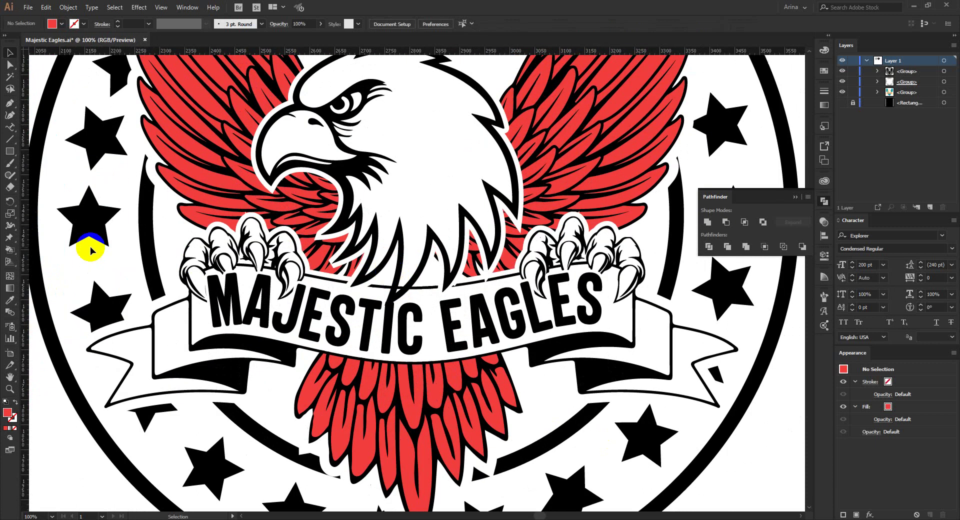
pyautogui.click(10, 105)
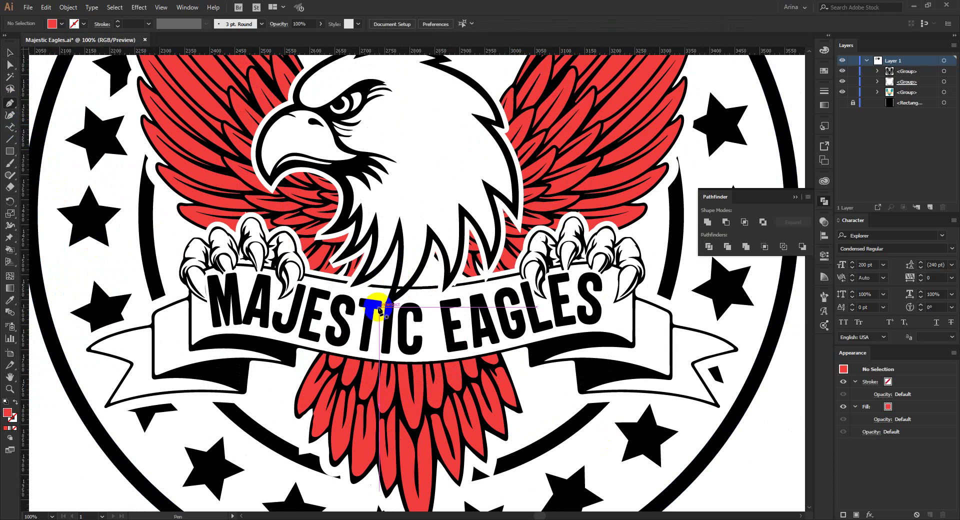
pyautogui.click(336, 289)
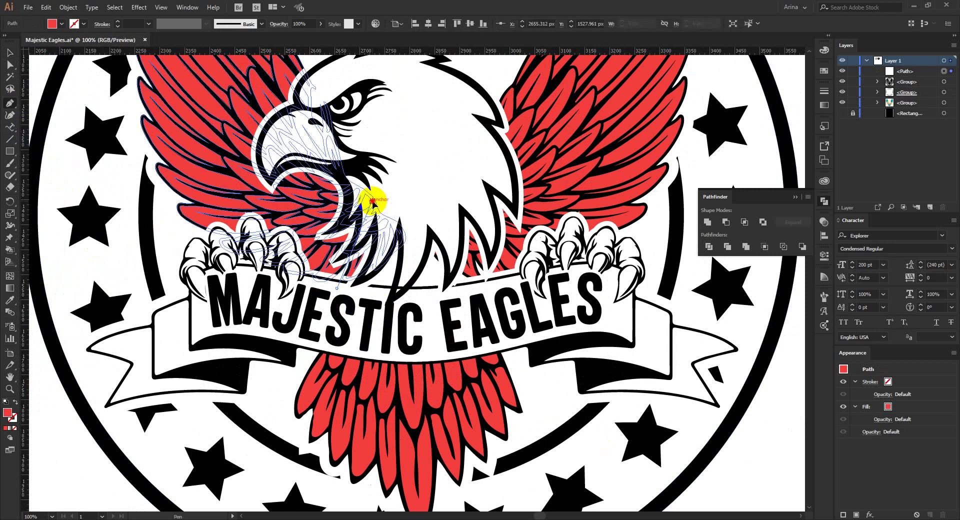
pyautogui.click(372, 201)
pyautogui.click(459, 181)
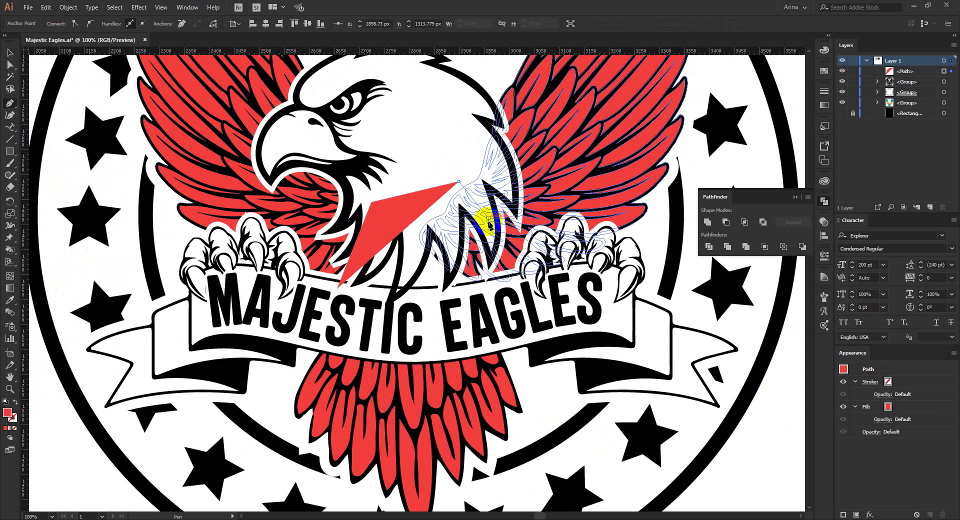
pyautogui.click(489, 218)
pyautogui.click(492, 294)
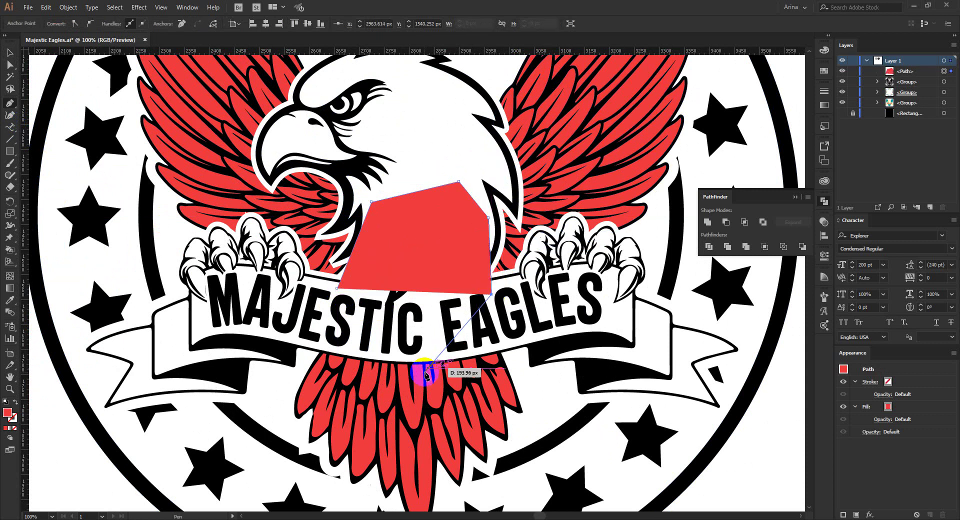
pyautogui.click(416, 383)
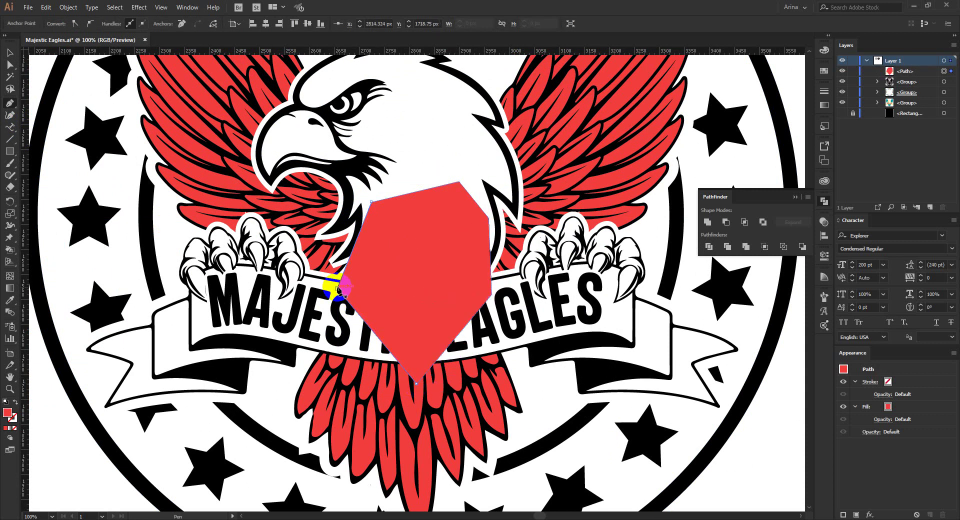
pyautogui.press('v')
pyautogui.click(422, 266)
pyautogui.click(433, 243)
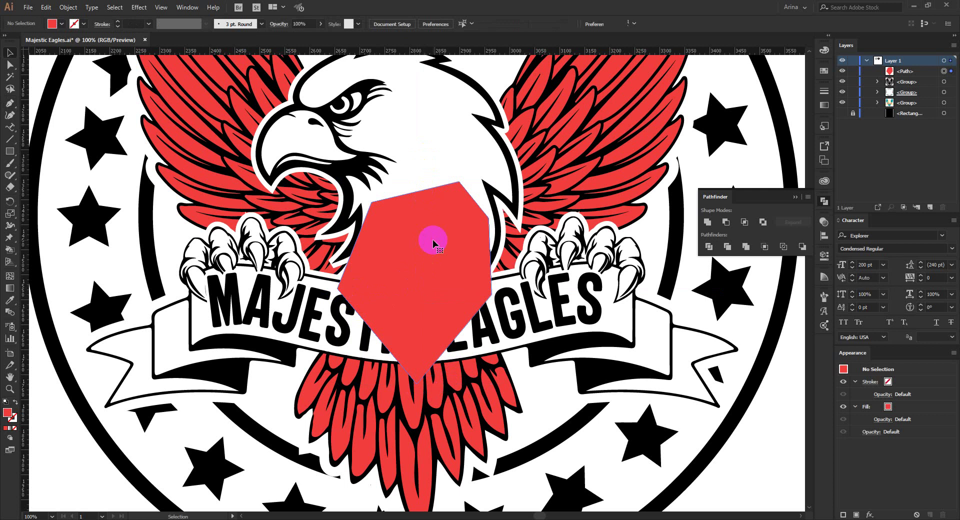
pyautogui.press('Delete')
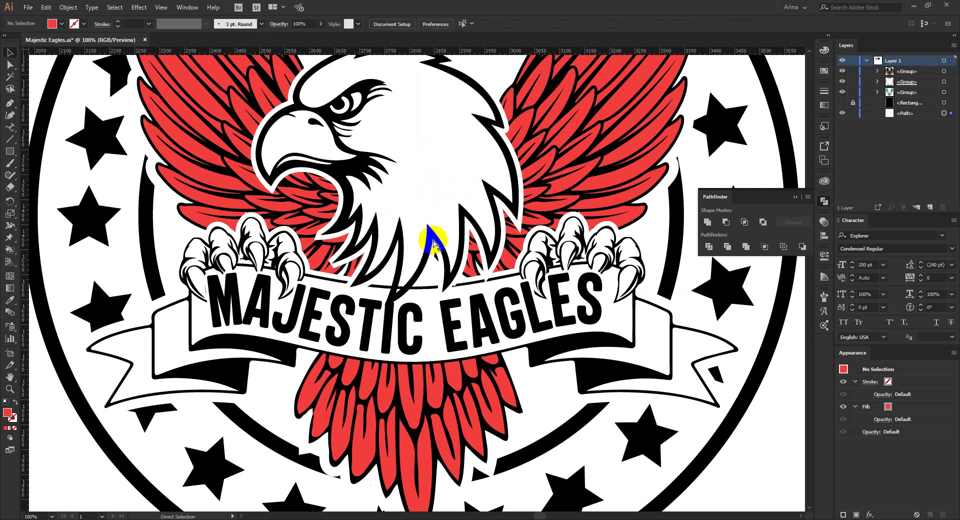
pyautogui.hotkey('ctrl', 'z')
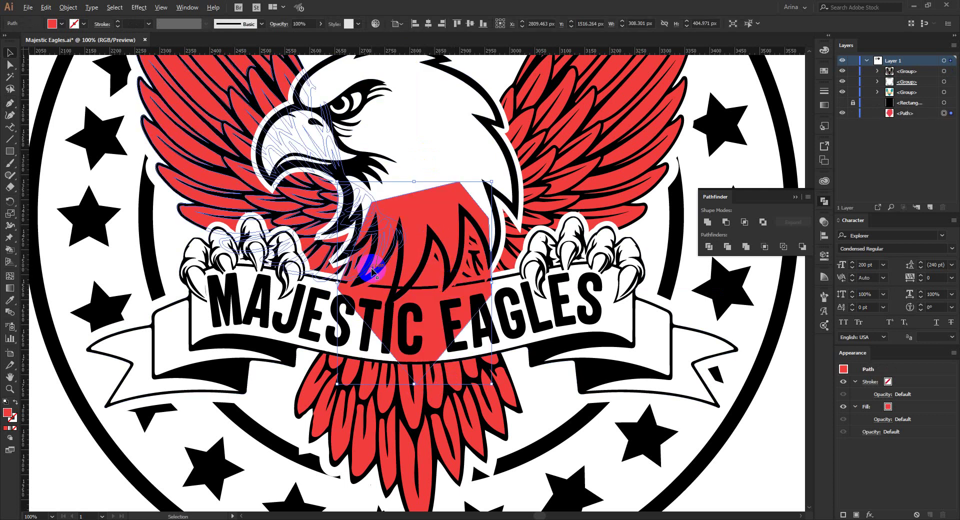
pyautogui.scroll(1, 373, 269)
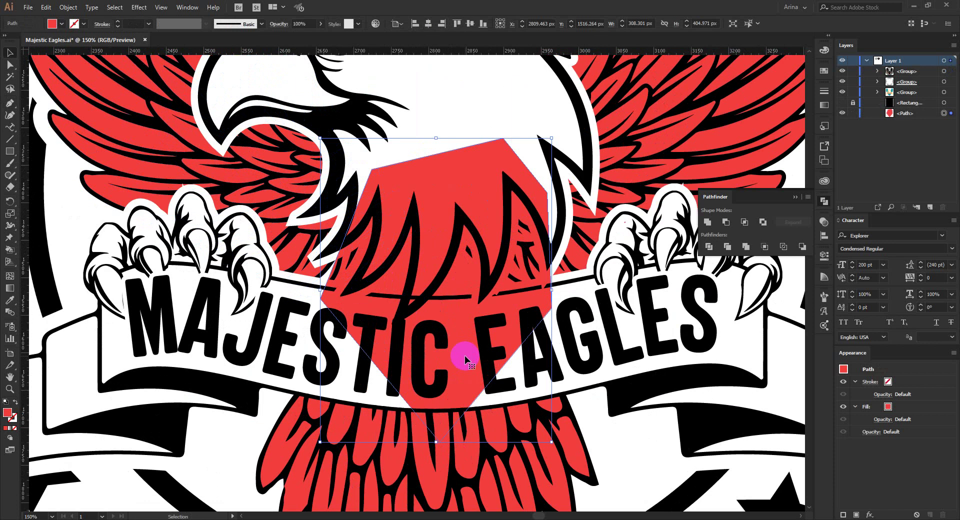
pyautogui.press('a')
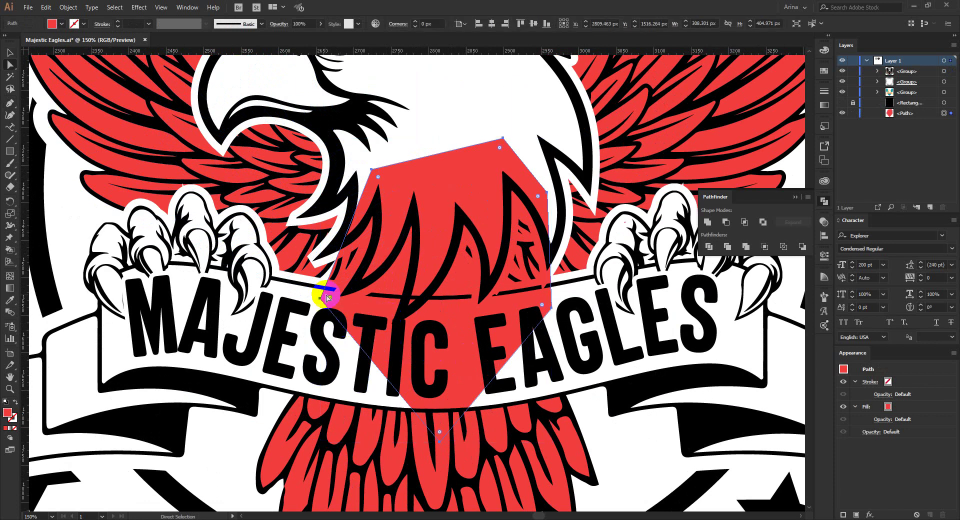
pyautogui.click(320, 300)
pyautogui.moveTo(320, 300); pyautogui.dragTo(326, 296)
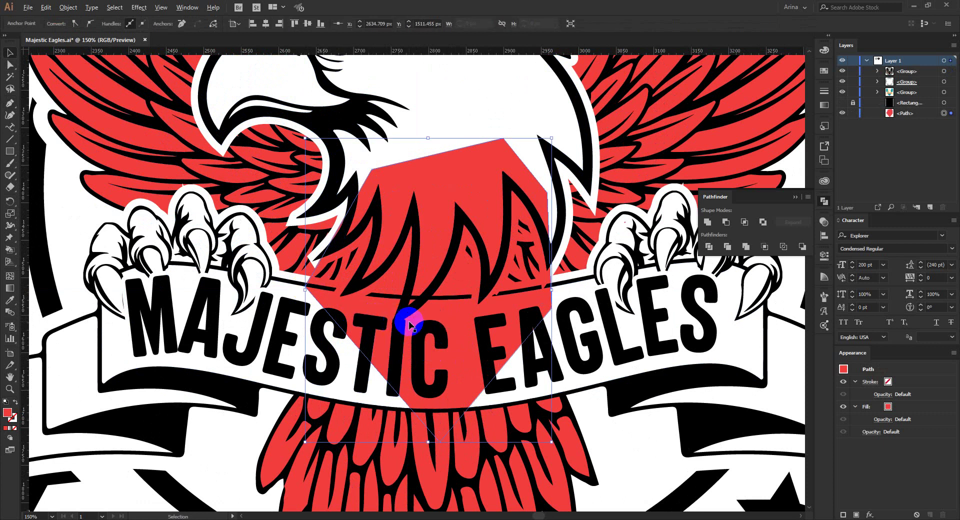
pyautogui.hotkey('ctrl', '-')
pyautogui.hotkey('ctrl', '-')
pyautogui.hotkey('ctrl', 'shift', 'a')
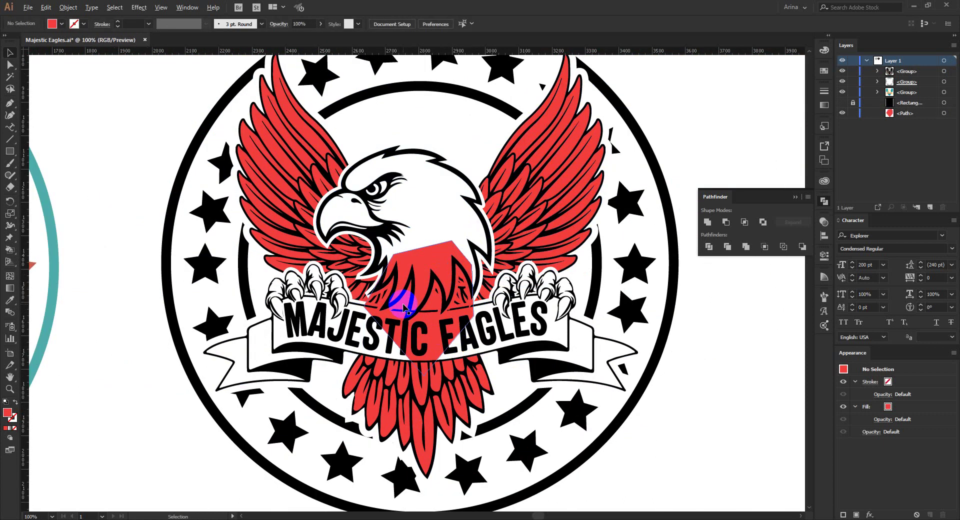
pyautogui.scroll(1, 405, 308)
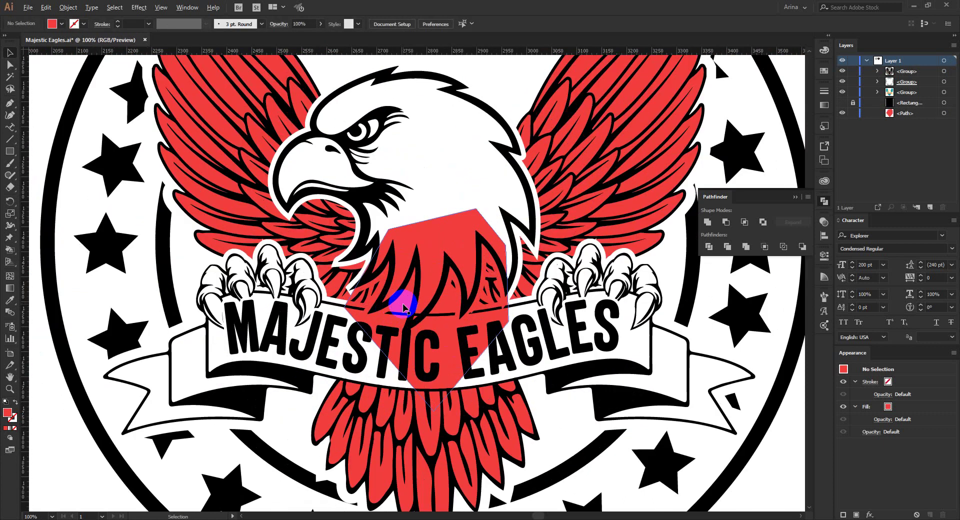
pyautogui.click(452, 333)
# Delete the red shape behind the head and drill through the nested groups to isolate the eagle head.
pyautogui.press('Delete')
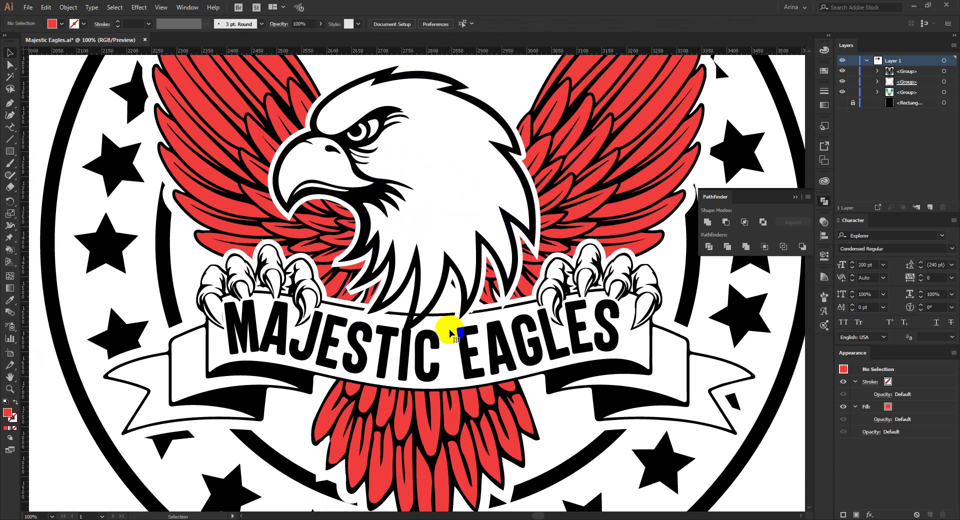
pyautogui.scroll(-1, 449, 329)
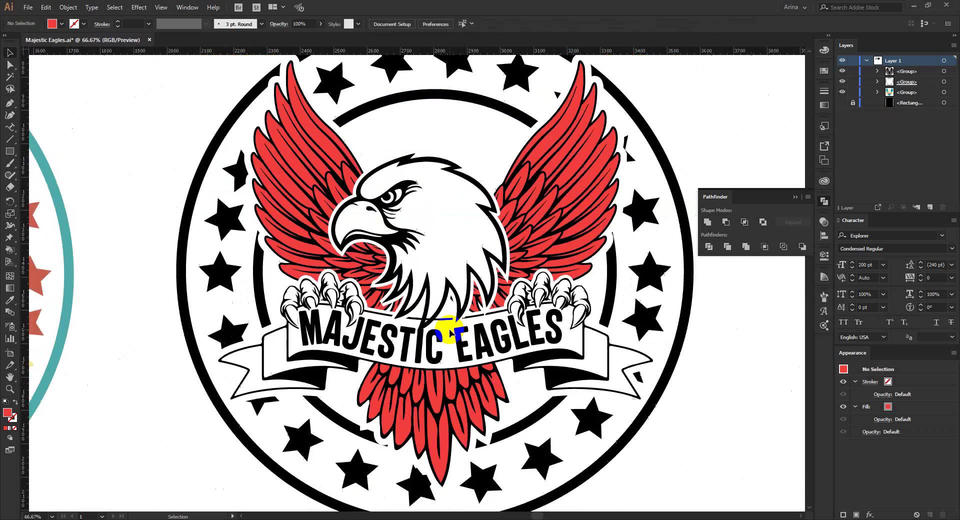
pyautogui.click(449, 296)
pyautogui.doubleClick(440, 305)
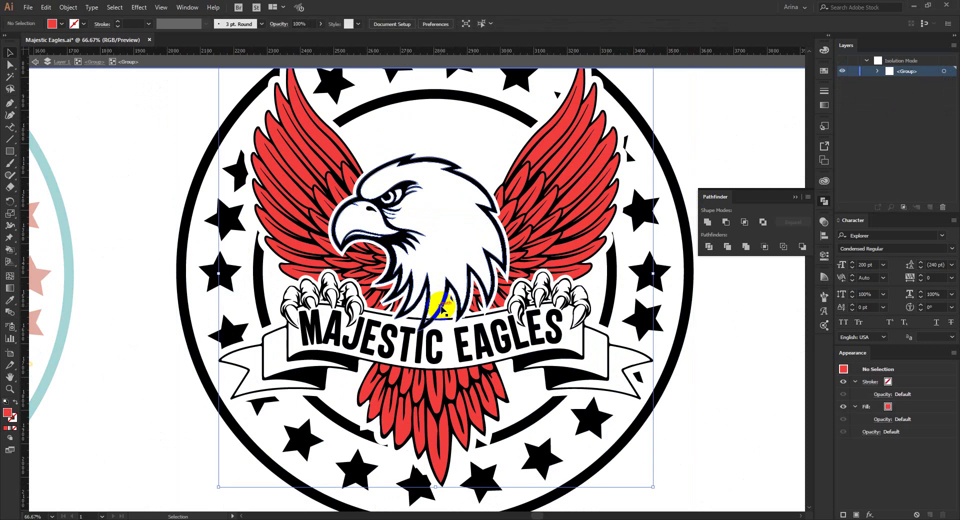
pyautogui.doubleClick(441, 306)
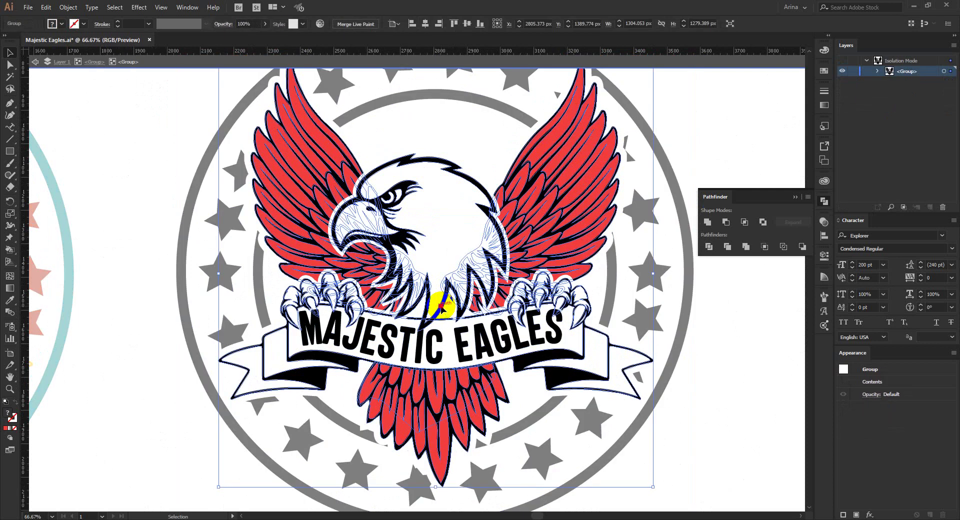
pyautogui.doubleClick(441, 307)
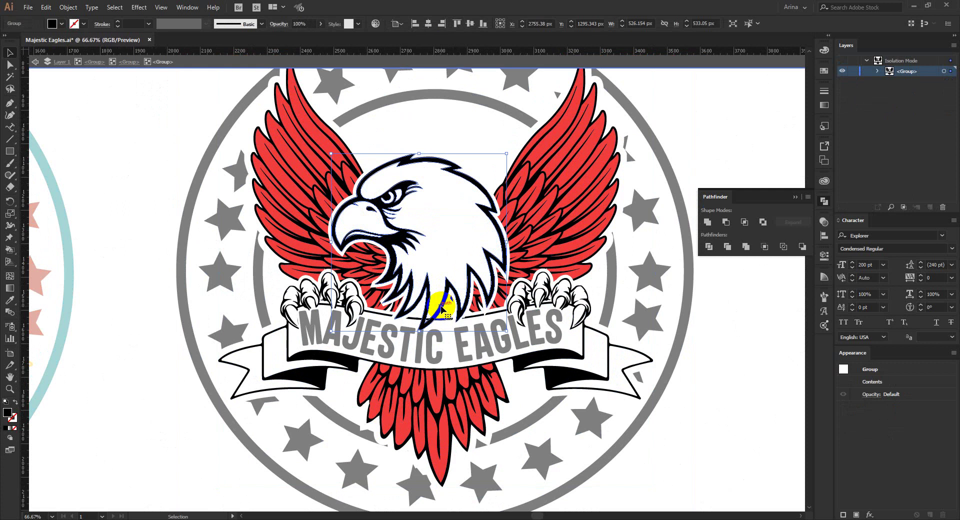
pyautogui.click(21, 153)
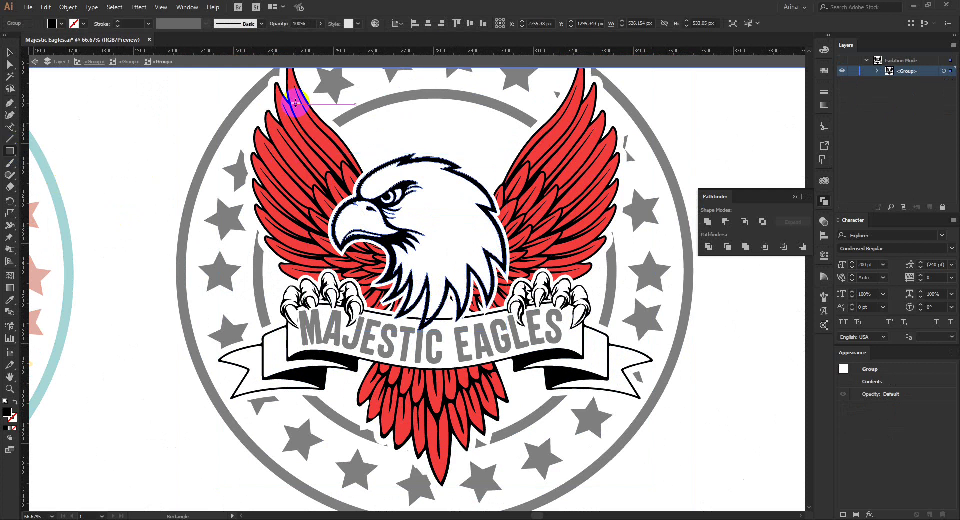
pyautogui.press('v')
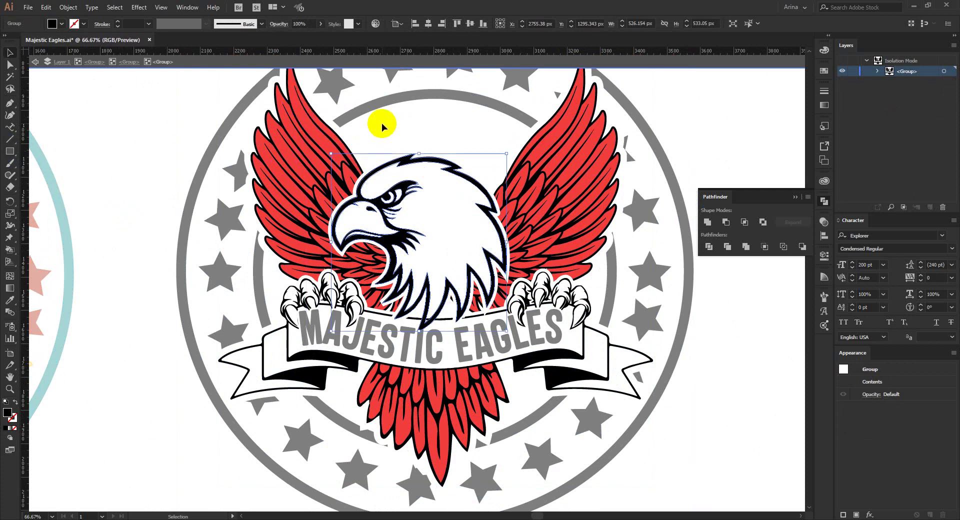
pyautogui.click(382, 123)
pyautogui.click(10, 151)
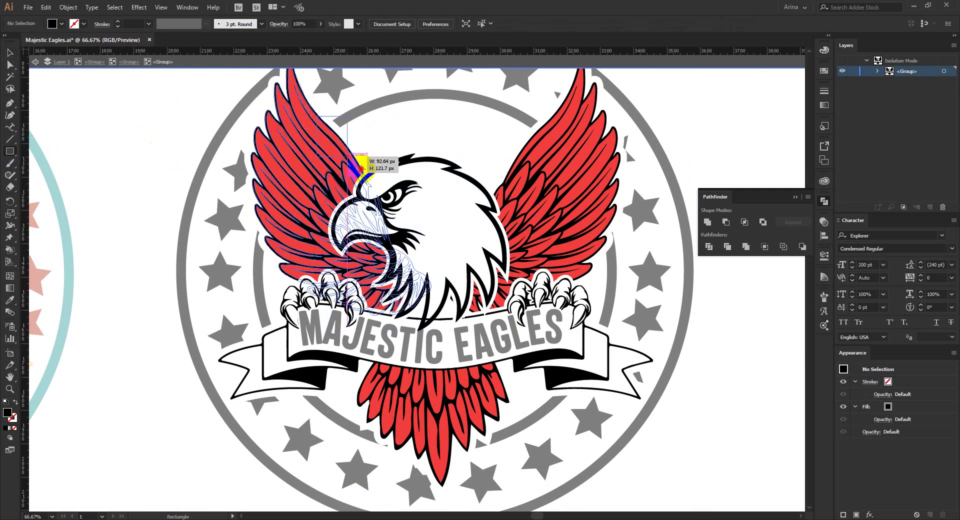
# Draw a rectangle over the eagle head and fill it with the yellow theme colour.
pyautogui.moveTo(317, 116); pyautogui.dragTo(538, 359)
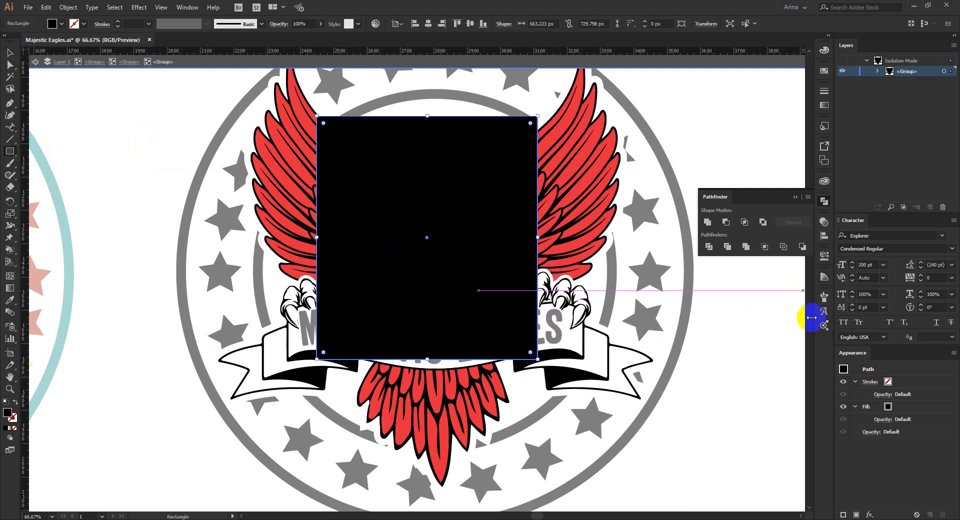
pyautogui.click(824, 327)
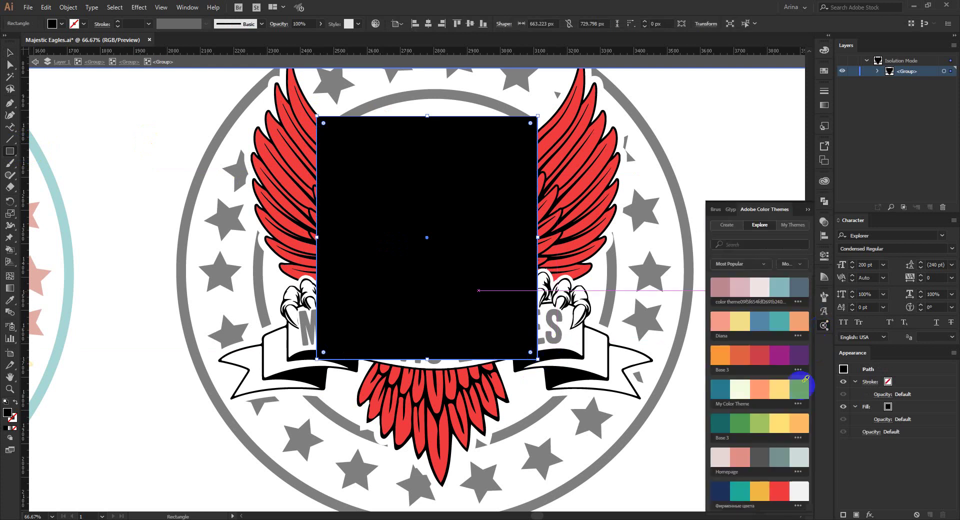
pyautogui.click(788, 419)
pyautogui.press('a')
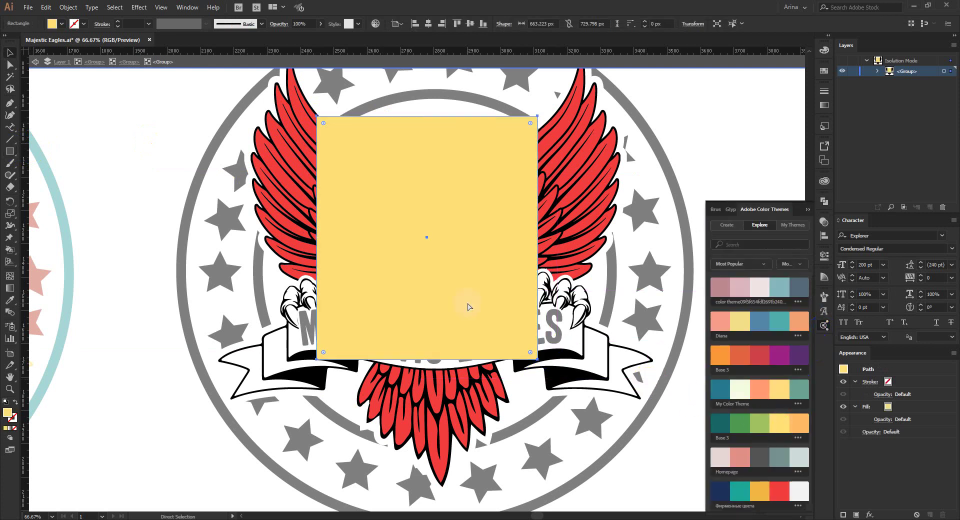
pyautogui.press('Delete')
pyautogui.hotkey('ctrl', 'z')
pyautogui.press('v')
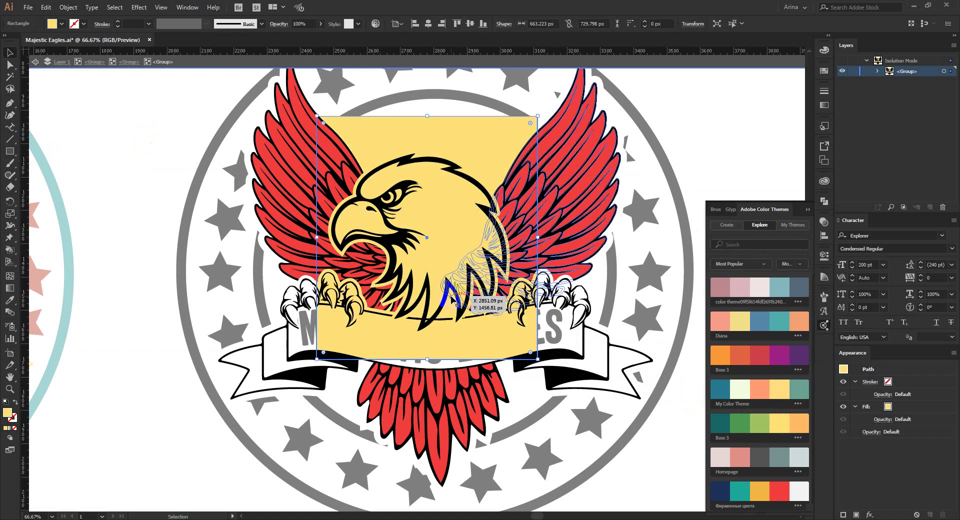
# Divide the head by the rectangle with Pathfinder, delete the leftover piece, and exit isolation.
pyautogui.keyDown('shift'); pyautogui.click(452, 290); pyautogui.keyUp('shift')
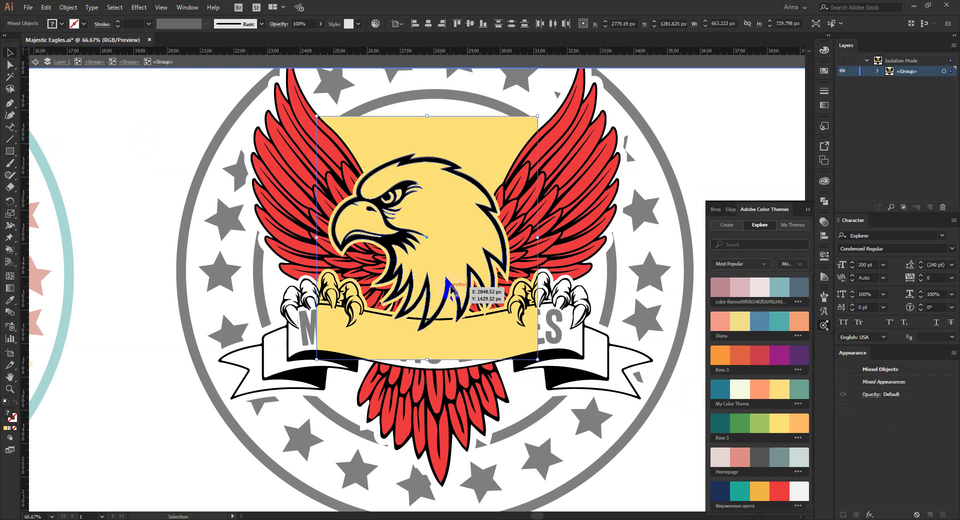
pyautogui.click(823, 202)
pyautogui.click(709, 246)
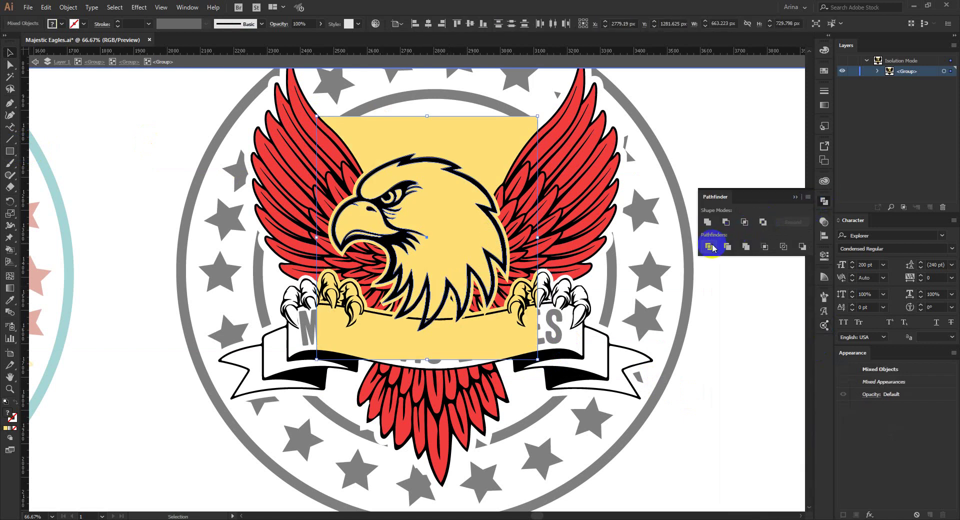
pyautogui.doubleClick(498, 332)
pyautogui.press('Delete')
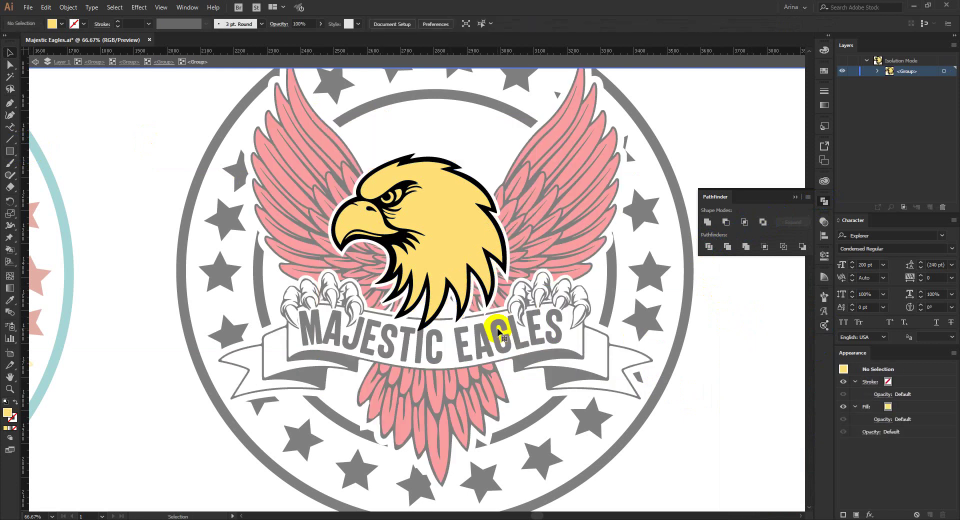
pyautogui.doubleClick(750, 407)
pyautogui.scroll(-2, 450, 335)
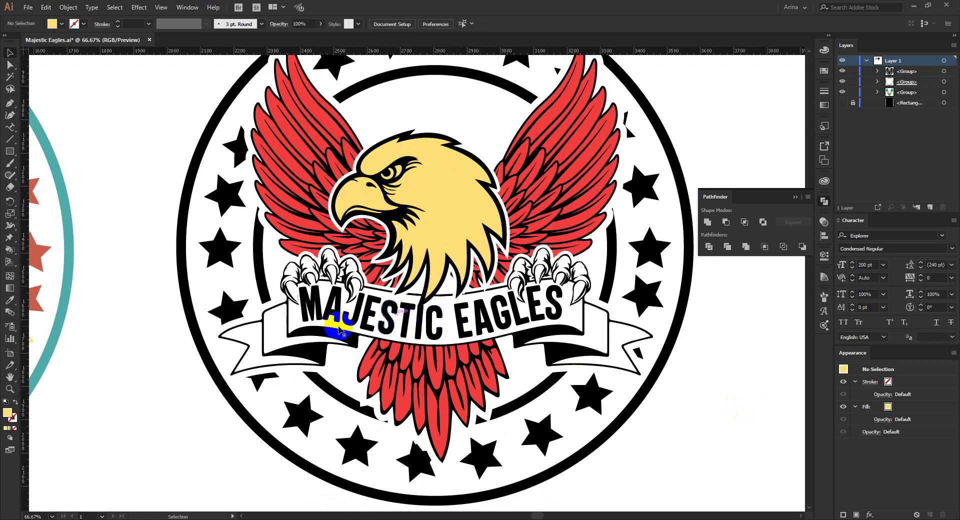
# Drill through the eagle groups and isolate the claws-and-banner compound path.
pyautogui.scroll(1, 330, 288)
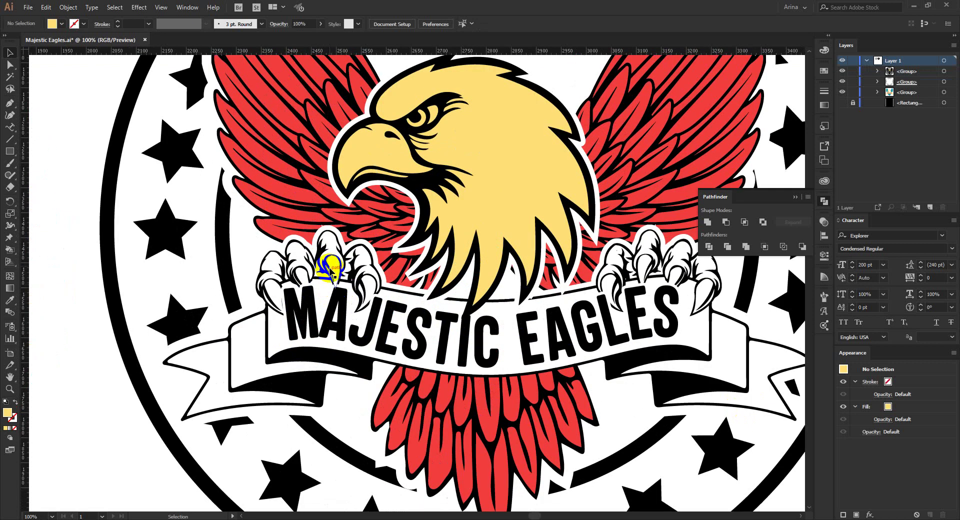
pyautogui.moveTo(331, 264); pyautogui.dragTo(327, 270)
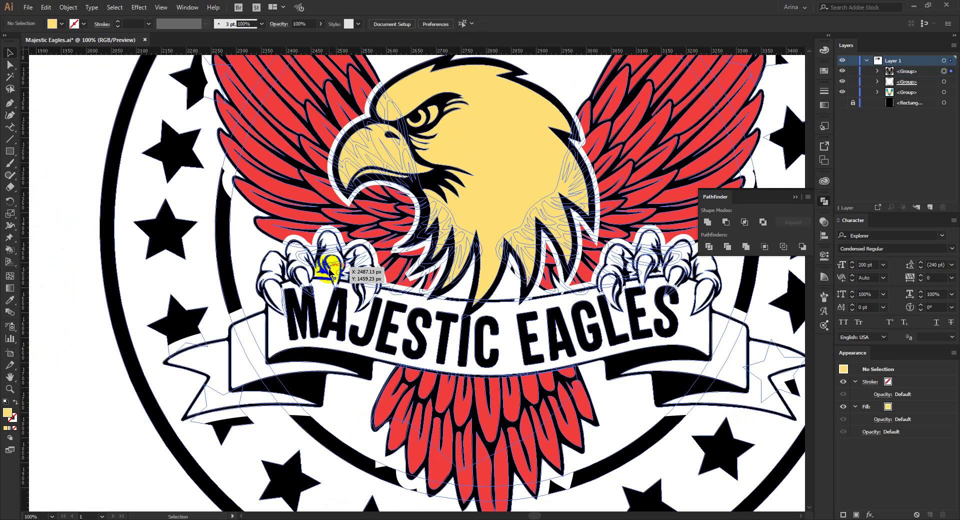
pyautogui.doubleClick(331, 273)
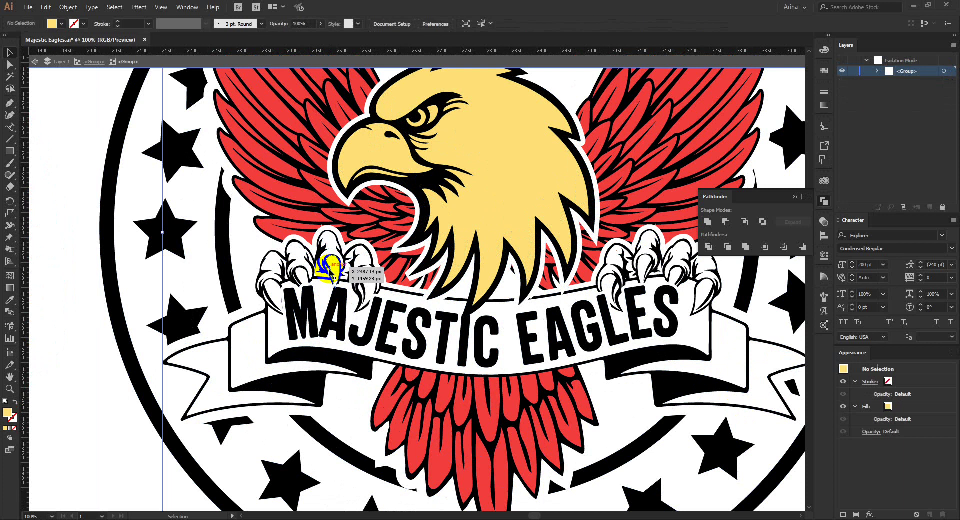
pyautogui.doubleClick(331, 272)
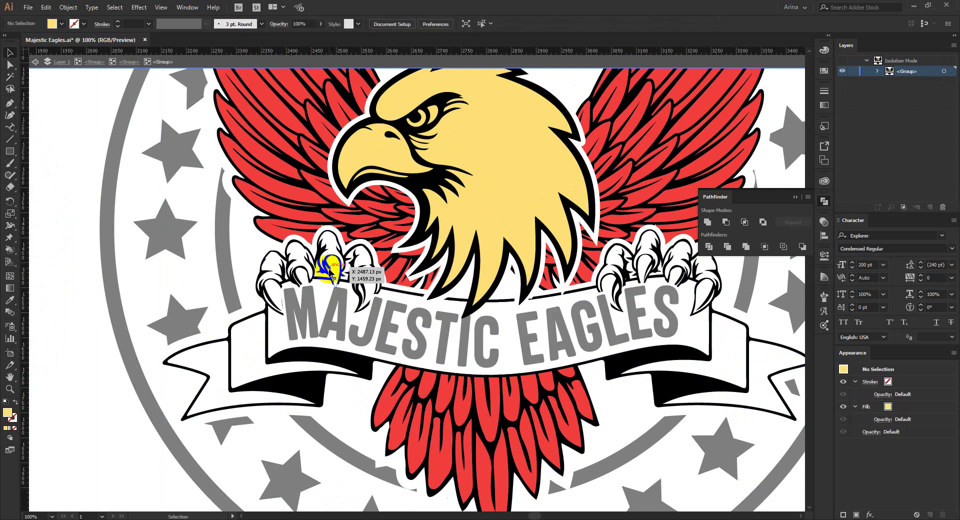
pyautogui.click(330, 273)
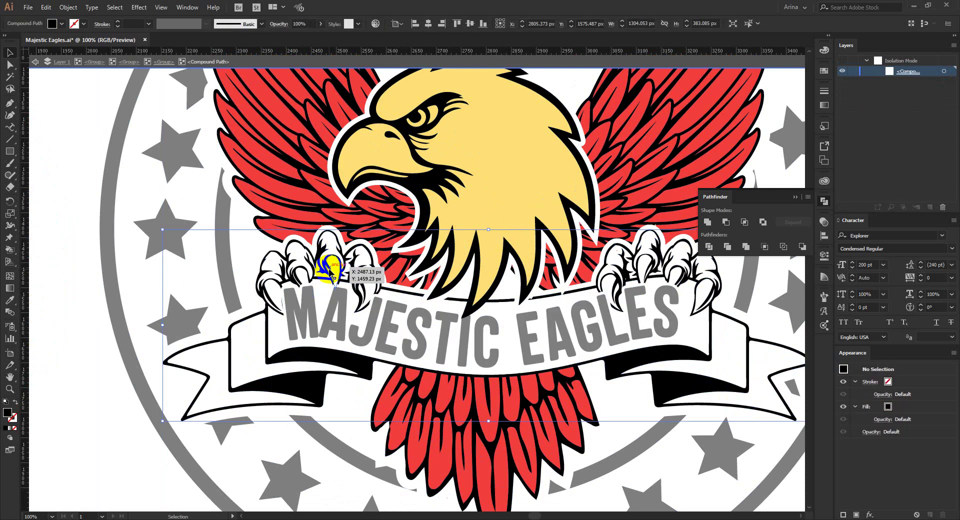
pyautogui.doubleClick(330, 272)
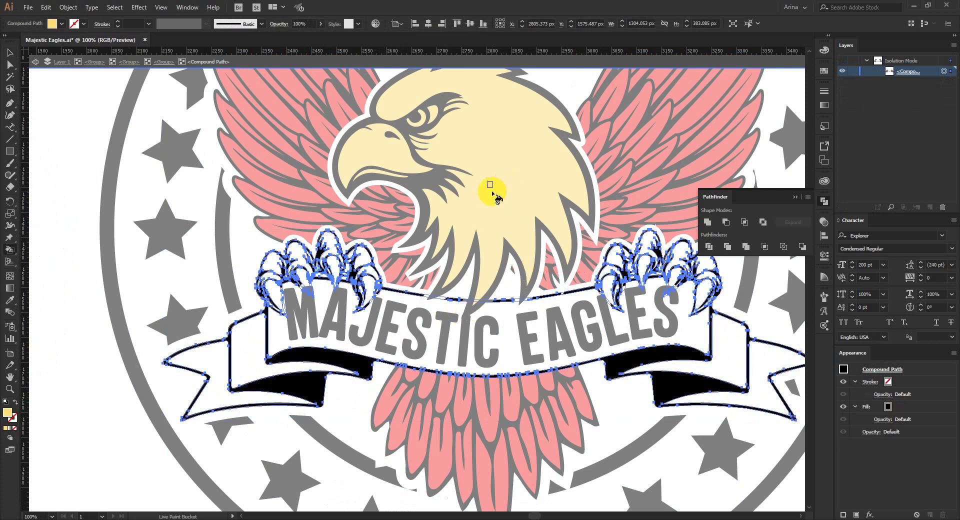
# Fill the left foot's claws and the gaps between them yellow with Live Paint.
pyautogui.scroll(3, 269, 276)
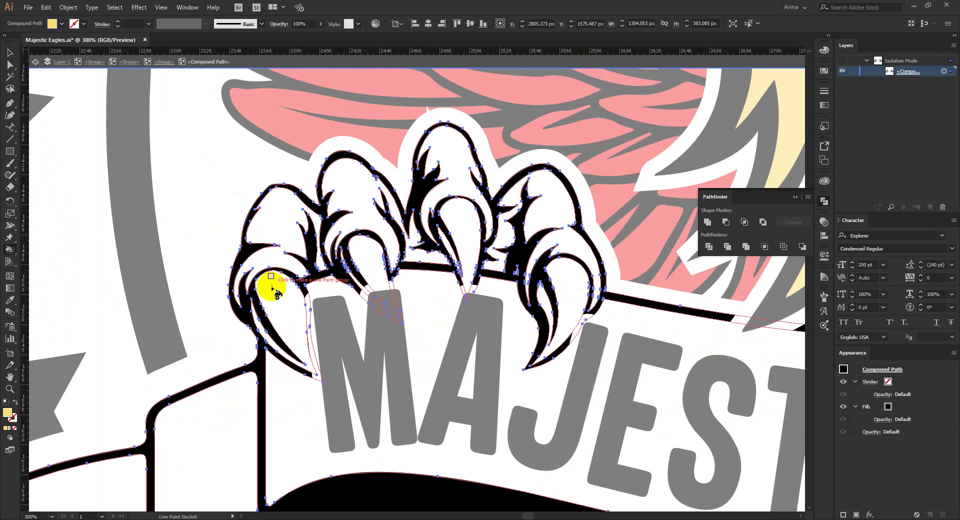
pyautogui.click(272, 260)
pyautogui.click(350, 218)
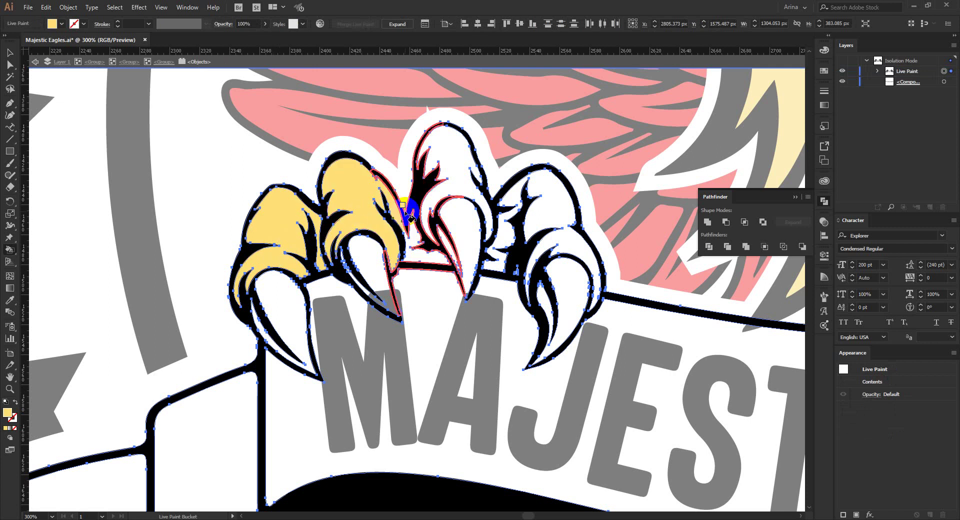
pyautogui.click(453, 192)
pyautogui.click(422, 247)
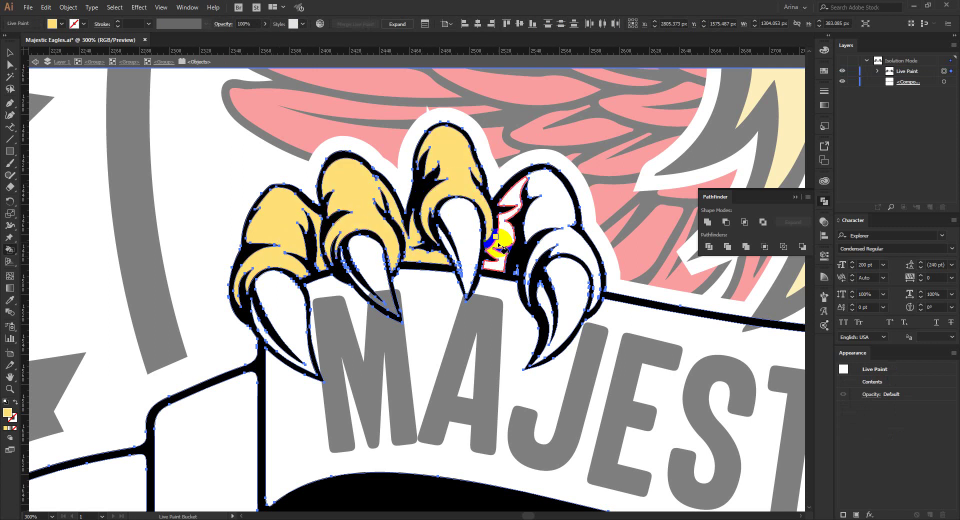
pyautogui.click(501, 238)
pyautogui.click(557, 208)
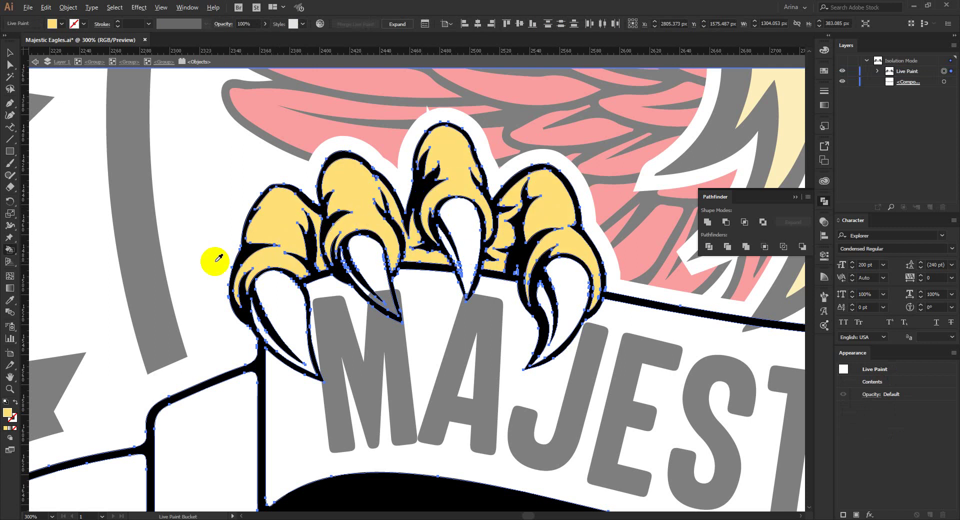
# Fill the four claws of the right foot yellow.
pyautogui.scroll(-1, 210, 259)
pyautogui.scroll(4, 415, 263)
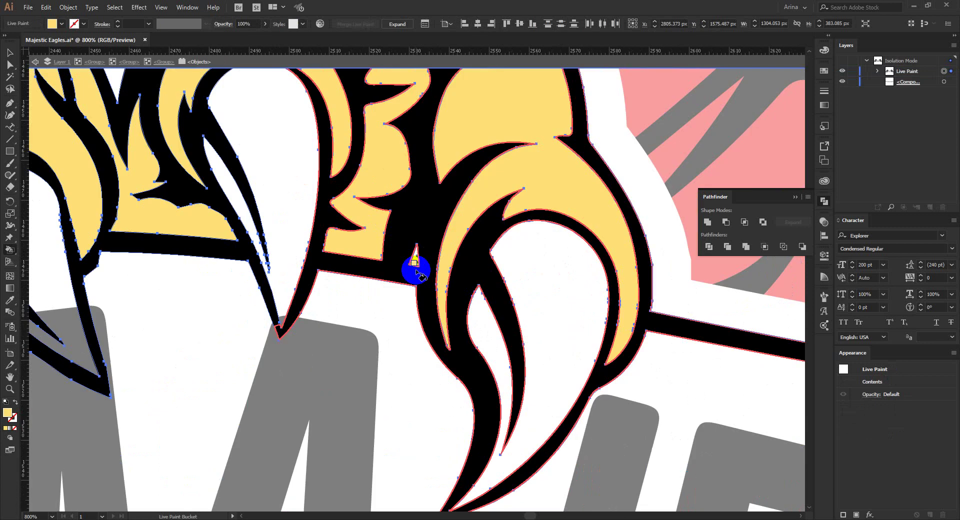
pyautogui.scroll(-3, 267, 264)
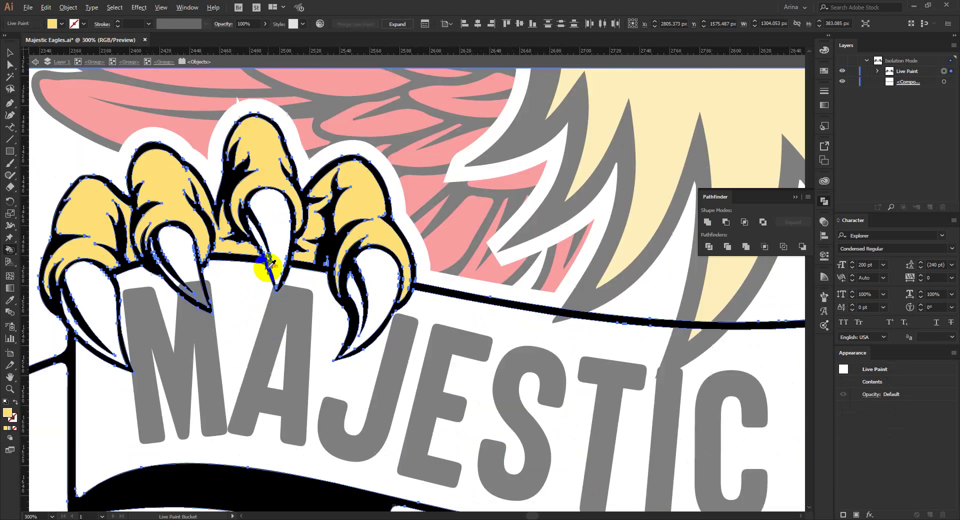
pyautogui.scroll(-1, 270, 264)
pyautogui.scroll(-1, 197, 300)
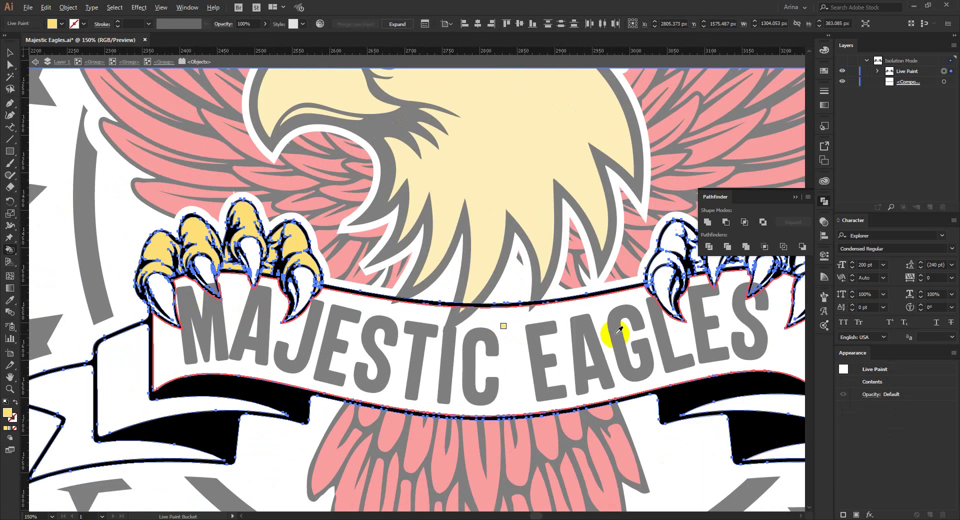
pyautogui.scroll(-1, 581, 326)
pyautogui.scroll(3, 761, 287)
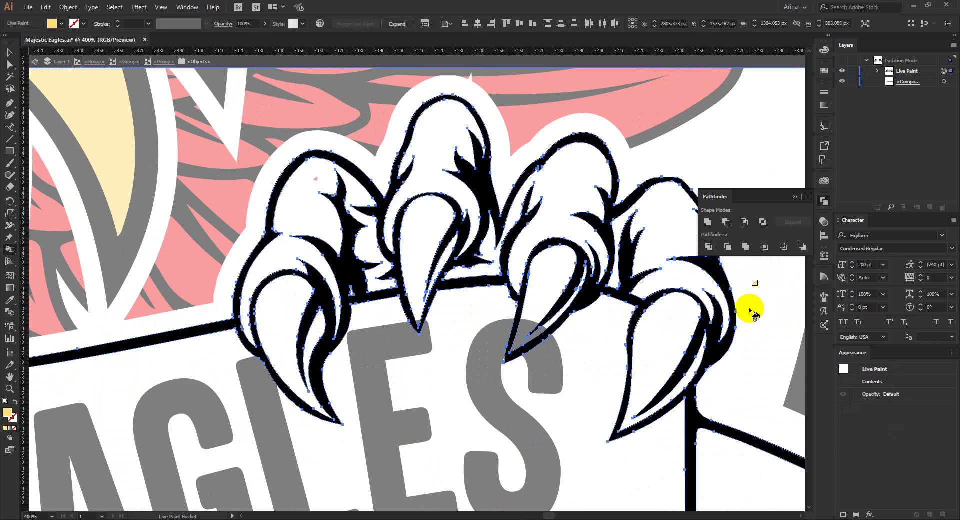
pyautogui.scroll(1, 748, 313)
pyautogui.click(699, 320)
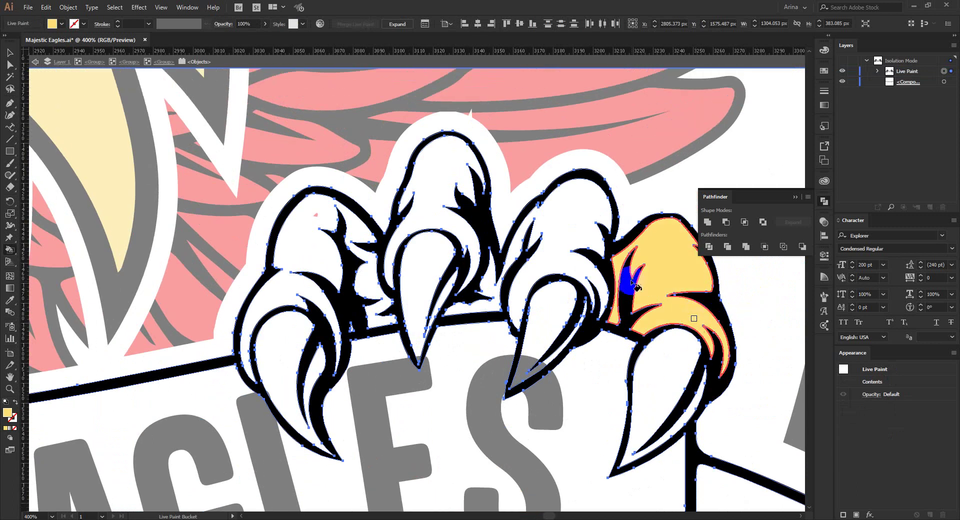
pyautogui.click(580, 270)
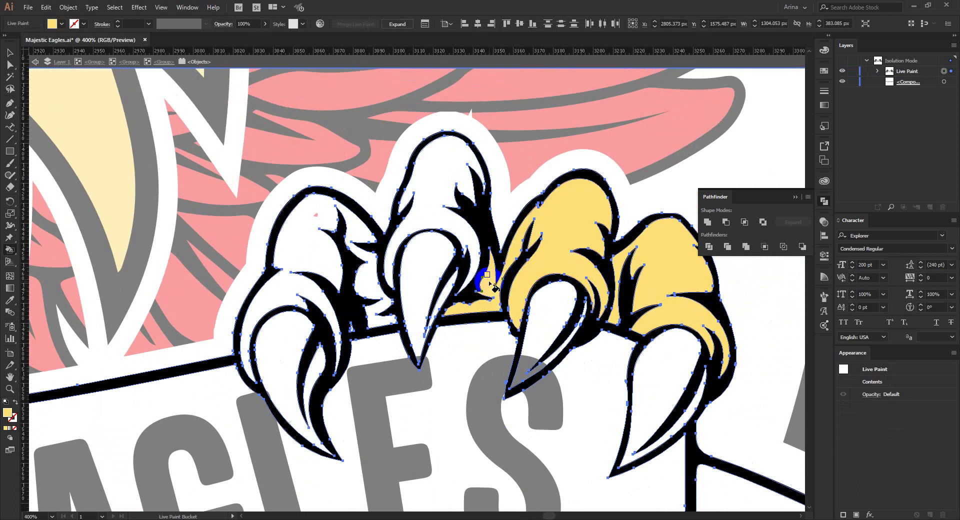
pyautogui.click(439, 171)
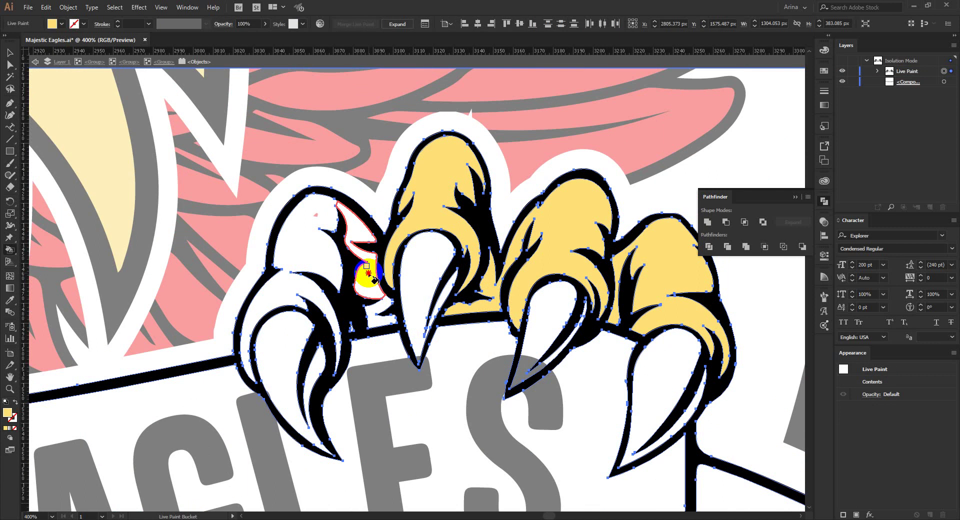
pyautogui.scroll(2, 350, 325)
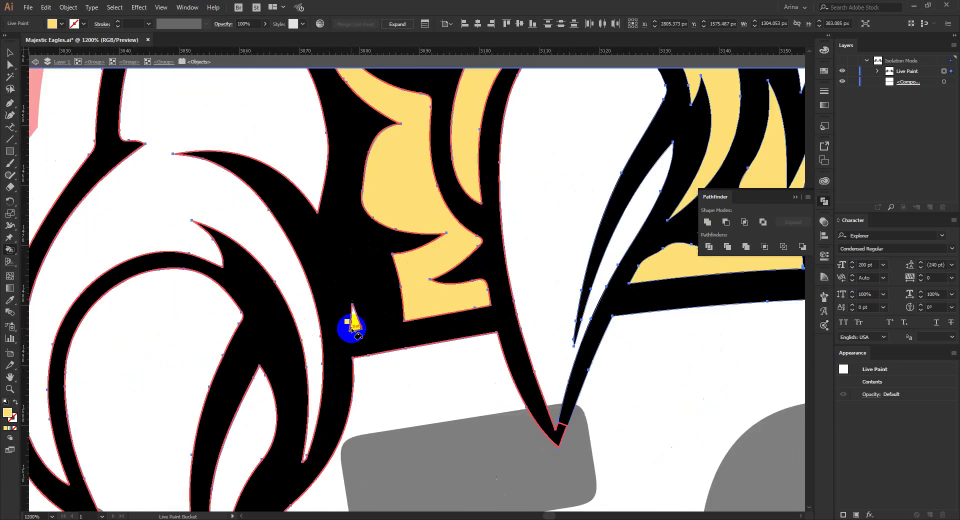
pyautogui.scroll(-3, 454, 325)
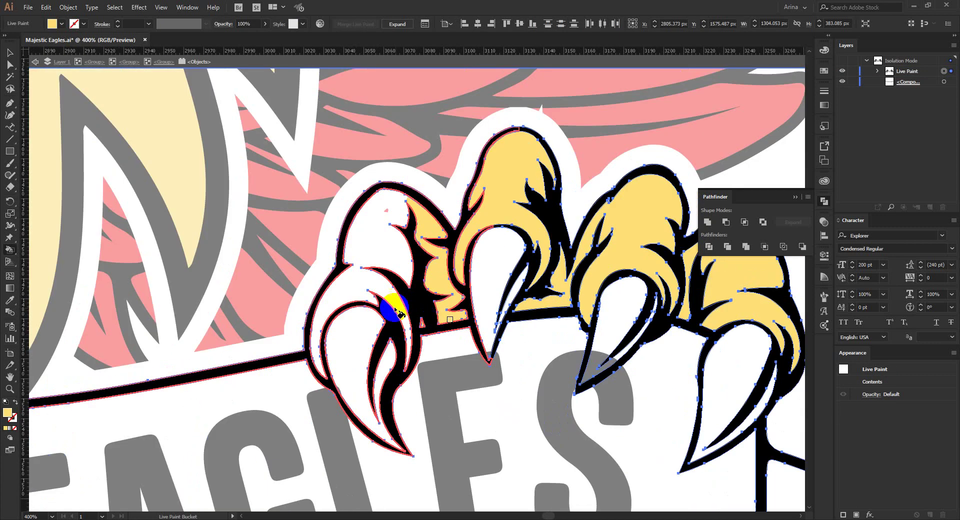
pyautogui.click(369, 278)
# Switch the fill to grey and paint the right foot's talons grey.
pyautogui.scroll(-1, 420, 318)
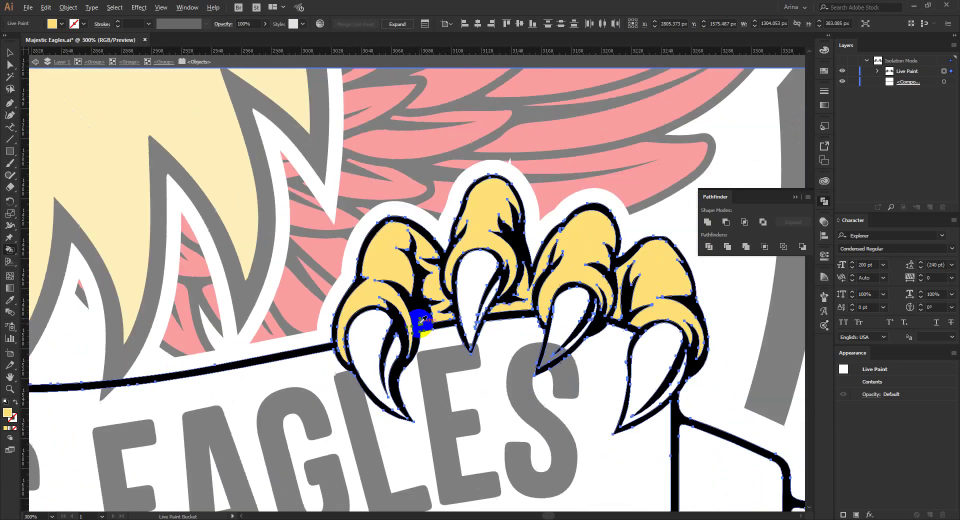
pyautogui.click(52, 25)
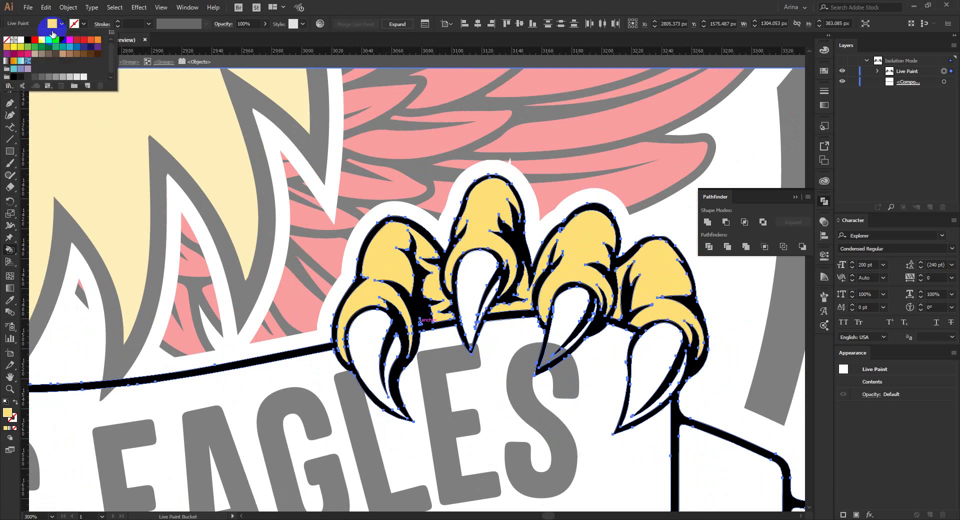
pyautogui.click(651, 350)
pyautogui.click(568, 315)
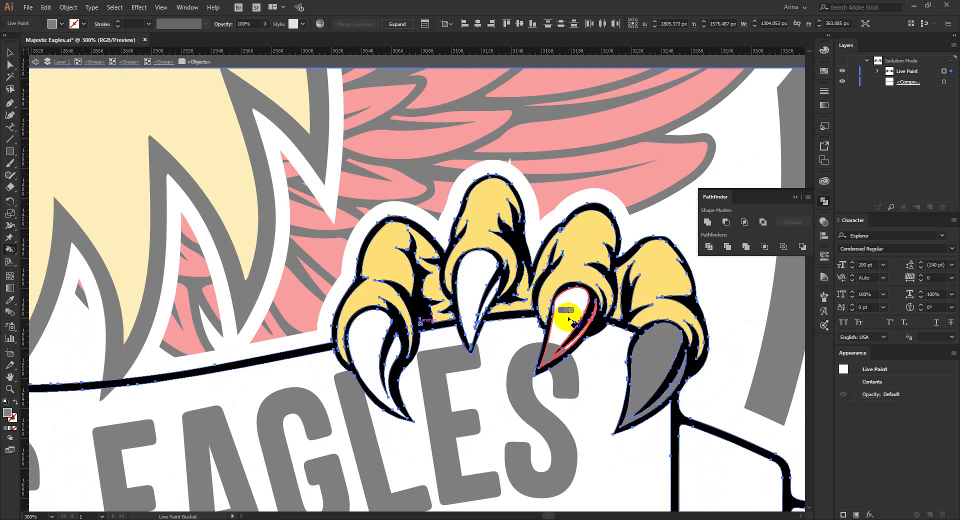
pyautogui.click(491, 290)
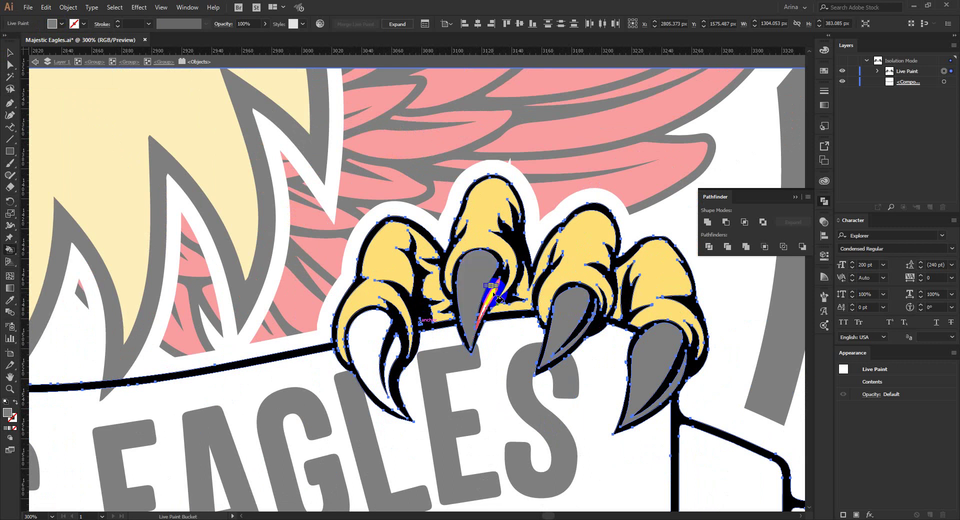
pyautogui.click(380, 357)
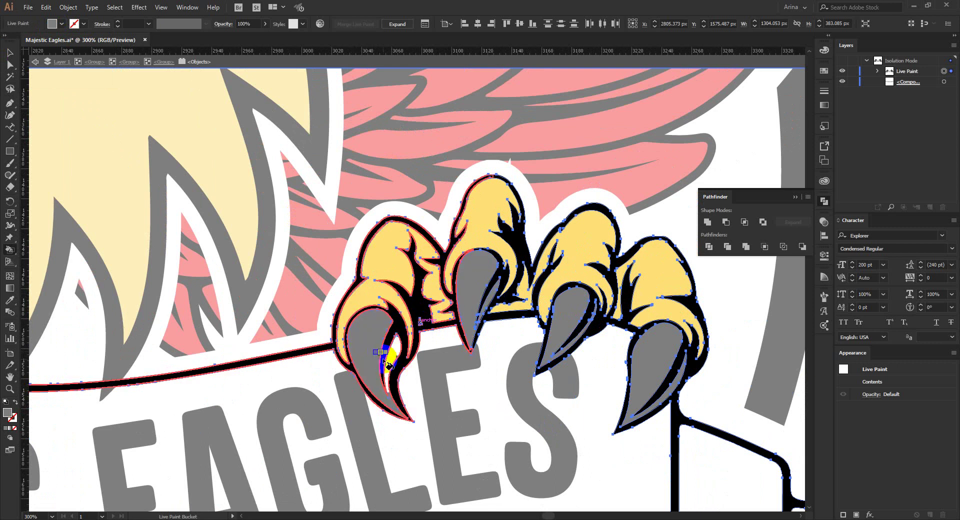
pyautogui.click(617, 346)
pyautogui.scroll(-2, 685, 345)
pyautogui.scroll(-3, 685, 345)
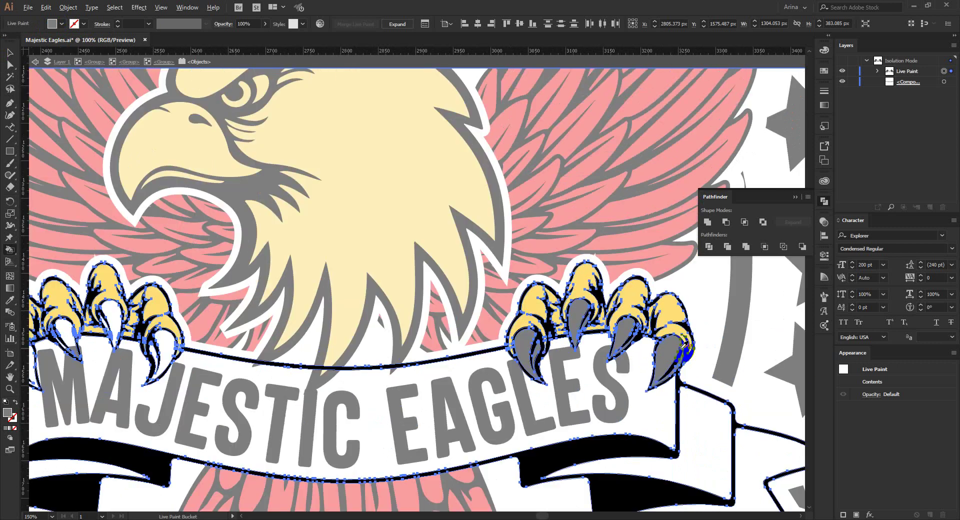
pyautogui.scroll(-2, 311, 393)
pyautogui.scroll(5, 275, 385)
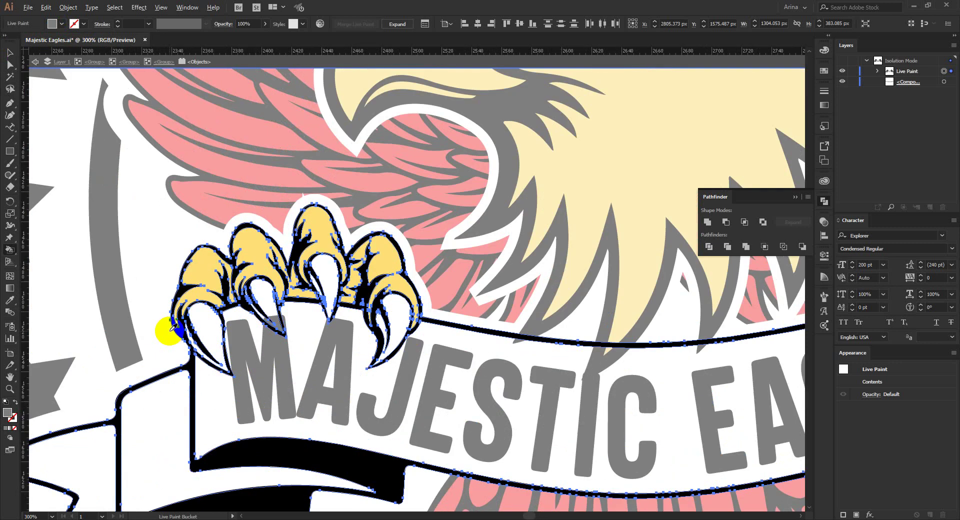
pyautogui.scroll(1, 170, 328)
# Paint the left foot's four talons grey and return to the Selection tool.
pyautogui.click(223, 315)
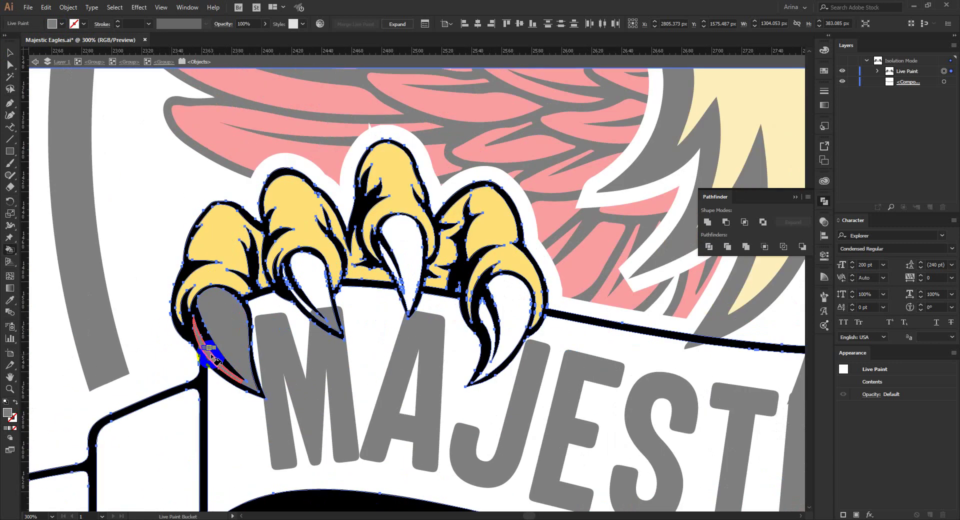
pyautogui.click(310, 287)
pyautogui.click(398, 252)
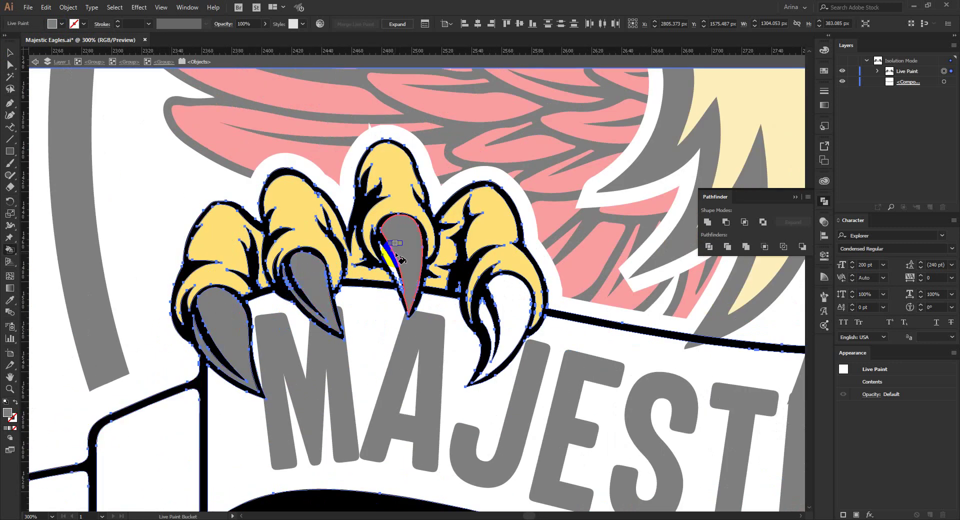
pyautogui.click(517, 316)
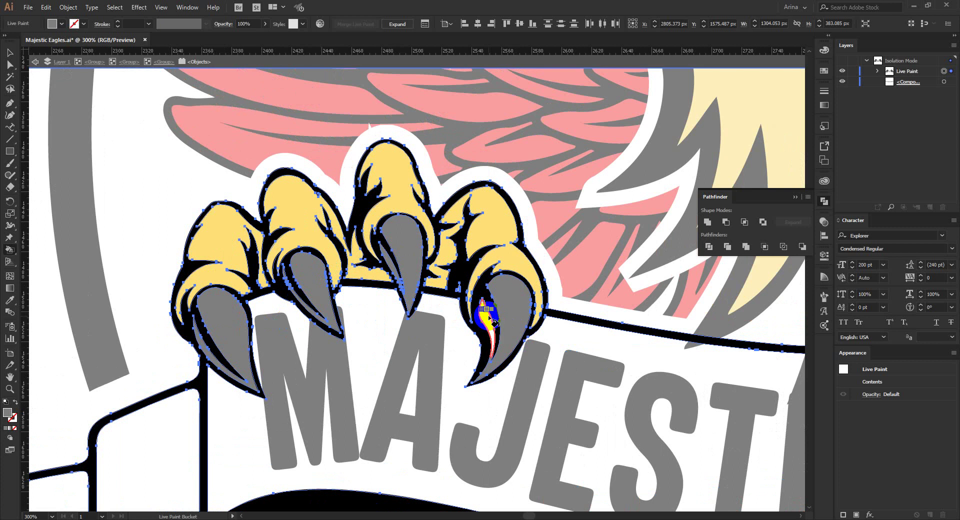
pyautogui.scroll(-2, 230, 333)
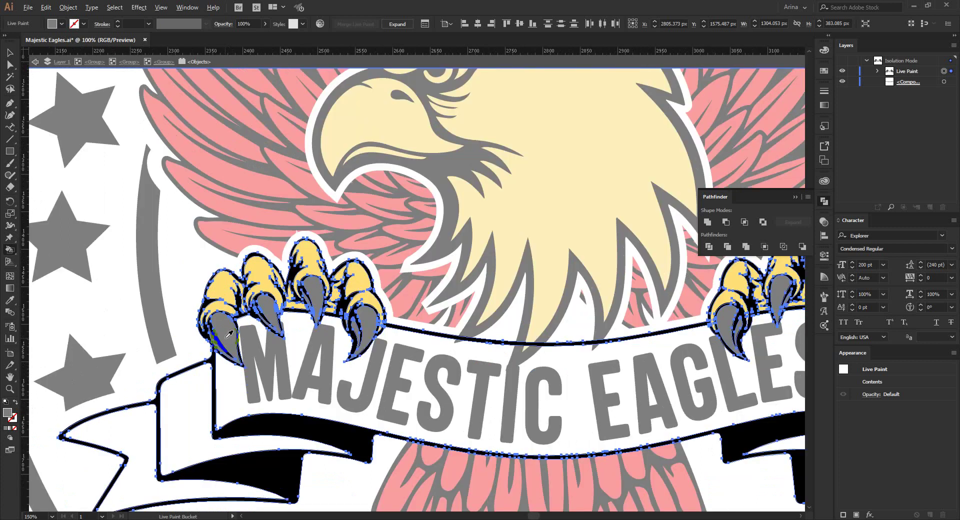
pyautogui.scroll(-1, 229, 333)
pyautogui.scroll(-1, 230, 333)
pyautogui.press('v')
pyautogui.click(526, 410)
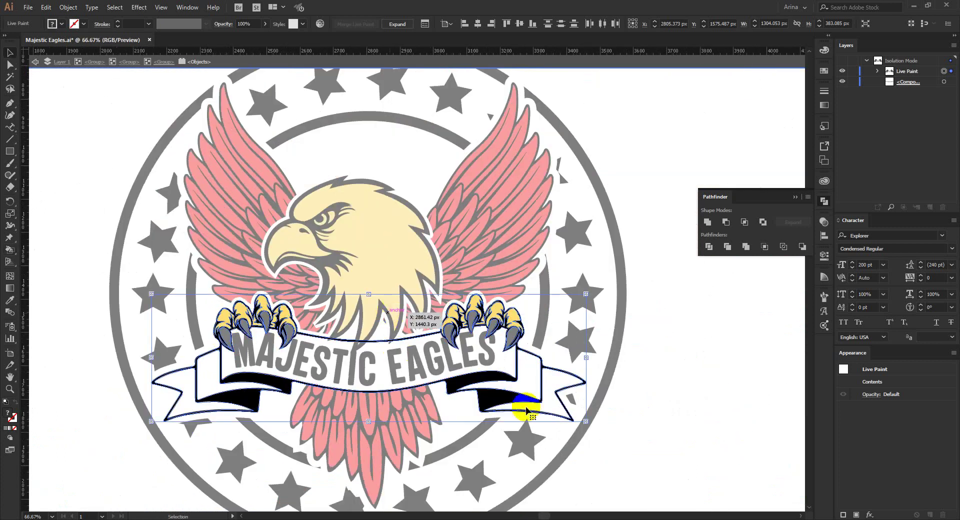
# Exit isolation and drill into the nested groups to isolate the eagle-head group.
pyautogui.click(620, 442)
pyautogui.doubleClick(619, 442)
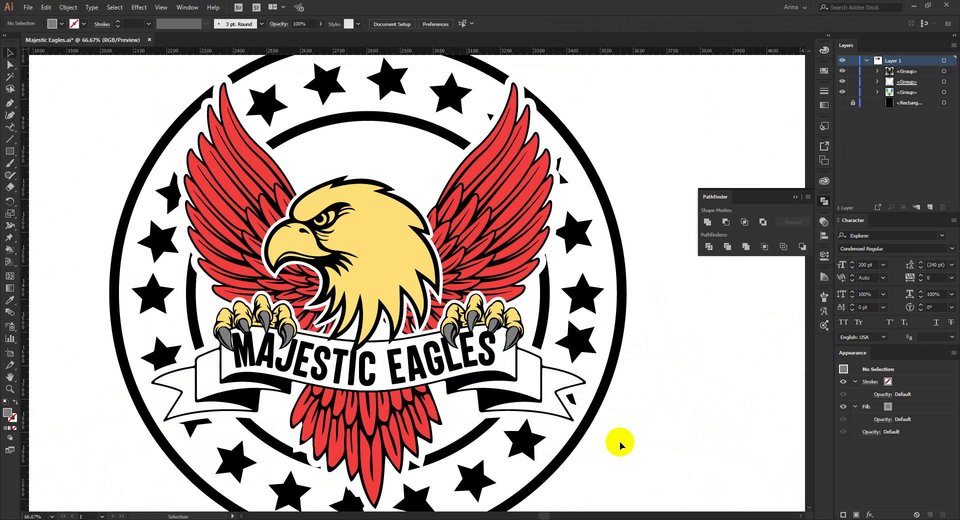
pyautogui.scroll(1, 370, 246)
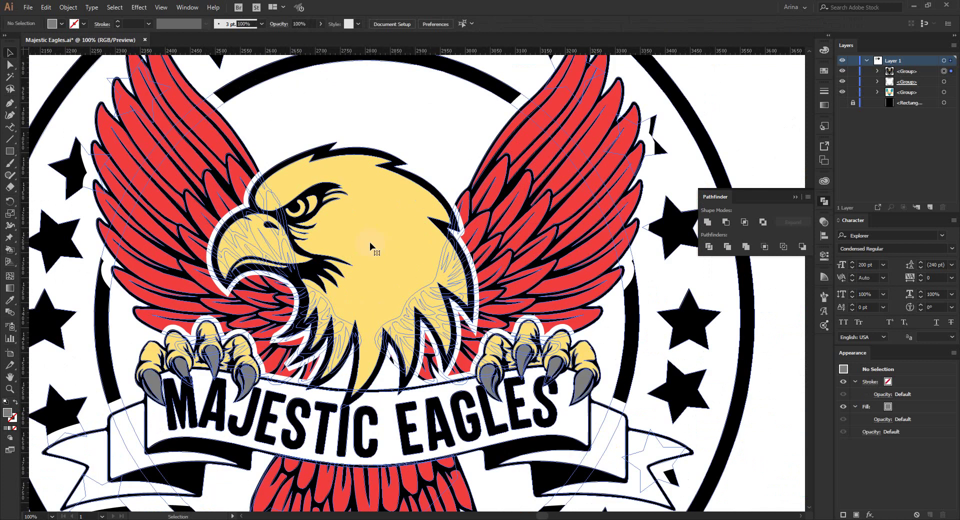
pyautogui.doubleClick(370, 246)
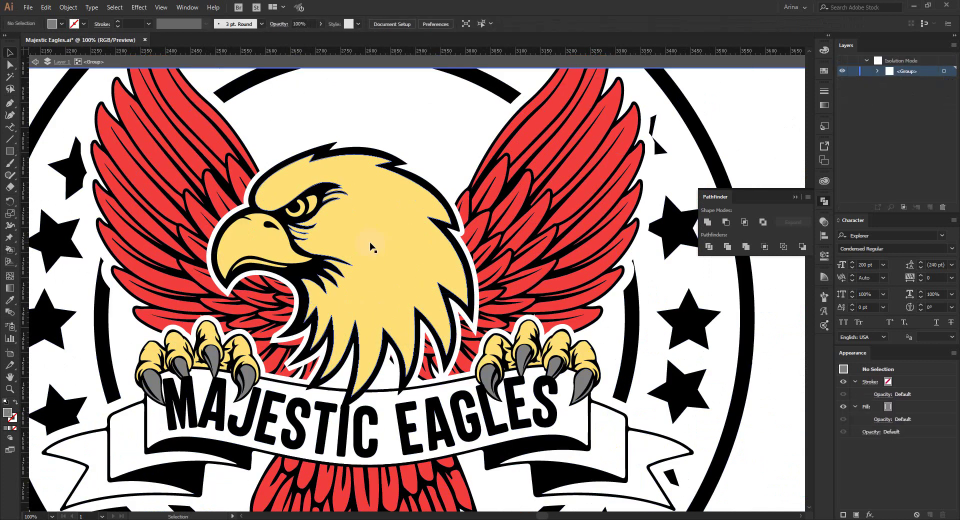
pyautogui.doubleClick(413, 189)
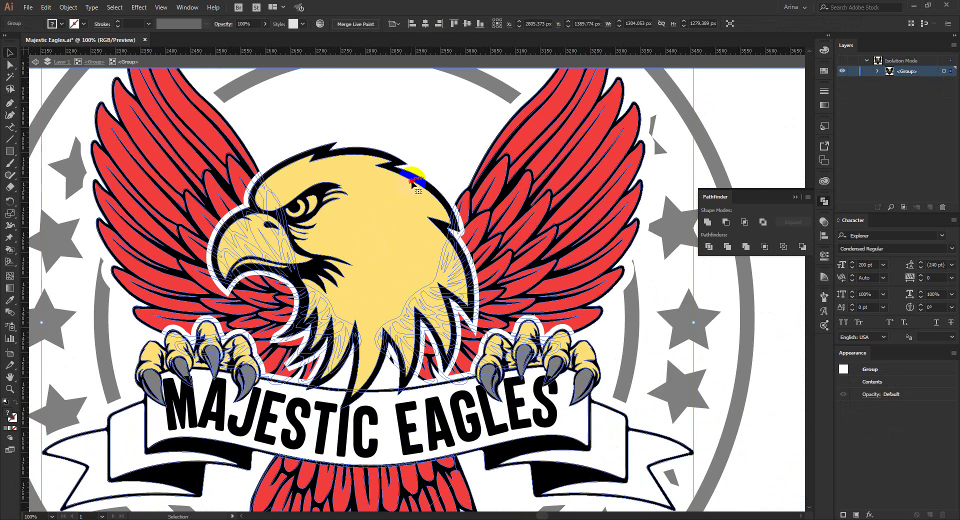
pyautogui.doubleClick(413, 188)
pyautogui.click(413, 188)
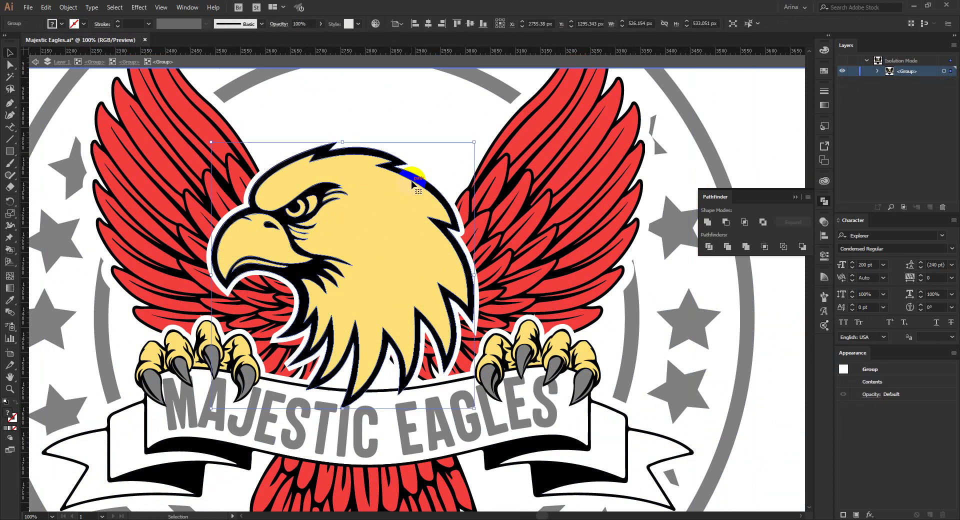
pyautogui.click(413, 185)
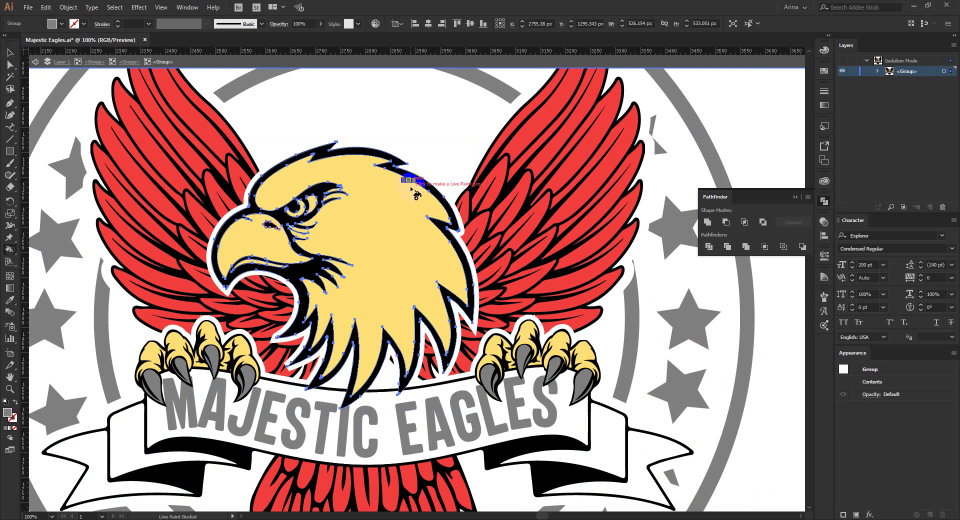
# Paint the eagle head's face light grey with Live Paint, then zoom out and leave isolation.
pyautogui.click(62, 24)
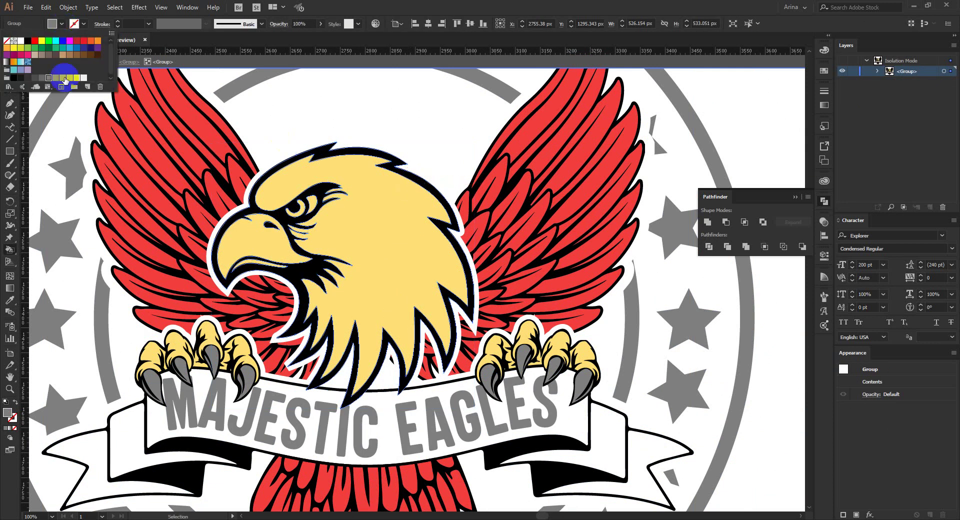
pyautogui.click(414, 262)
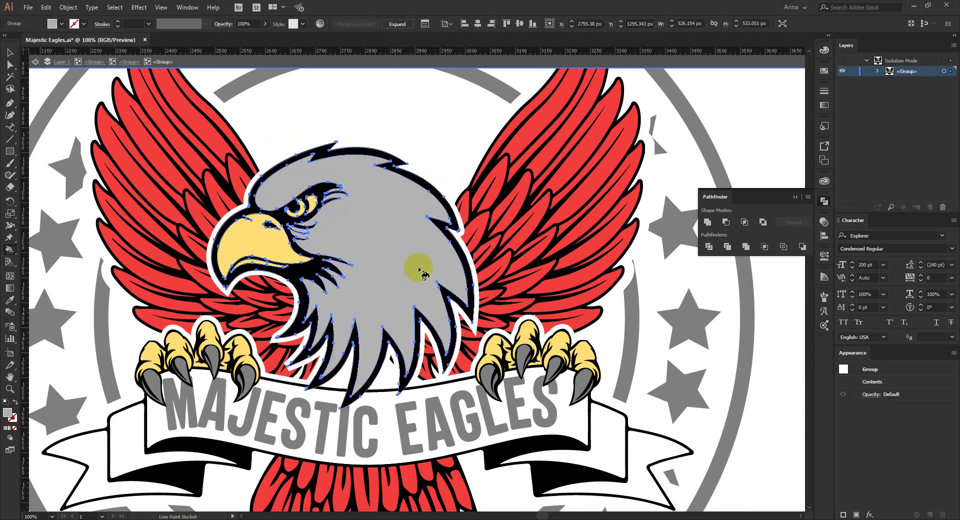
pyautogui.click(62, 24)
pyautogui.click(62, 78)
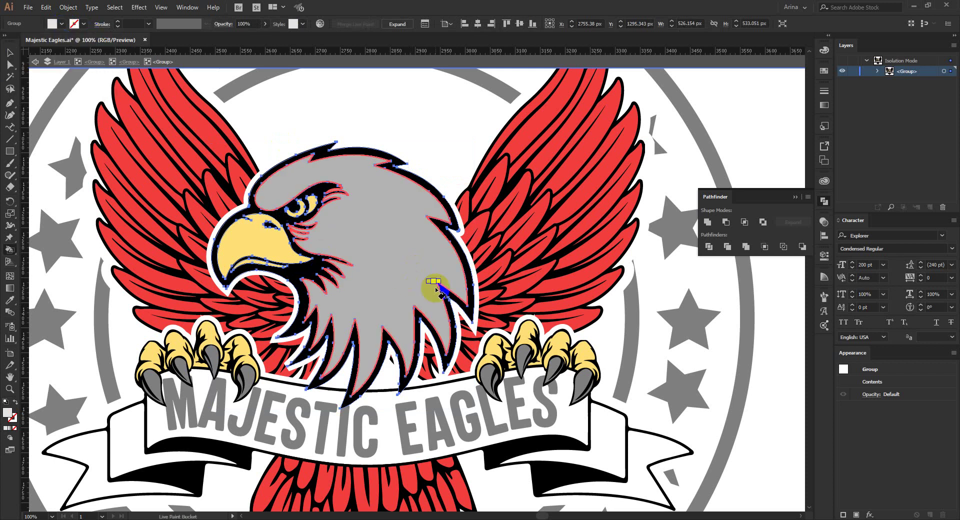
pyautogui.click(400, 274)
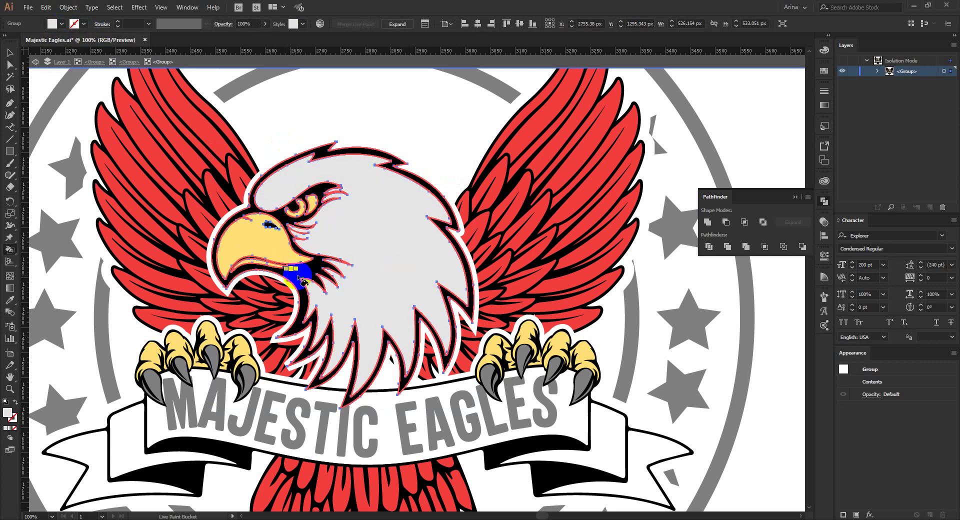
pyautogui.hotkey('ctrl', '-')
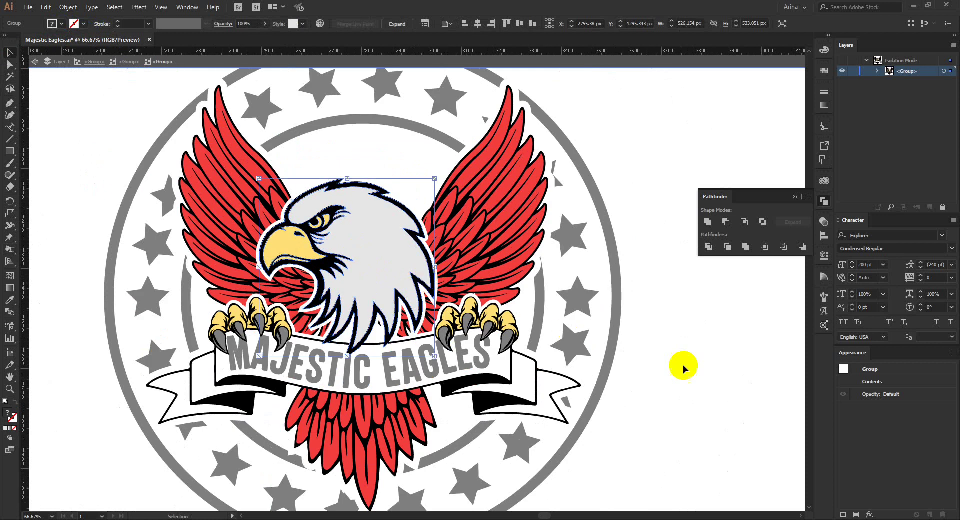
pyautogui.press('v')
pyautogui.press('Escape')
# Isolate the MAJESTIC EAGLES banner text and eyedrop the wings' red onto it.
pyautogui.hotkey('ctrl', '-')
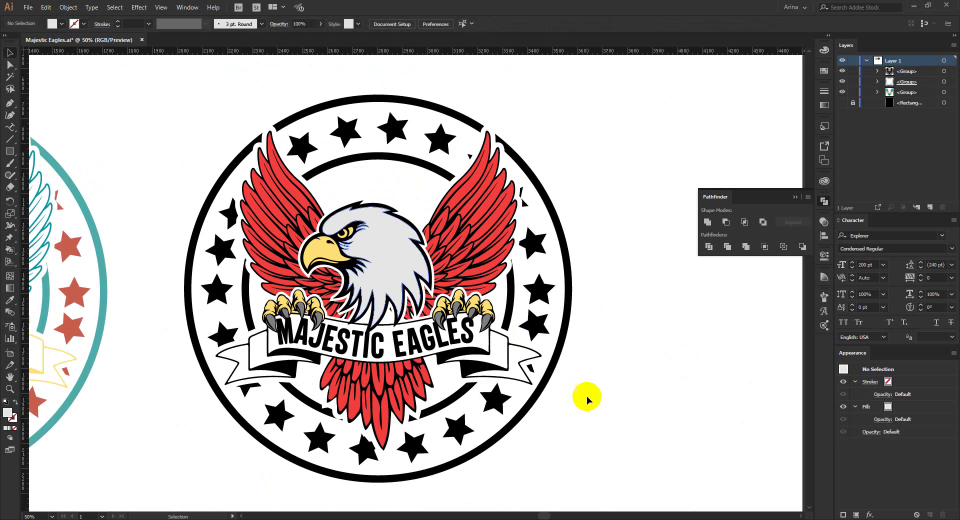
pyautogui.scroll(1, 390, 338)
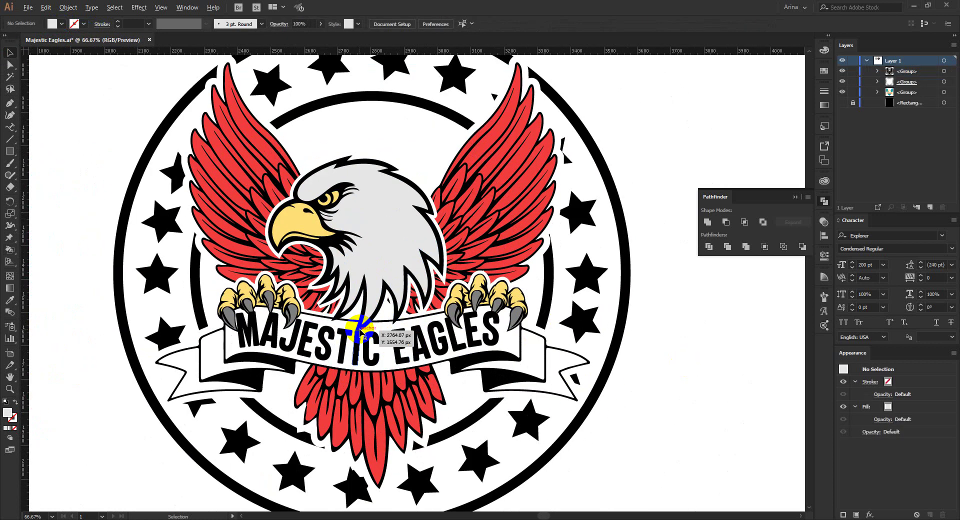
pyautogui.scroll(1, 365, 333)
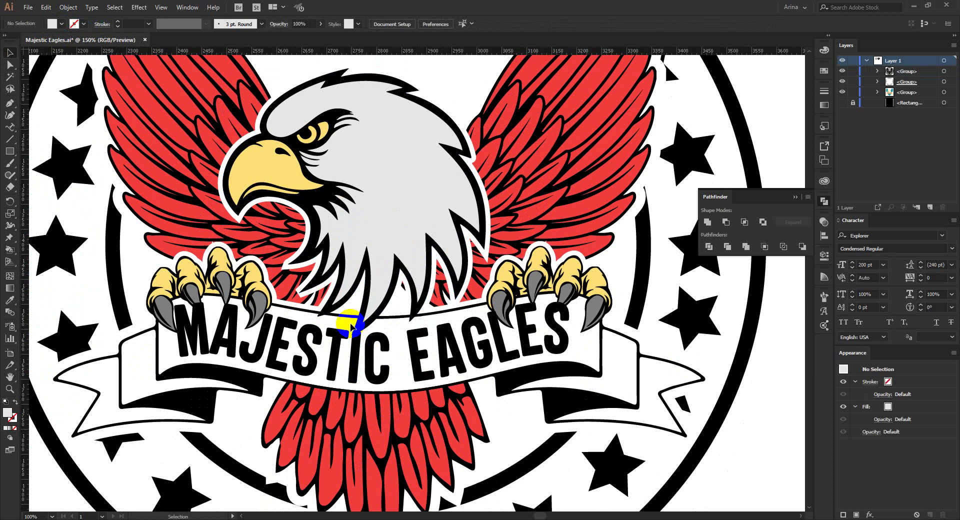
pyautogui.scroll(-1, 352, 322)
pyautogui.scroll(-1, 420, 340)
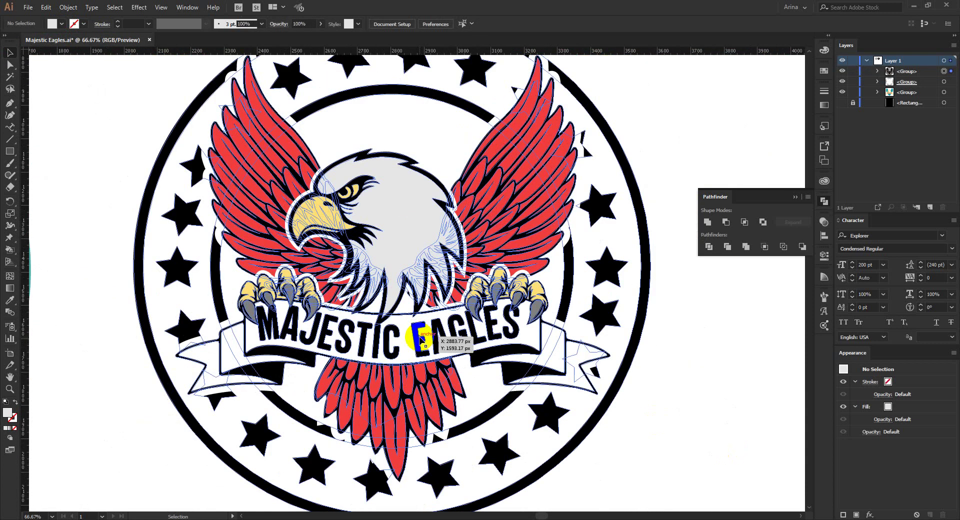
pyautogui.doubleClick(420, 339)
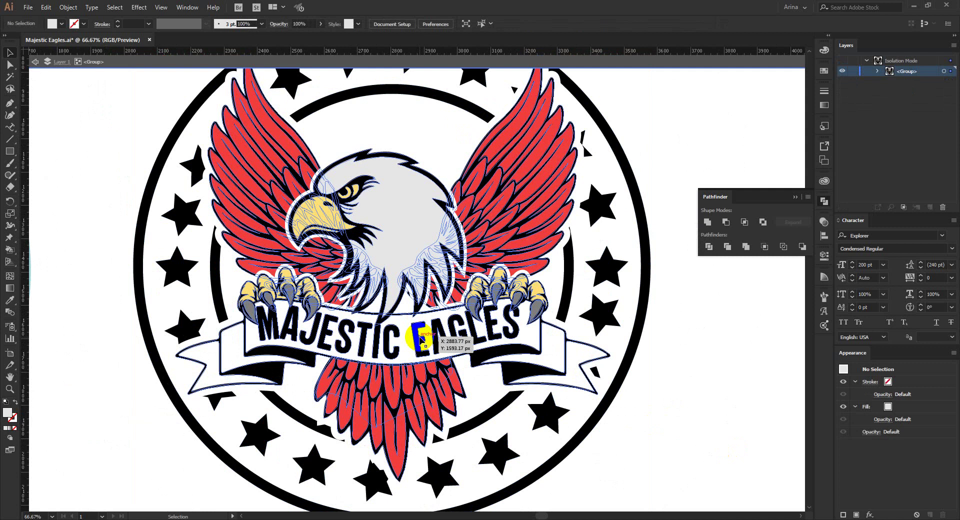
pyautogui.doubleClick(420, 339)
pyautogui.click(420, 339)
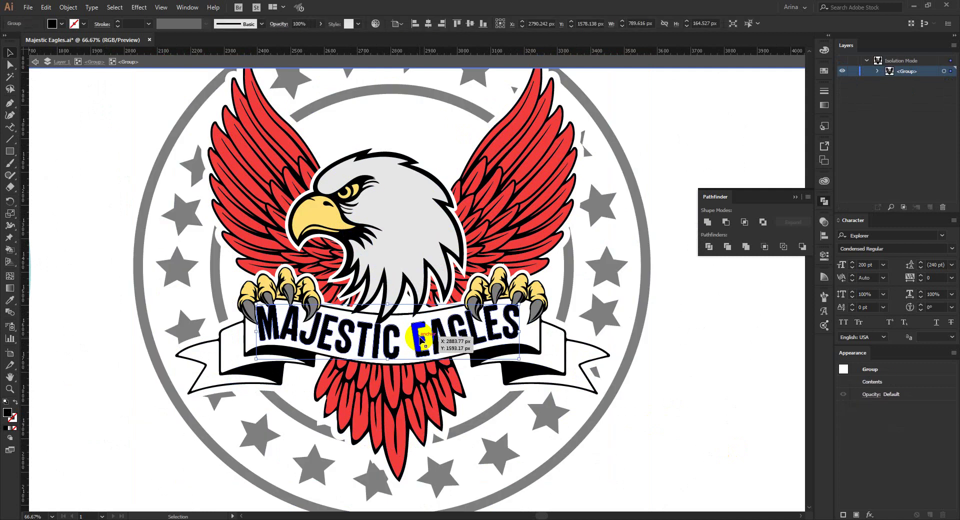
pyautogui.press('i')
pyautogui.click(550, 191)
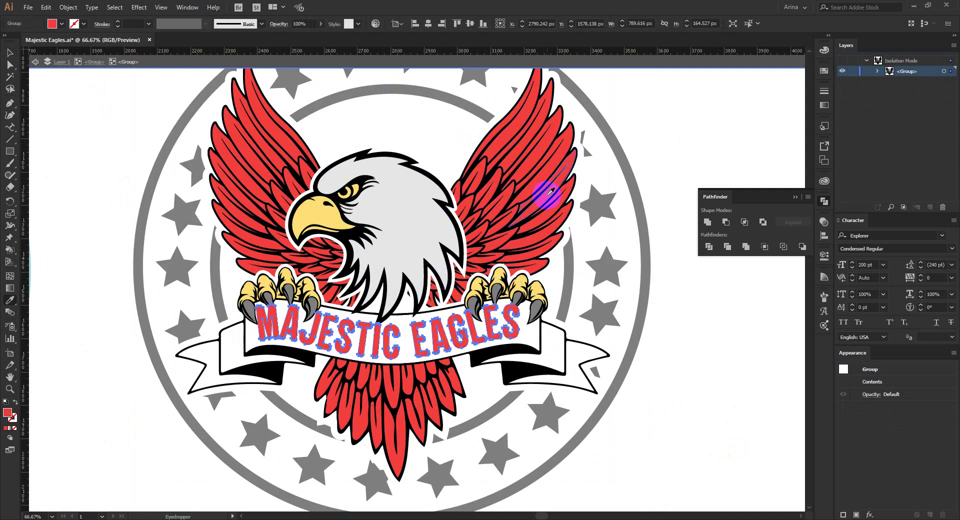
pyautogui.press('v')
pyautogui.click(649, 413)
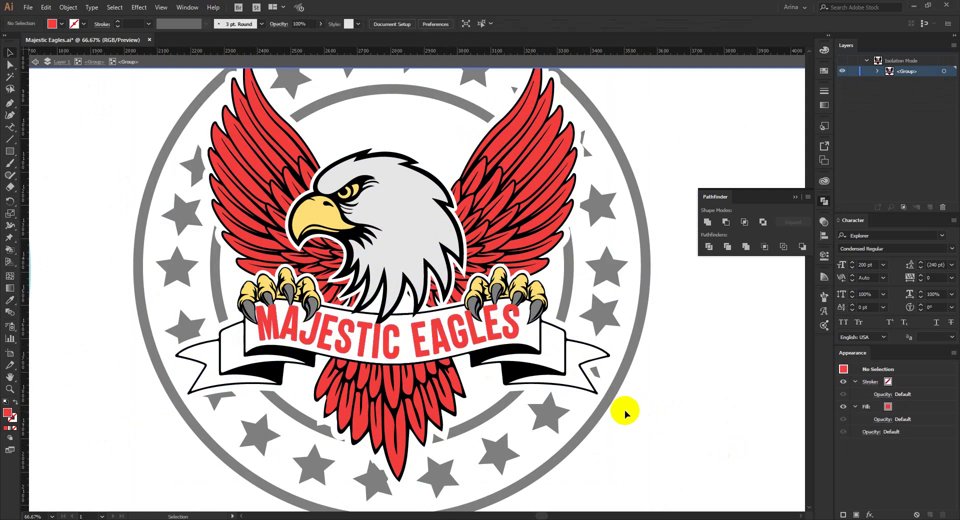
# Convert the banner group into a Live Paint group.
pyautogui.click(279, 372)
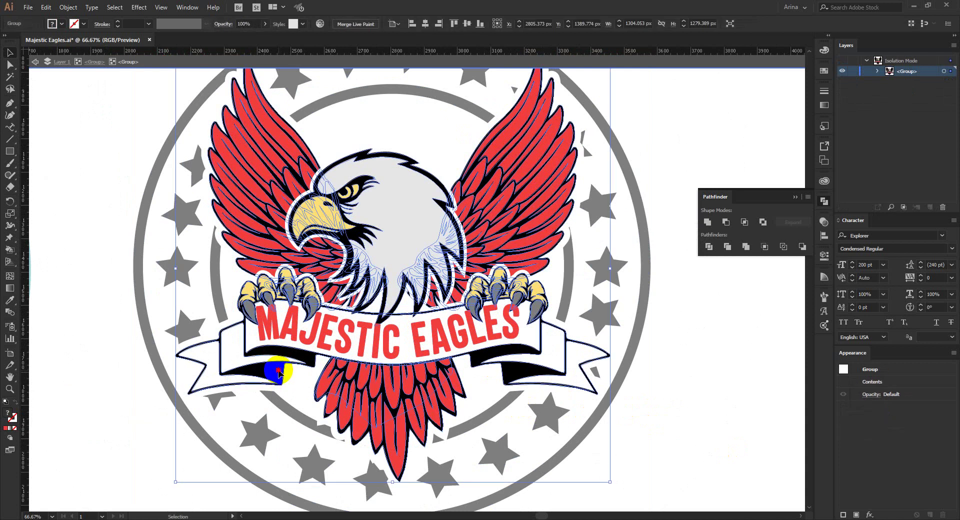
pyautogui.hotkey('ctrl', 'alt', 'x')
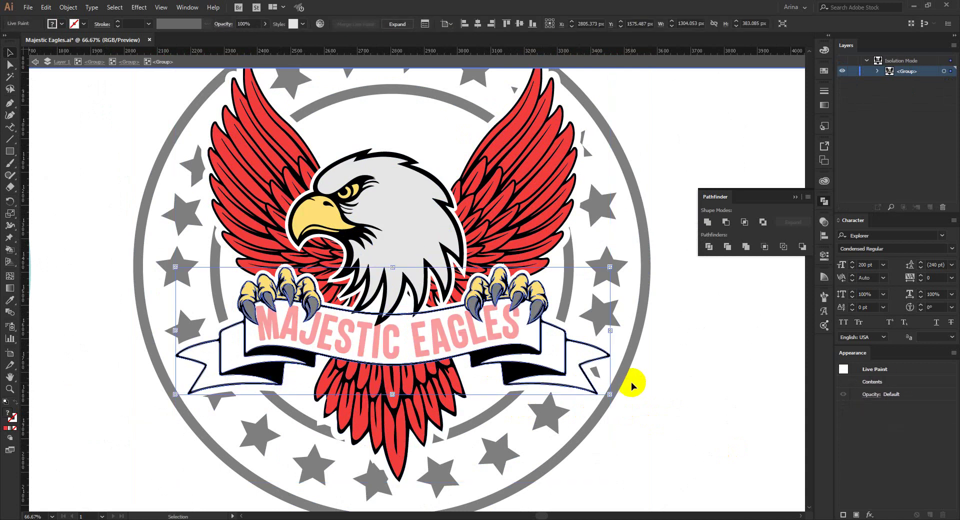
pyautogui.click(823, 326)
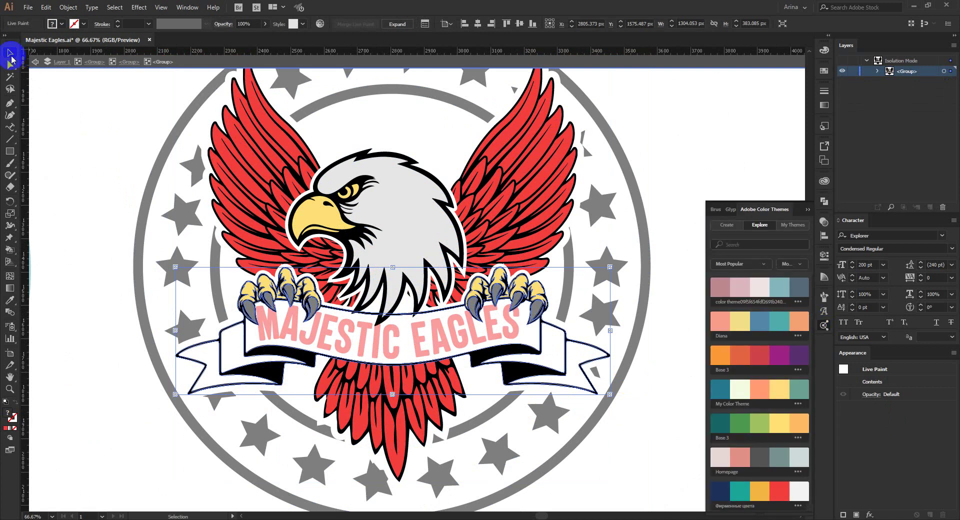
pyautogui.click(54, 233)
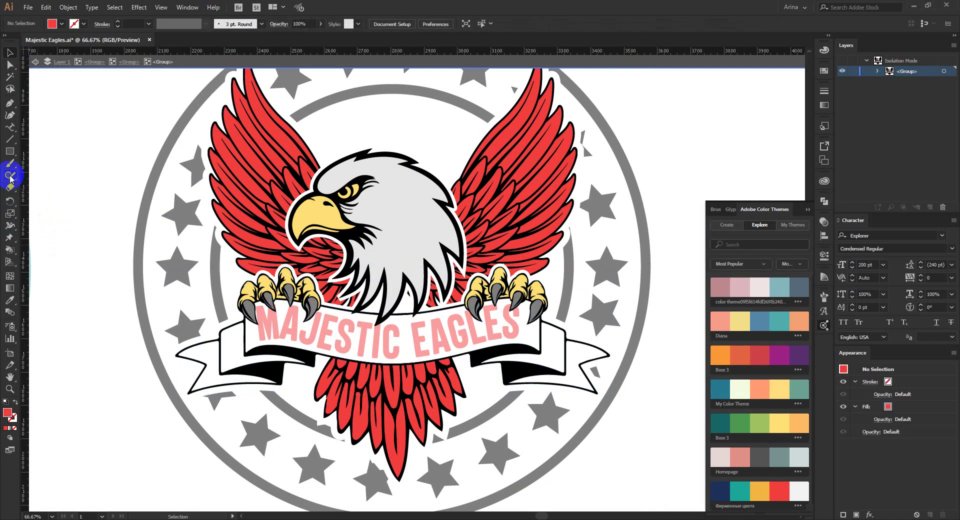
# Draw a 159.79 px square at the lower left, filled with the Base 3 teal-blue theme colour.
pyautogui.moveTo(82, 390); pyautogui.dragTo(137, 443)
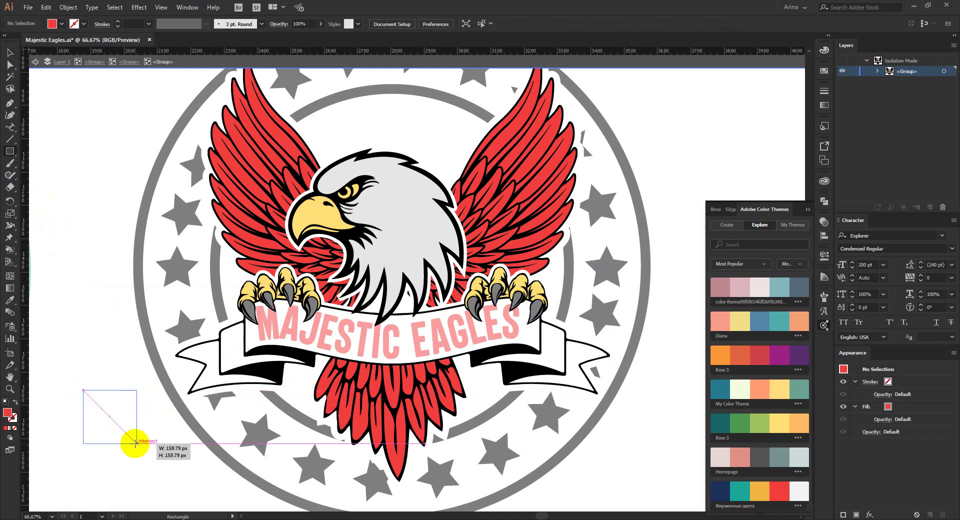
pyautogui.click(781, 445)
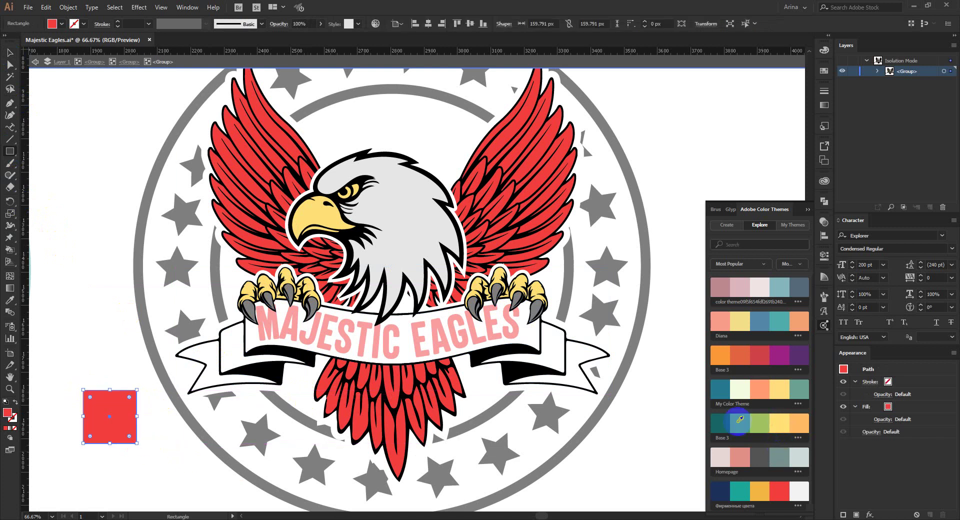
pyautogui.moveTo(730, 422); pyautogui.dragTo(722, 393)
pyautogui.click(722, 388)
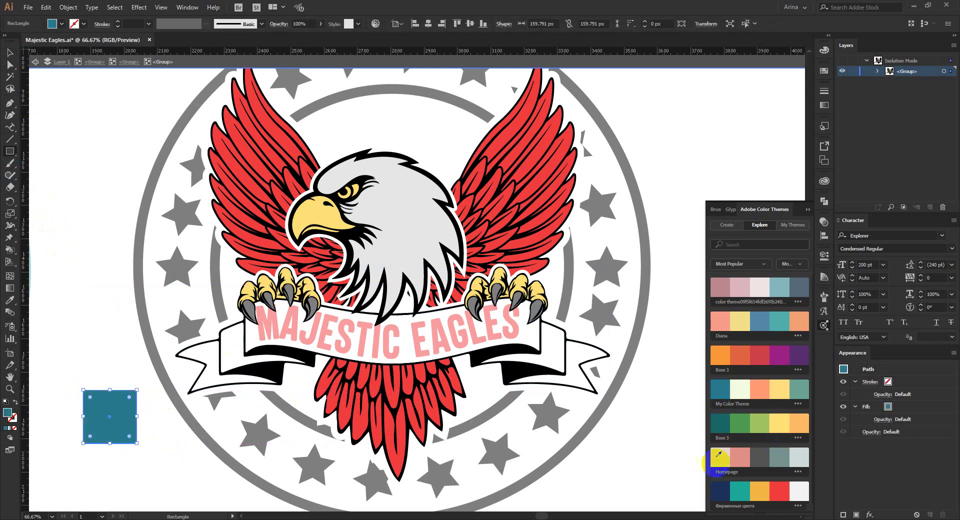
pyautogui.click(726, 485)
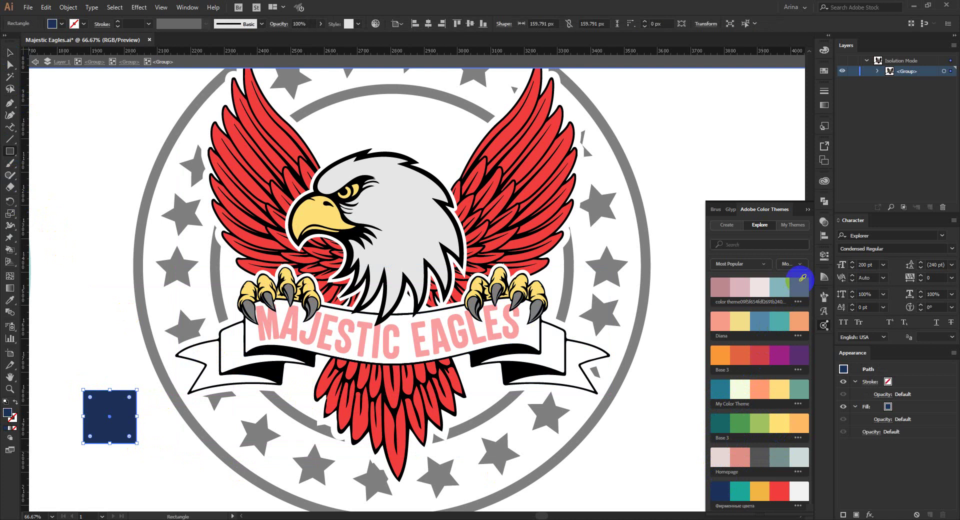
pyautogui.click(726, 421)
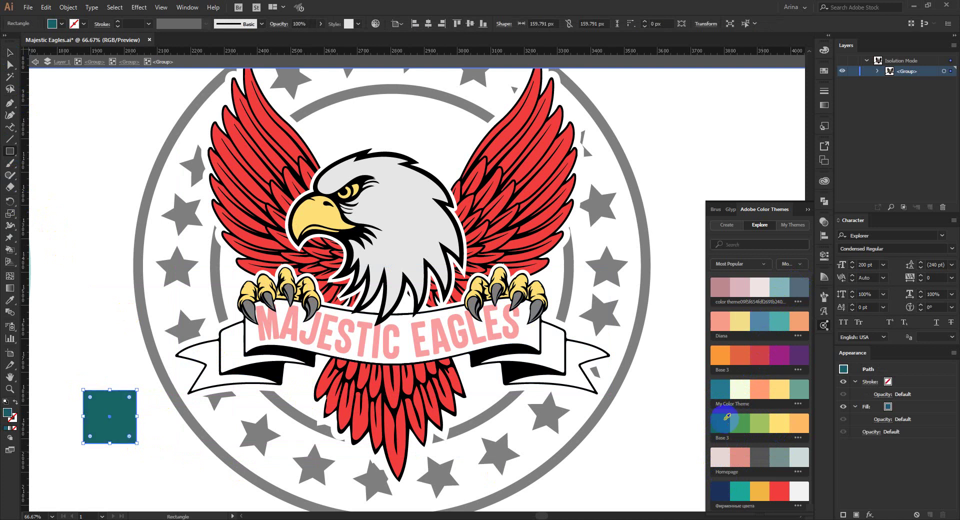
pyautogui.click(727, 387)
# Paint the banner's main face, both folds and both tails teal with the Live Paint Bucket, then exit isolation.
pyautogui.press('v')
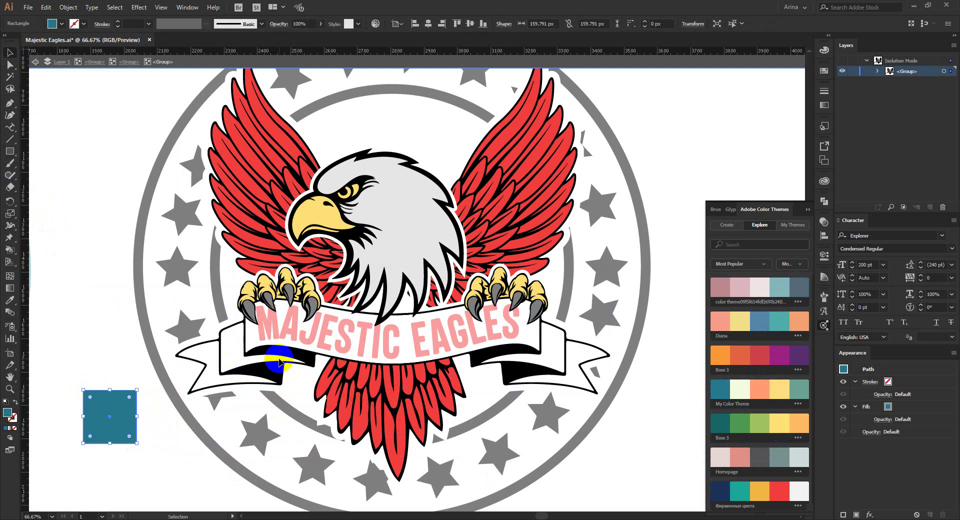
pyautogui.click(284, 357)
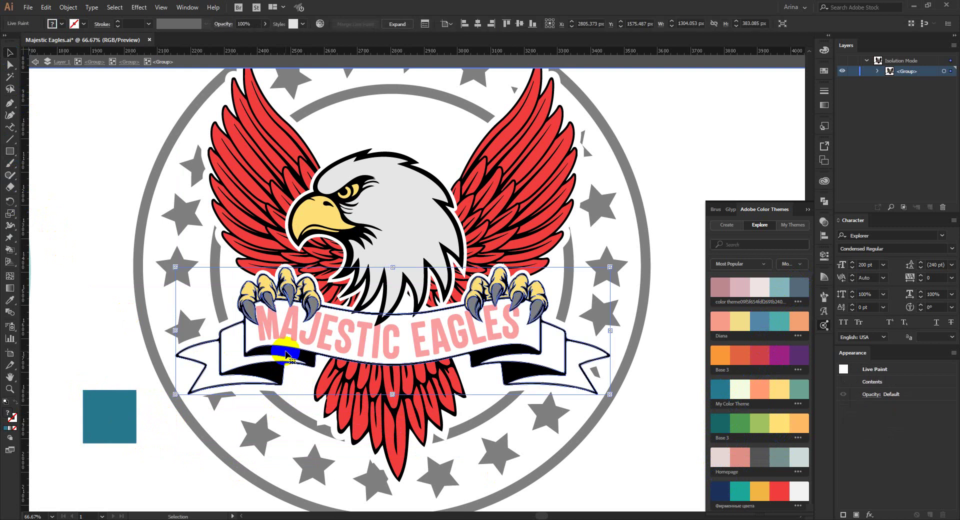
pyautogui.press('k')
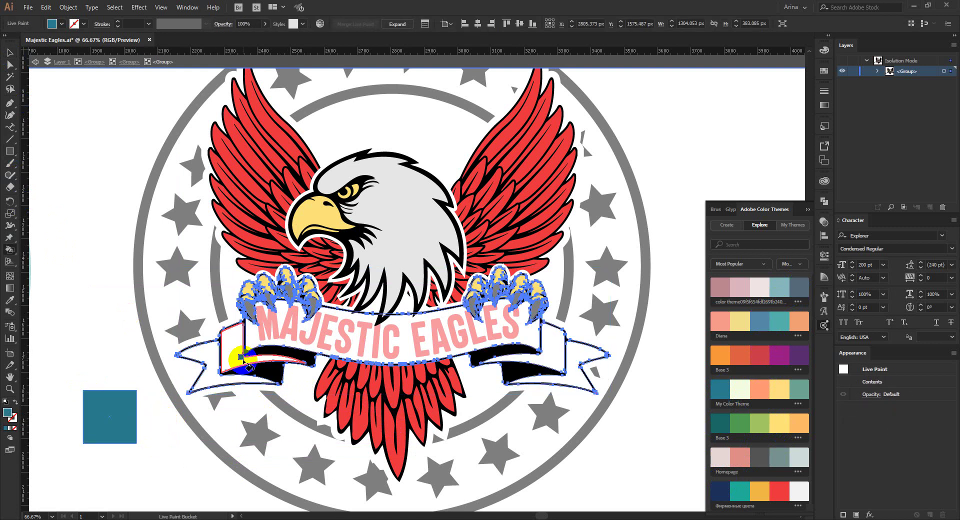
pyautogui.click(233, 347)
pyautogui.click(256, 344)
pyautogui.click(208, 375)
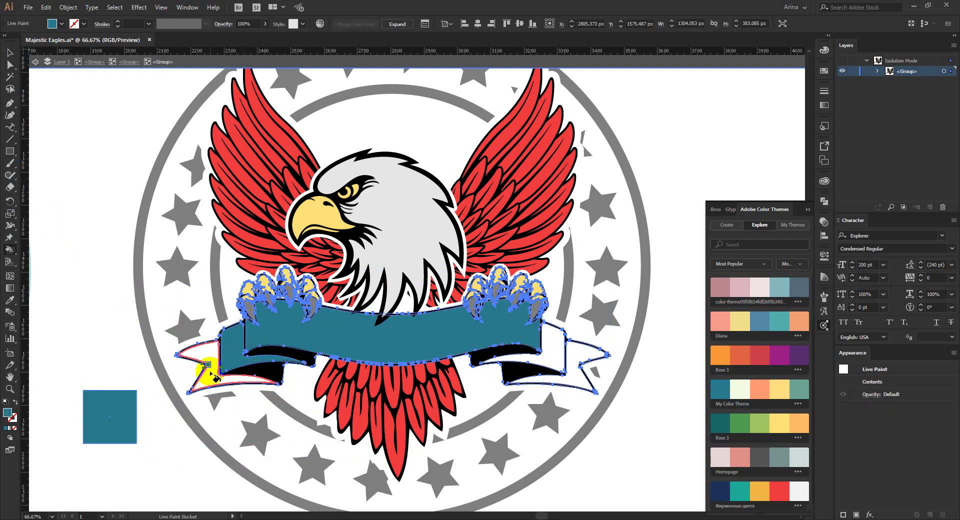
pyautogui.click(550, 344)
pyautogui.click(585, 350)
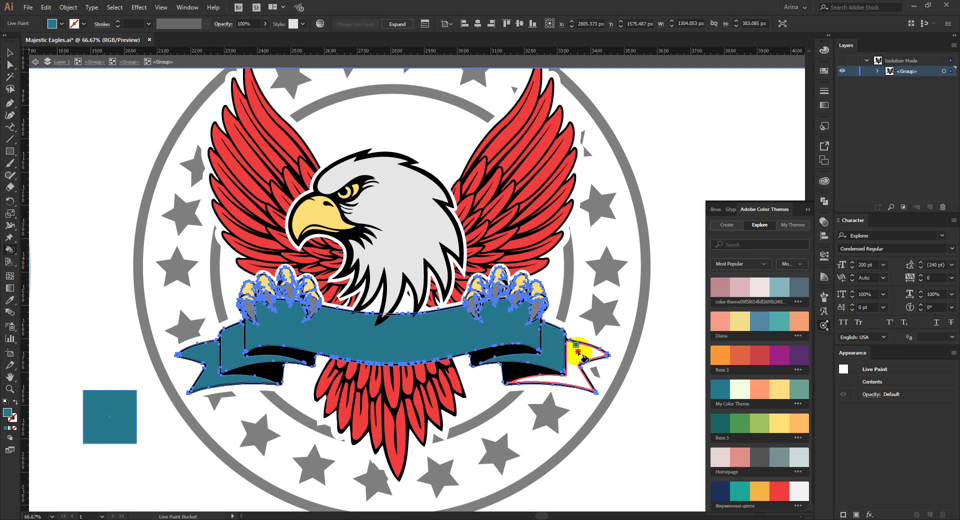
pyautogui.press('v')
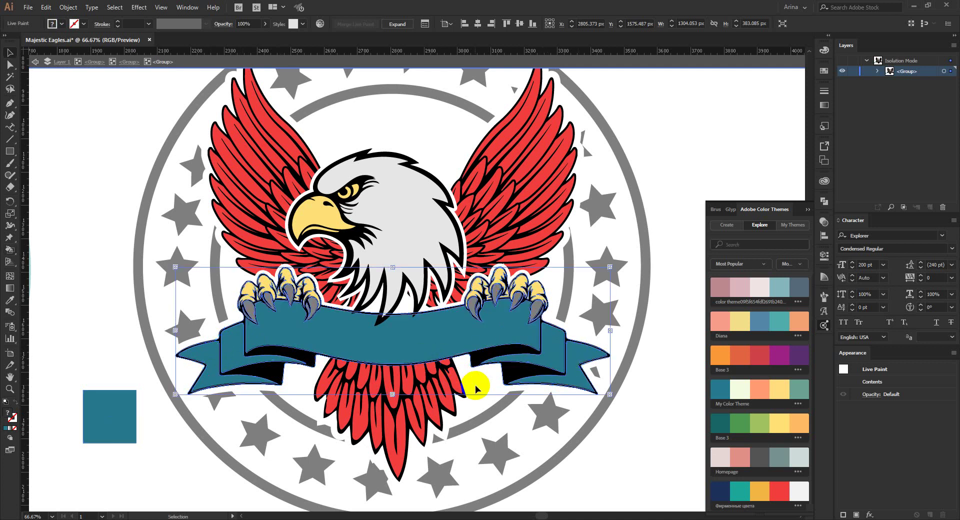
pyautogui.doubleClick(475, 386)
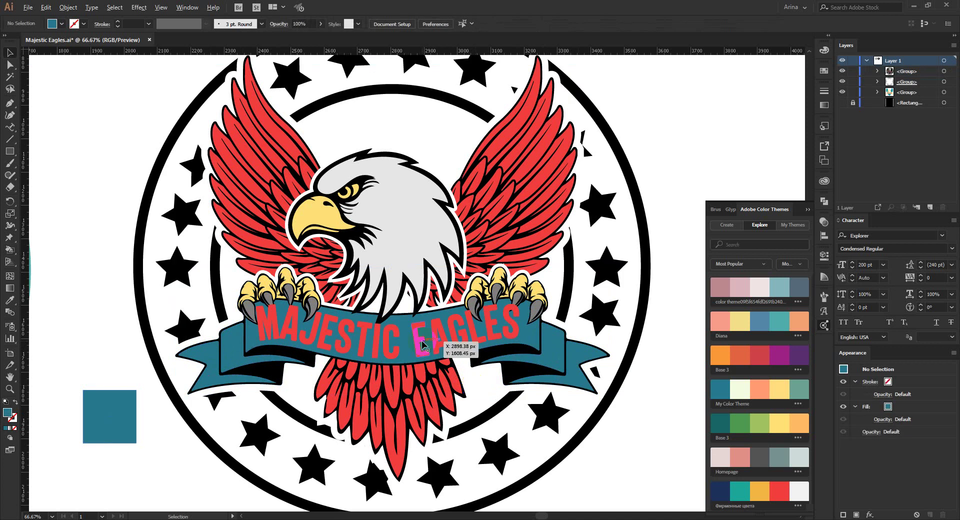
pyautogui.scroll(-1, 424, 345)
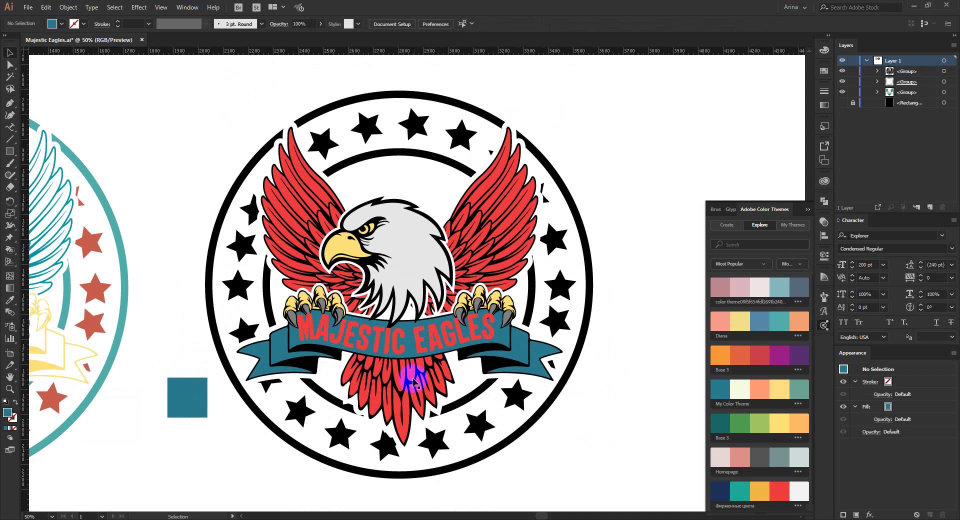
# Drill into the eagle group's nested groups and select the head artwork.
pyautogui.scroll(1, 405, 263)
pyautogui.doubleClick(405, 265)
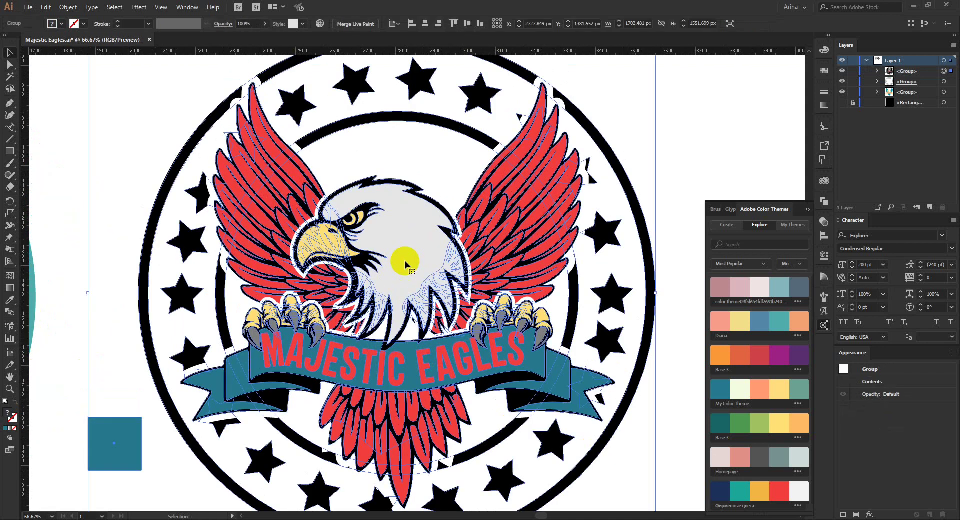
pyautogui.click(405, 265)
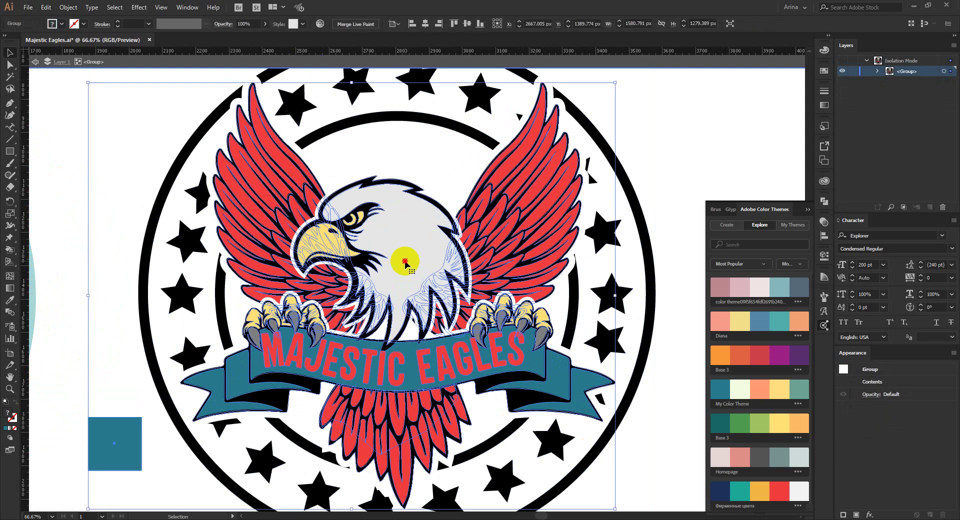
pyautogui.doubleClick(405, 265)
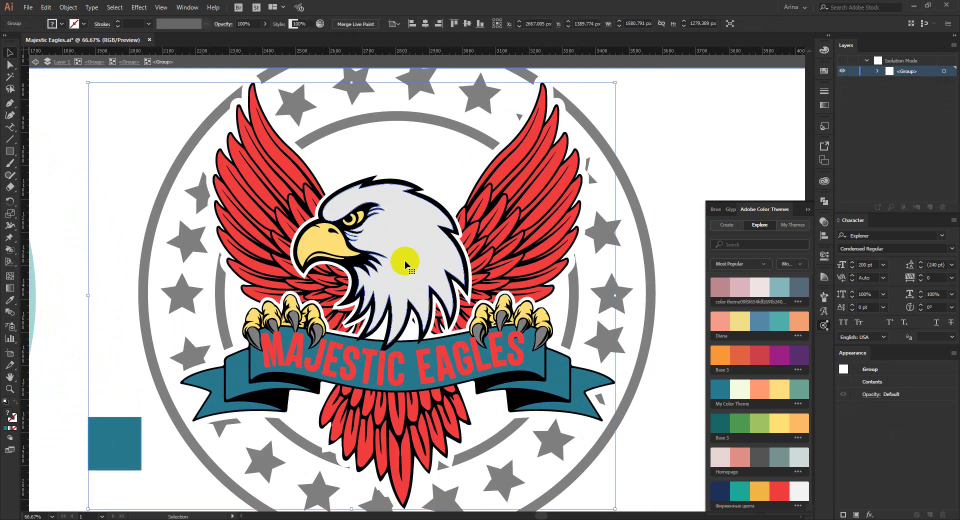
pyautogui.doubleClick(405, 265)
pyautogui.click(405, 265)
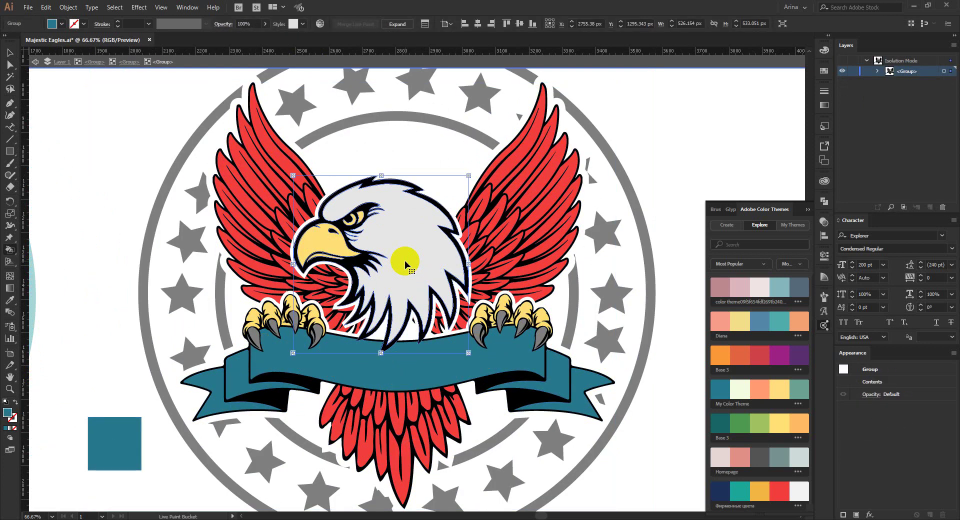
# Paint the eagle's head yellow with the Live Paint Bucket and leave the head's isolation.
pyautogui.keyDown('alt'); pyautogui.click(306, 235); pyautogui.keyUp('alt')
pyautogui.click(392, 252)
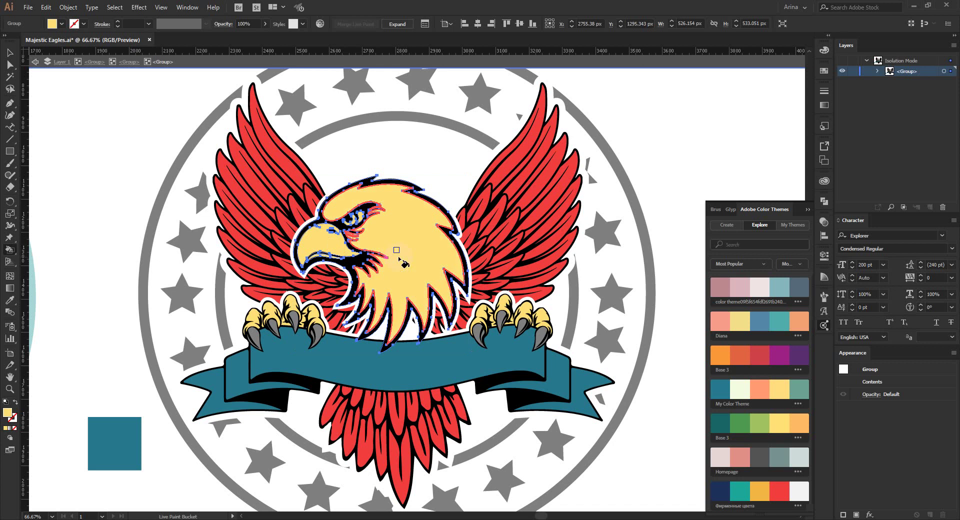
pyautogui.press('v')
pyautogui.click(620, 424)
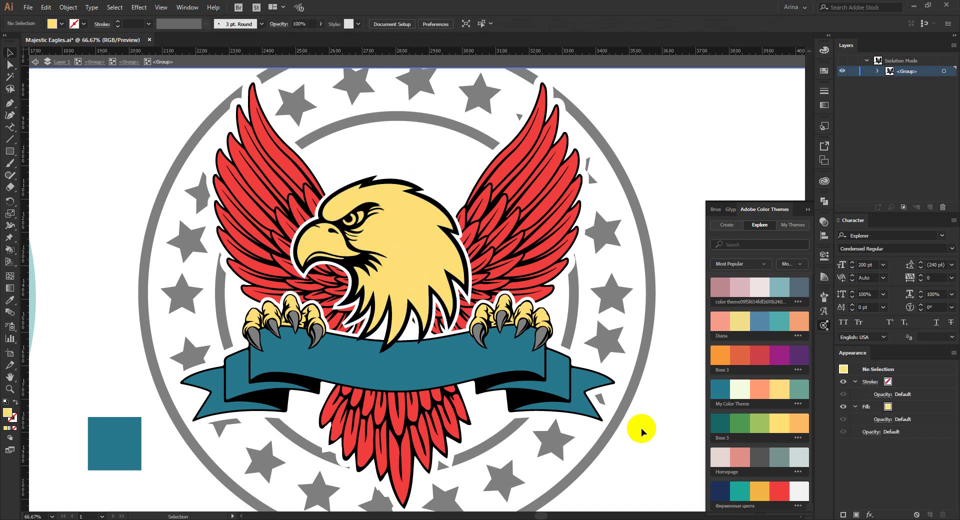
pyautogui.doubleClick(641, 428)
pyautogui.doubleClick(532, 395)
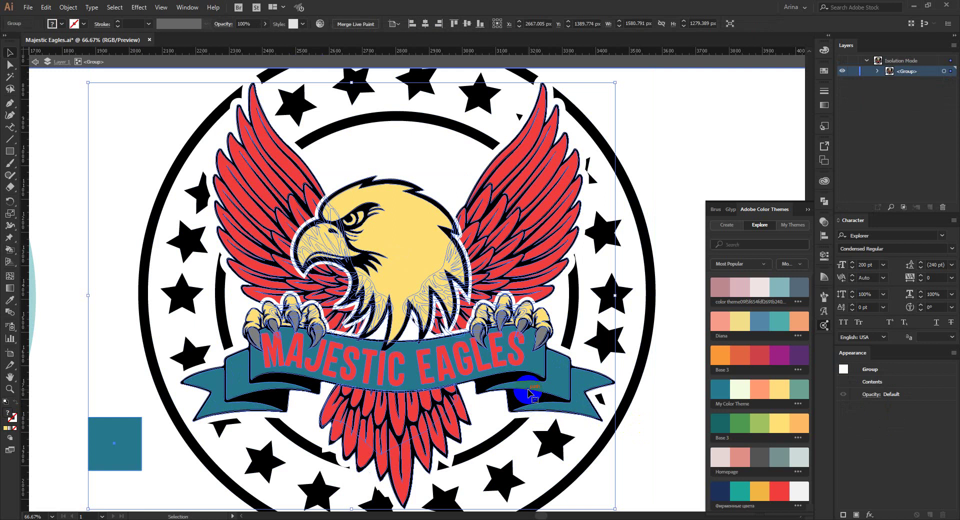
# Select everything in the eagle group, try a green fill, and undo it.
pyautogui.doubleClick(529, 394)
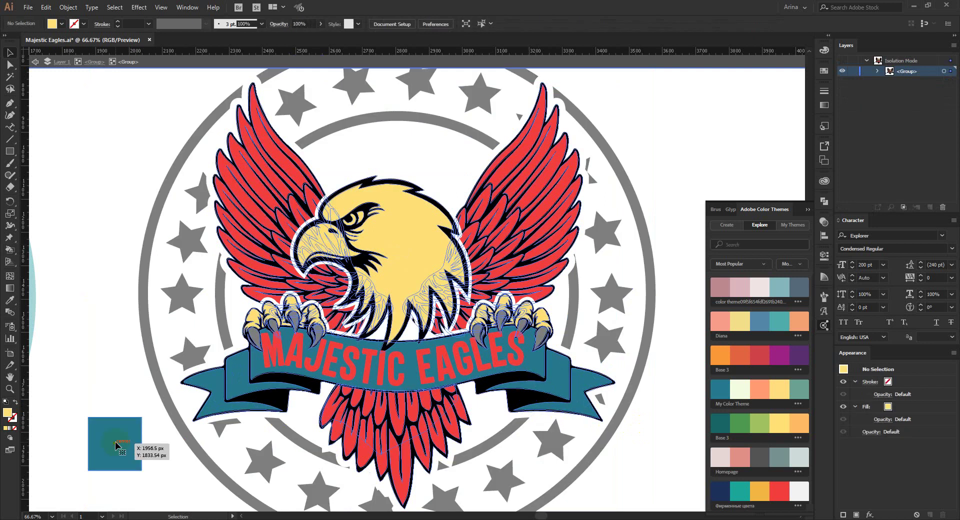
pyautogui.hotkey('ctrl', 'a')
pyautogui.click(761, 423)
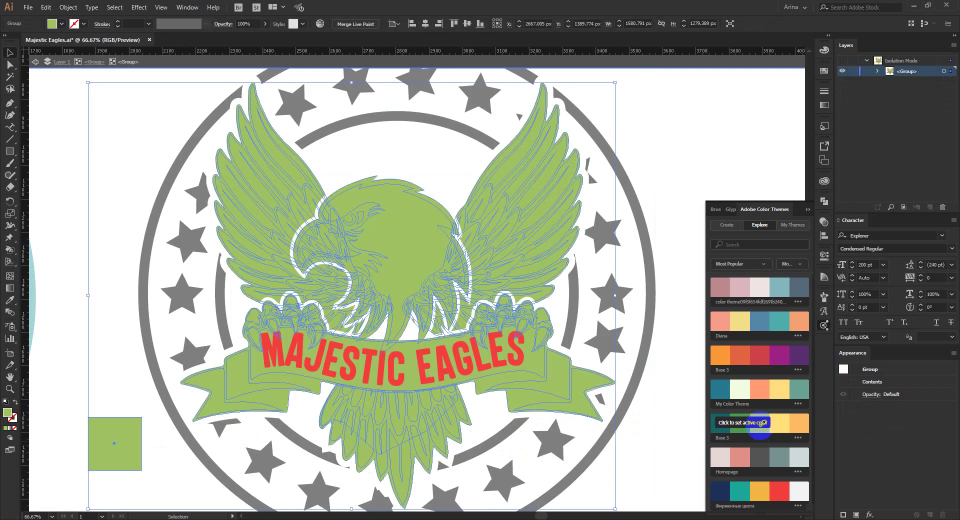
pyautogui.hotkey('ctrl', 'z')
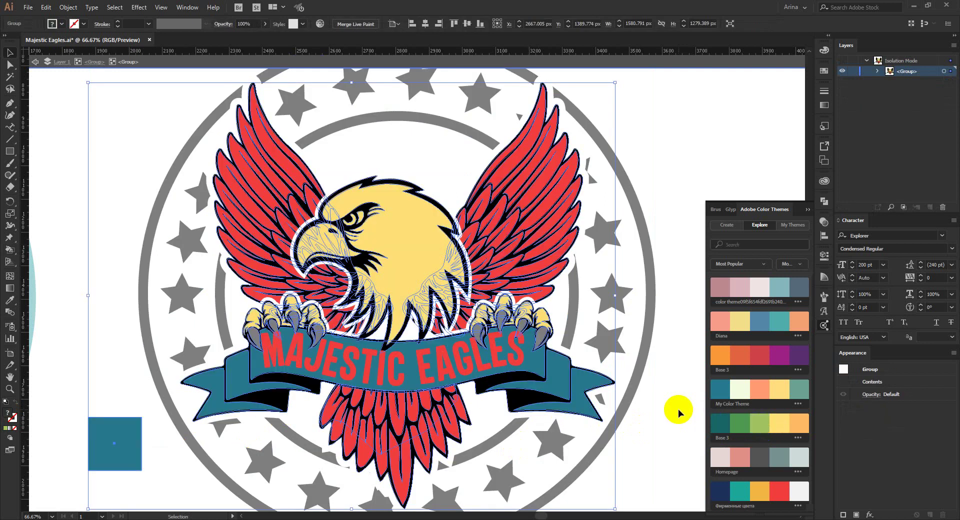
# Select the teal sample square and try yellow and salmon fills on it.
pyautogui.click(122, 452)
pyautogui.doubleClick(122, 451)
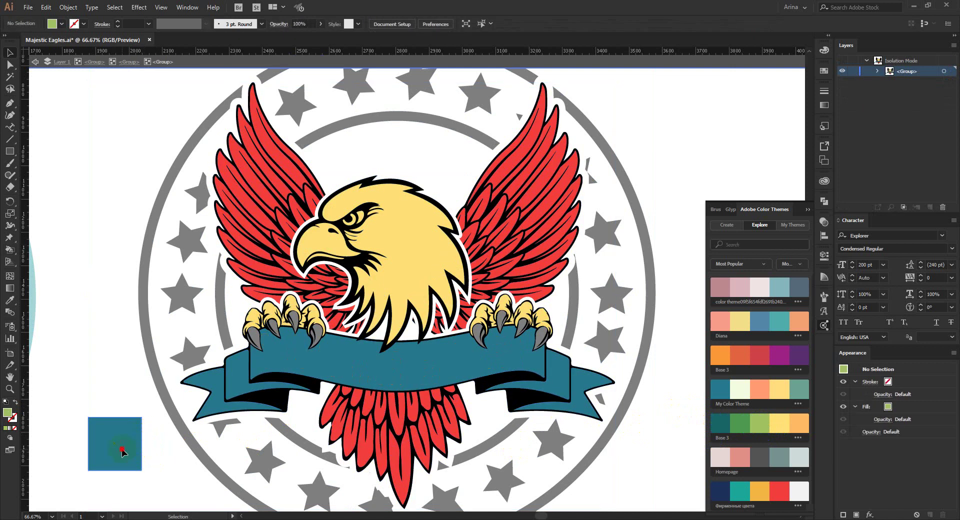
pyautogui.click(125, 453)
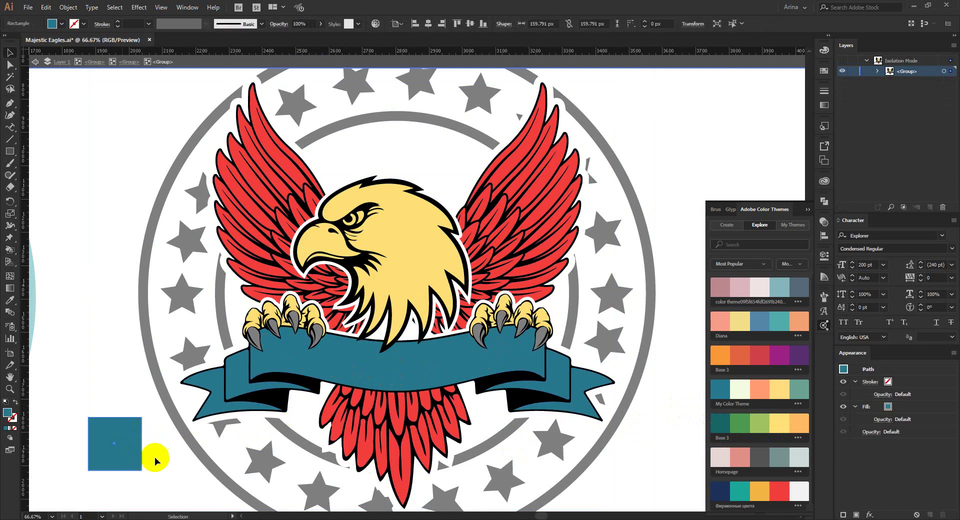
pyautogui.click(781, 392)
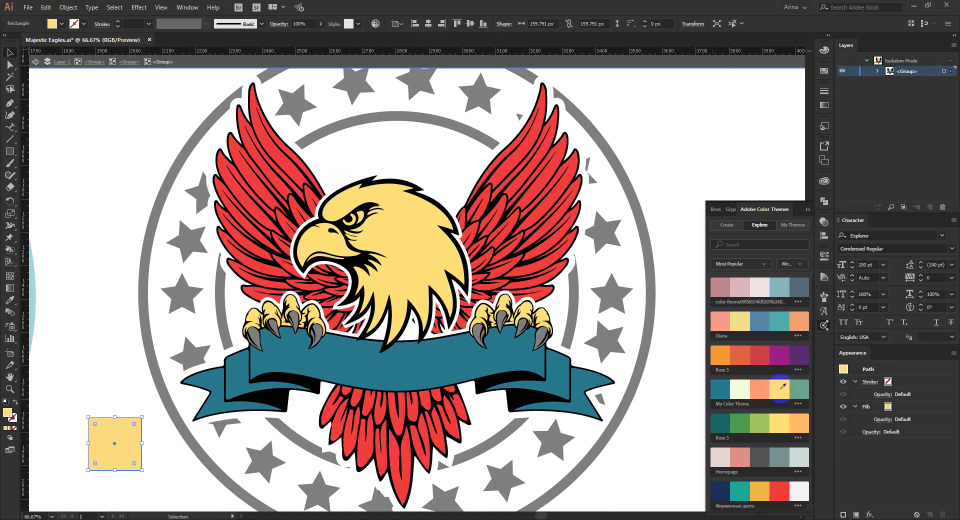
pyautogui.click(720, 318)
# Try dark blue, then settle on a light teal swatch for the sample square.
pyautogui.scroll(-2, 780, 380)
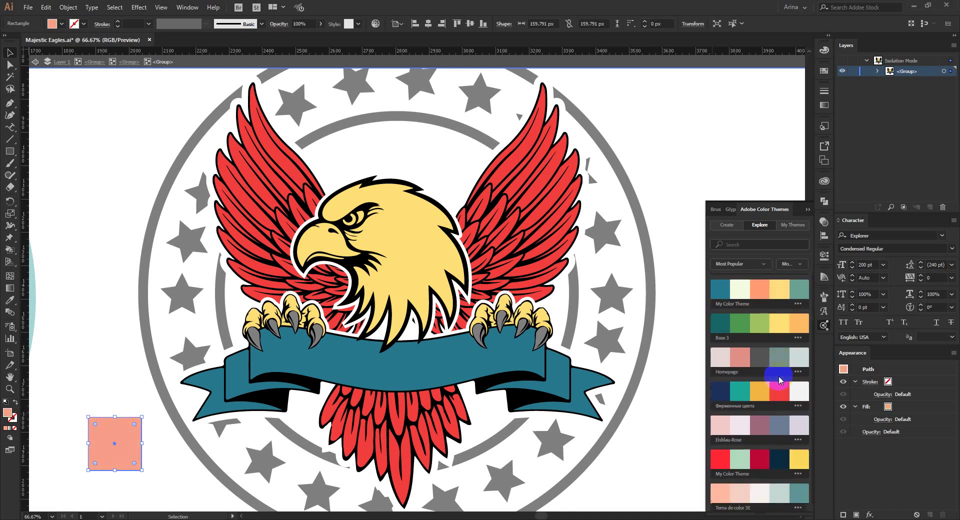
pyautogui.scroll(-2, 780, 380)
pyautogui.scroll(-1, 780, 380)
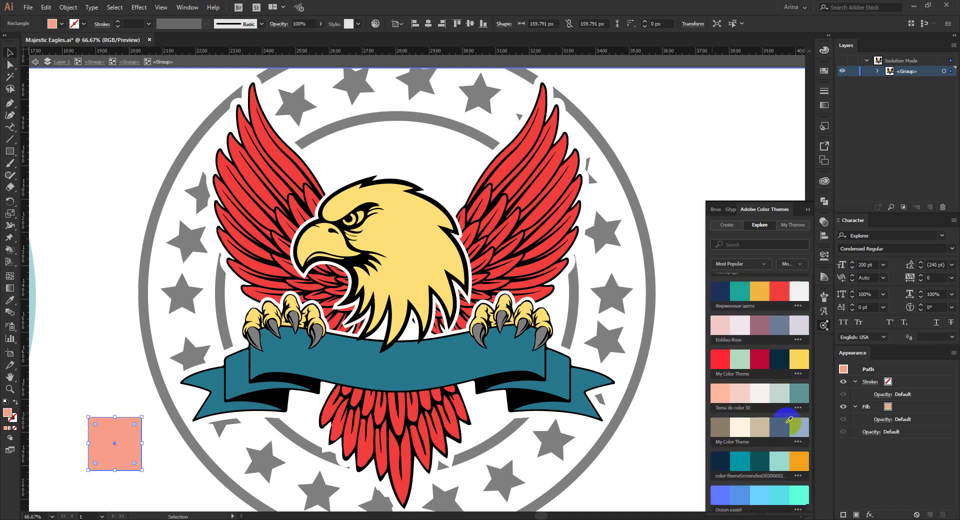
pyautogui.click(787, 422)
pyautogui.scroll(-1, 785, 405)
pyautogui.scroll(-1, 784, 395)
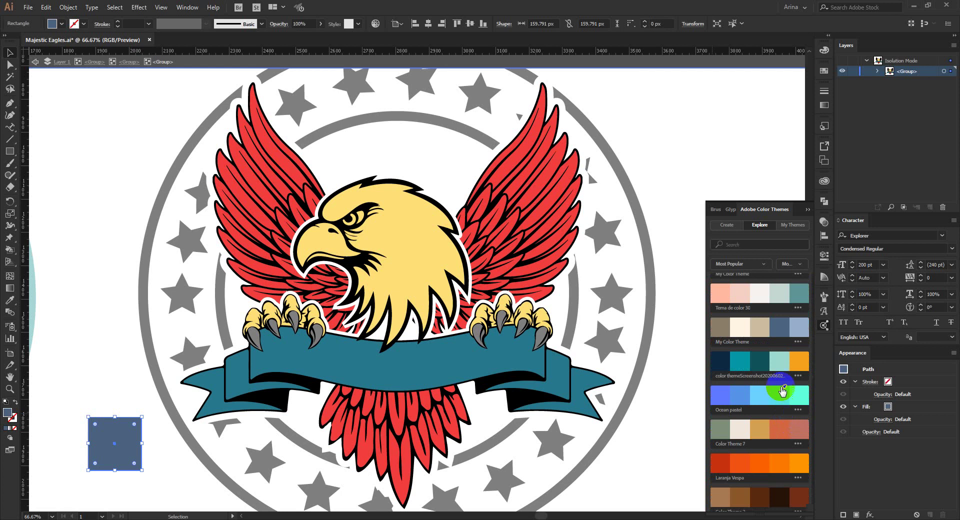
pyautogui.click(780, 362)
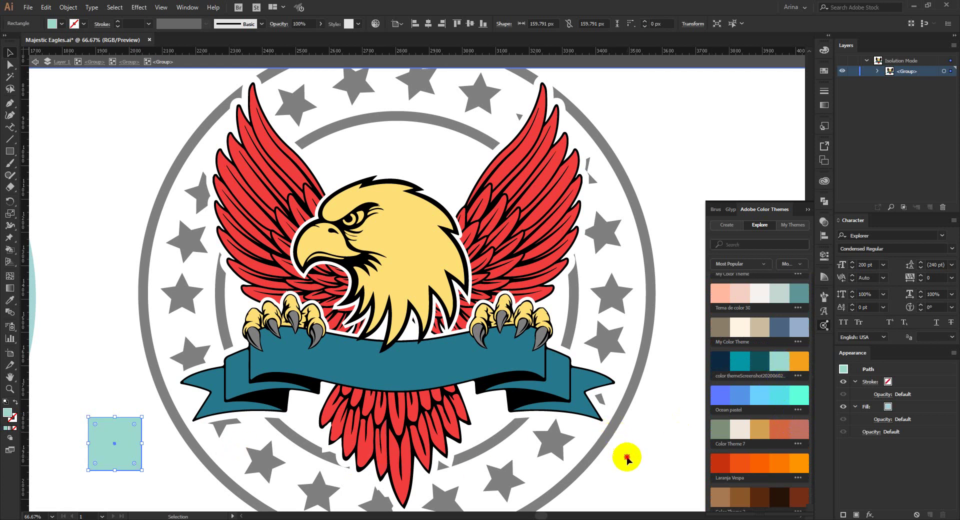
# Sample the square's light teal and live-paint the ribbon's left end, centre, right fold and right end.
pyautogui.click(155, 437)
pyautogui.click(254, 409)
pyautogui.press('k')
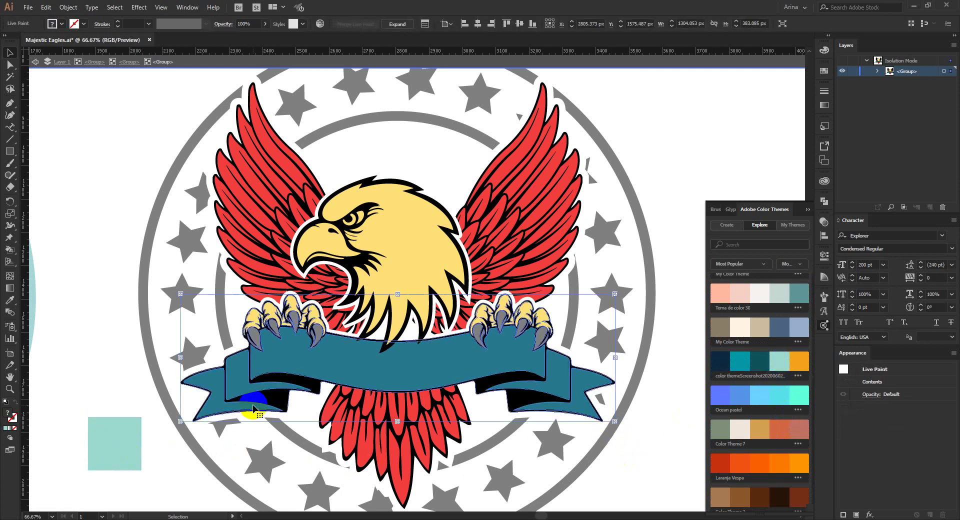
pyautogui.click(246, 400)
pyautogui.keyDown('alt'); pyautogui.click(120, 427); pyautogui.keyUp('alt')
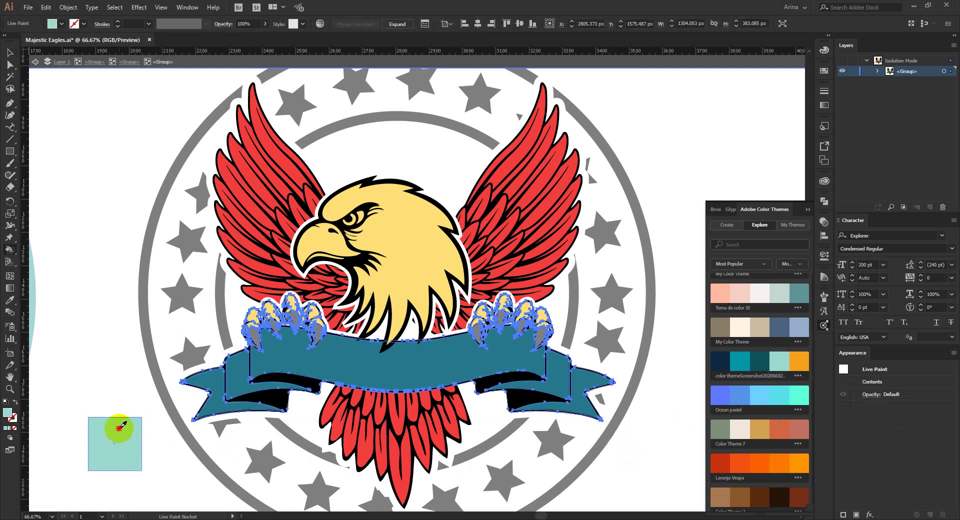
pyautogui.click(205, 380)
pyautogui.click(280, 356)
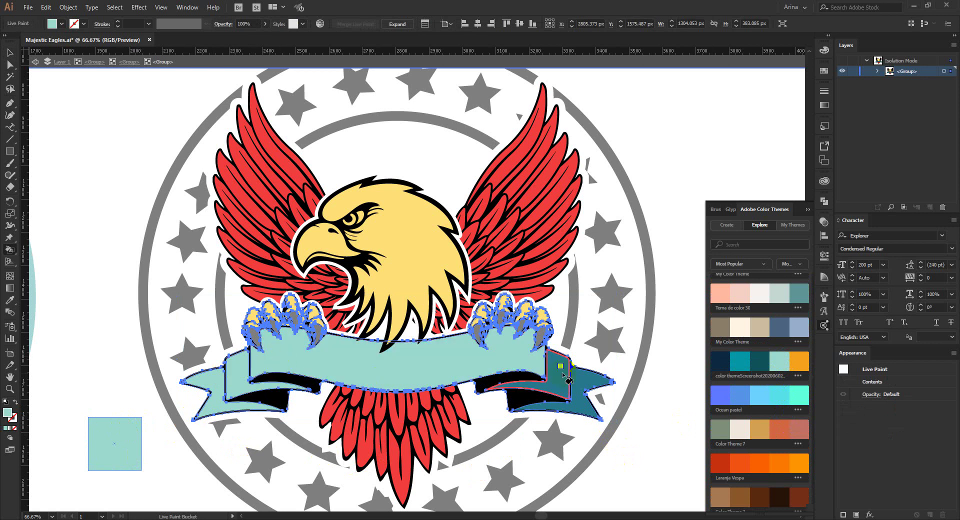
pyautogui.click(559, 373)
pyautogui.click(580, 383)
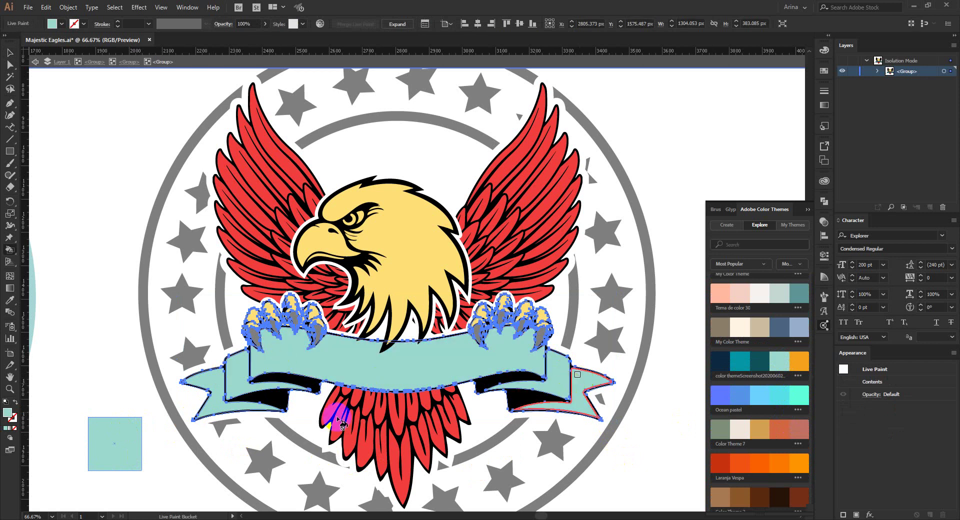
pyautogui.press('v')
pyautogui.click(106, 438)
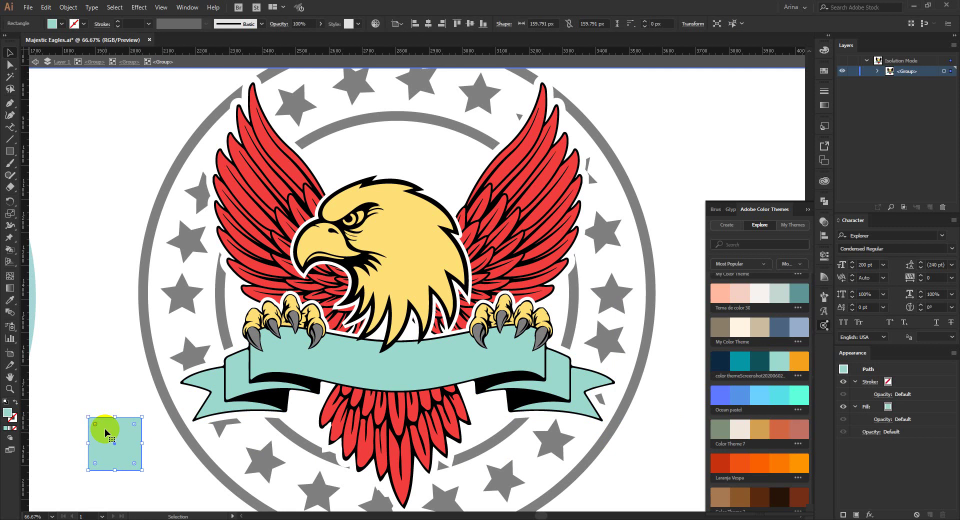
# Change the sample square's fill to a darker teal in the Color Picker.
pyautogui.doubleClick(10, 415)
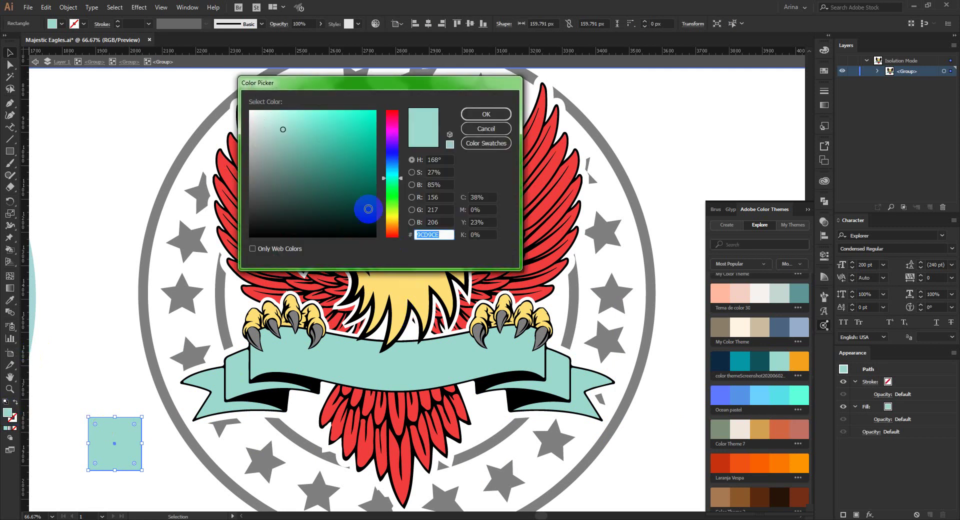
pyautogui.click(295, 175)
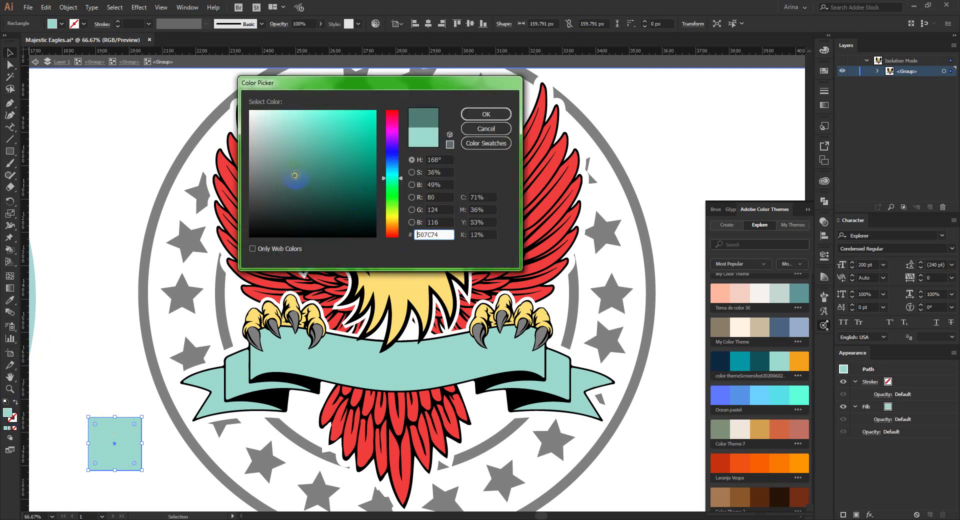
pyautogui.click(506, 116)
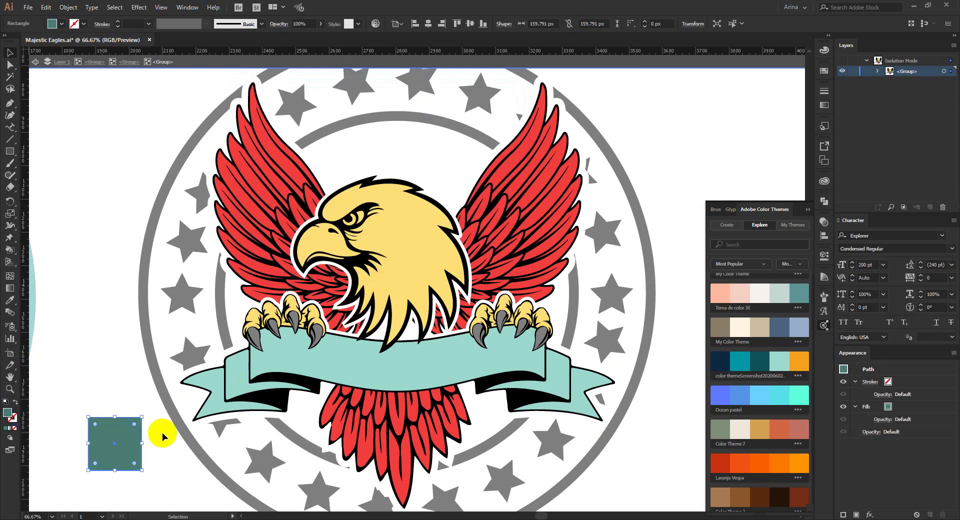
# Live-paint the left and right ribbon folds dark teal, dismissing an accidental graph prompt.
pyautogui.press('k')
pyautogui.click(270, 395)
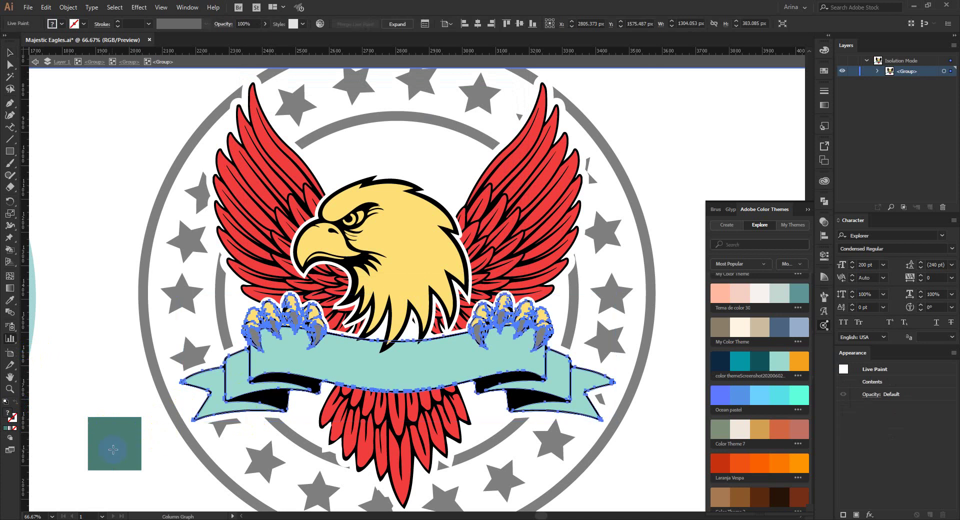
pyautogui.click(229, 381)
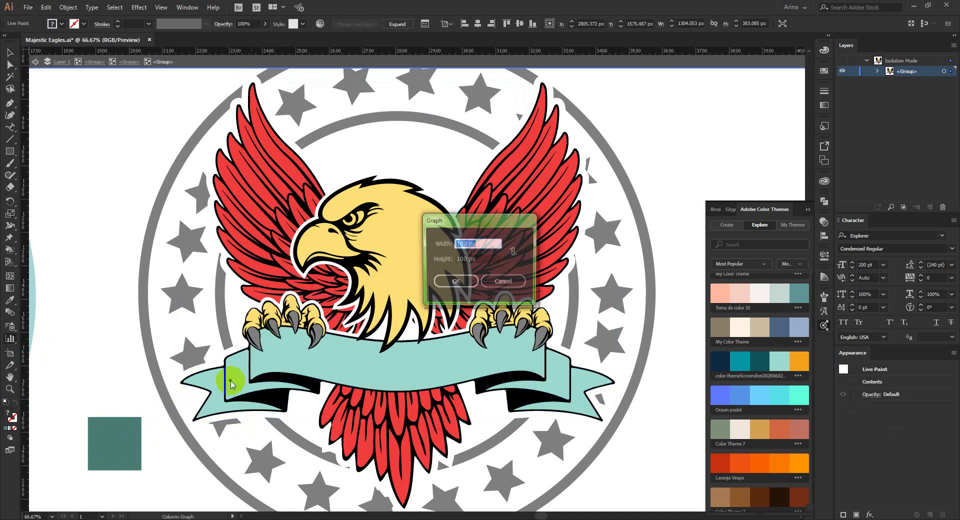
pyautogui.click(492, 283)
pyautogui.press('k')
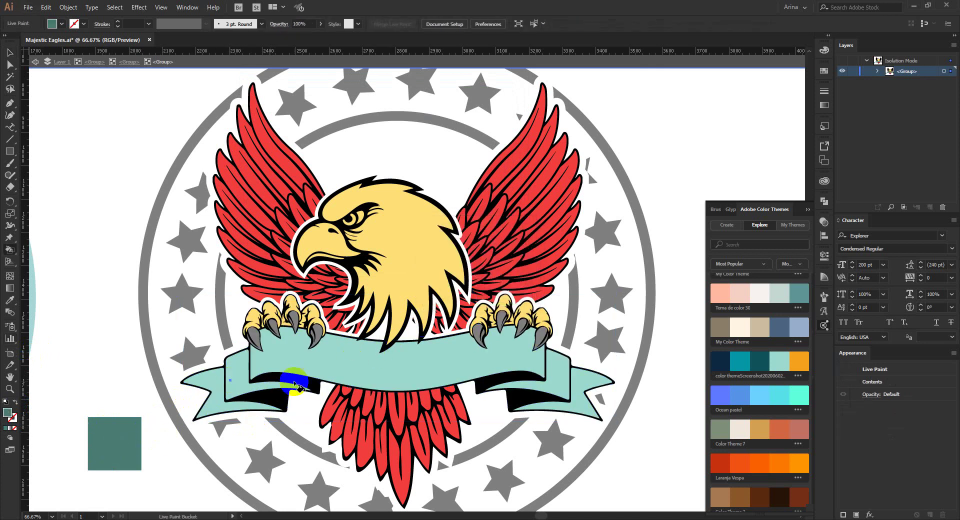
pyautogui.keyDown('alt'); pyautogui.click(129, 439); pyautogui.keyUp('alt')
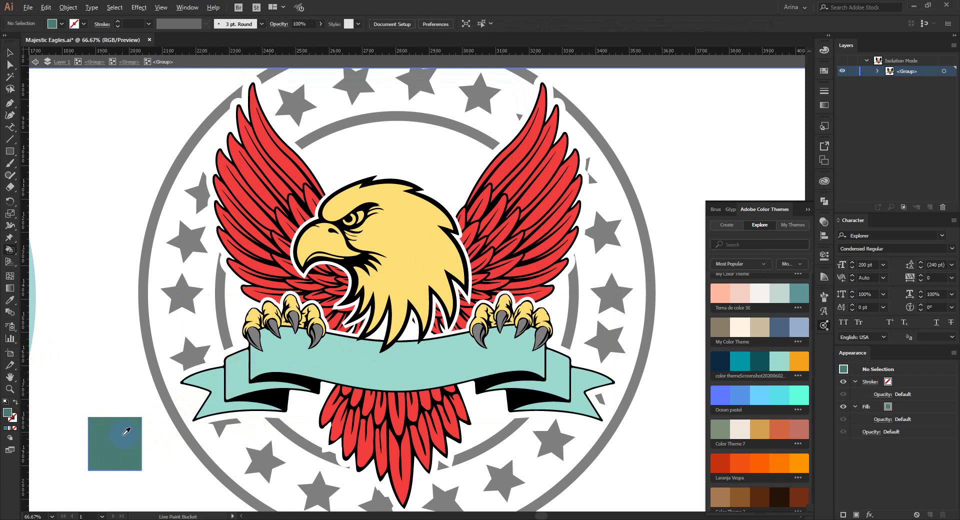
pyautogui.click(236, 380)
pyautogui.click(544, 376)
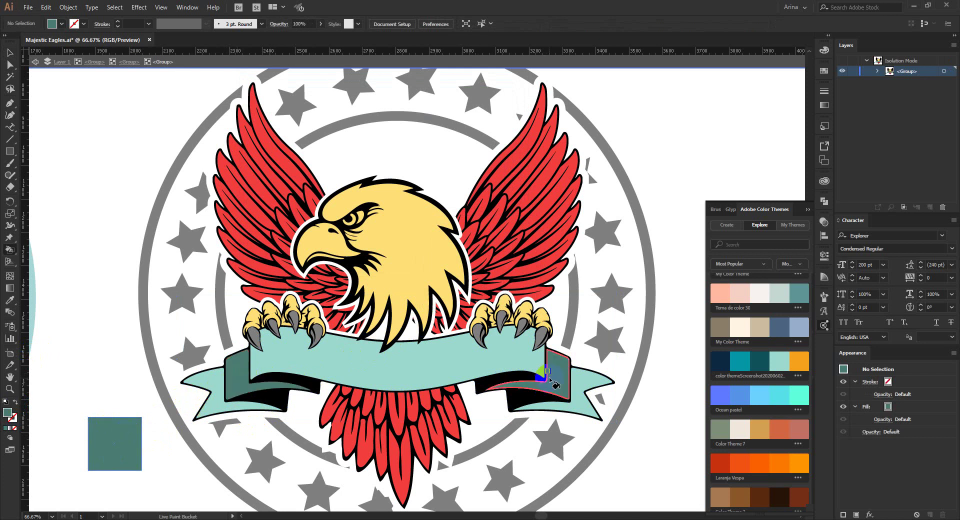
pyautogui.keyDown('alt'); pyautogui.scroll(-1, 334, 400); pyautogui.keyUp('alt')
# Return to the full artwork, then enter and select the second eagle badge group.
pyautogui.doubleClick(575, 457)
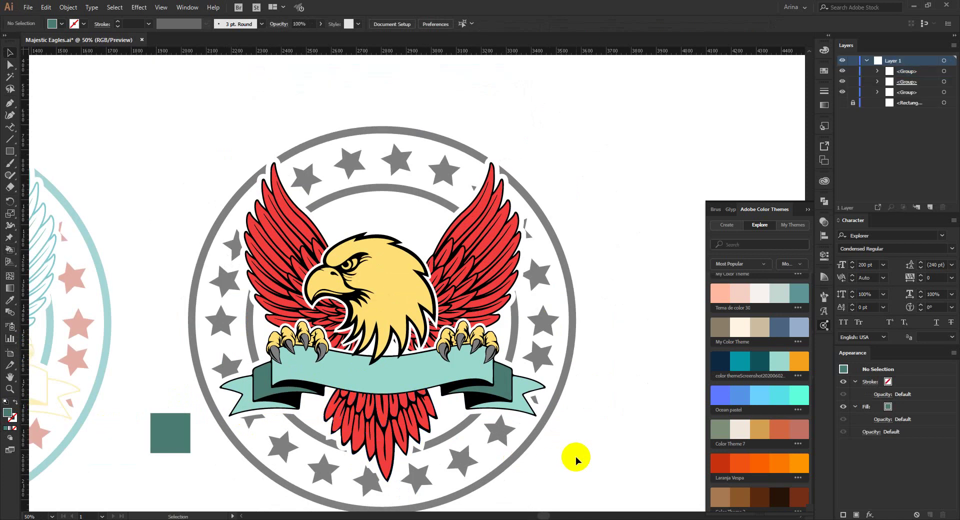
pyautogui.scroll(-1, 566, 448)
pyautogui.scroll(-1, 566, 448)
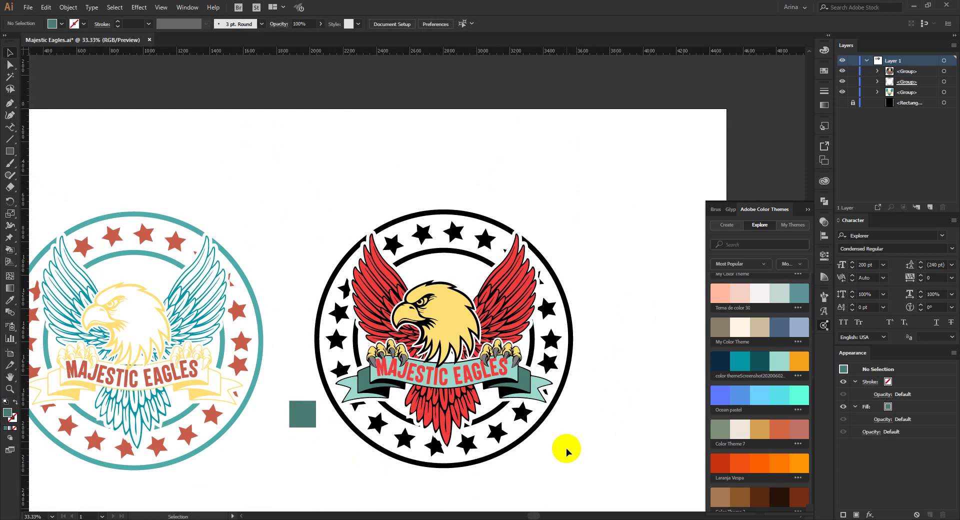
pyautogui.scroll(1, 565, 462)
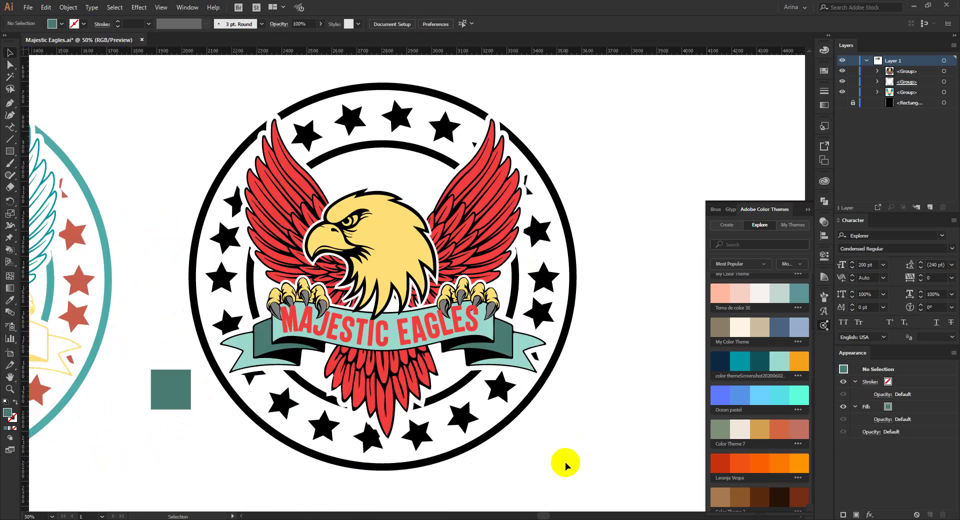
pyautogui.doubleClick(515, 418)
pyautogui.click(515, 418)
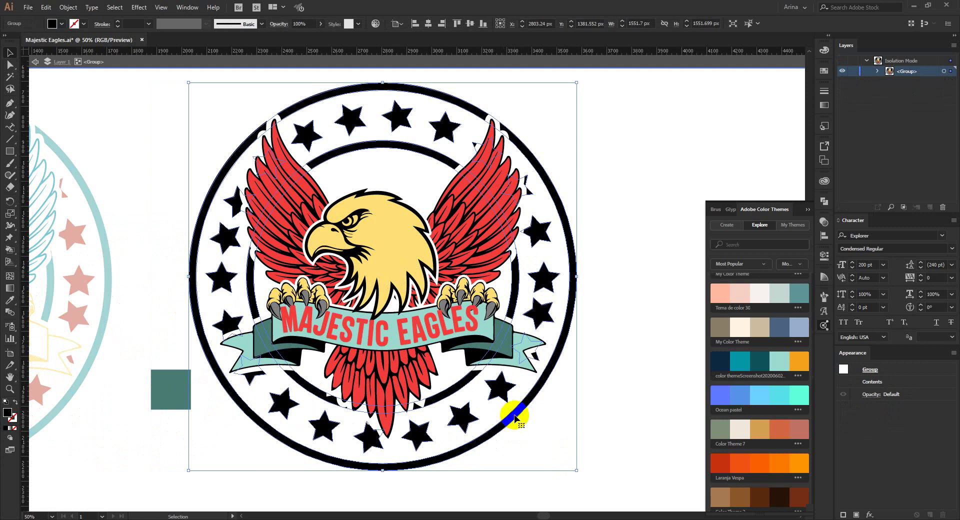
# Select the black stars and try orange-red, teal, navy and slate blue fills.
pyautogui.doubleClick(514, 418)
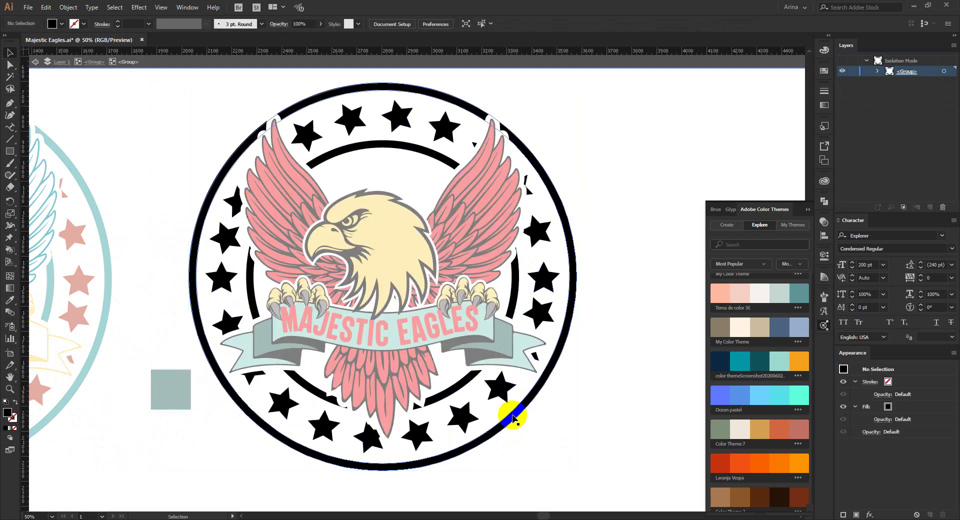
pyautogui.click(501, 388)
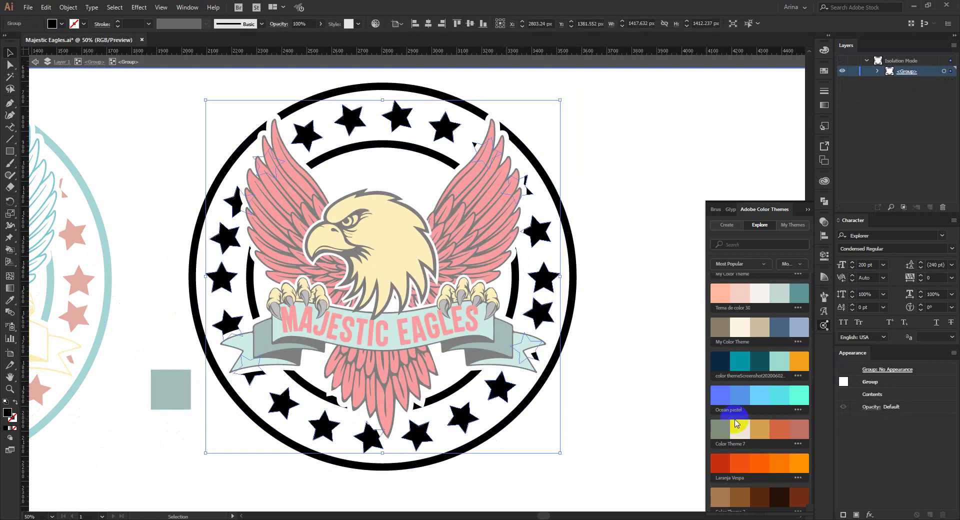
pyautogui.click(739, 463)
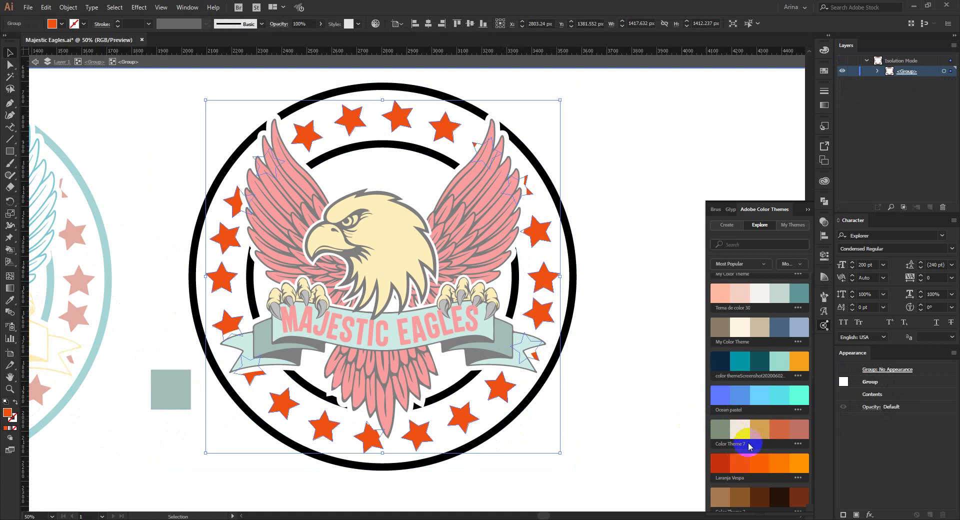
pyautogui.click(740, 362)
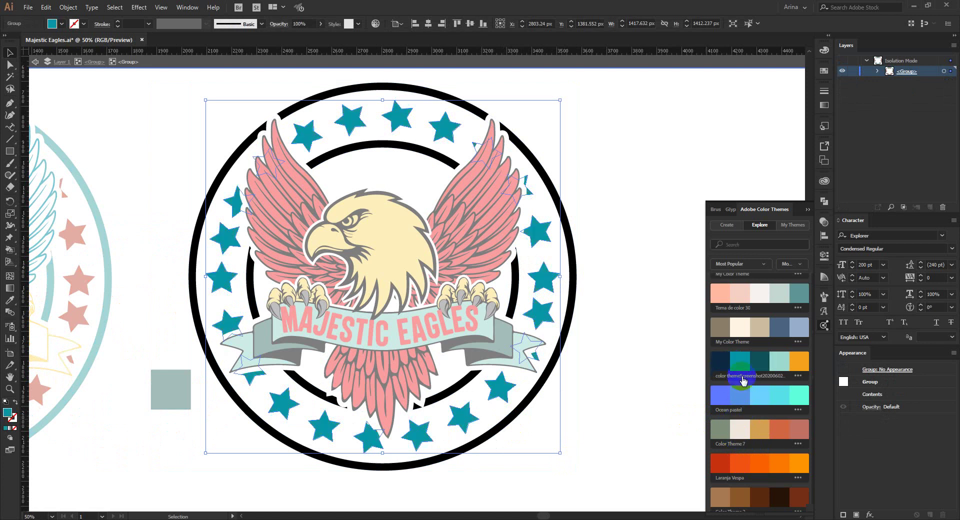
pyautogui.click(726, 360)
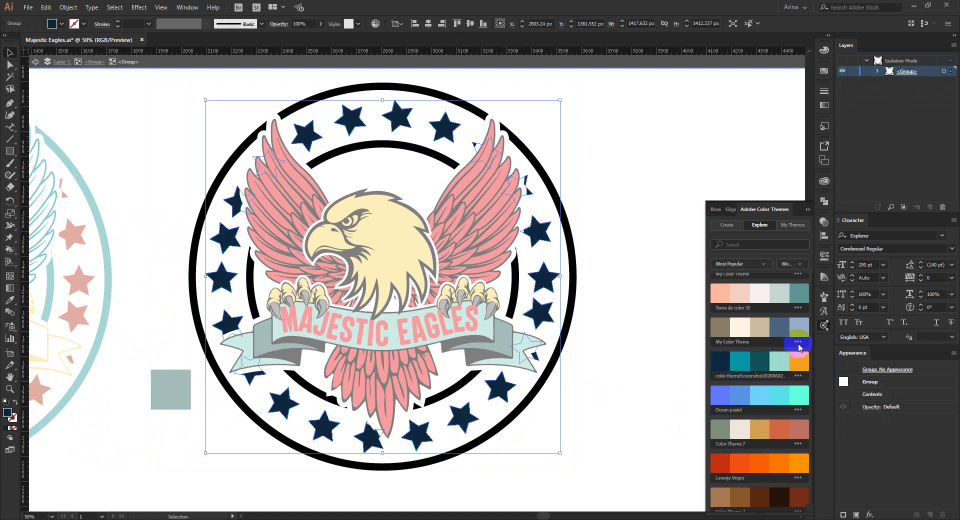
pyautogui.click(784, 325)
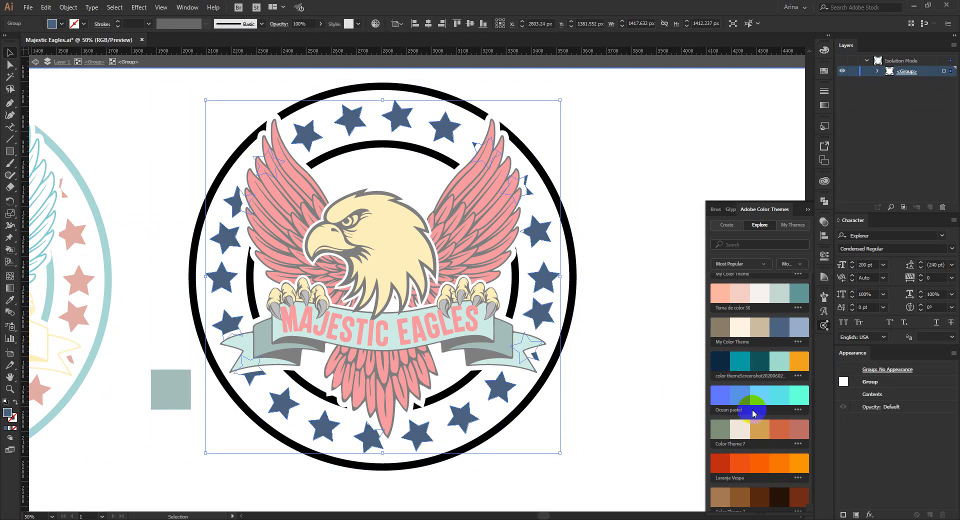
# Fill the stars yellow, then select the outer and inner black rings and exit isolation.
pyautogui.scroll(3, 769, 419)
pyautogui.scroll(1, 769, 419)
pyautogui.scroll(1, 770, 419)
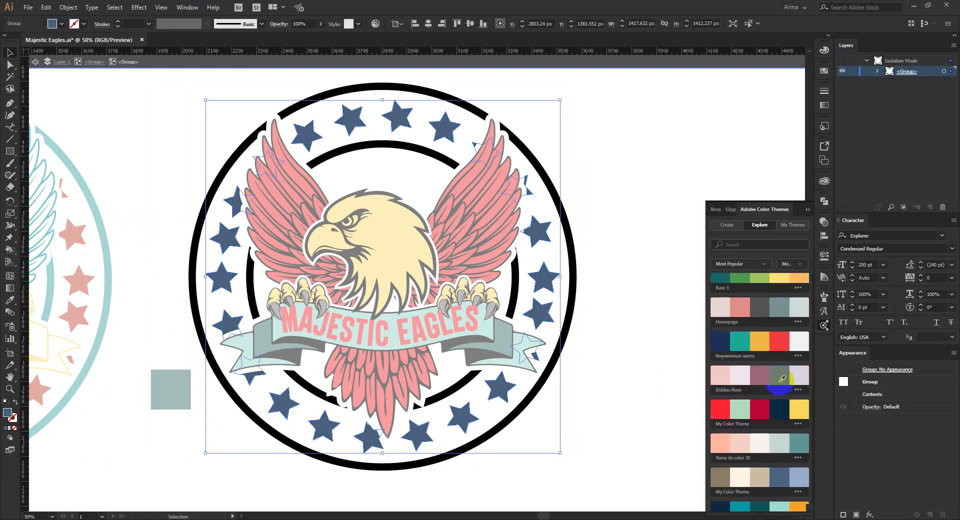
pyautogui.click(798, 409)
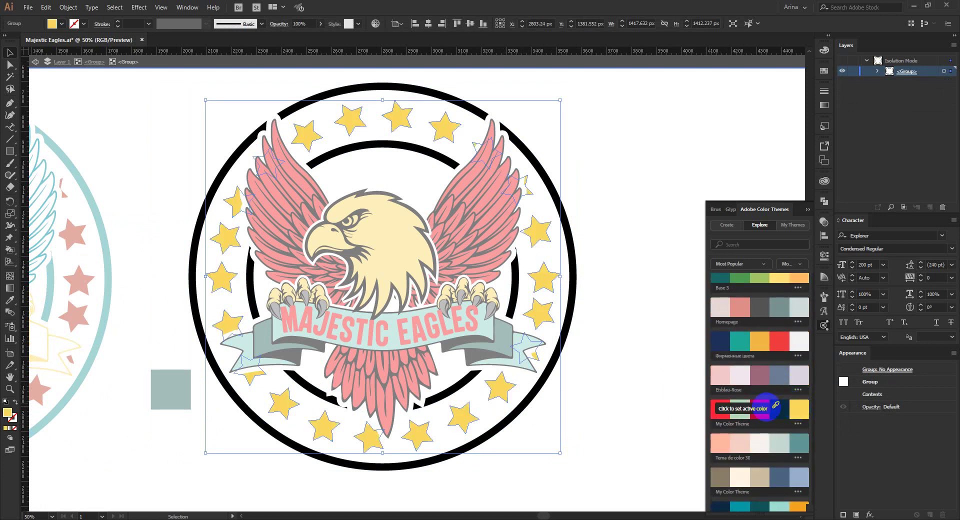
pyautogui.click(630, 392)
pyautogui.click(520, 407)
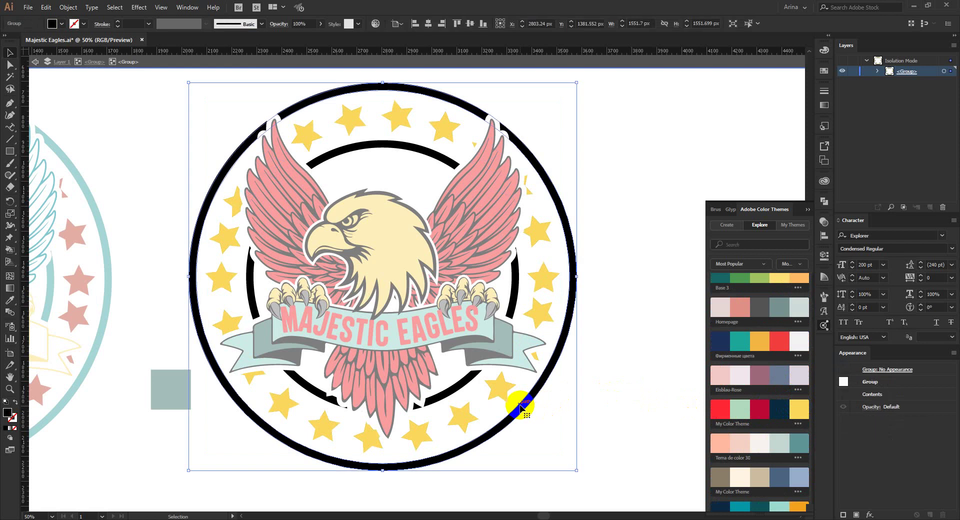
pyautogui.keyDown('shift'); pyautogui.click(452, 394); pyautogui.keyUp('shift')
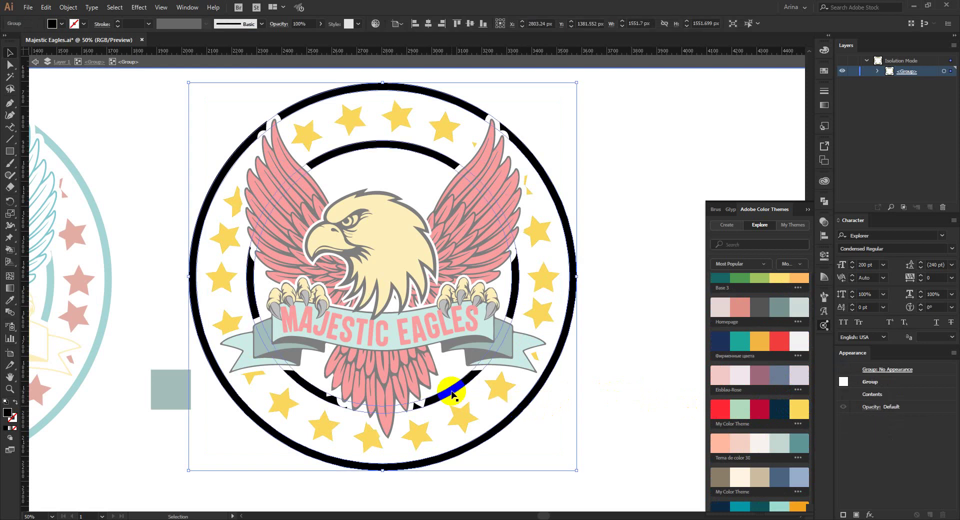
pyautogui.press('Escape')
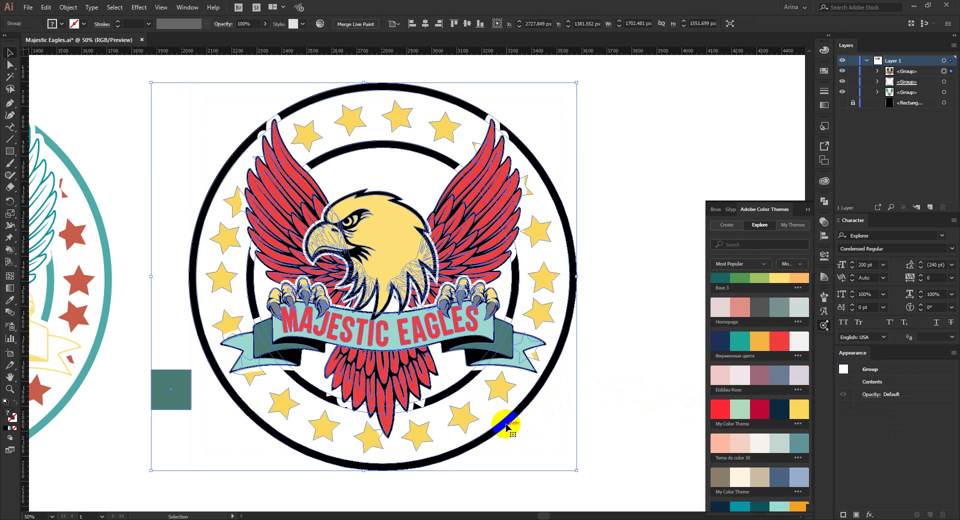
# Isolate the eagle group and erase the teal square left of the badge with the Eraser.
pyautogui.doubleClick(506, 426)
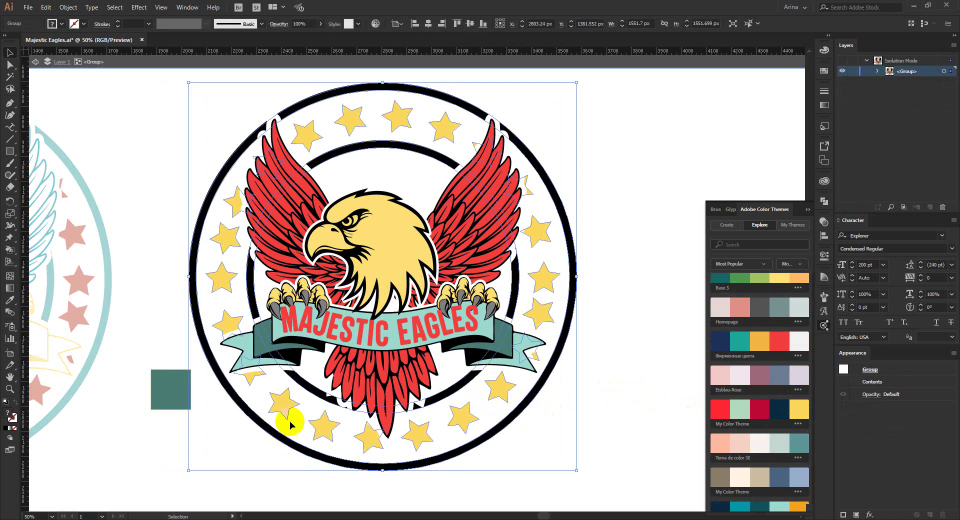
pyautogui.click(168, 398)
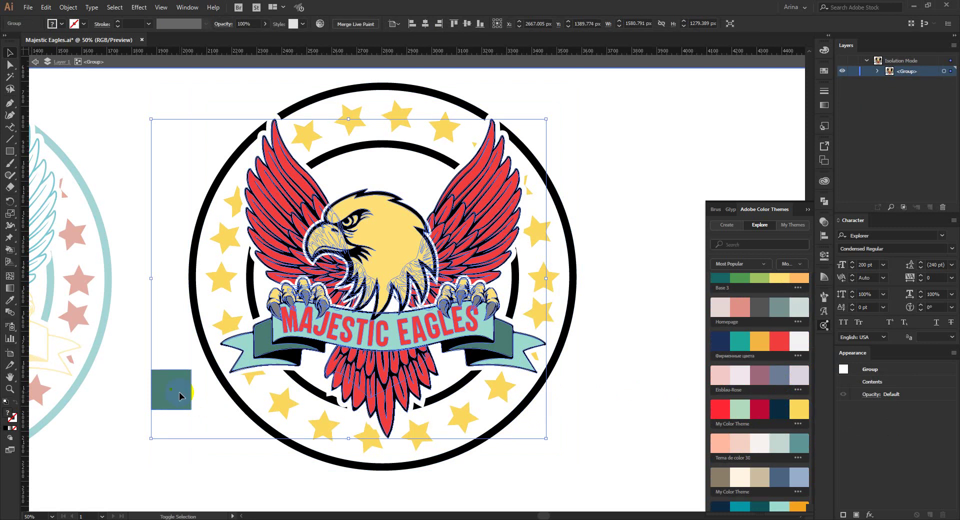
pyautogui.hotkey('shift', 'e')
pyautogui.moveTo(198, 415)
pyautogui.mouseDown()
pyautogui.moveTo(165, 407)
pyautogui.moveTo(146, 364)
pyautogui.mouseUp()
pyautogui.press('v')
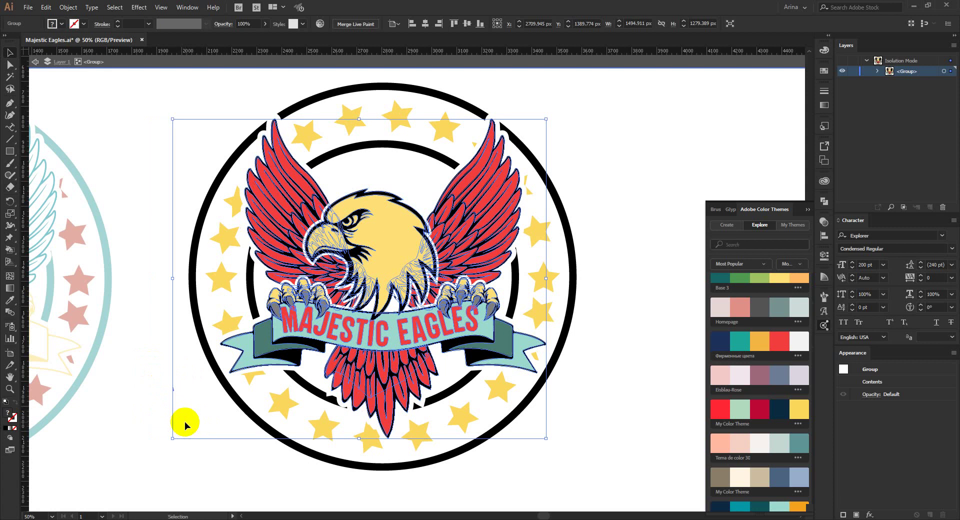
# Erase the faint leftover marks at the left and clear the selection.
pyautogui.hotkey('shift', 'e')
pyautogui.moveTo(176, 411); pyautogui.dragTo(169, 383)
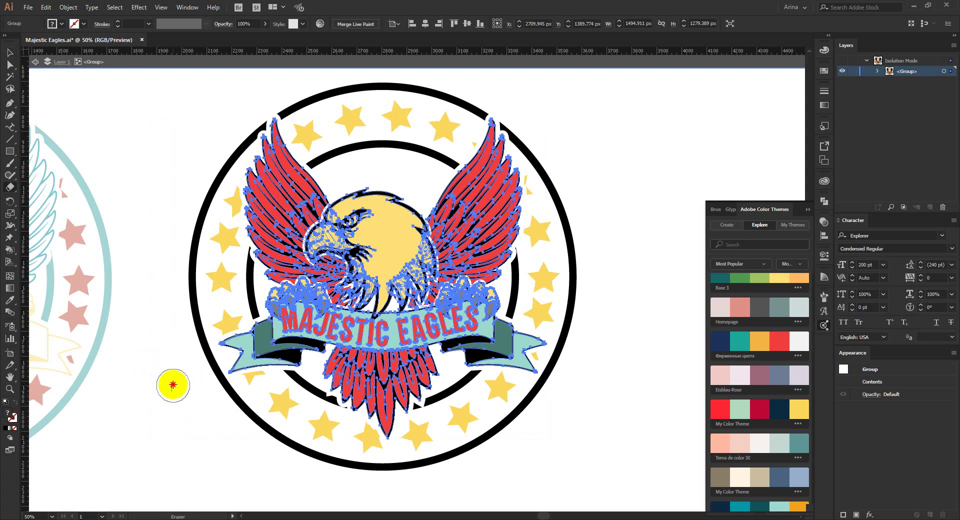
pyautogui.press('v')
pyautogui.click(193, 439)
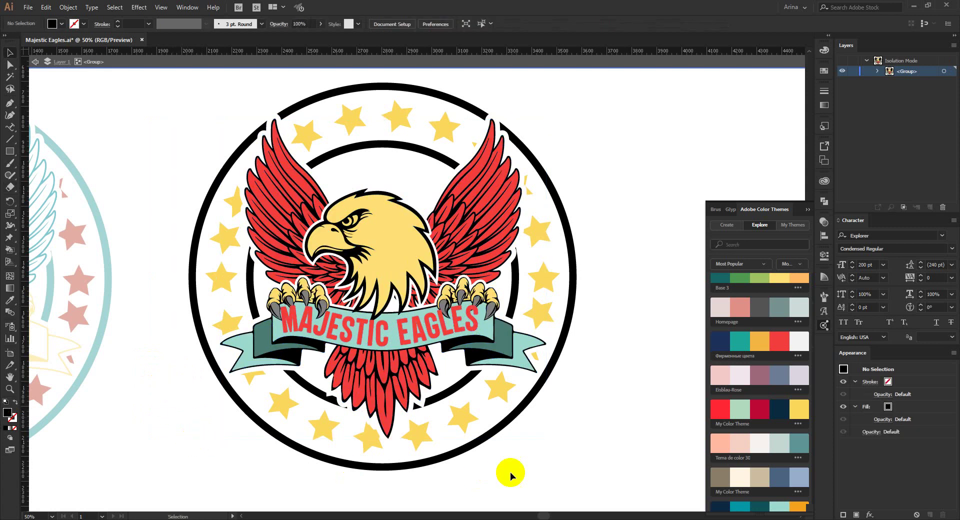
pyautogui.click(492, 436)
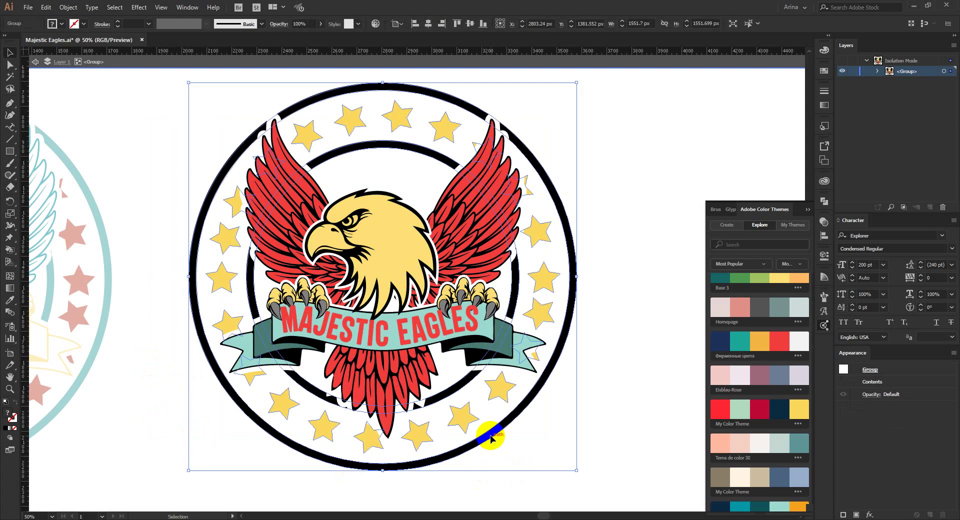
pyautogui.click(131, 394)
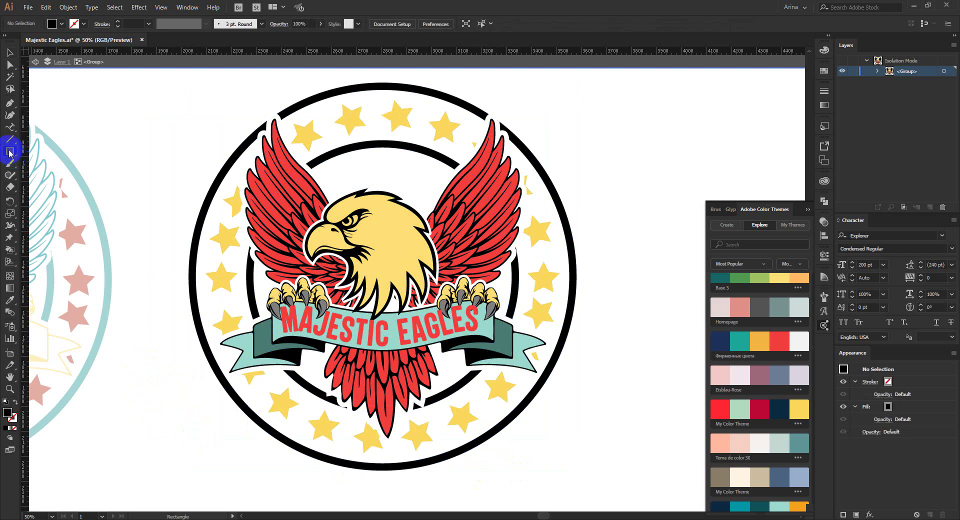
# Draw a square left of the badge and fill it dark teal after trying red, green and teal.
pyautogui.moveTo(115, 371); pyautogui.dragTo(164, 421)
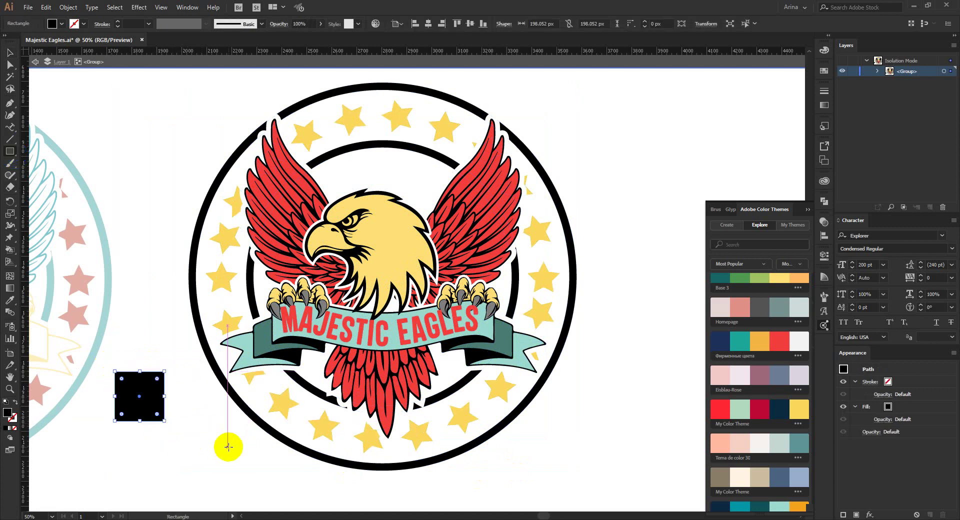
pyautogui.click(784, 341)
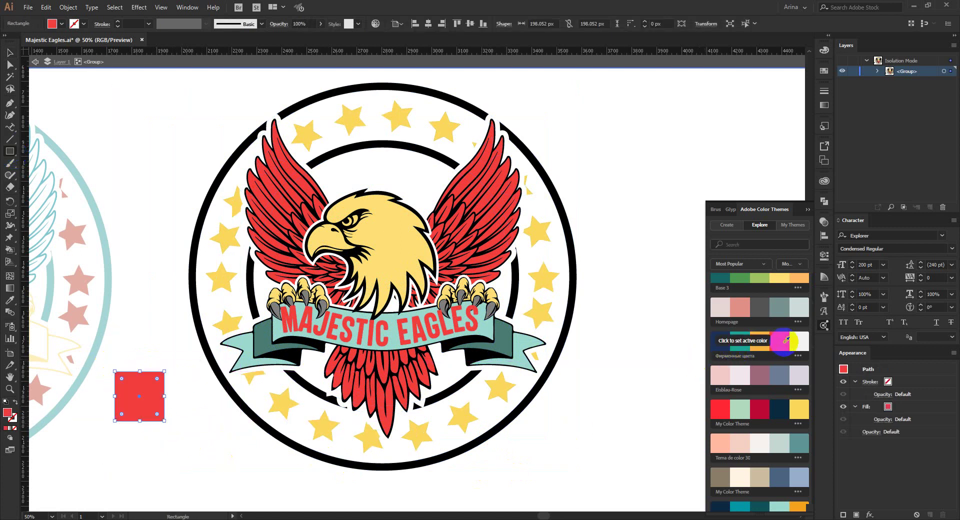
pyautogui.scroll(1, 782, 330)
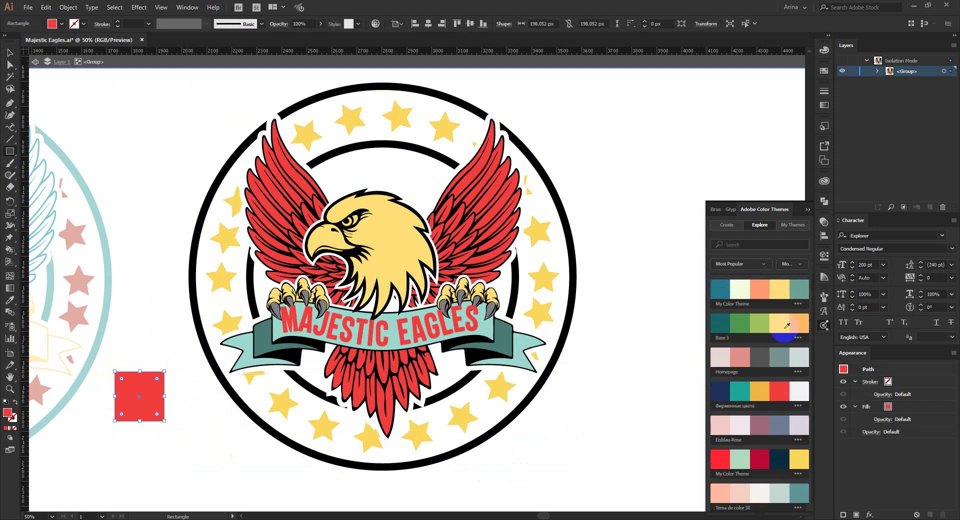
pyautogui.click(740, 323)
pyautogui.scroll(2, 740, 325)
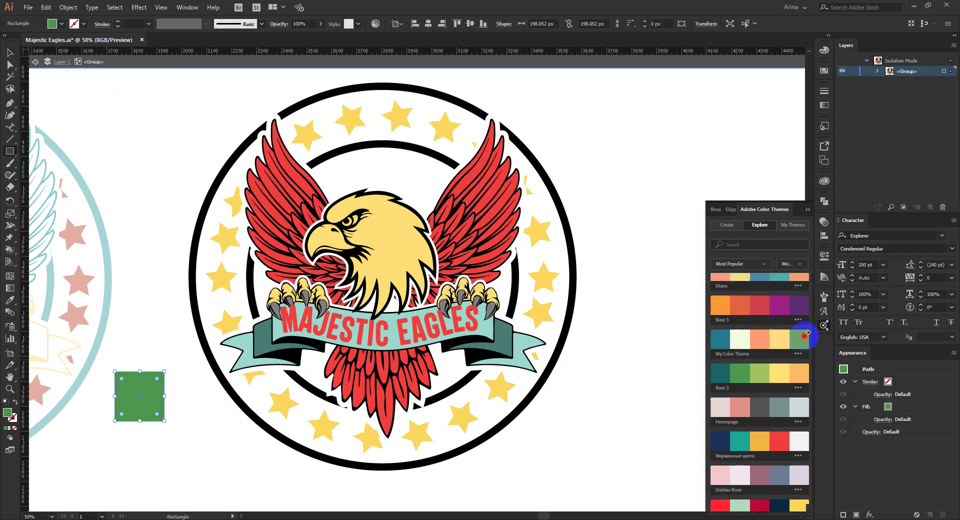
pyautogui.click(805, 335)
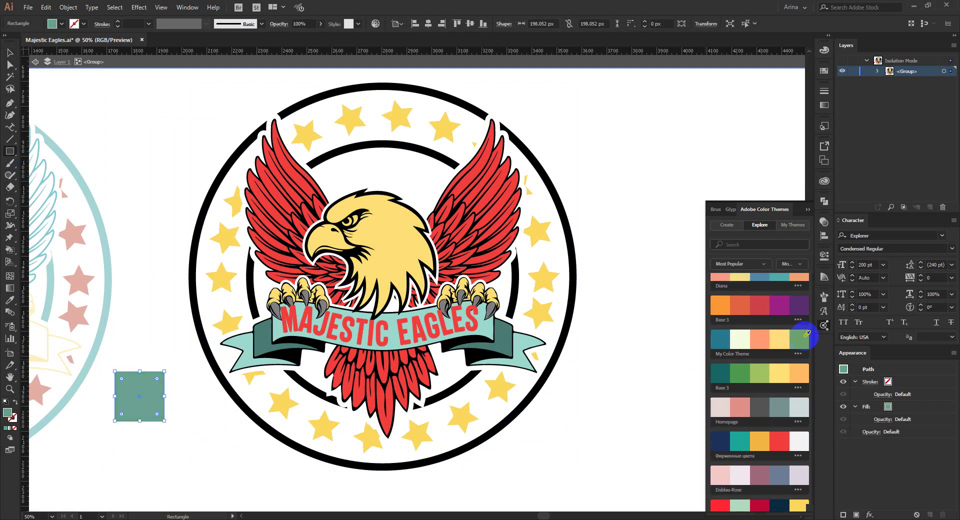
pyautogui.click(723, 340)
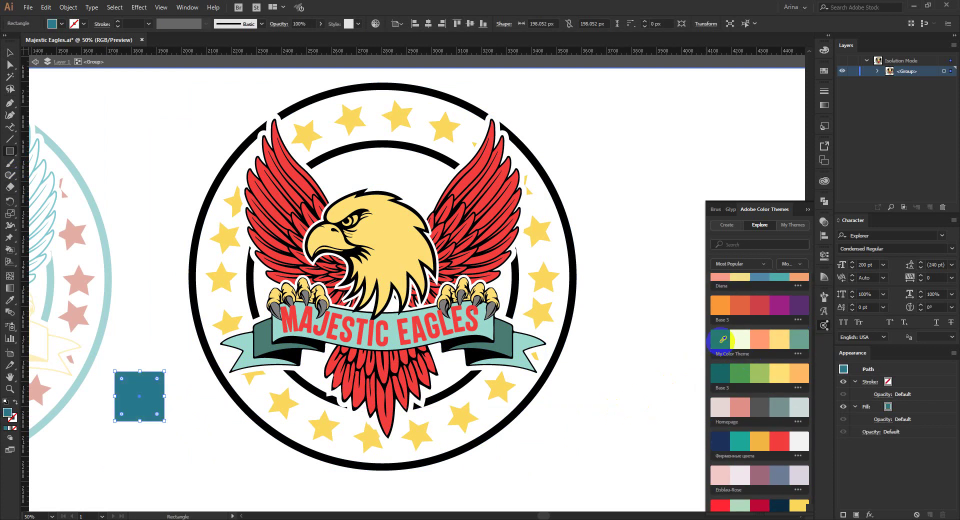
pyautogui.press('v')
pyautogui.click(270, 438)
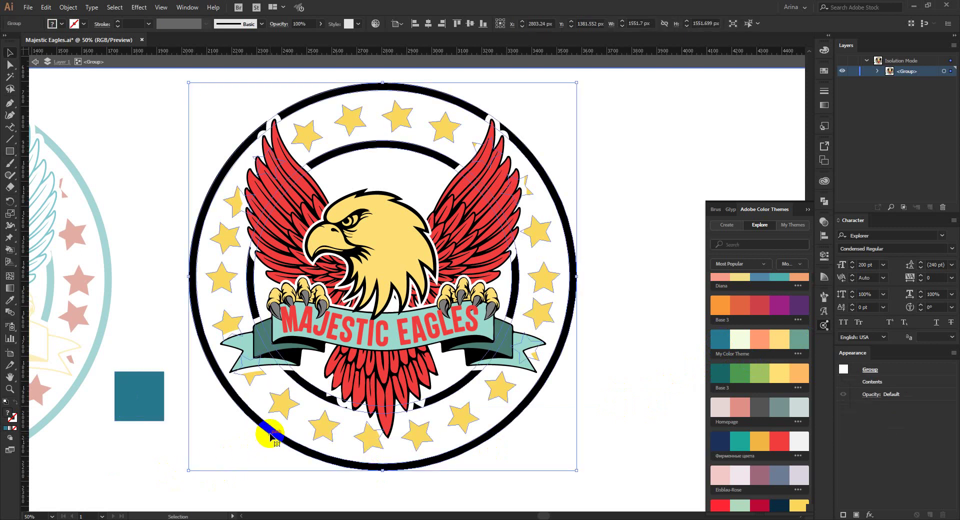
# Sample the square's teal and live-paint the band between the two black circles.
pyautogui.press('k')
pyautogui.keyDown('alt'); pyautogui.click(160, 402); pyautogui.keyUp('alt')
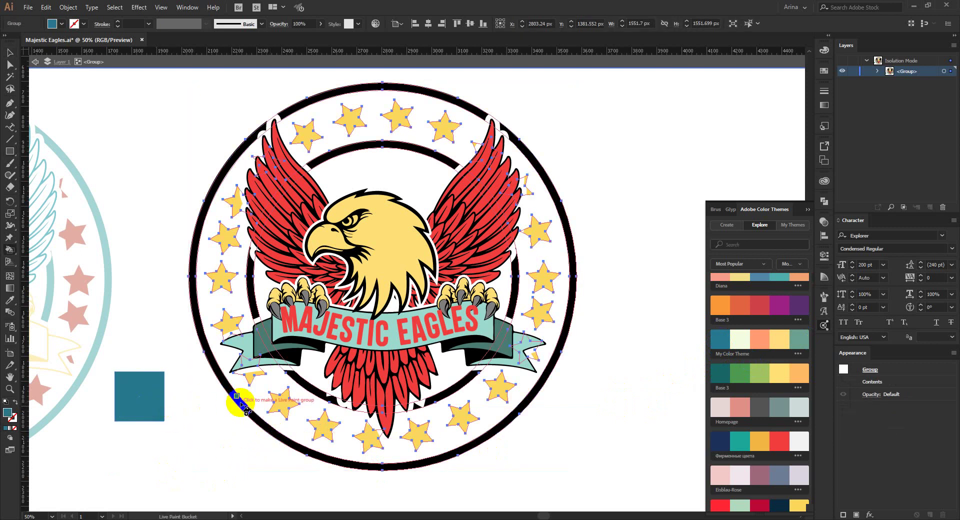
pyautogui.click(260, 391)
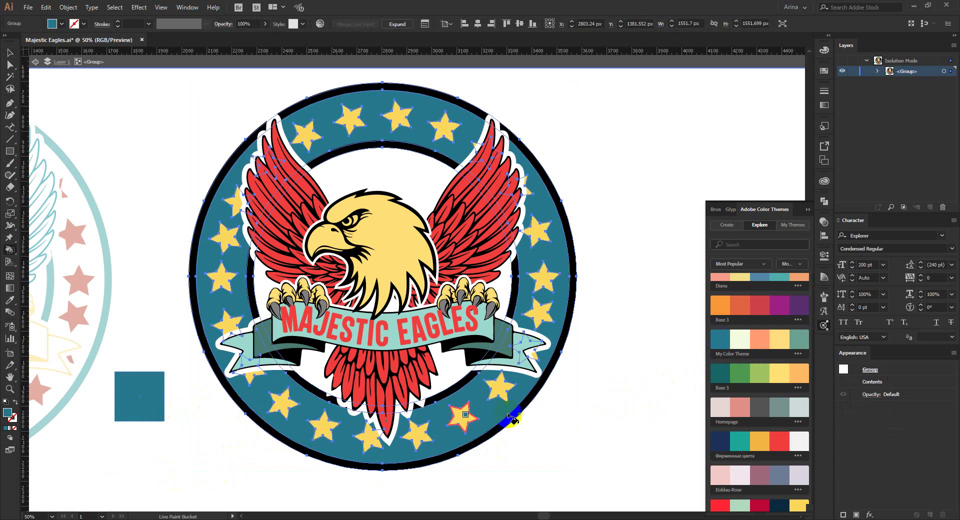
pyautogui.click(553, 405)
pyautogui.press('v')
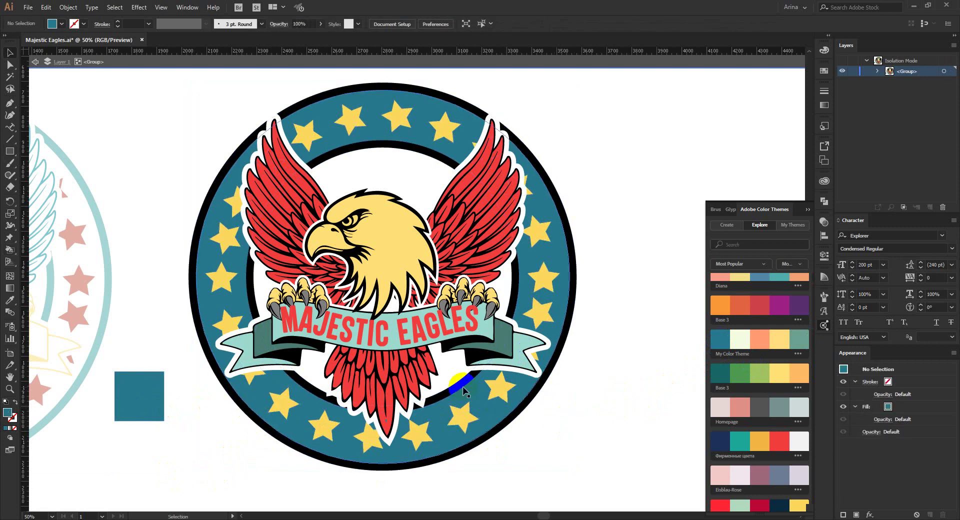
pyautogui.click(457, 388)
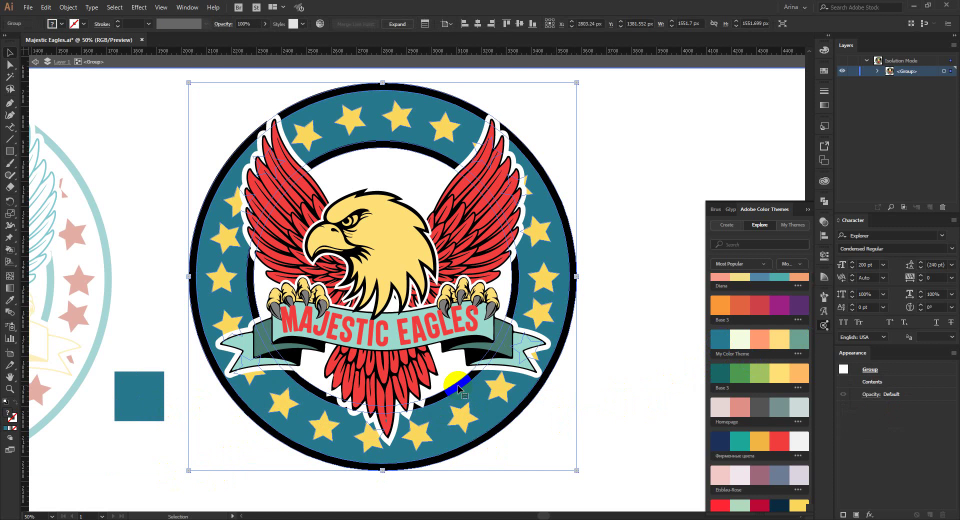
# Try filling inside the inner ring with a theme colour, undo it to keep the centre white, and exit isolation.
pyautogui.press('k')
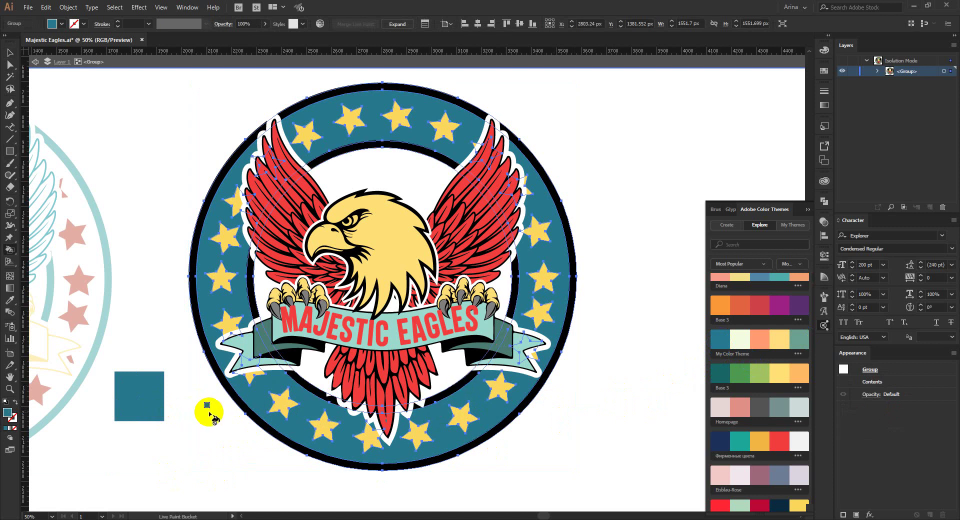
pyautogui.click(795, 336)
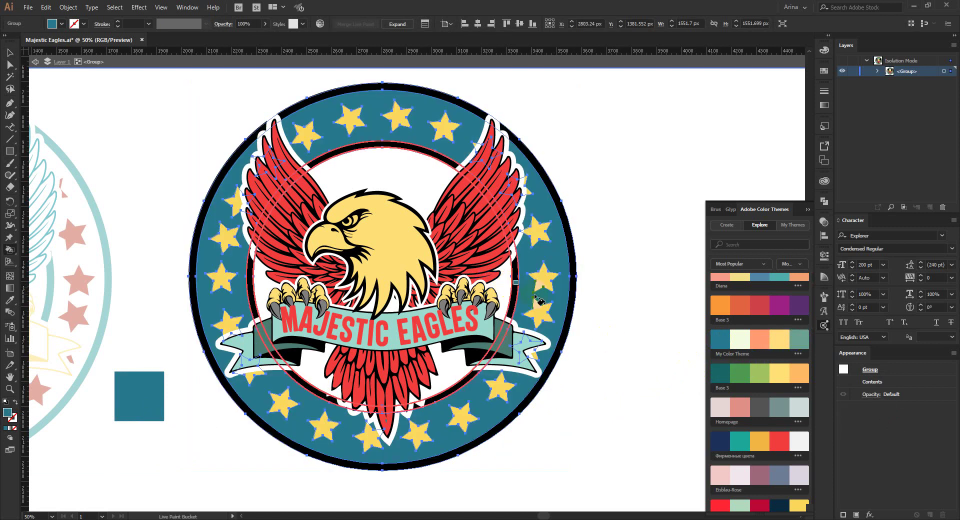
pyautogui.click(371, 172)
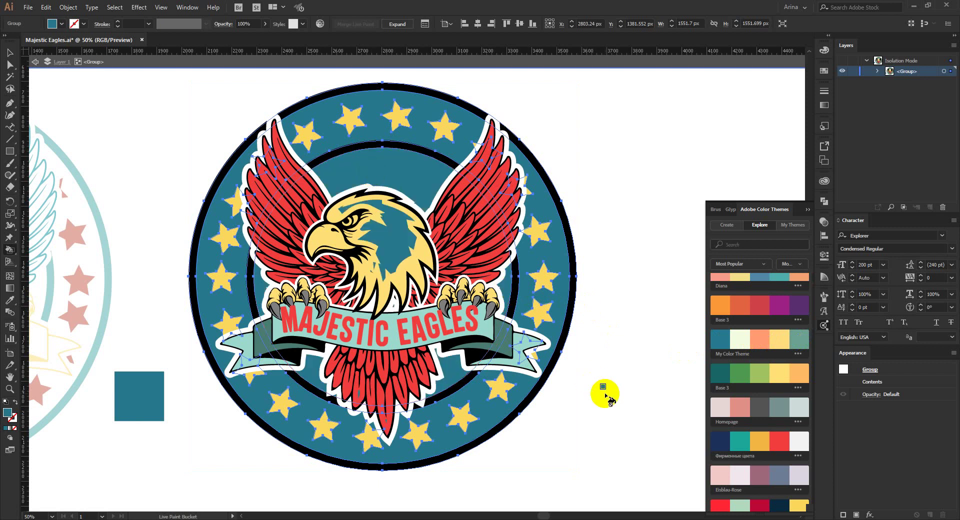
pyautogui.press('v')
pyautogui.hotkey('ctrl', 'z')
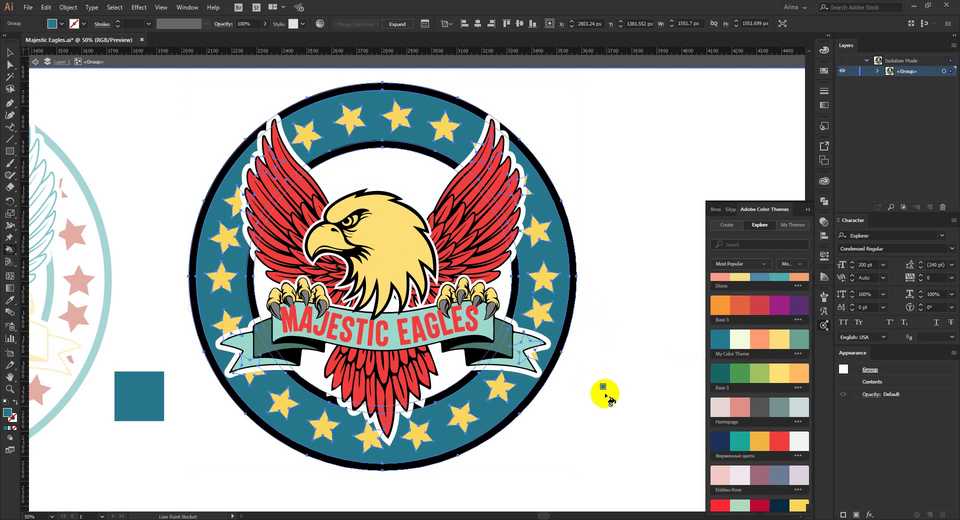
pyautogui.doubleClick(605, 393)
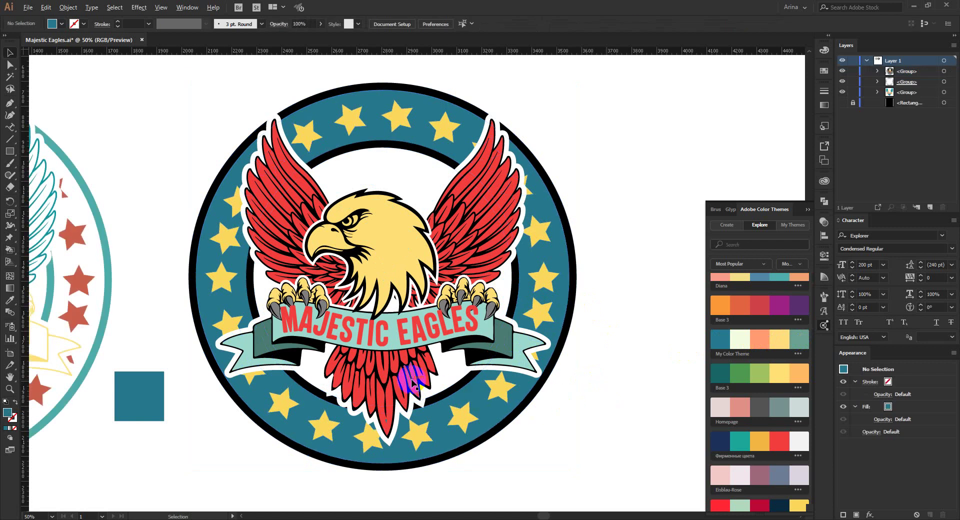
# Delete the teal sample square from inside the emblem group.
pyautogui.scroll(-1, 412, 380)
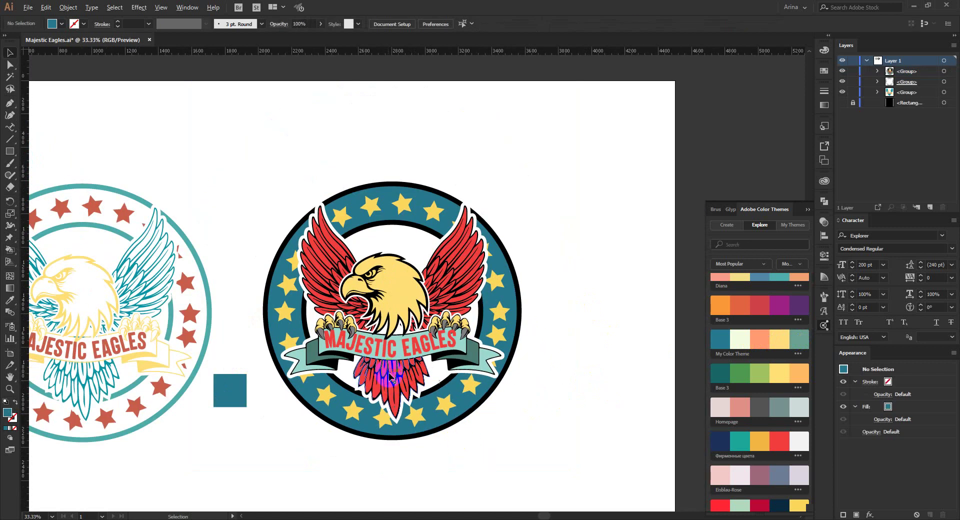
pyautogui.scroll(1, 387, 375)
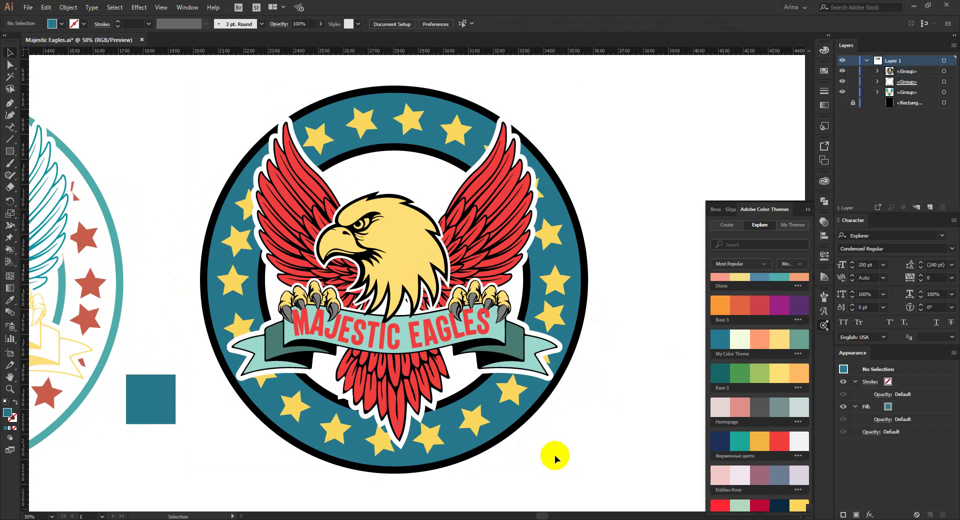
pyautogui.doubleClick(165, 395)
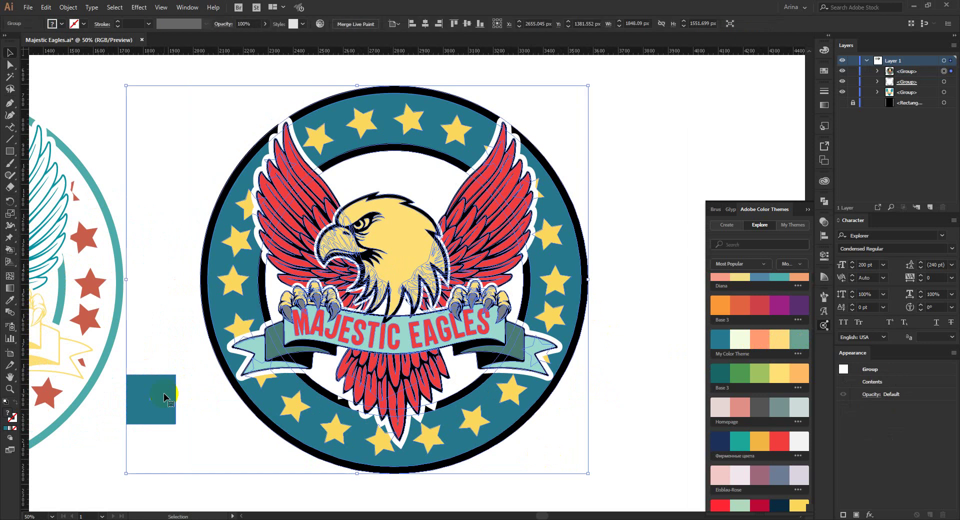
pyautogui.click(165, 396)
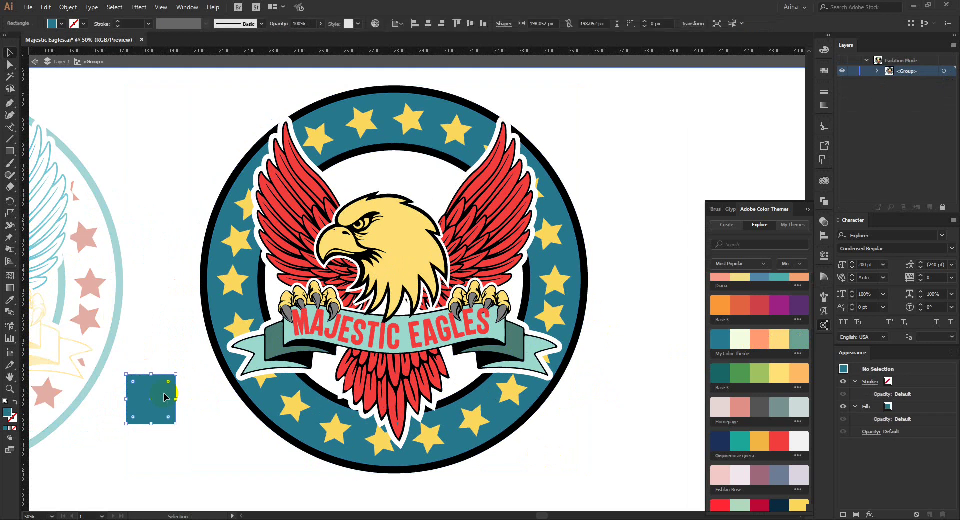
pyautogui.press('Delete')
pyautogui.press('Escape')
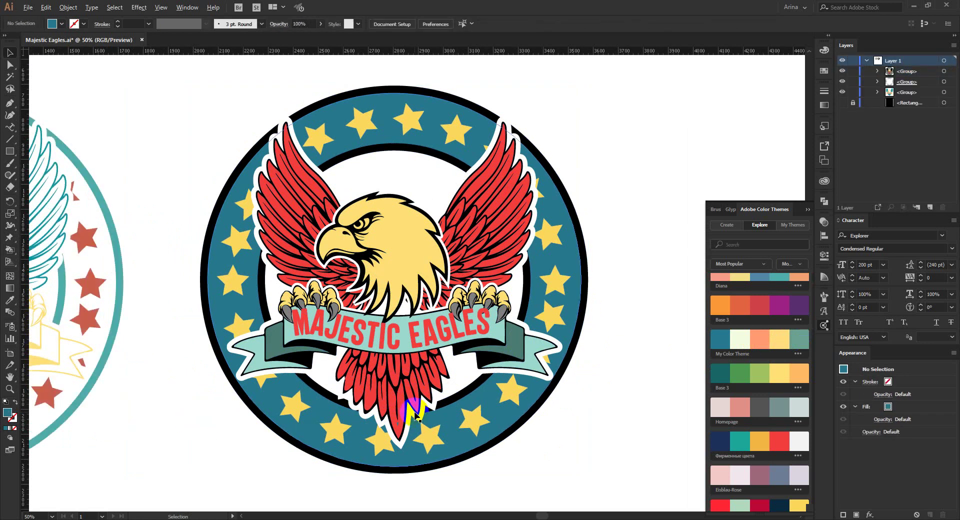
# Close the Color Themes panel and make the black background rectangle visible.
pyautogui.scroll(-1, 416, 416)
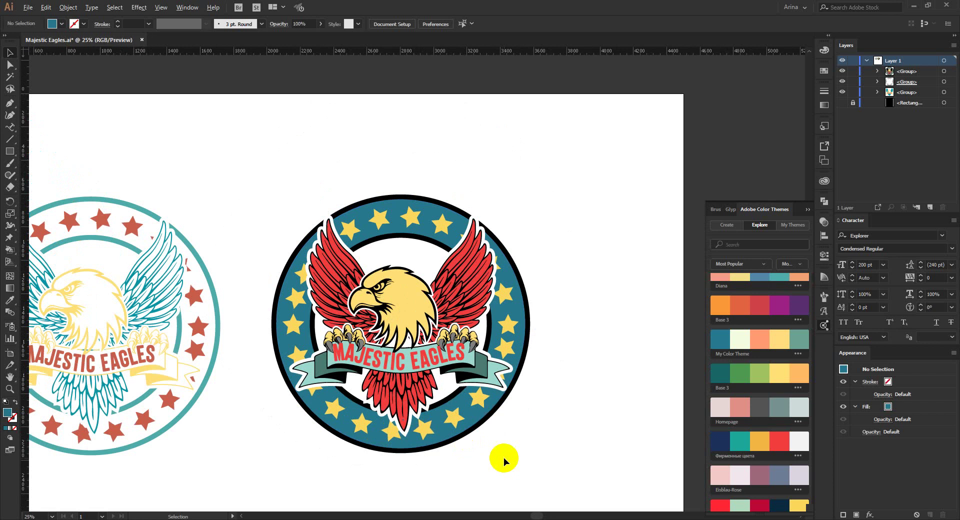
pyautogui.scroll(-1, 503, 457)
pyautogui.scroll(1, 66, 374)
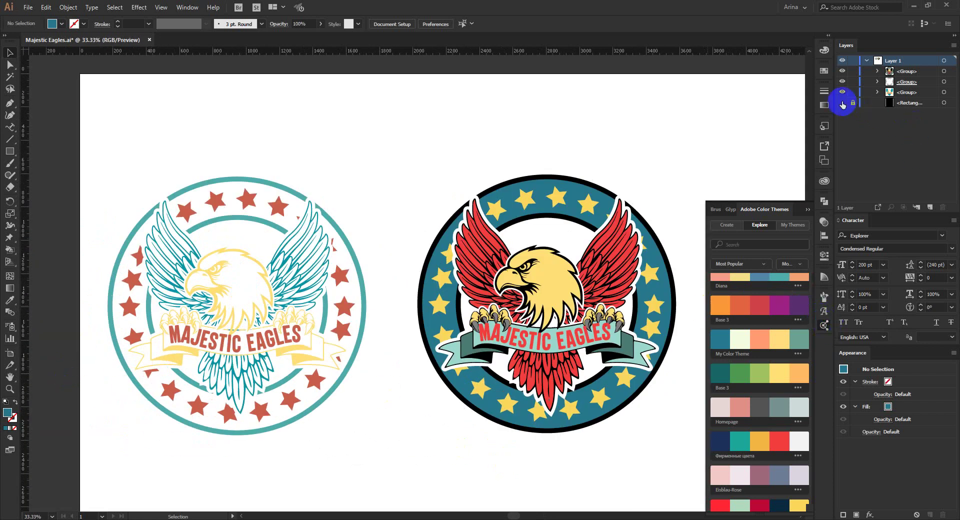
pyautogui.click(824, 325)
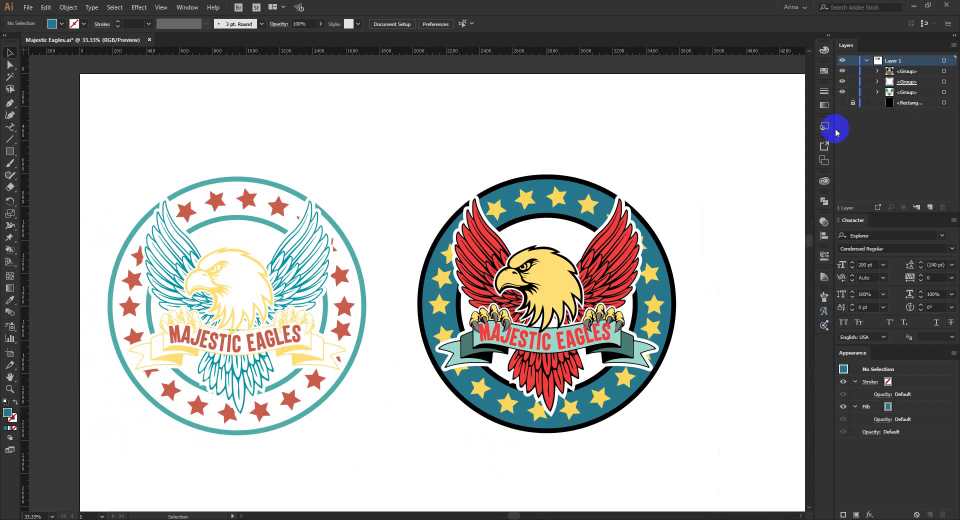
pyautogui.click(842, 102)
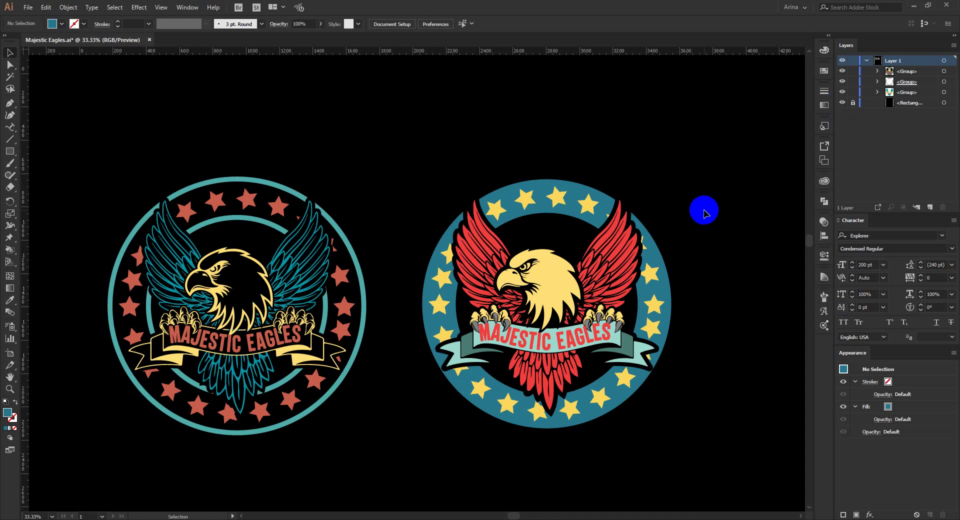
# Offset the right emblem's outline by 20 px and unite the offset shapes into one path.
pyautogui.click(589, 210)
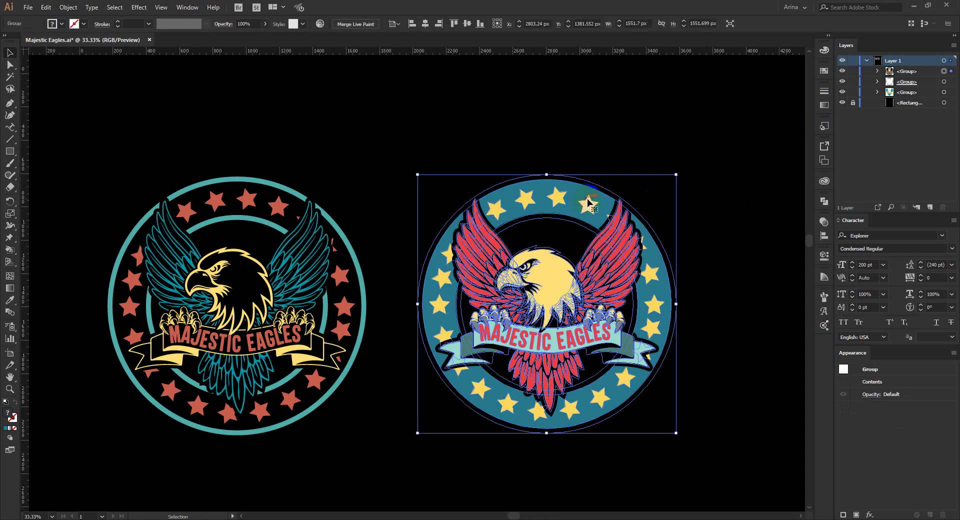
pyautogui.click(69, 7)
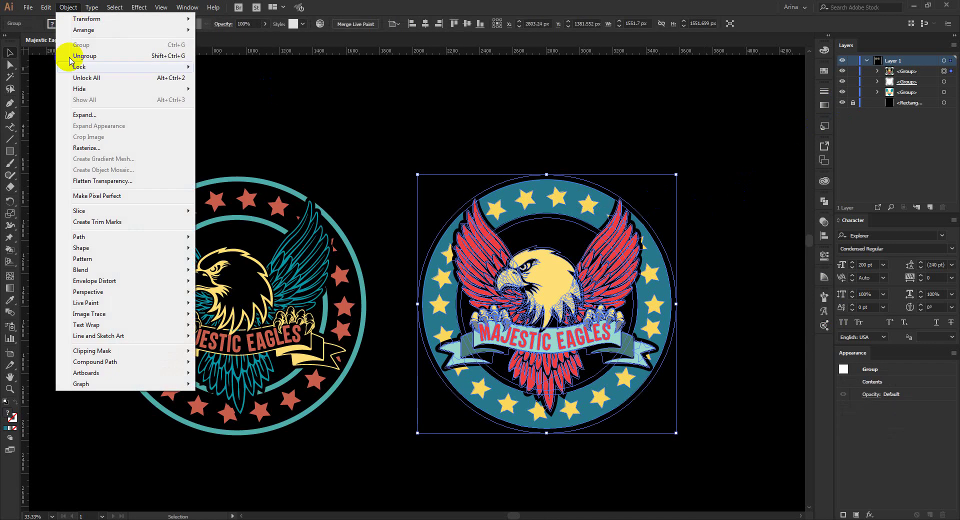
pyautogui.moveTo(80, 236)
pyautogui.click(223, 270)
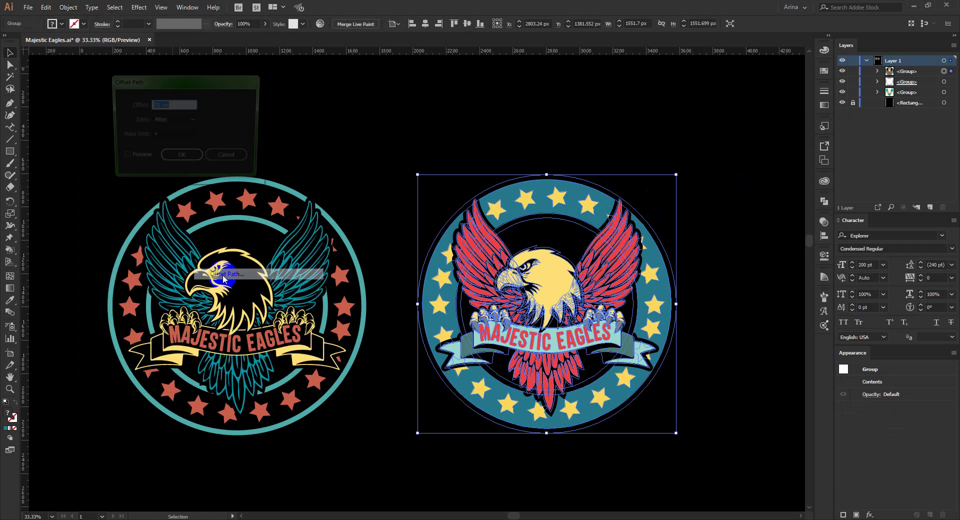
pyautogui.click(138, 163)
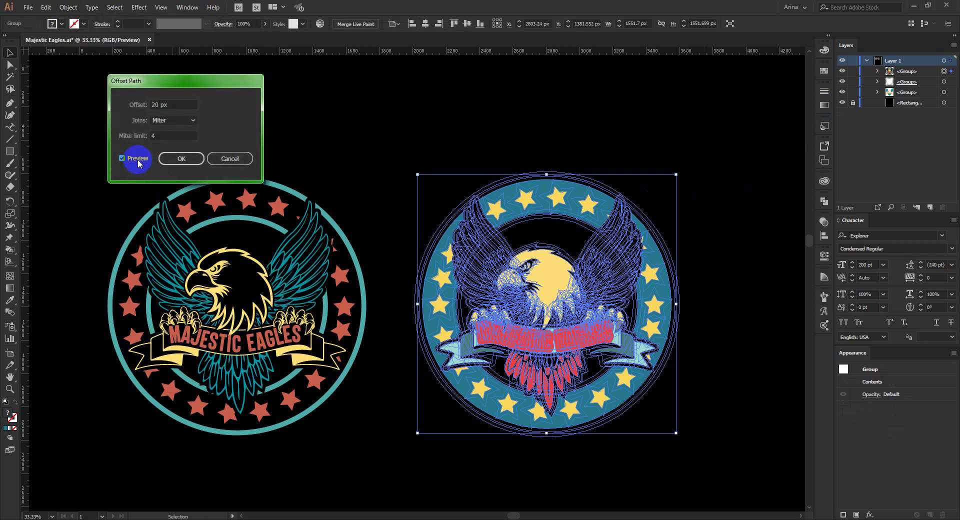
pyautogui.click(181, 158)
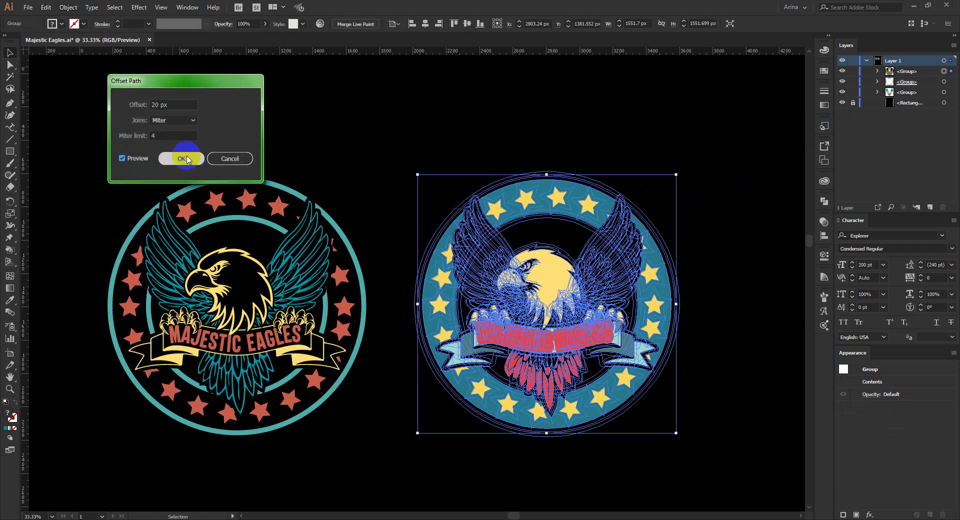
pyautogui.click(824, 200)
pyautogui.click(710, 222)
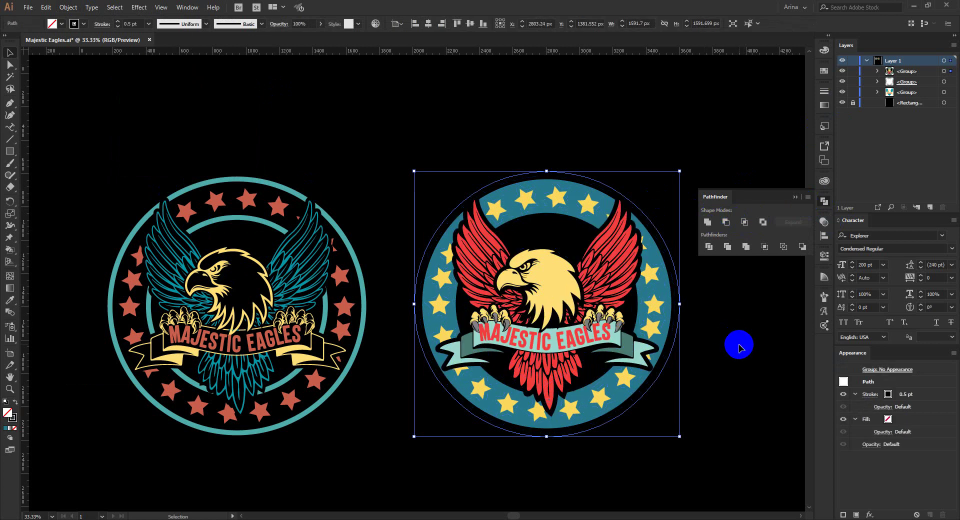
# Give the offset outline a yellow stroke at 20 pt weight, then deselect to review the ring.
pyautogui.hotkey('shift', 'x')
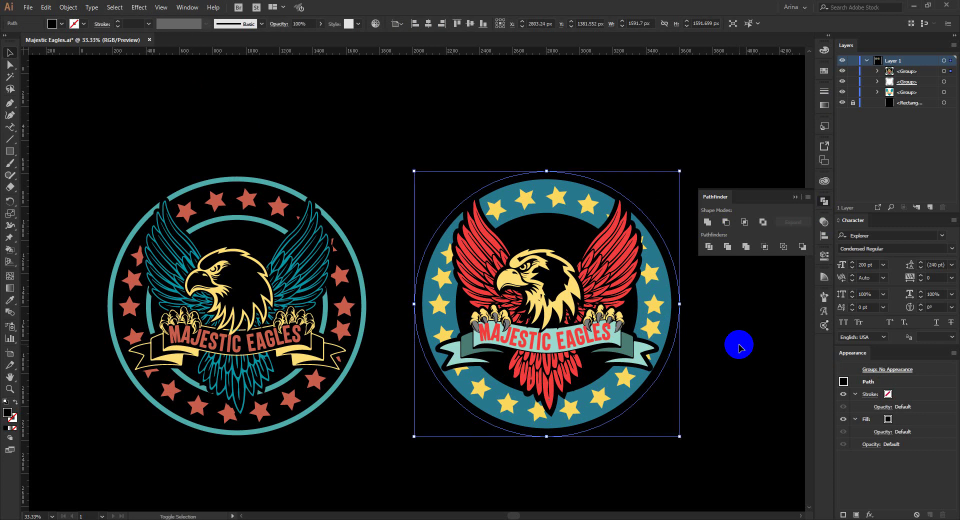
pyautogui.hotkey('shift', 'x')
pyautogui.click(84, 23)
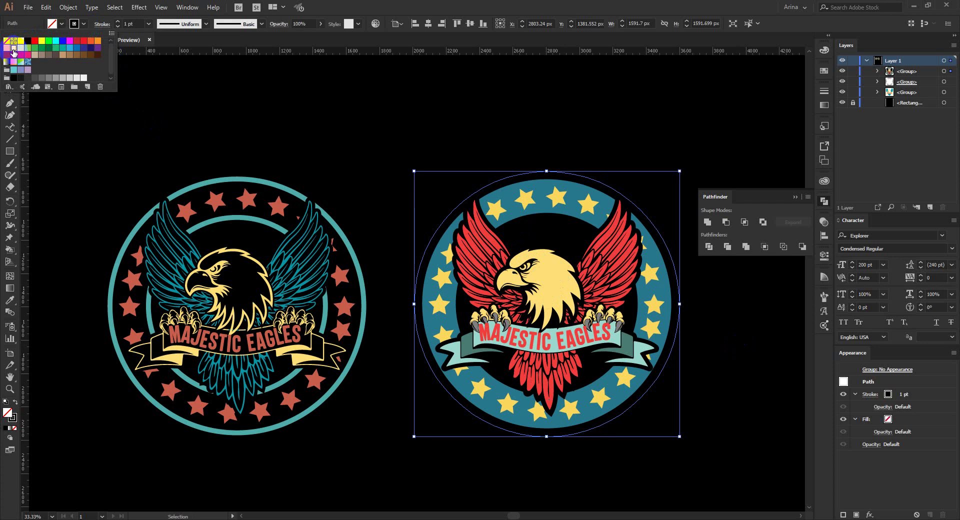
pyautogui.click(132, 23)
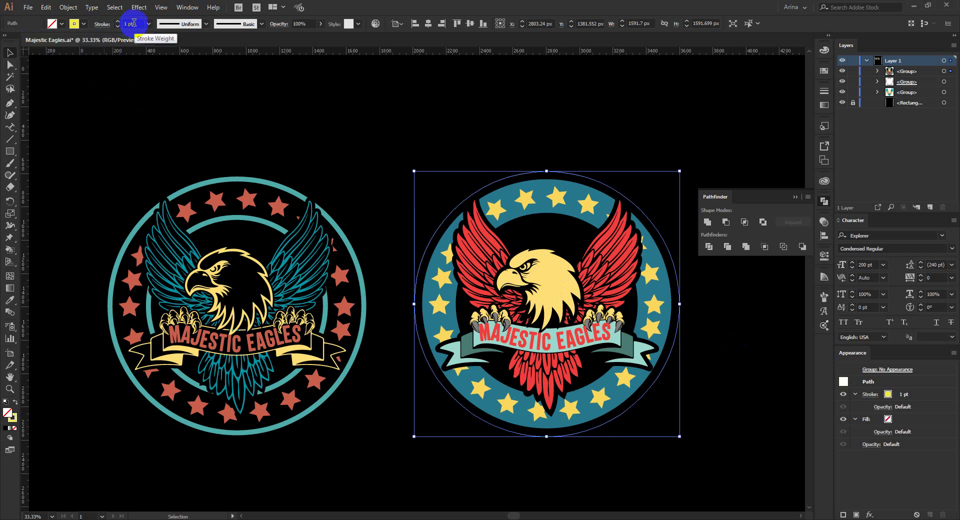
pyautogui.write('10')
pyautogui.press('Return')
pyautogui.write('20')
pyautogui.press('Return')
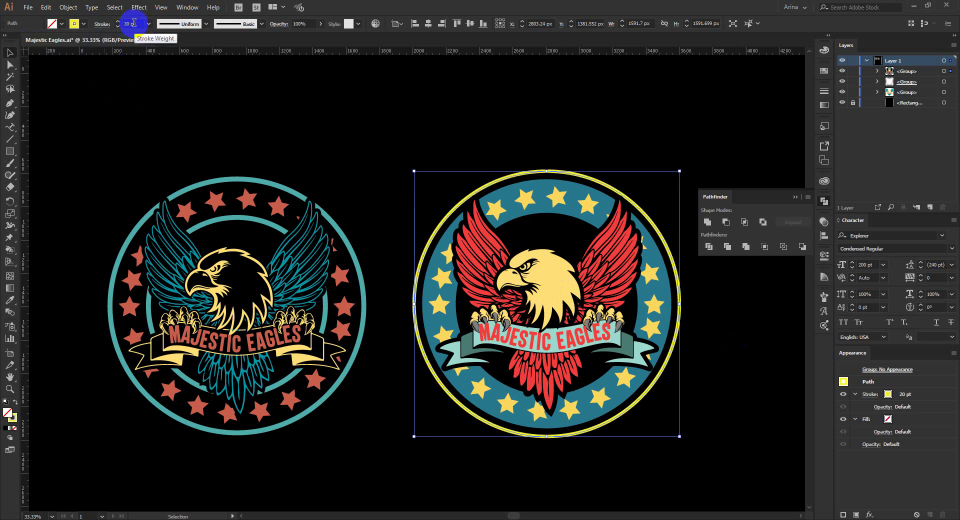
pyautogui.press('Return')
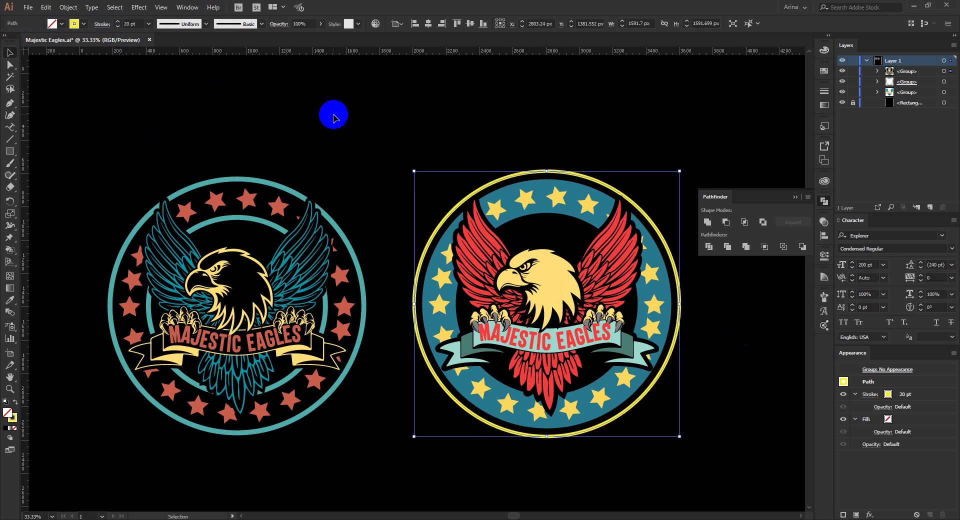
pyautogui.click(459, 136)
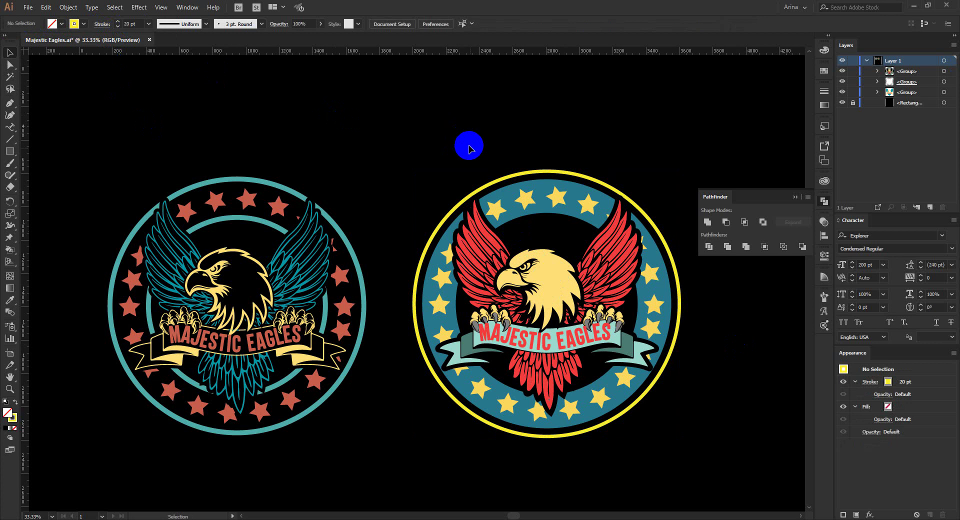
pyautogui.click(499, 179)
# Drill into the emblem group to inspect the ring path, then exit isolation mode.
pyautogui.doubleClick(499, 179)
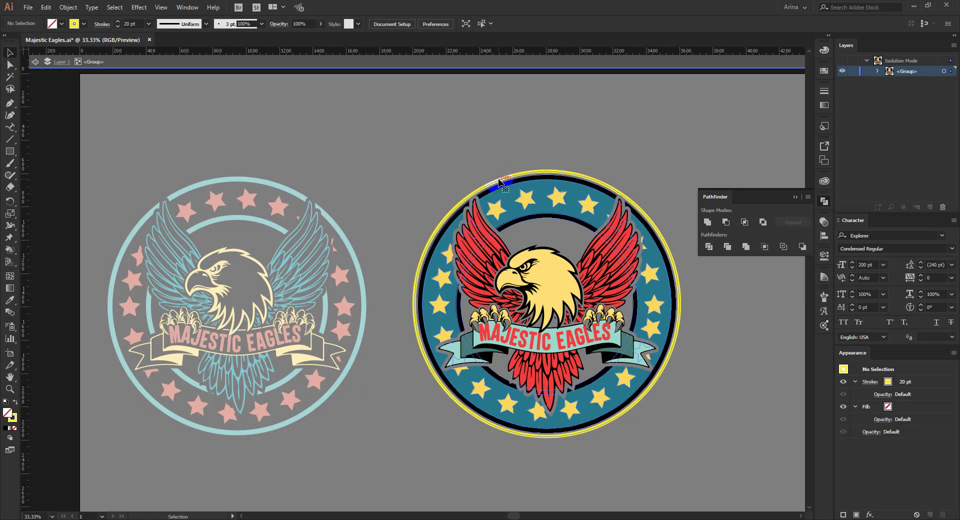
pyautogui.doubleClick(499, 179)
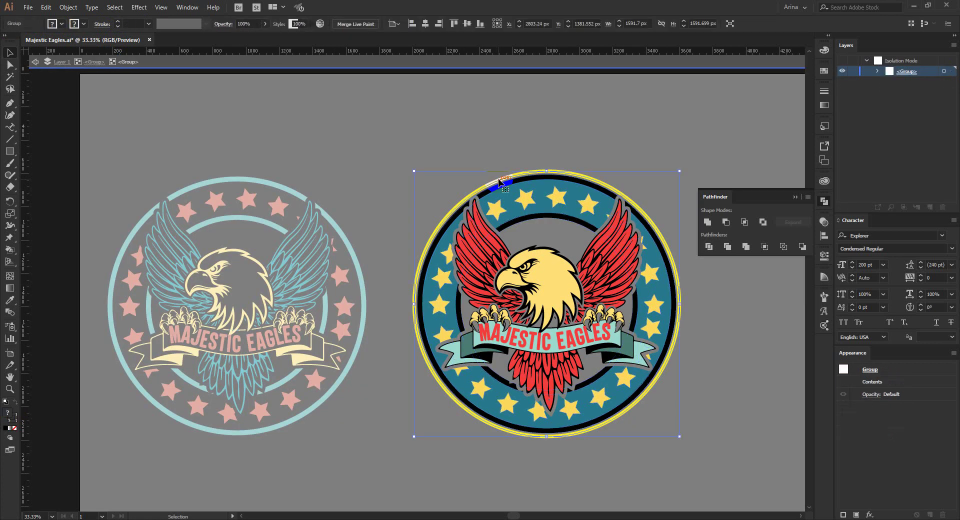
pyautogui.doubleClick(499, 179)
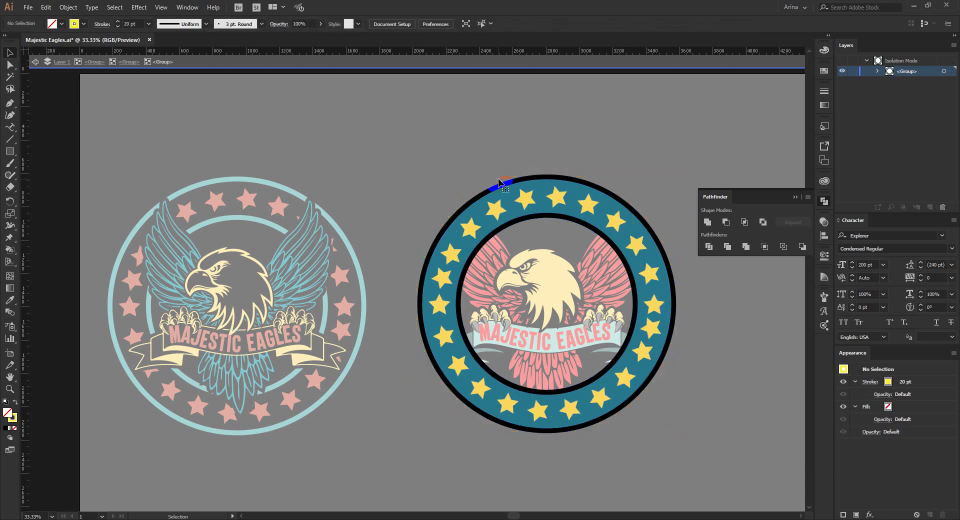
pyautogui.doubleClick(456, 158)
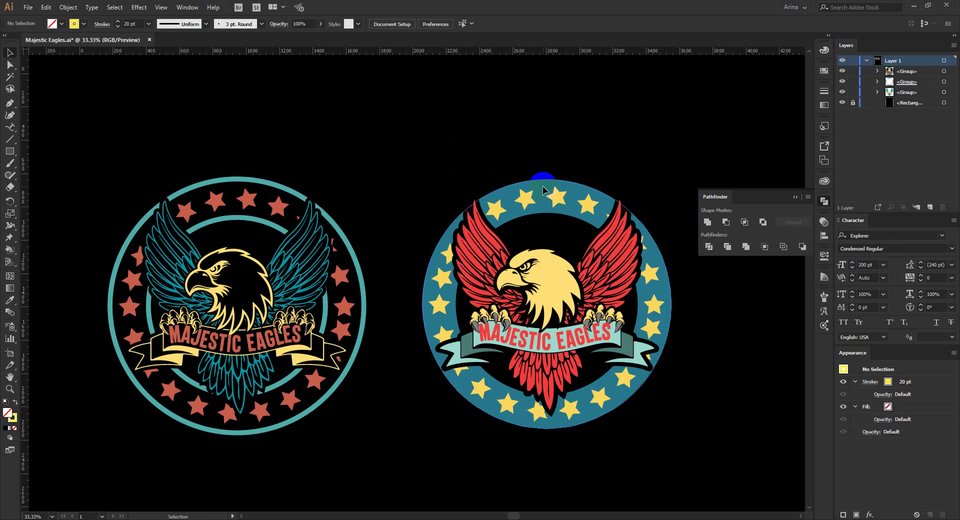
# Hide the black background rectangle in the Layers panel, leaving the emblems on white.
pyautogui.click(844, 103)
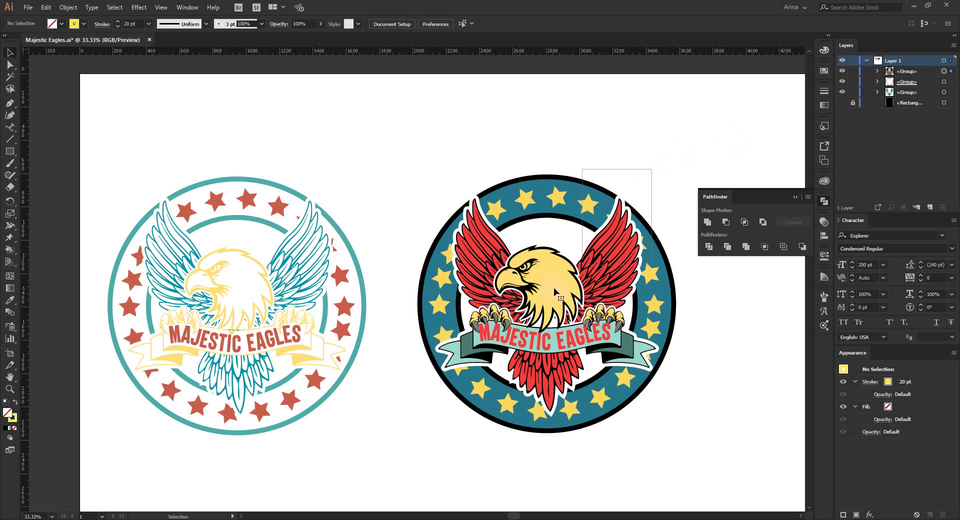
pyautogui.click(632, 388)
pyautogui.scroll(1, 632, 388)
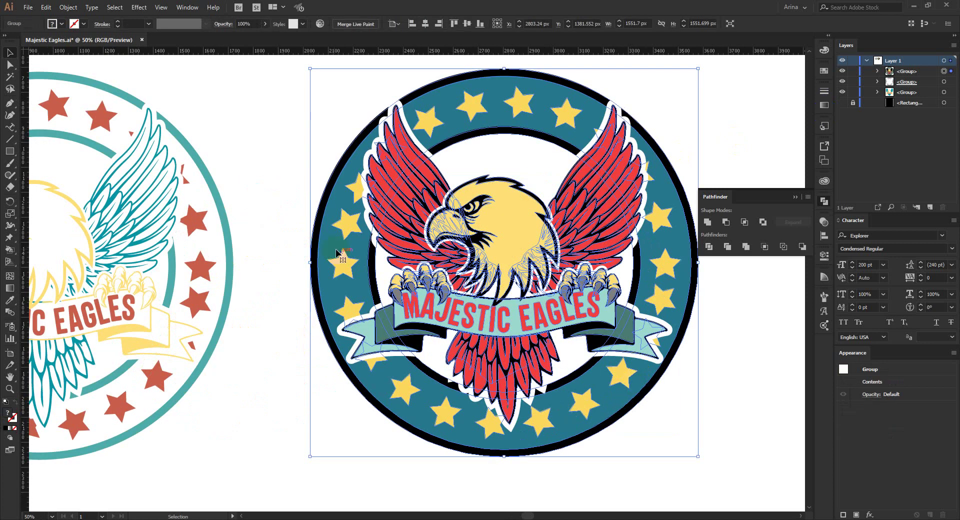
pyautogui.click(278, 230)
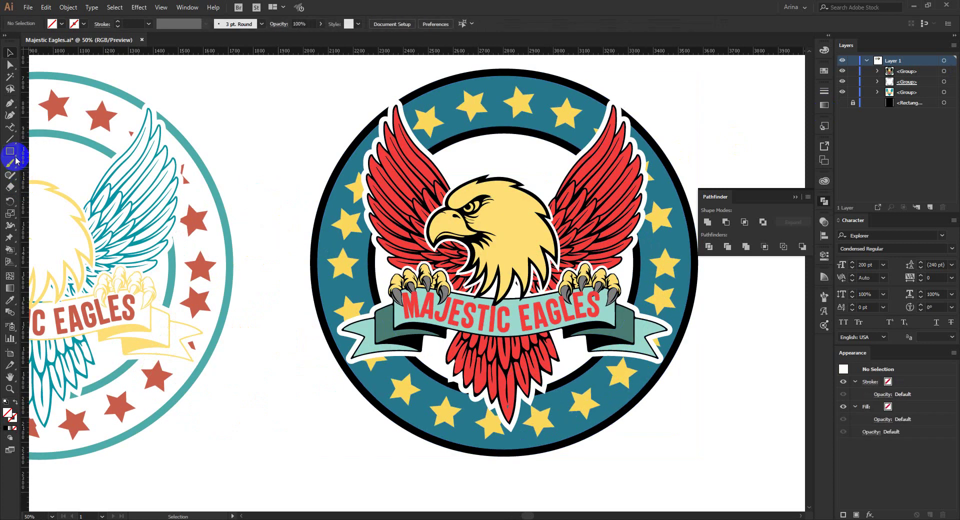
# Draw a circle over the right emblem and fill it yellow-green.
pyautogui.moveTo(14, 156); pyautogui.dragTo(42, 179)
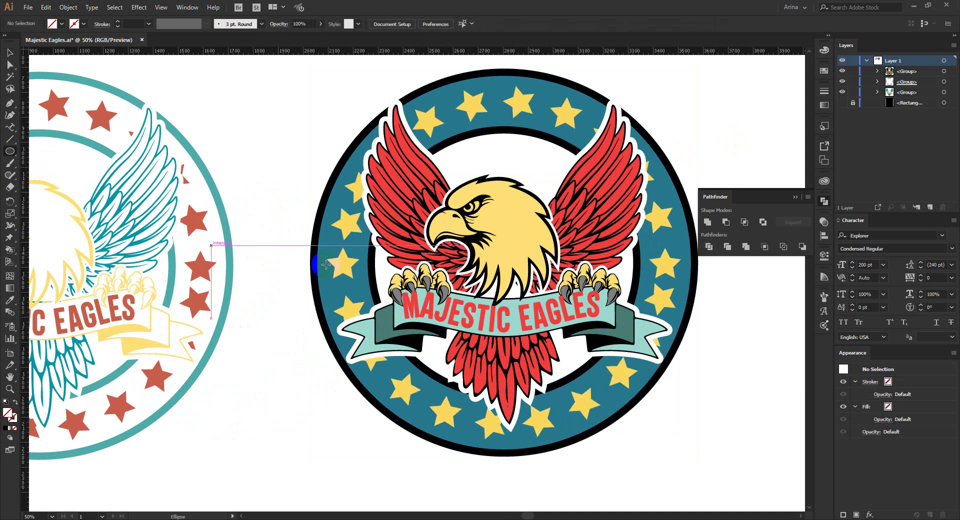
pyautogui.moveTo(507, 260); pyautogui.dragTo(706, 390)
pyautogui.press('v')
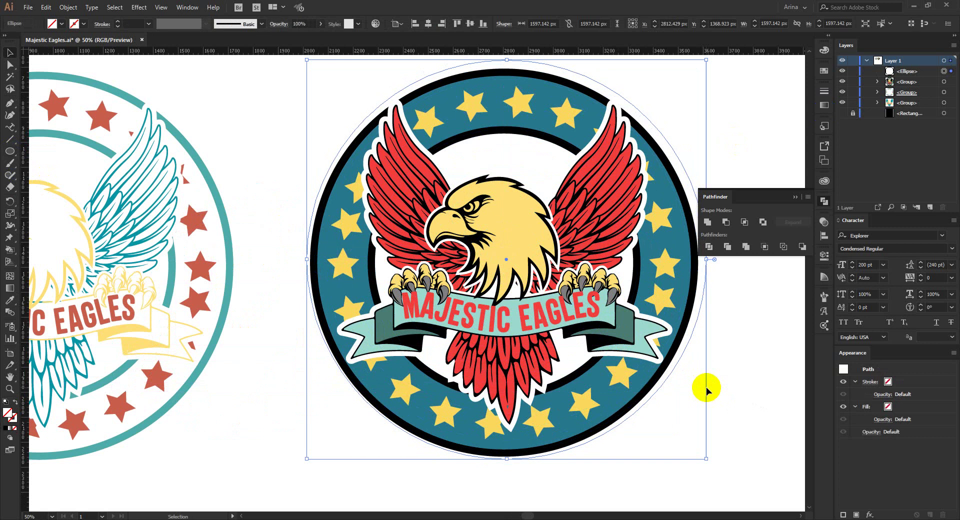
pyautogui.click(62, 24)
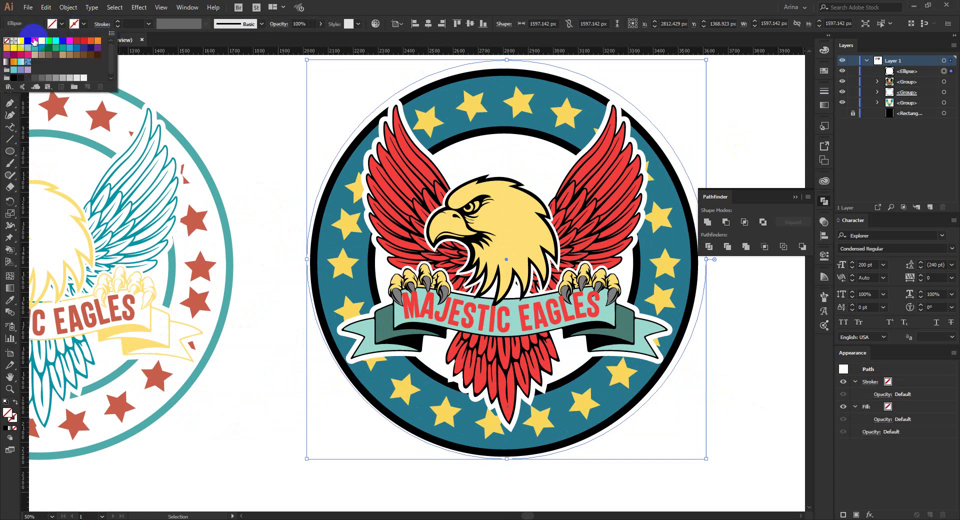
pyautogui.click(34, 41)
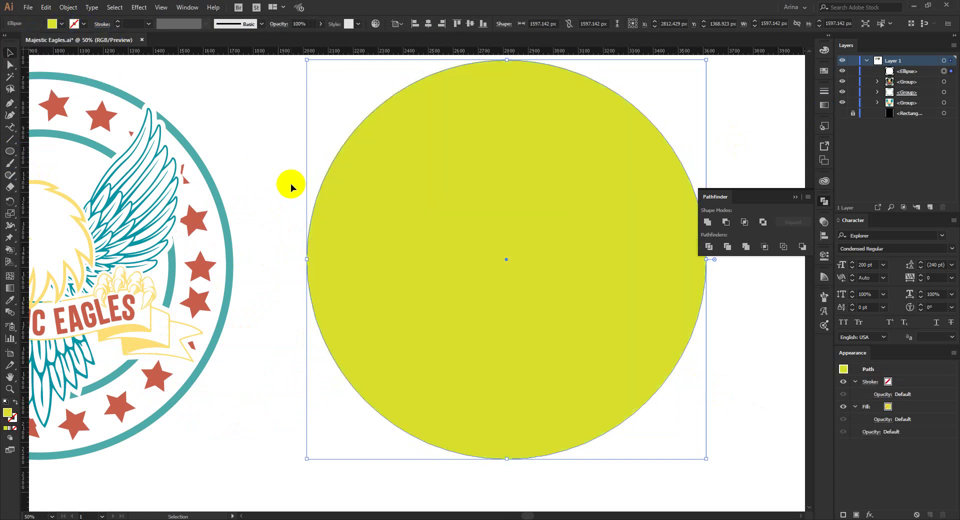
# Centre the circle horizontally and vertically on the emblem and send it to the back.
pyautogui.moveTo(268, 154); pyautogui.dragTo(542, 382)
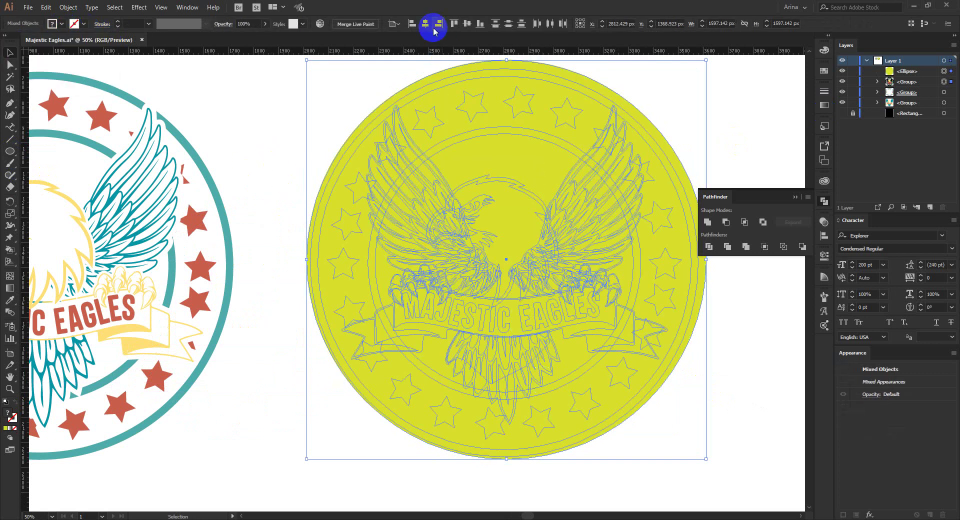
pyautogui.click(395, 23)
pyautogui.click(425, 23)
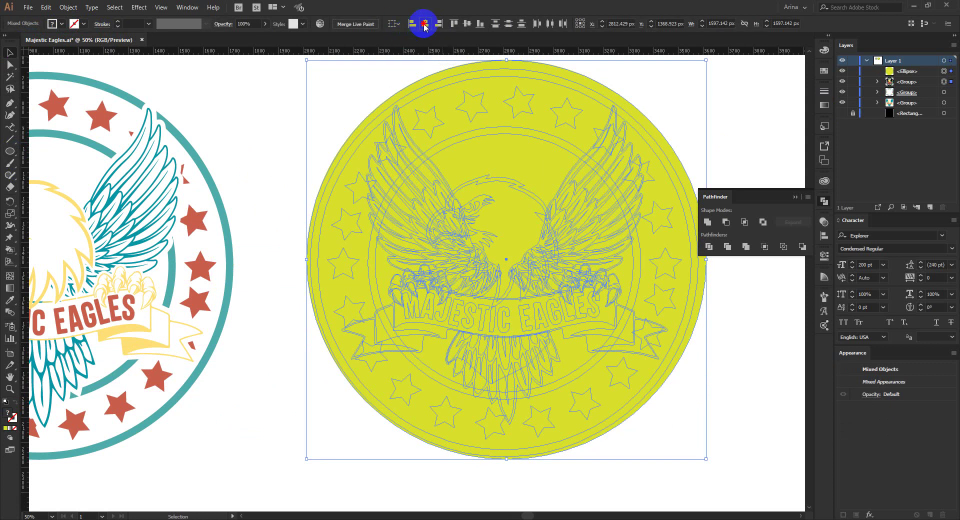
pyautogui.click(466, 24)
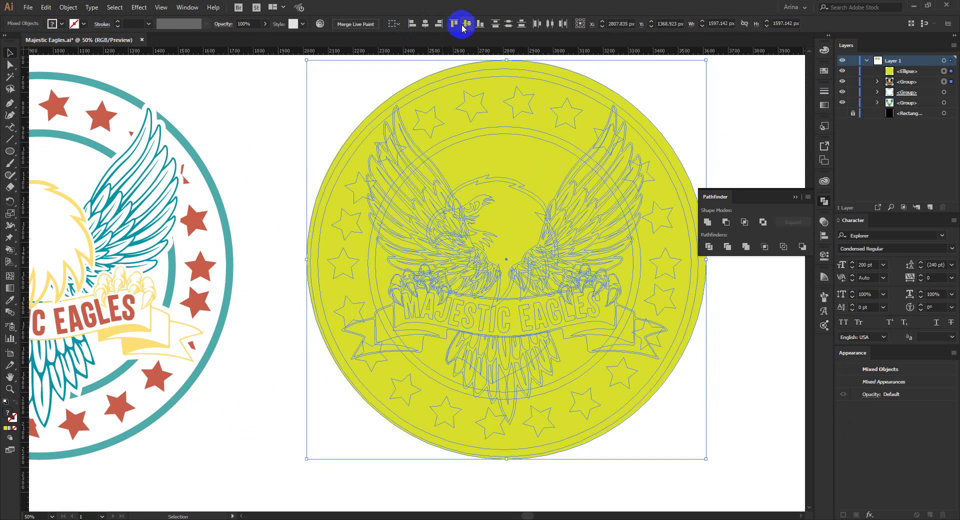
pyautogui.click(768, 381)
pyautogui.click(636, 407)
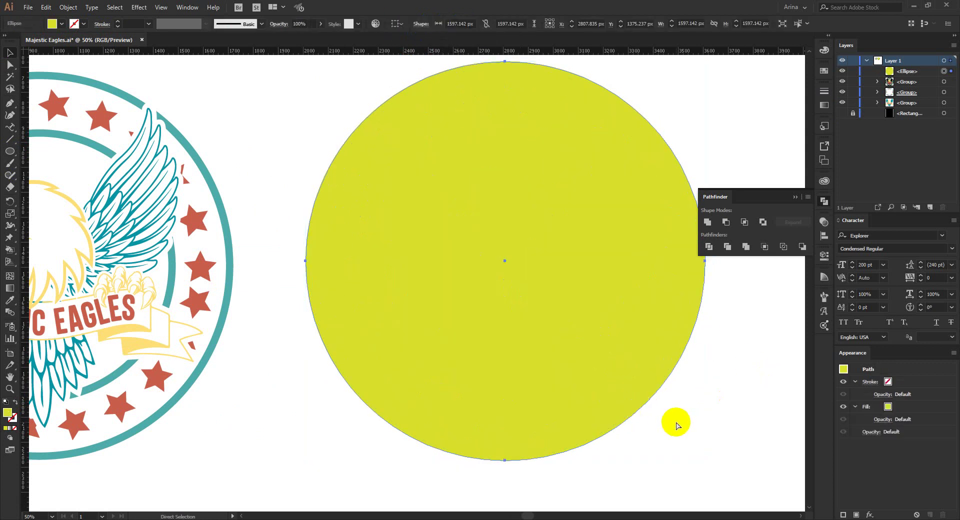
pyautogui.hotkey('ctrl', 'shift', '[')
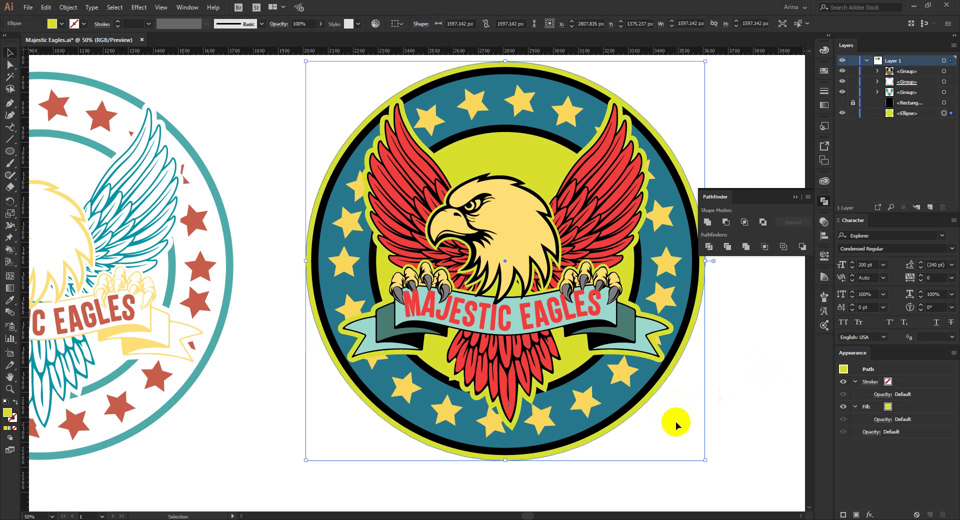
# Try light yellow and blue-teal fills on the circle from the Adobe Color Themes panel.
pyautogui.click(824, 326)
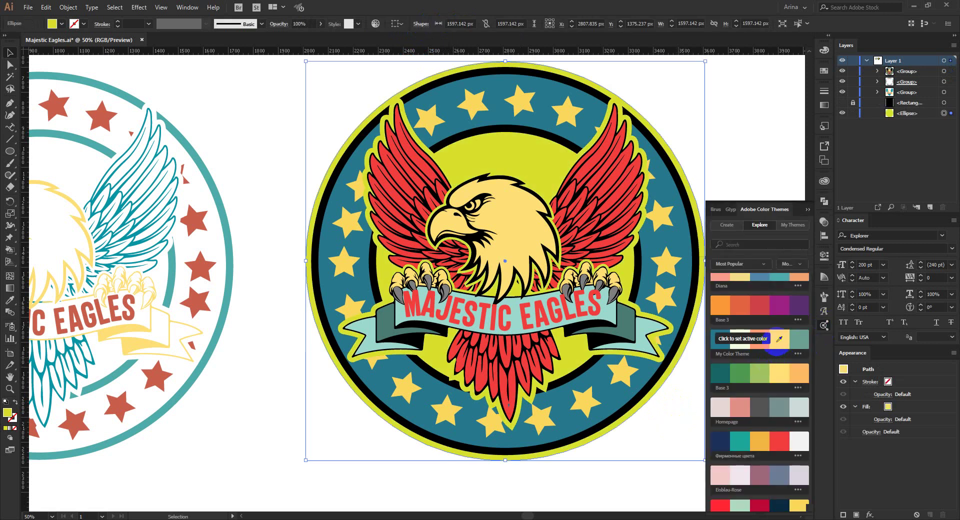
pyautogui.click(779, 341)
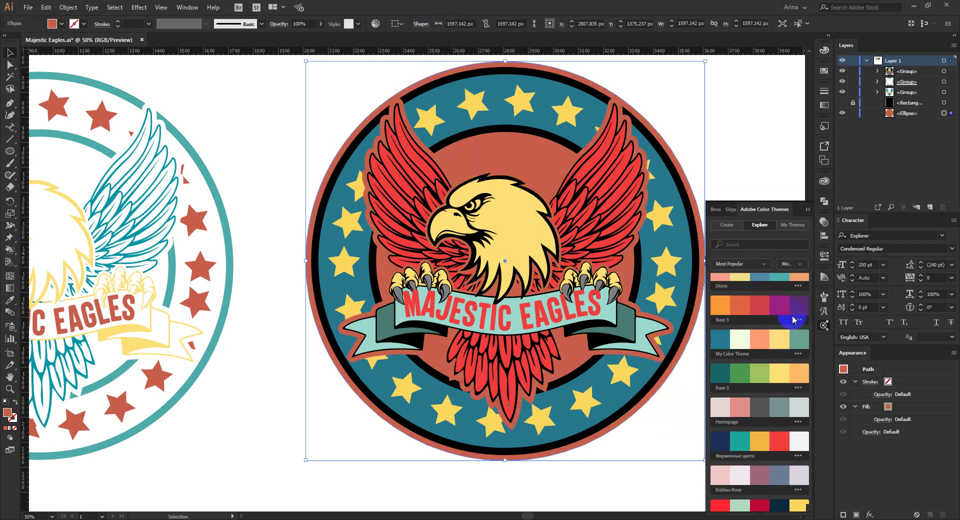
pyautogui.scroll(2, 780, 373)
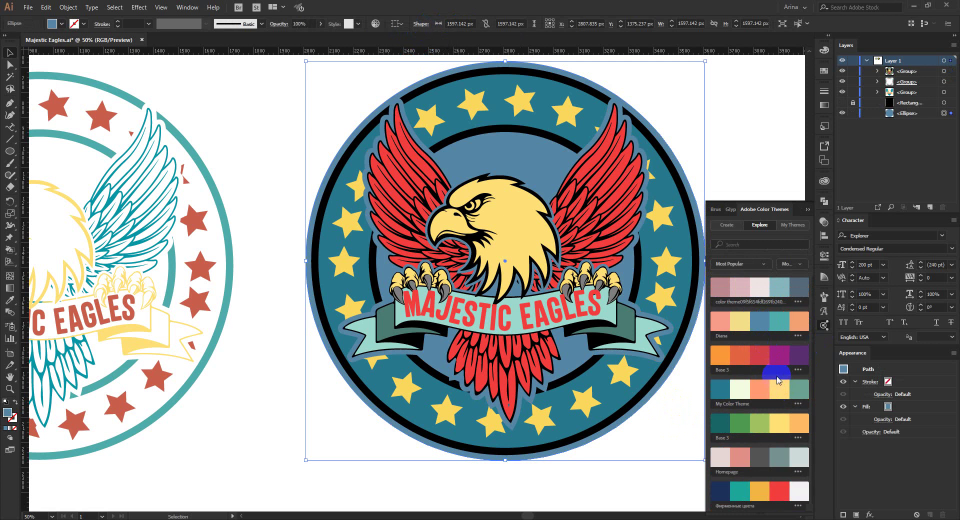
pyautogui.click(779, 287)
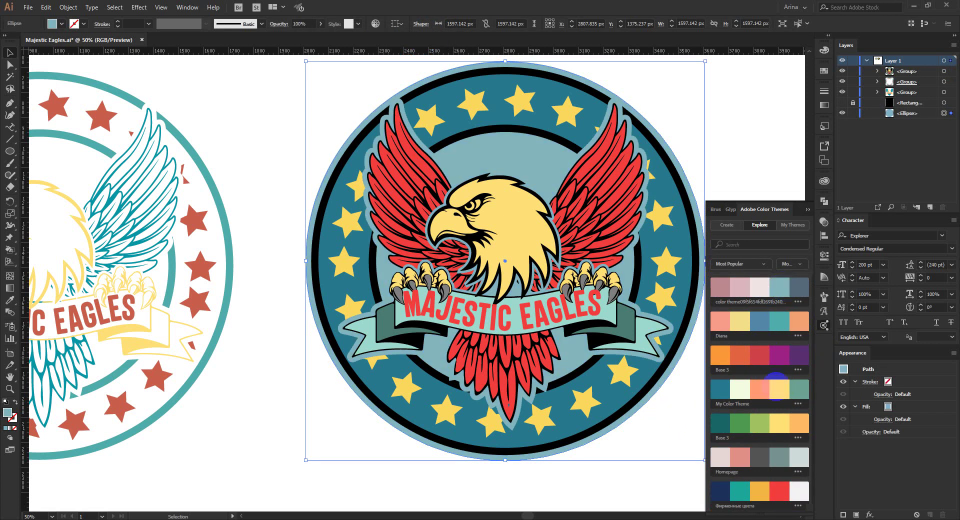
pyautogui.scroll(-5, 781, 413)
pyautogui.scroll(-5, 781, 413)
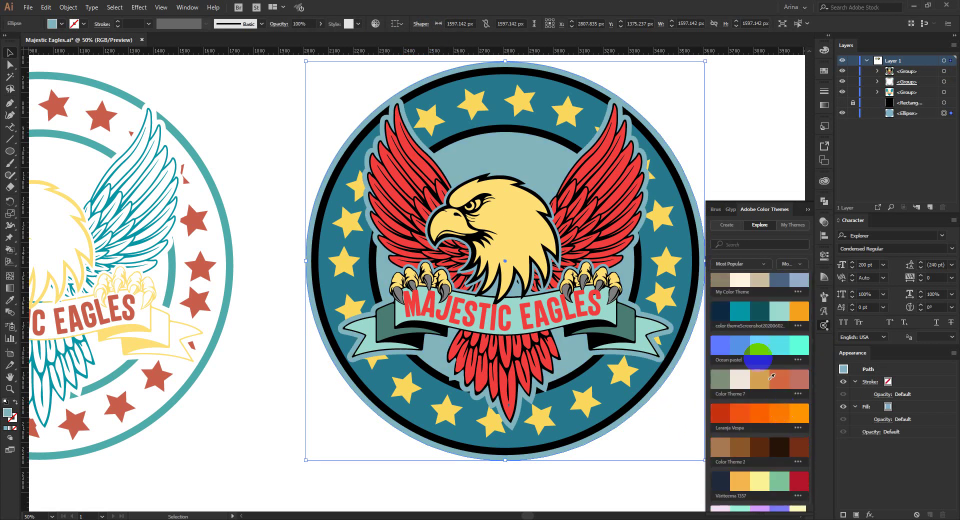
# Try dark navy and dark teal fills, then settle on slate blue for the circle.
pyautogui.click(722, 307)
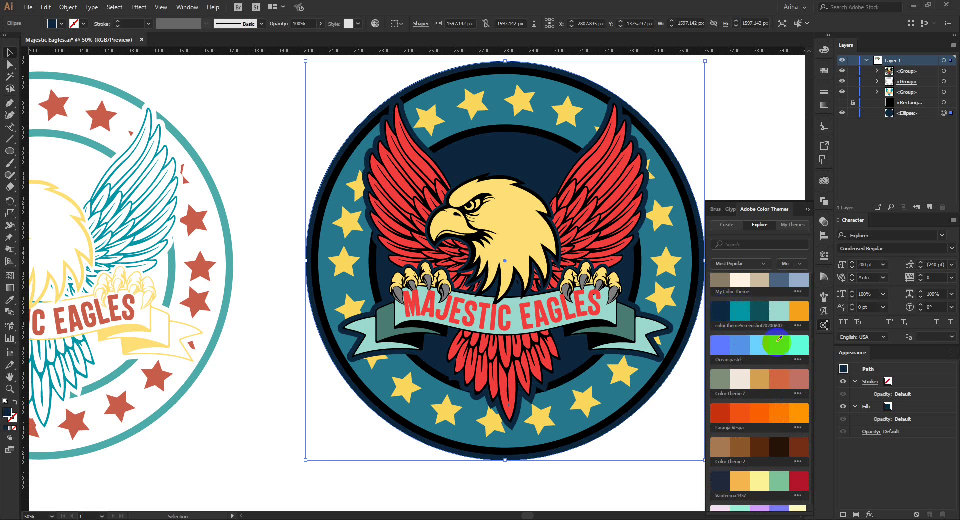
pyautogui.click(765, 311)
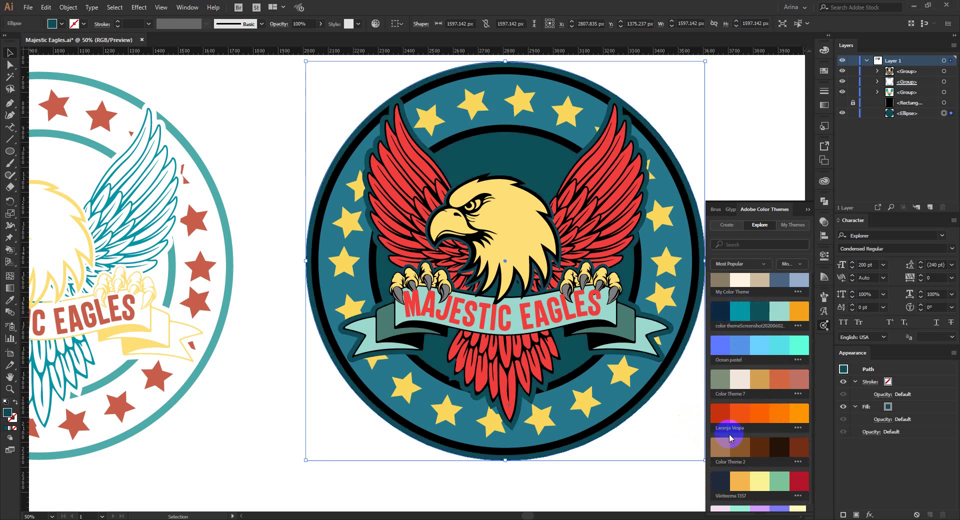
pyautogui.click(757, 429)
pyautogui.scroll(-1, 757, 431)
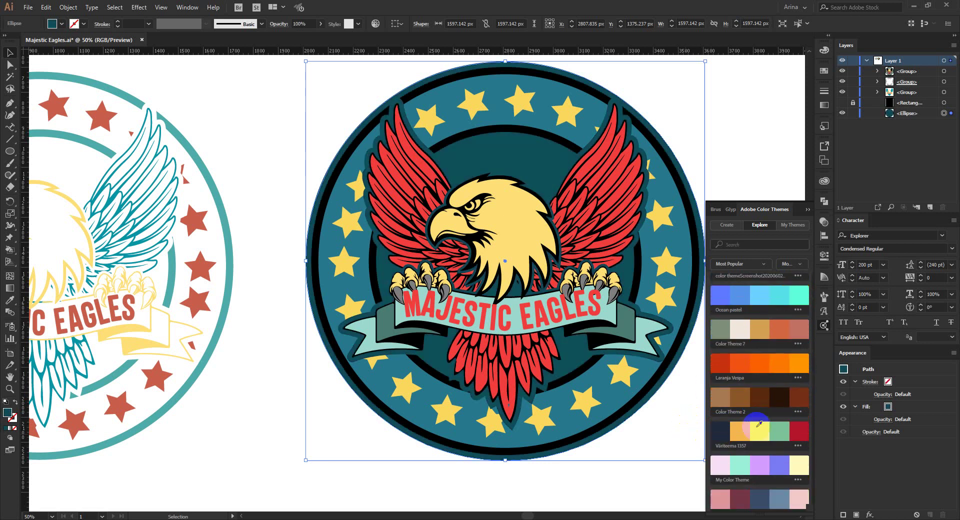
pyautogui.click(724, 429)
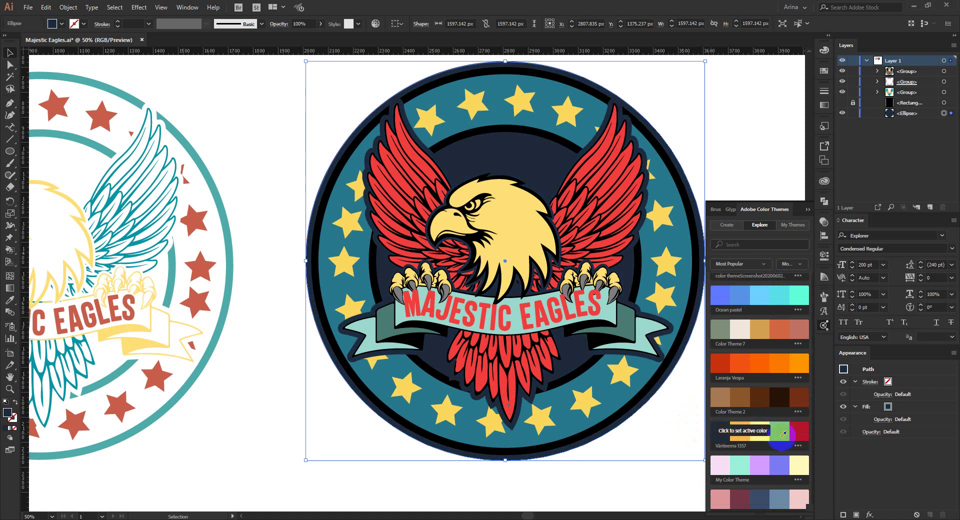
pyautogui.click(773, 496)
pyautogui.click(784, 497)
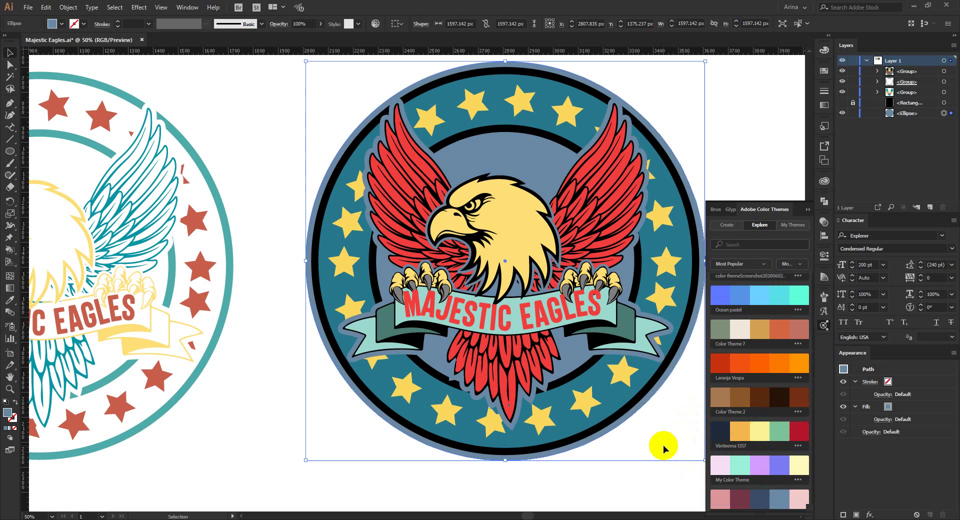
pyautogui.click(663, 445)
pyautogui.scroll(-1, 601, 443)
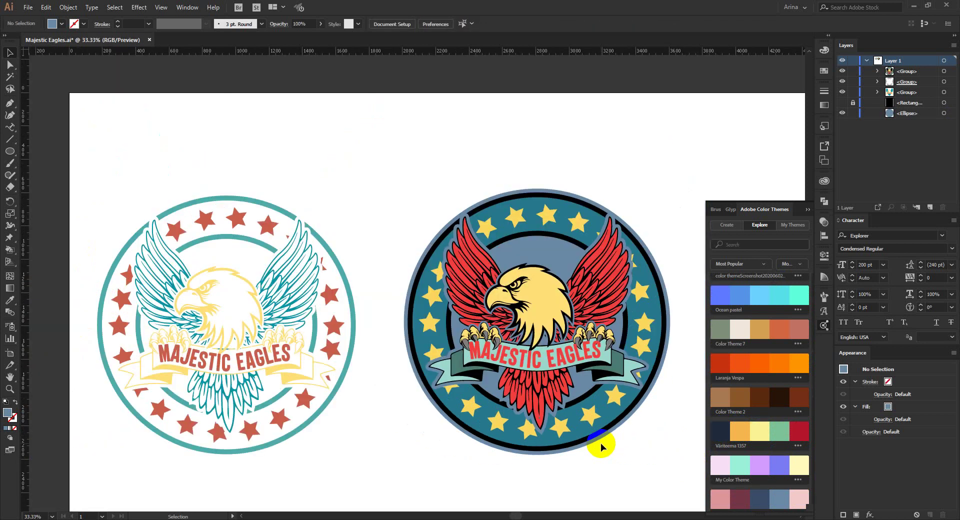
pyautogui.scroll(1, 601, 443)
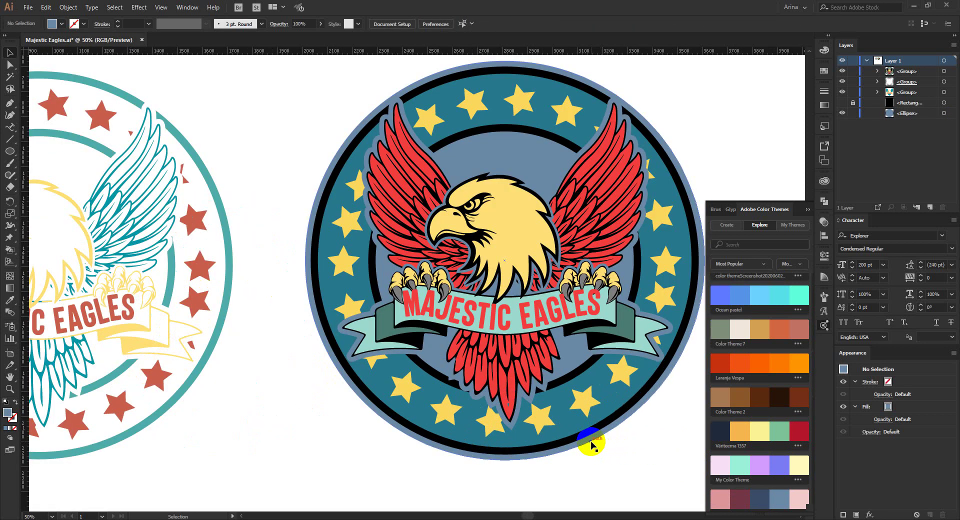
# Delete the backing circle behind the right emblem.
pyautogui.click(591, 443)
pyautogui.press('Delete')
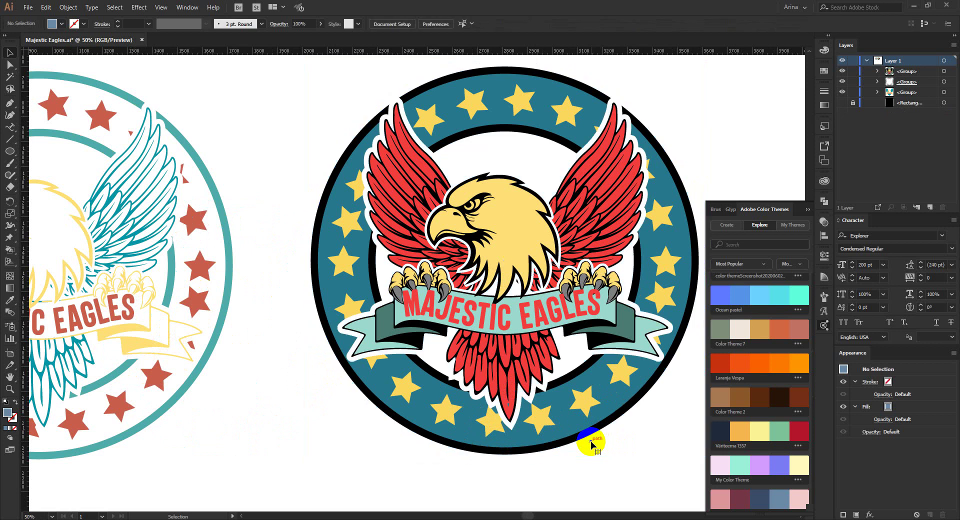
pyautogui.scroll(-1, 379, 431)
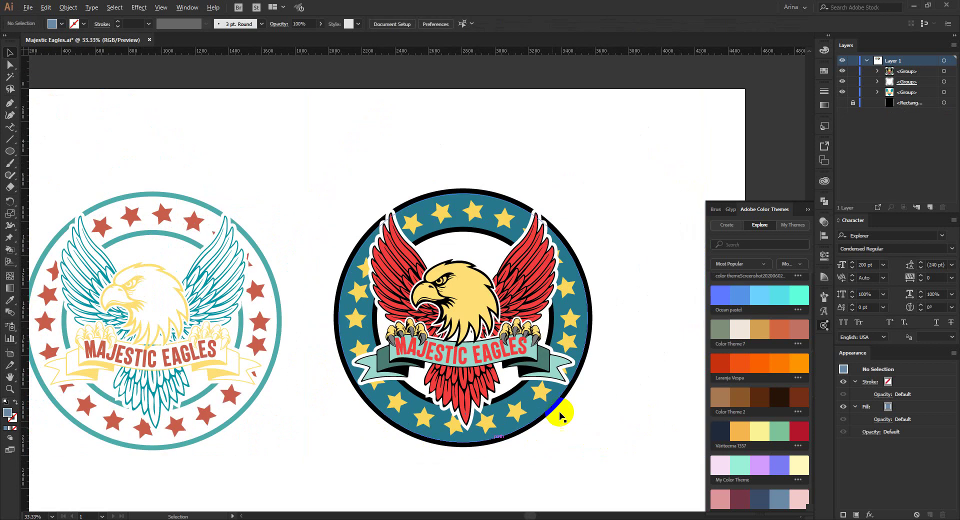
pyautogui.scroll(2, 561, 415)
# Drill into the emblem group down to the ring artwork in isolation mode.
pyautogui.click(560, 417)
pyautogui.doubleClick(560, 418)
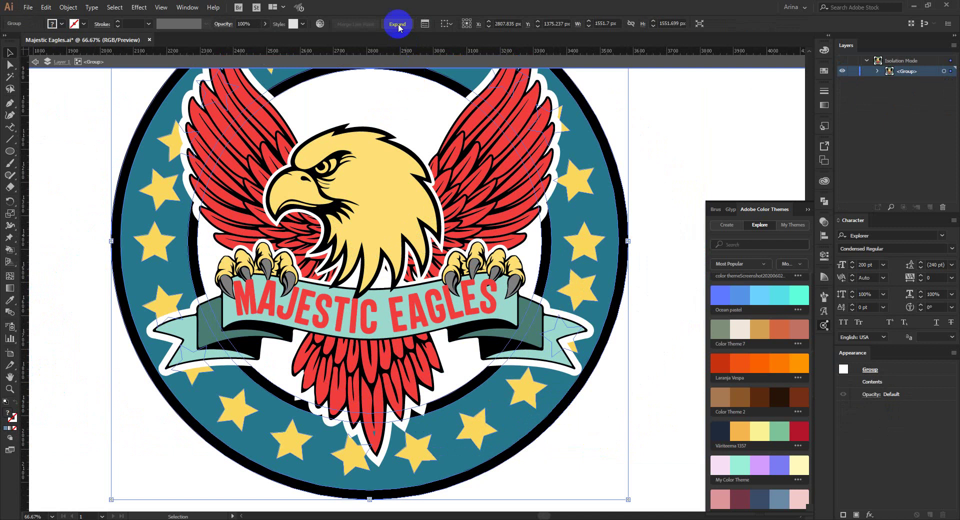
pyautogui.click(402, 24)
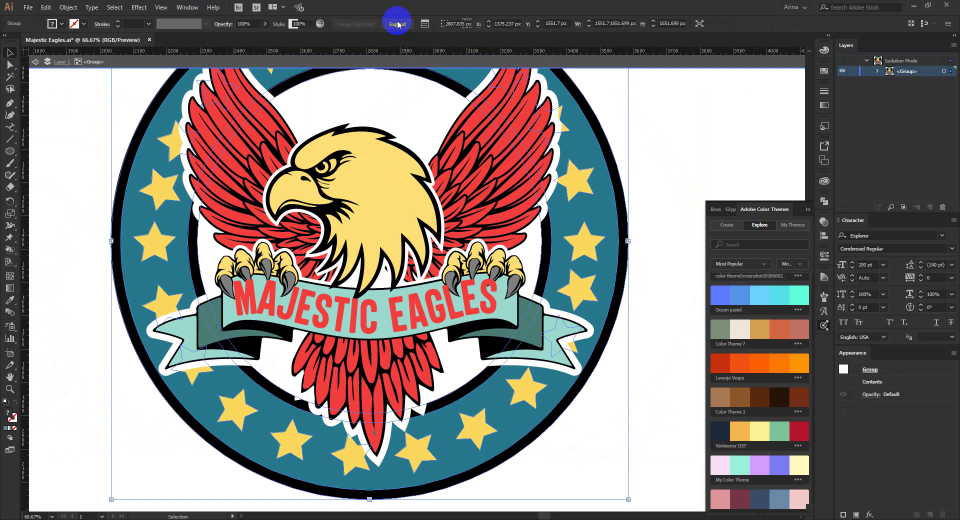
pyautogui.doubleClick(563, 412)
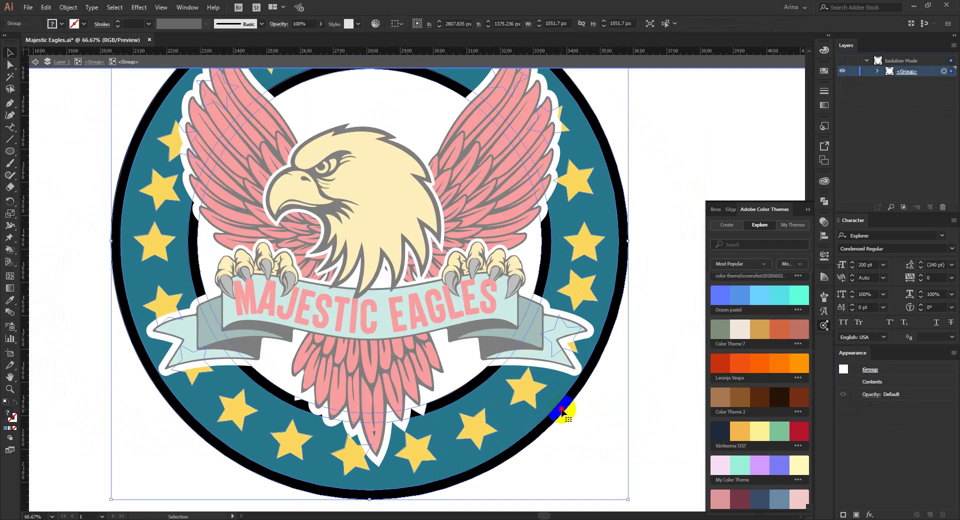
pyautogui.doubleClick(562, 411)
pyautogui.click(562, 411)
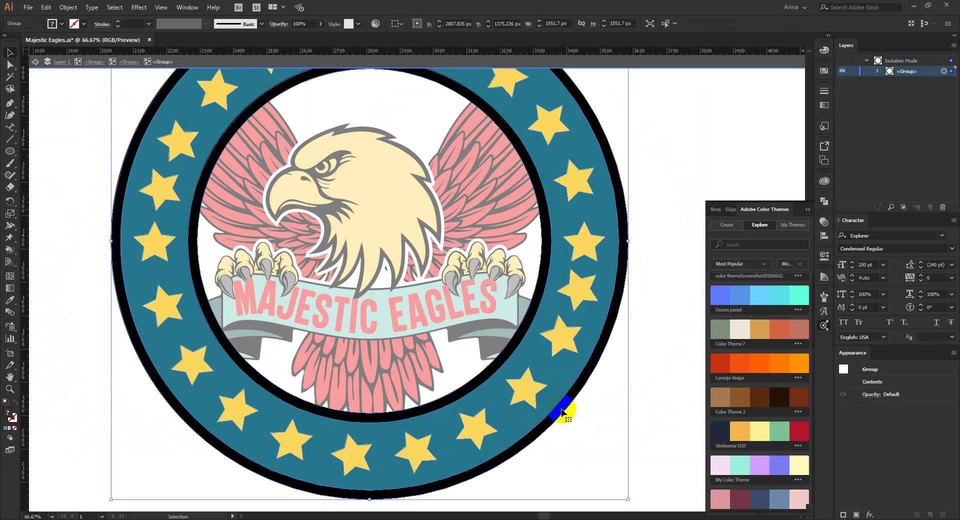
pyautogui.doubleClick(470, 389)
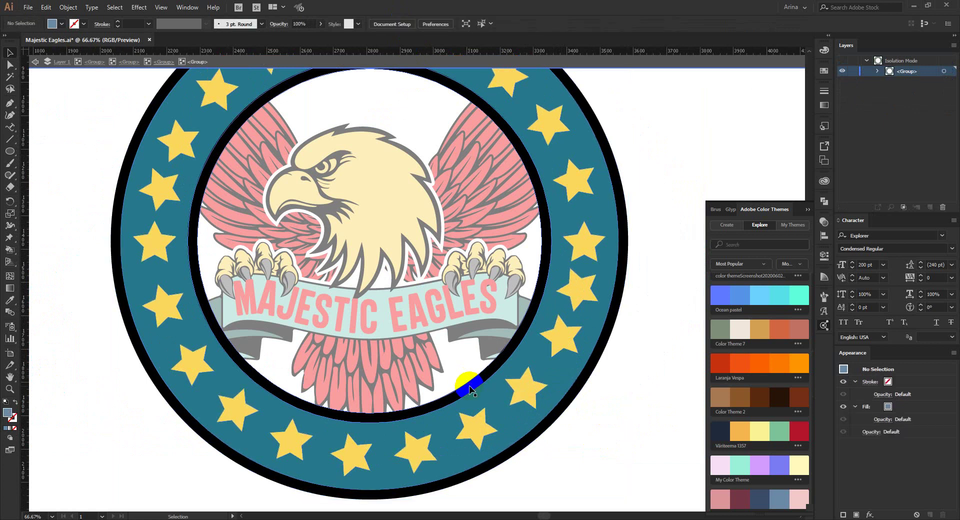
# Eyedrop the stars' yellow onto the inner and outer black rings, then exit isolation.
pyautogui.click(470, 389)
pyautogui.press('i')
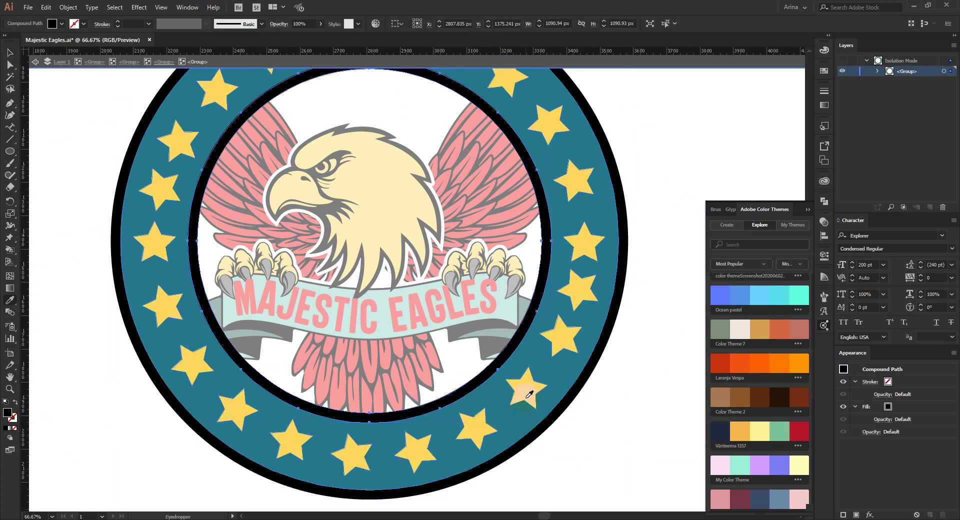
pyautogui.click(526, 393)
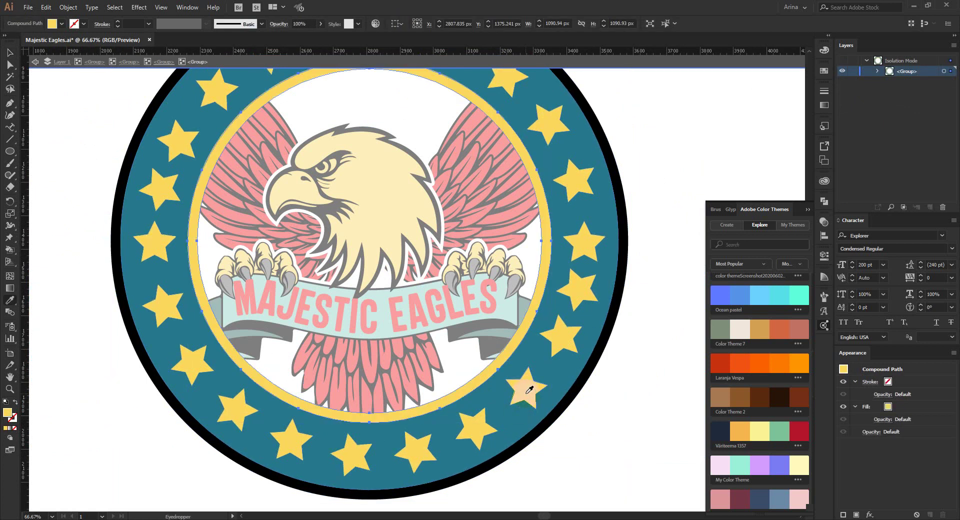
pyautogui.press('v')
pyautogui.click(564, 410)
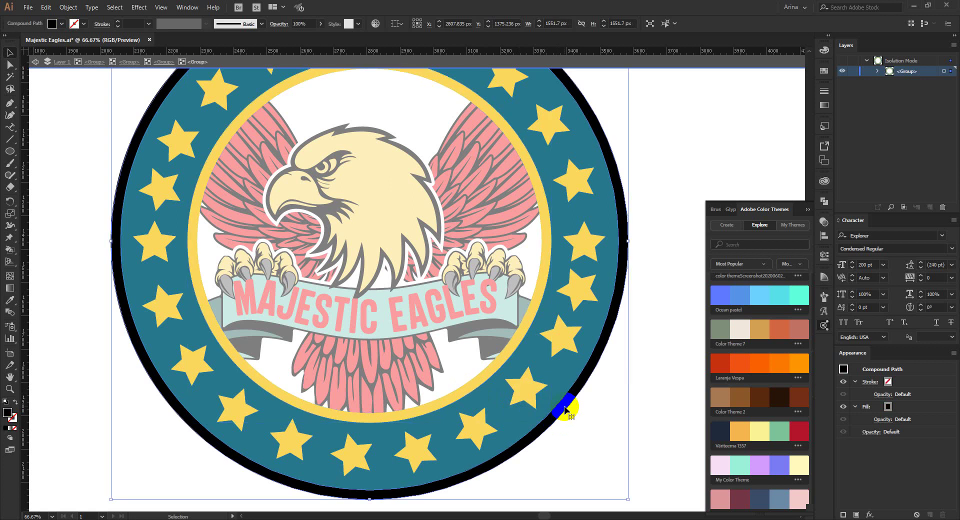
pyautogui.press('i')
pyautogui.click(525, 390)
pyautogui.press('v')
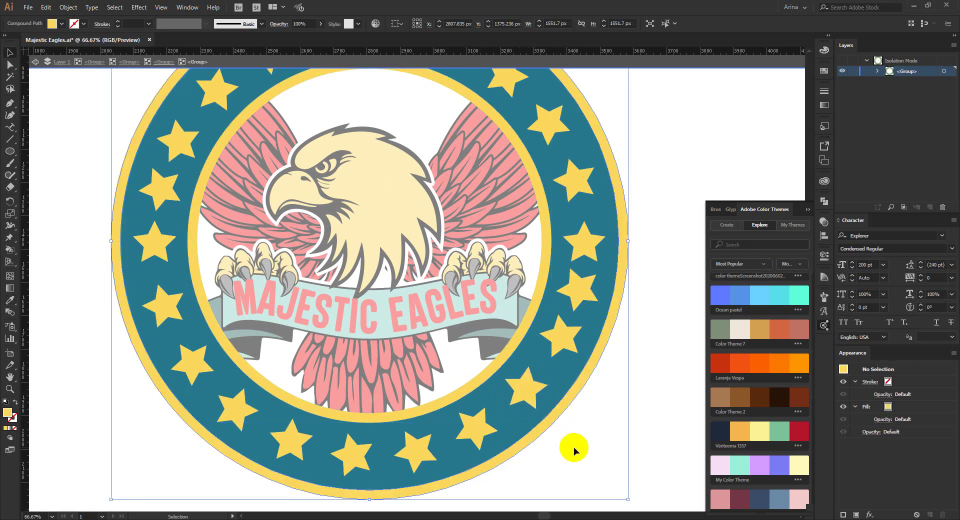
pyautogui.doubleClick(574, 447)
# Draw a closed Pen-tool polygon over the eagle's neck, from below the beak to the banner.
pyautogui.scroll(-1, 452, 340)
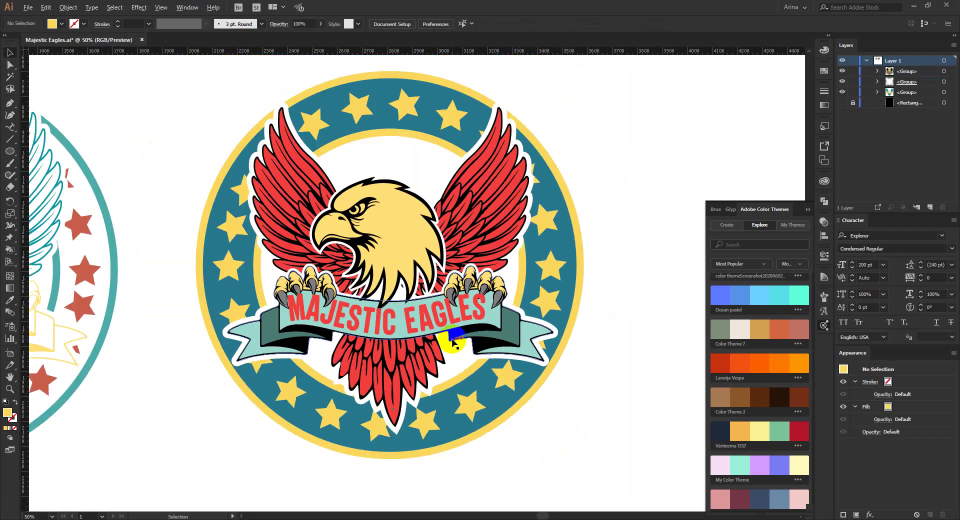
pyautogui.scroll(2, 390, 289)
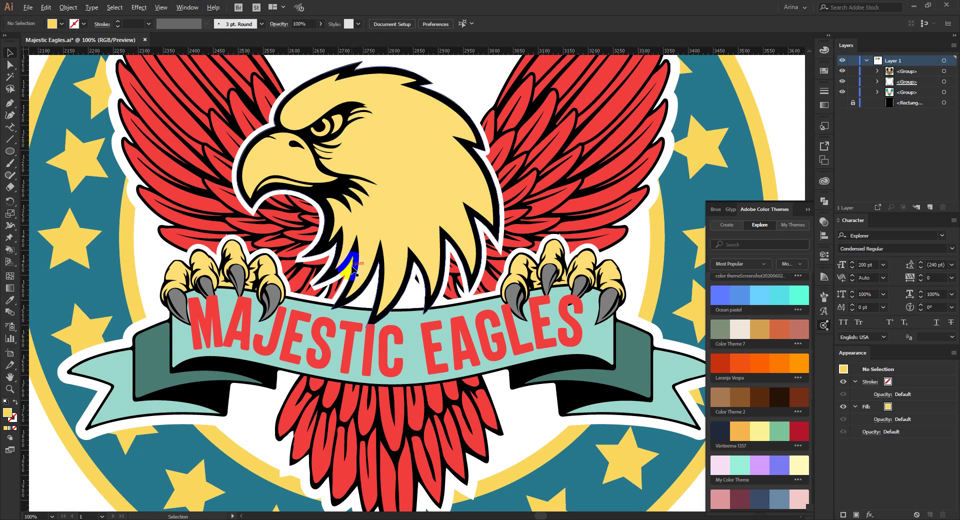
pyautogui.scroll(1, 352, 265)
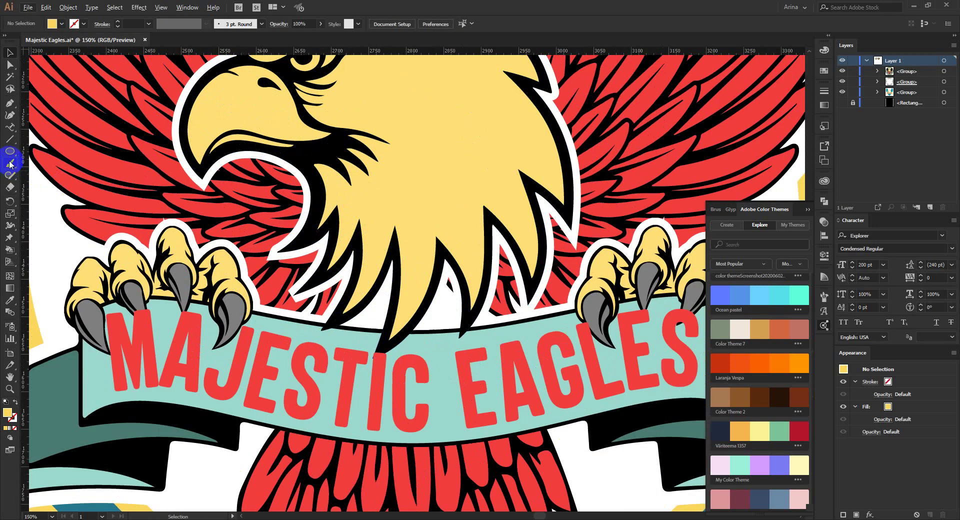
pyautogui.click(10, 106)
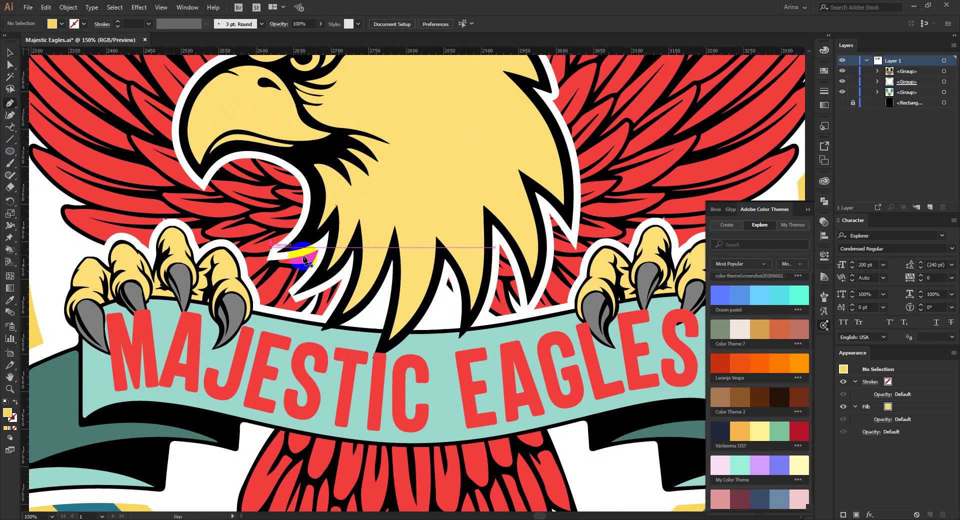
pyautogui.click(386, 193)
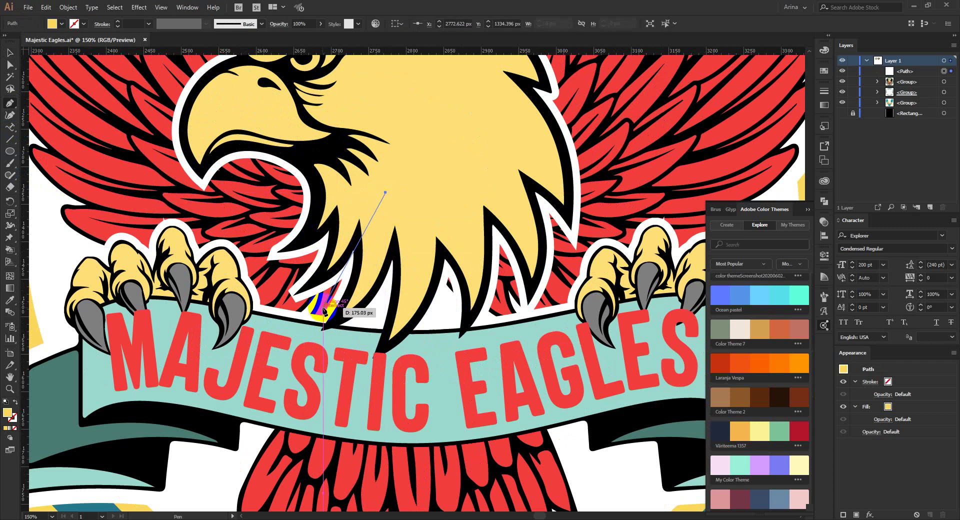
pyautogui.moveTo(322, 309); pyautogui.dragTo(336, 345)
pyautogui.click(327, 342)
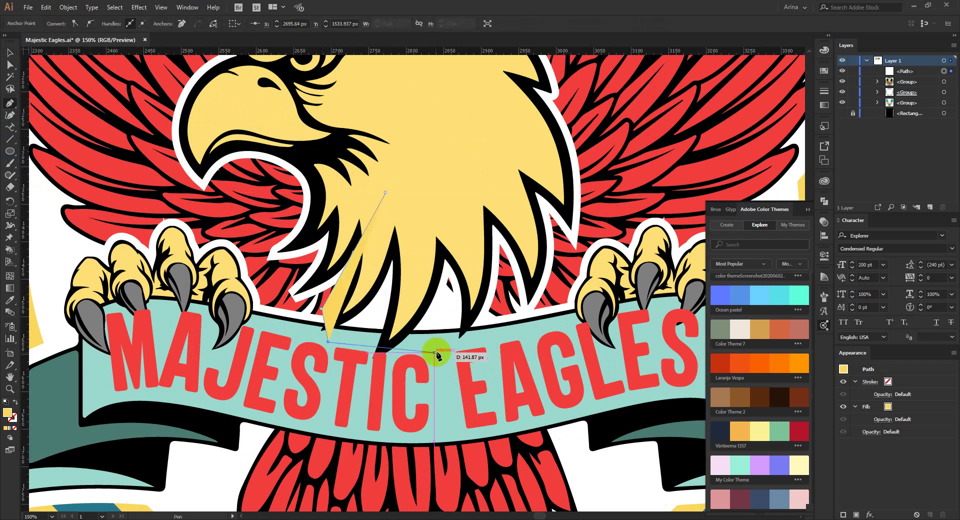
pyautogui.click(438, 349)
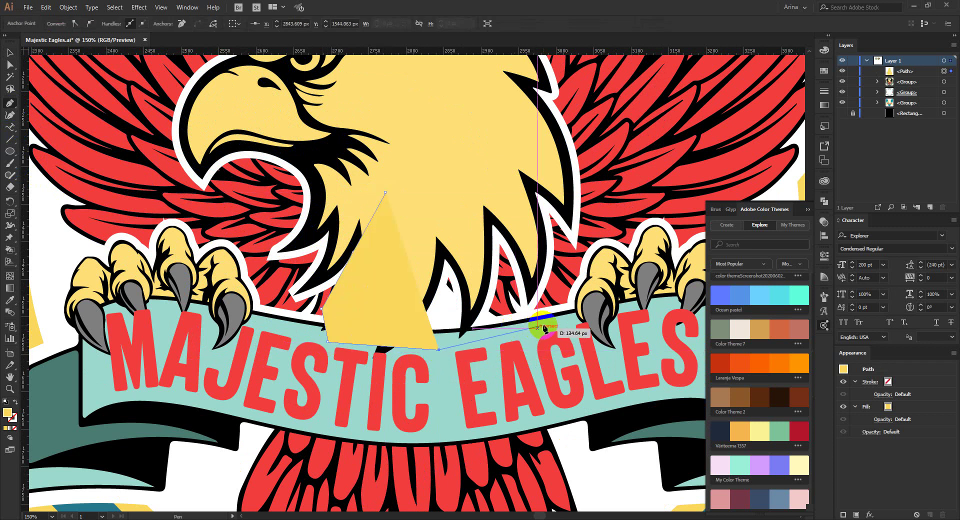
pyautogui.click(542, 324)
pyautogui.click(478, 170)
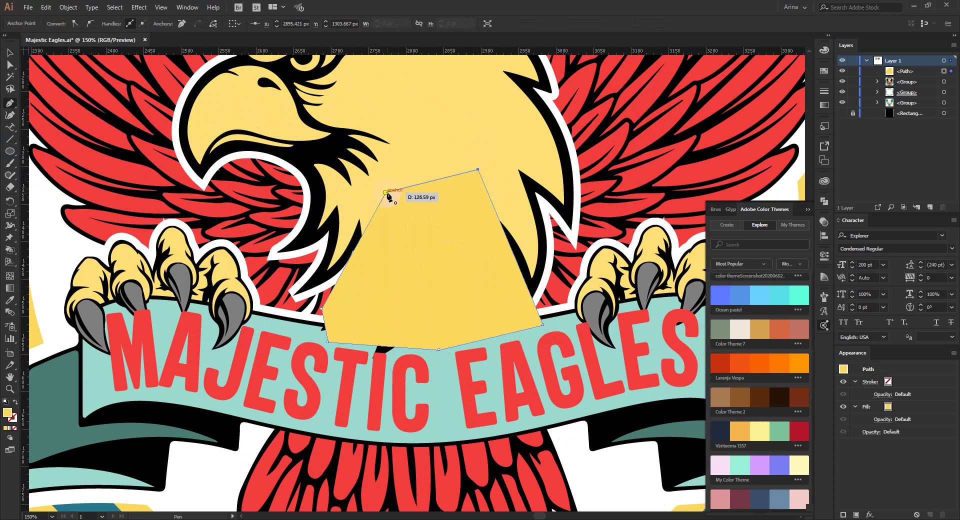
pyautogui.click(385, 192)
# Fill the neck polygon with the feathers' red using the Eyedropper.
pyautogui.press('v')
pyautogui.hotkey('ctrl', '[')
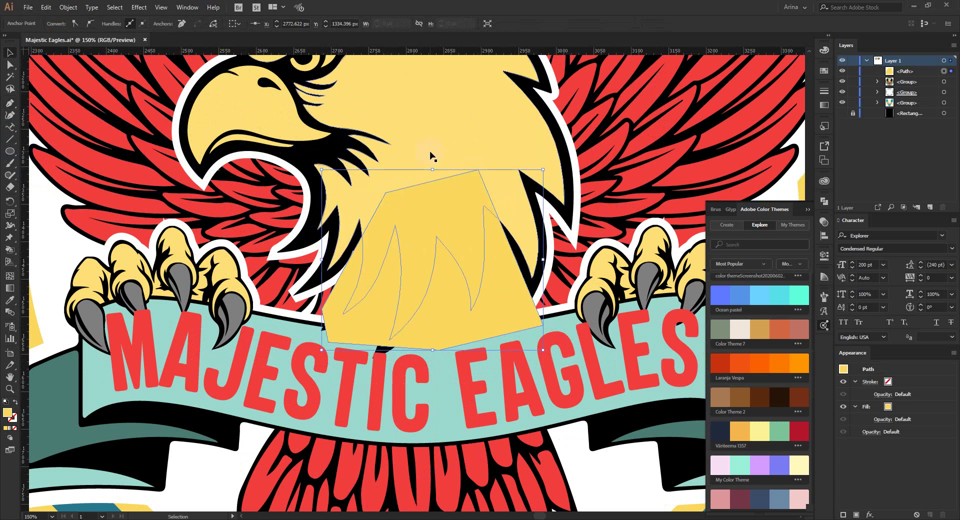
pyautogui.click(461, 310)
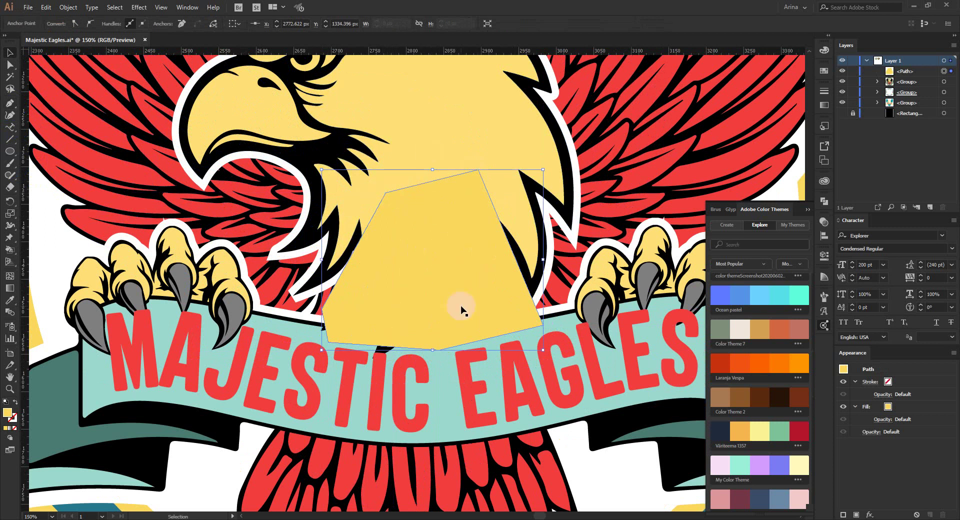
pyautogui.press('i')
pyautogui.click(637, 168)
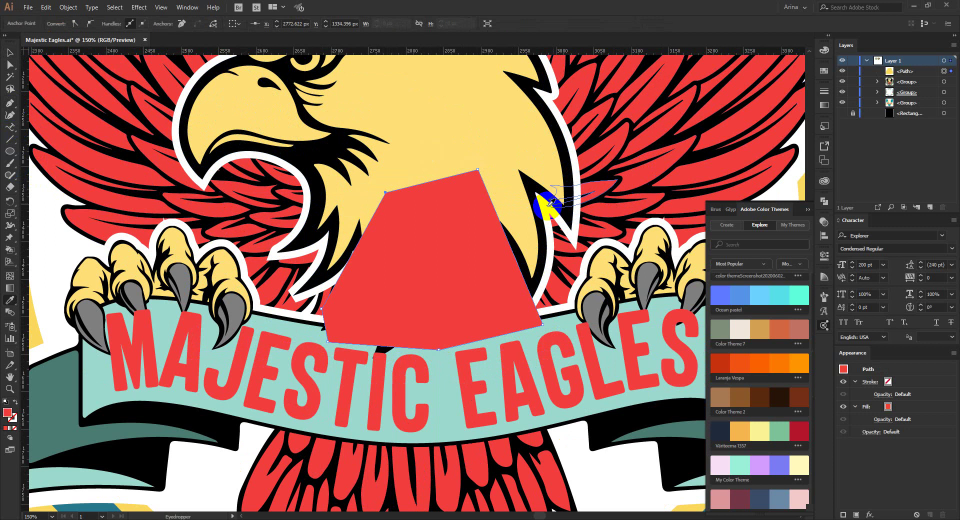
# Reselect the red neck polygon, paste a copy in front, and try deleting the larger copy, then undo.
pyautogui.press('v')
pyautogui.click(453, 244)
pyautogui.hotkey('ctrl', 'f')
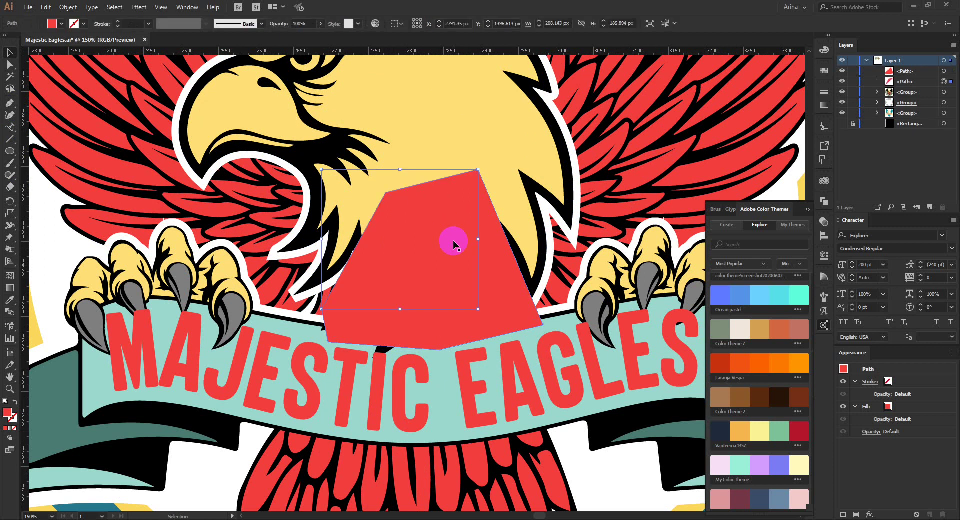
pyautogui.click(517, 305)
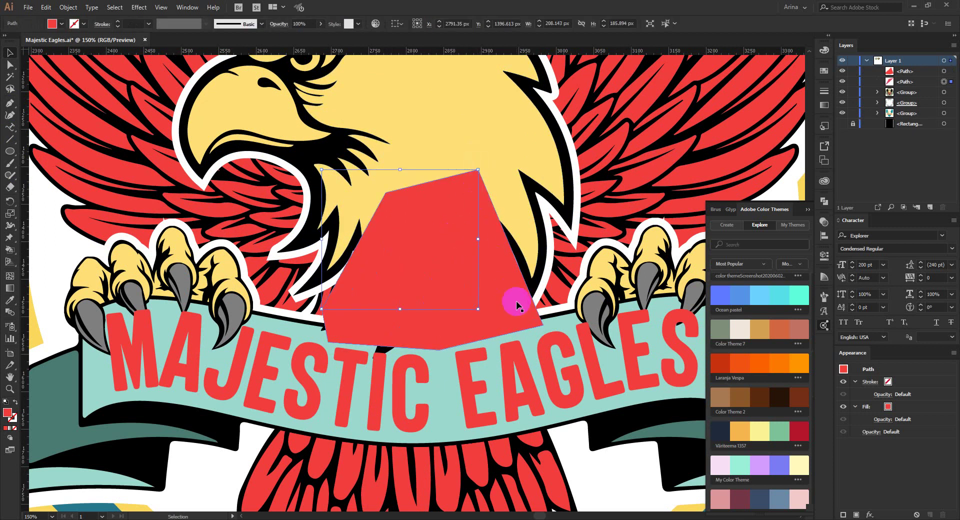
pyautogui.click(517, 319)
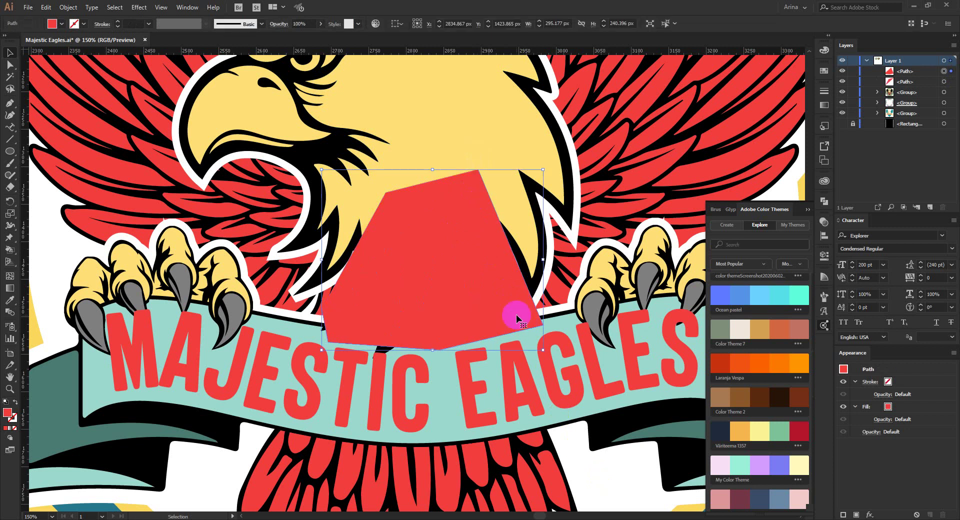
pyautogui.press('Delete')
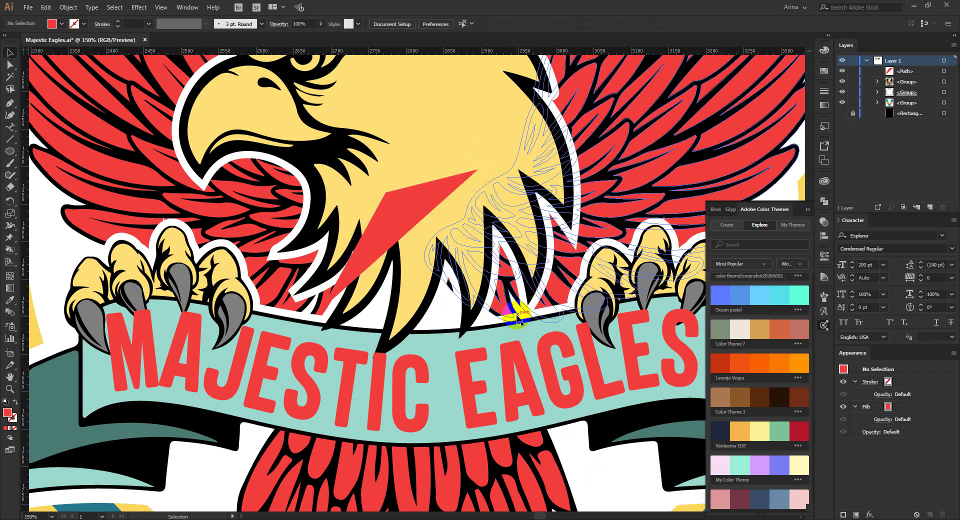
pyautogui.hotkey('ctrl', 'z')
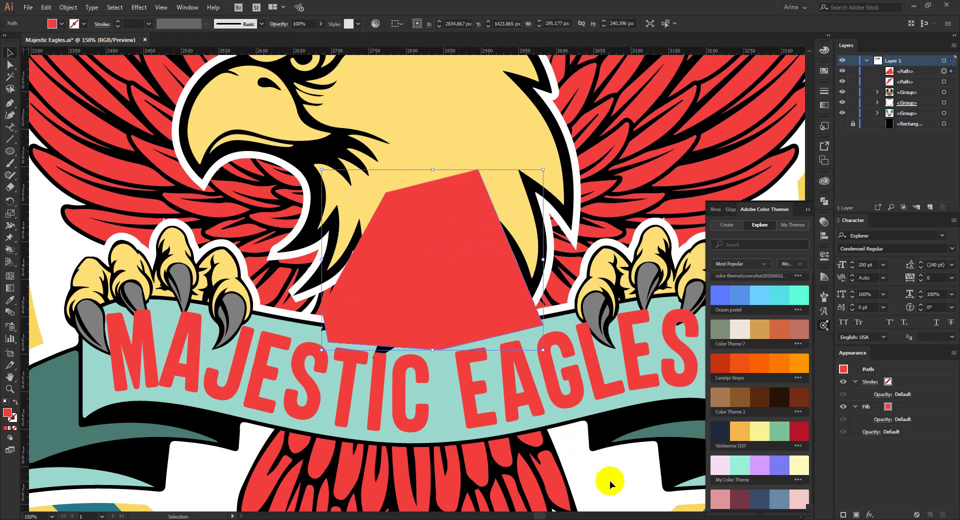
pyautogui.click(610, 483)
pyautogui.click(466, 296)
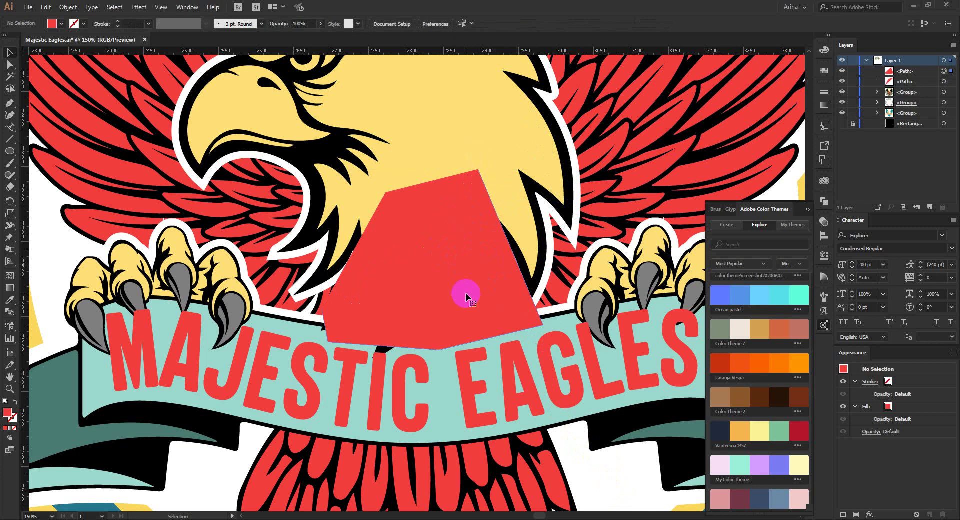
pyautogui.press('Delete')
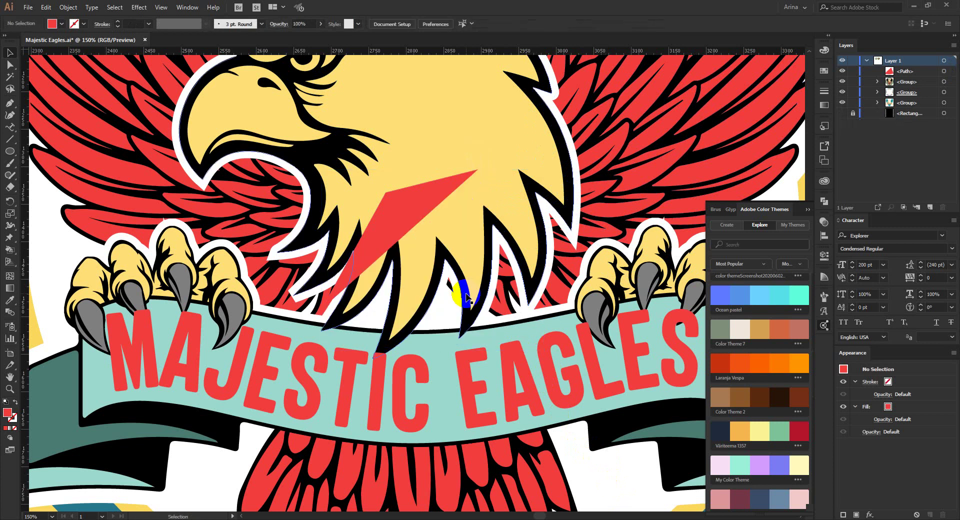
pyautogui.hotkey('ctrl', 'z')
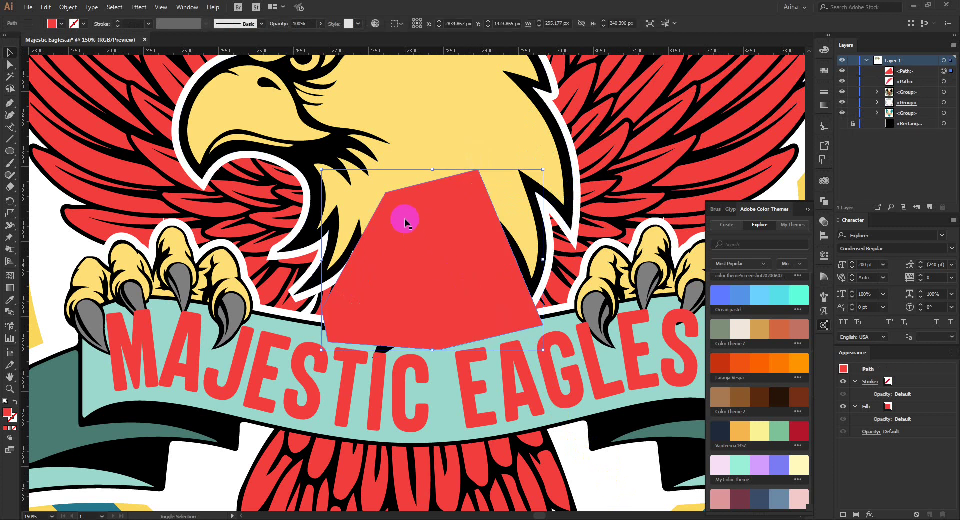
# Try reshaping the polygon's top corner, undo it, and move the polygon behind the eagle artwork.
pyautogui.press('a')
pyautogui.moveTo(385, 192); pyautogui.dragTo(532, 120)
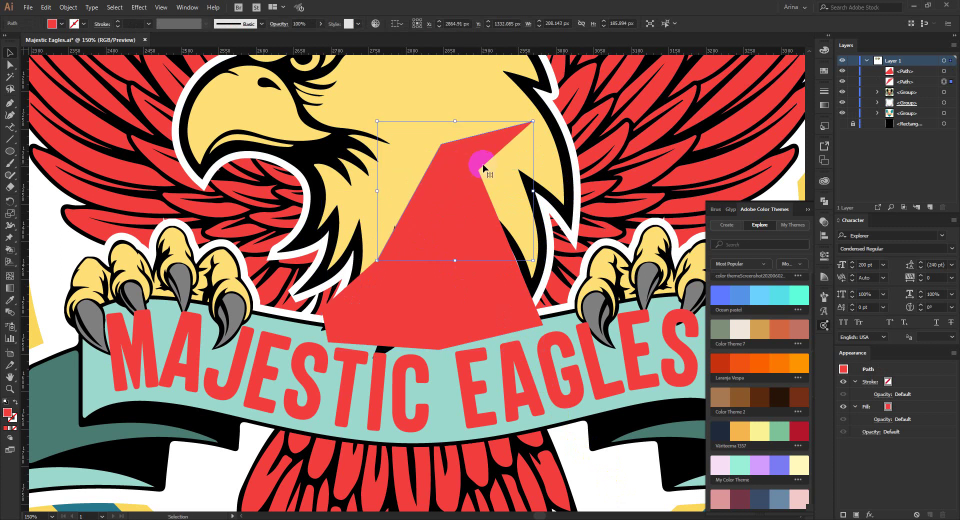
pyautogui.hotkey('ctrl', 'z')
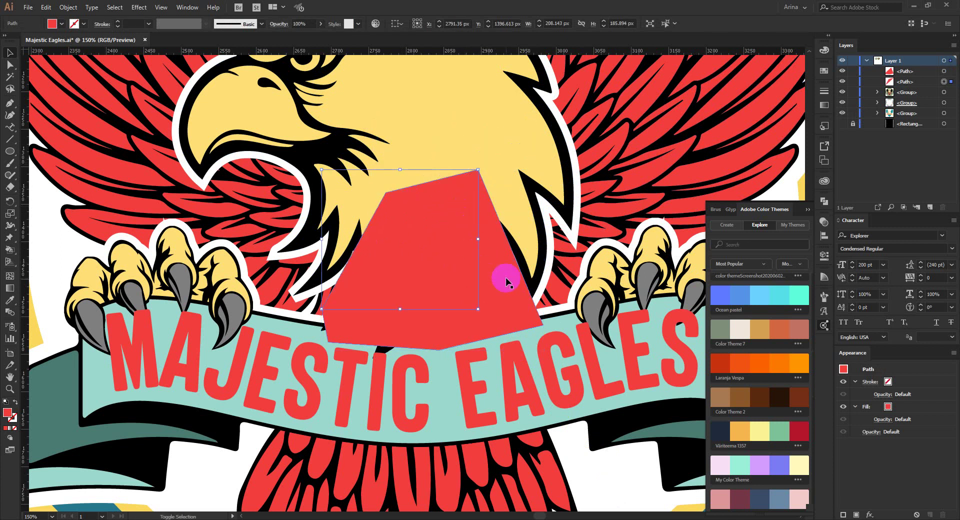
pyautogui.rightClick(507, 278)
pyautogui.click(536, 339)
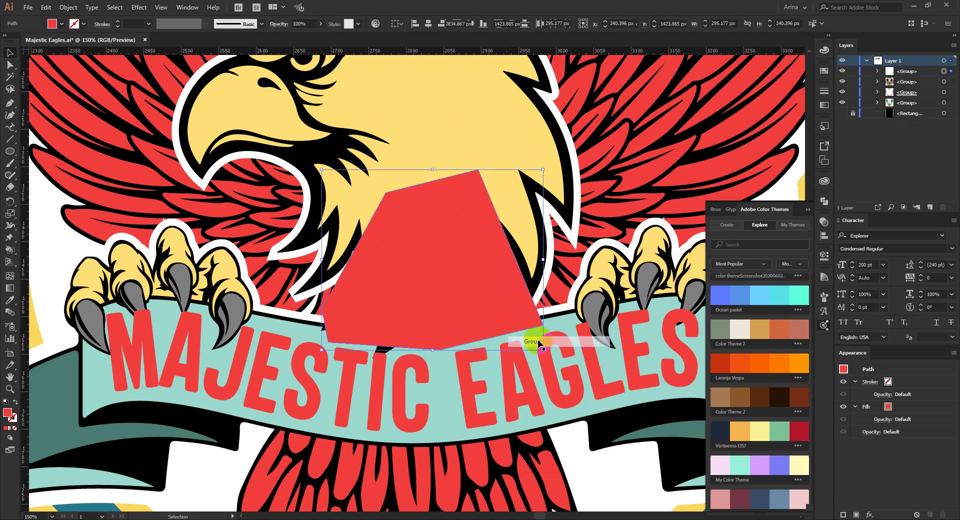
pyautogui.press('a')
pyautogui.click(450, 240)
pyautogui.press('Delete')
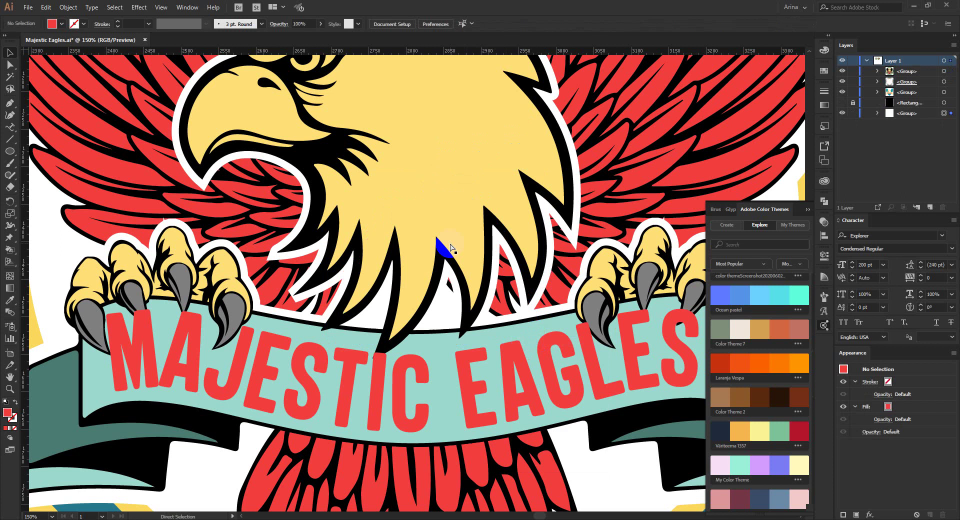
pyautogui.hotkey('ctrl', 'z')
pyautogui.press('v')
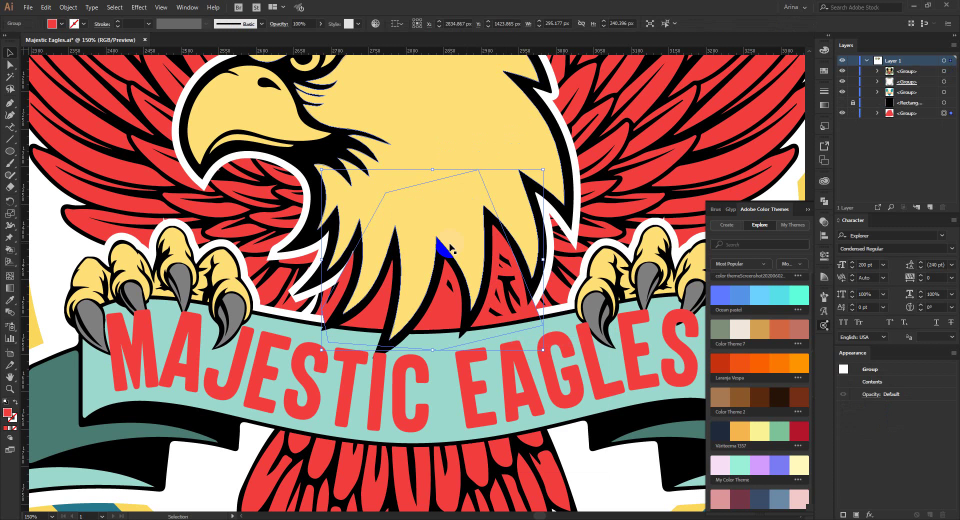
# Nudge the red polygon left and right to settle it under the head.
pyautogui.press('Left')
pyautogui.press('Left')
pyautogui.press('Left')
pyautogui.press('Left')
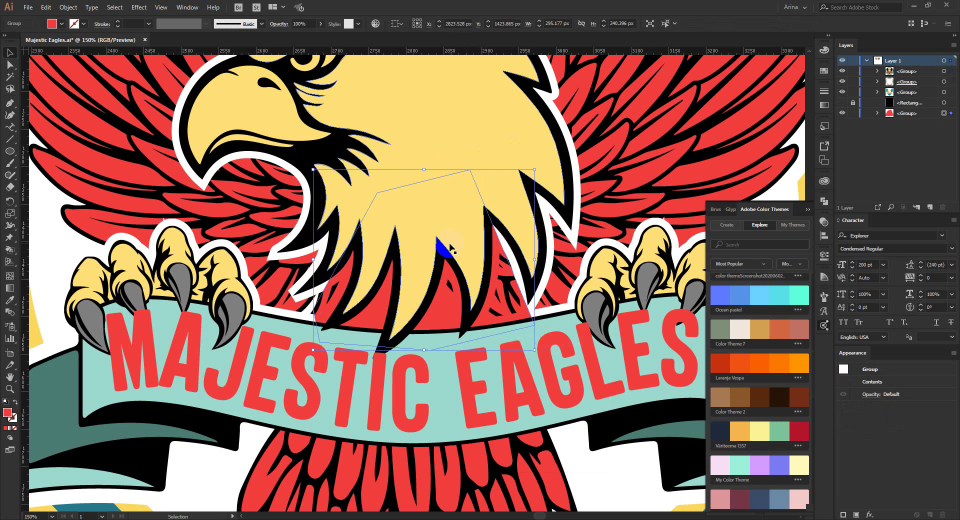
pyautogui.press('Right')
pyautogui.press('Right')
pyautogui.press('Right')
pyautogui.press('Right')
pyautogui.press('Right')
pyautogui.press('Right')
pyautogui.press('Right')
pyautogui.press('Right')
pyautogui.press('Right')
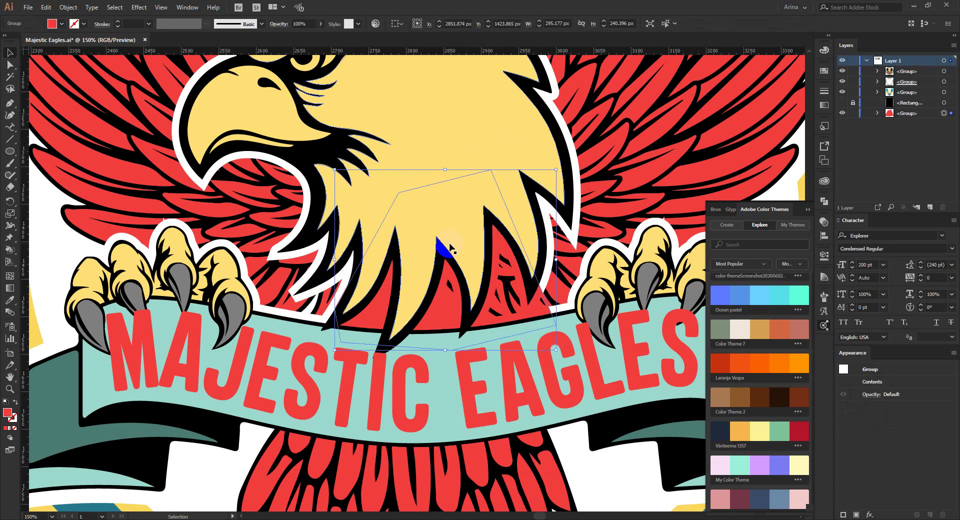
pyautogui.press('Left')
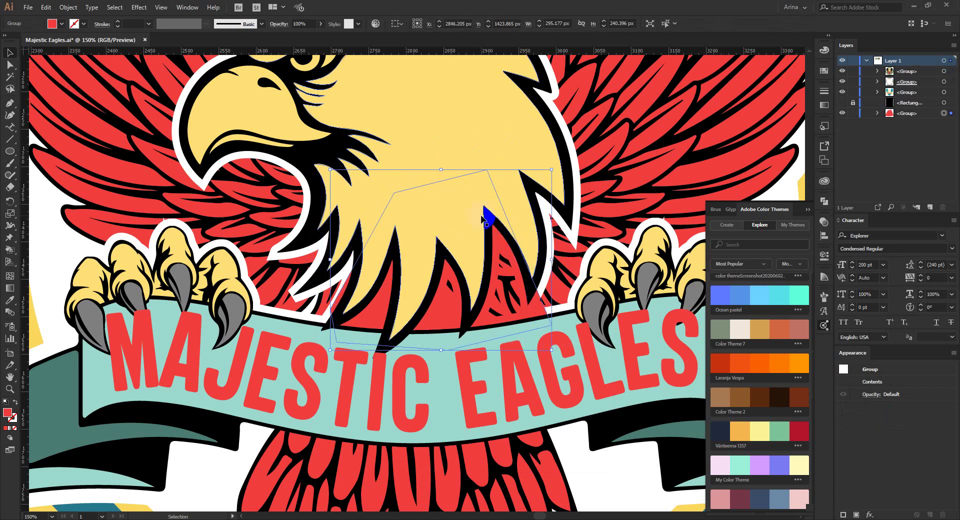
pyautogui.click(611, 201)
# Inspect the wing group's opacity mask paths in the Transparency panel, then exit isolation.
pyautogui.doubleClick(612, 203)
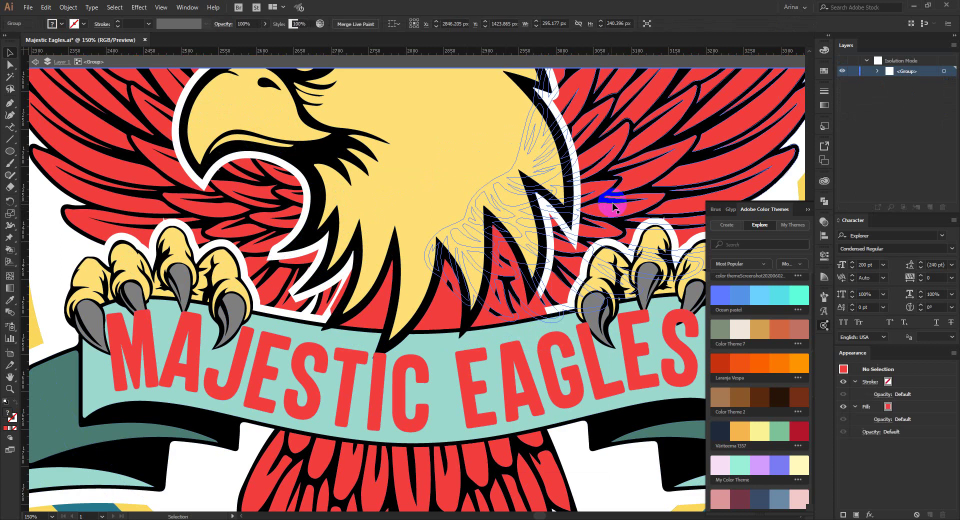
pyautogui.click(821, 221)
pyautogui.doubleClick(655, 181)
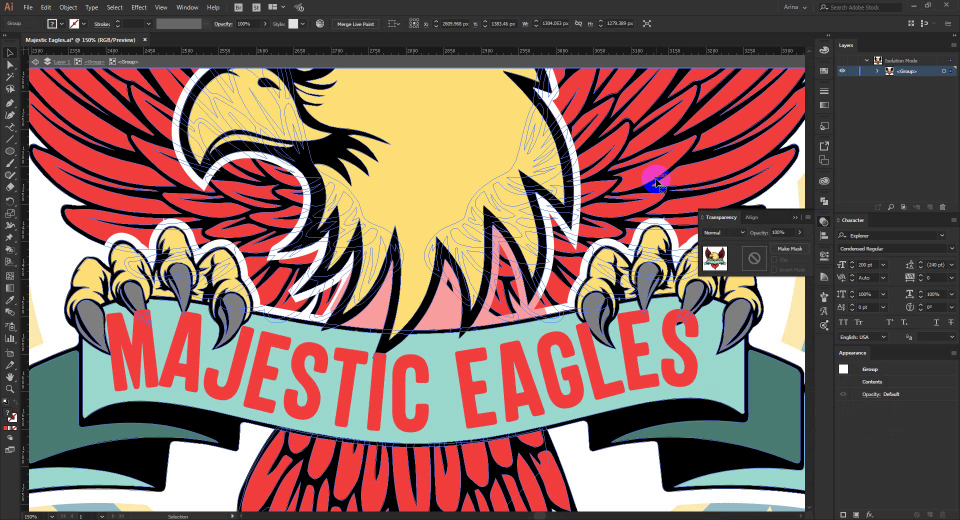
pyautogui.doubleClick(655, 181)
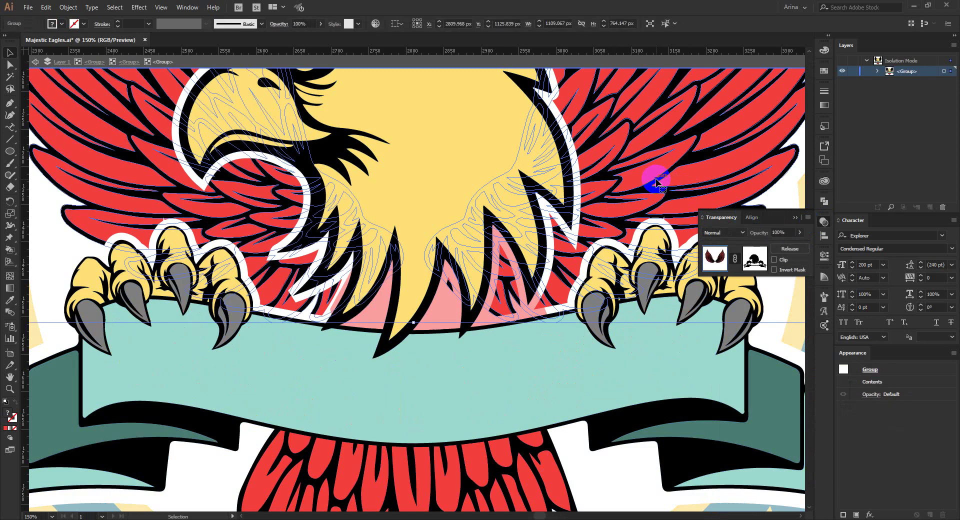
pyautogui.click(757, 258)
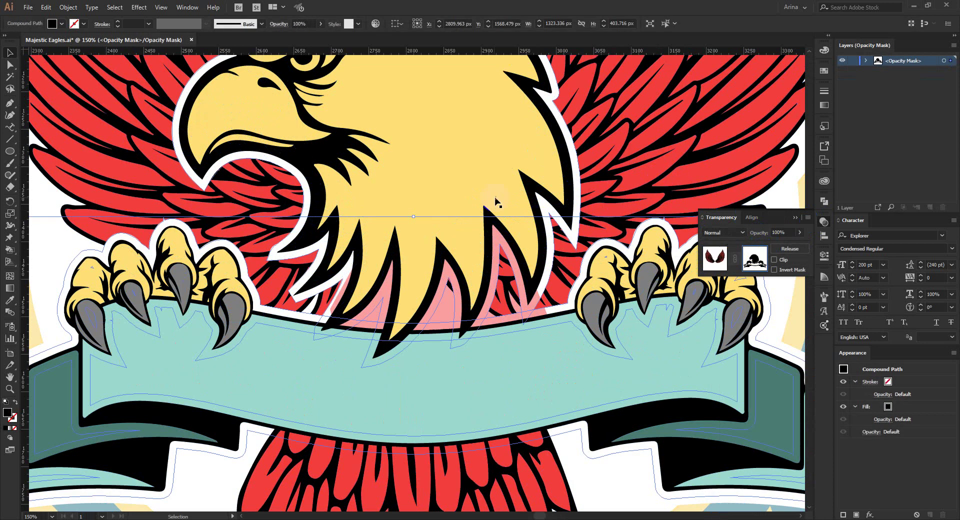
pyautogui.click(487, 295)
pyautogui.click(490, 302)
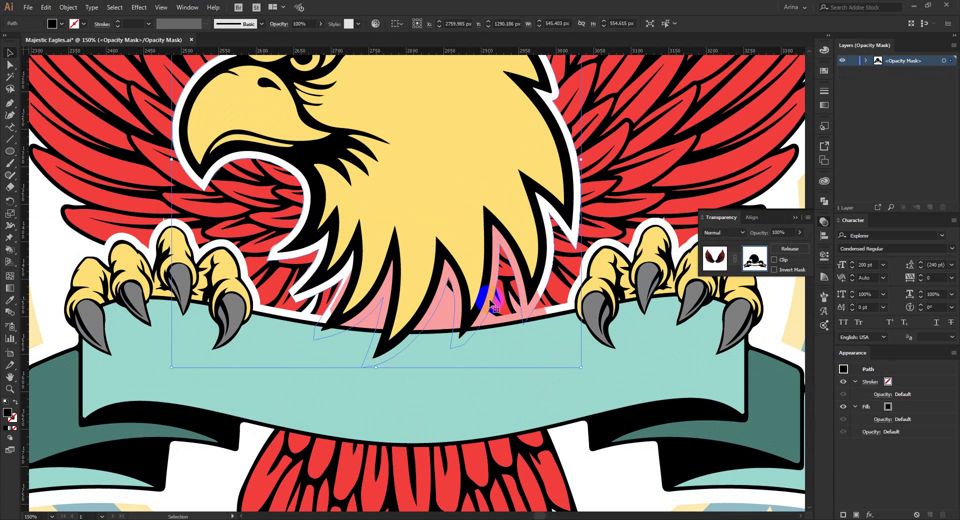
pyautogui.click(713, 268)
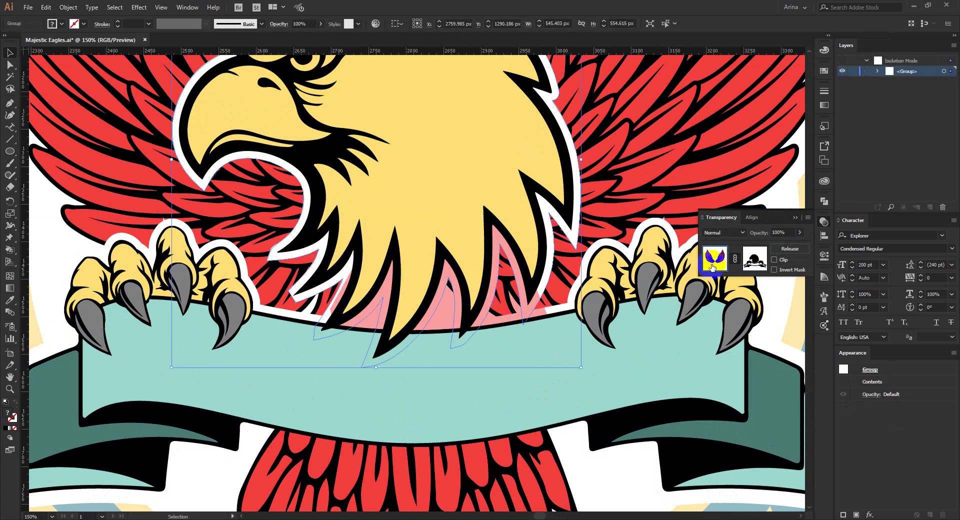
pyautogui.click(772, 305)
pyautogui.doubleClick(447, 316)
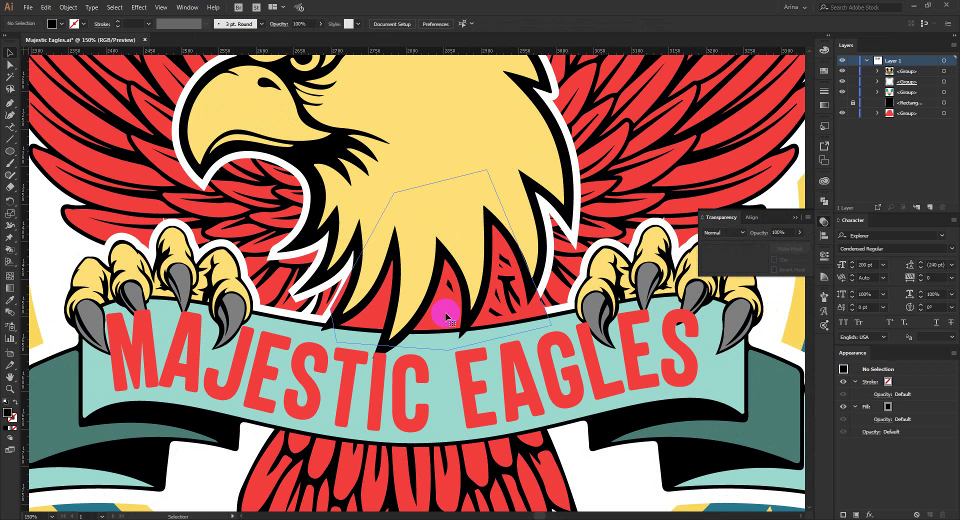
# Make an opacity mask with clipping for the red neck polygon.
pyautogui.click(447, 316)
pyautogui.click(752, 256)
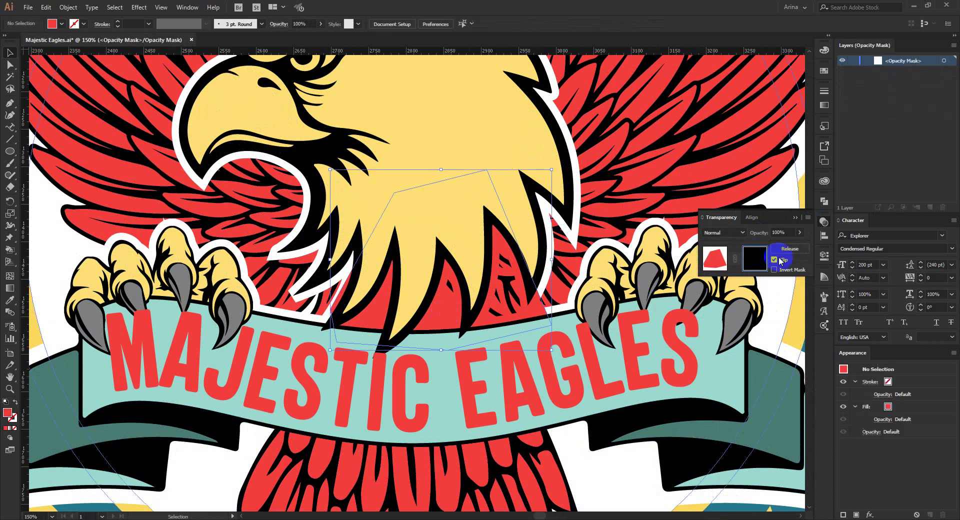
pyautogui.click(774, 260)
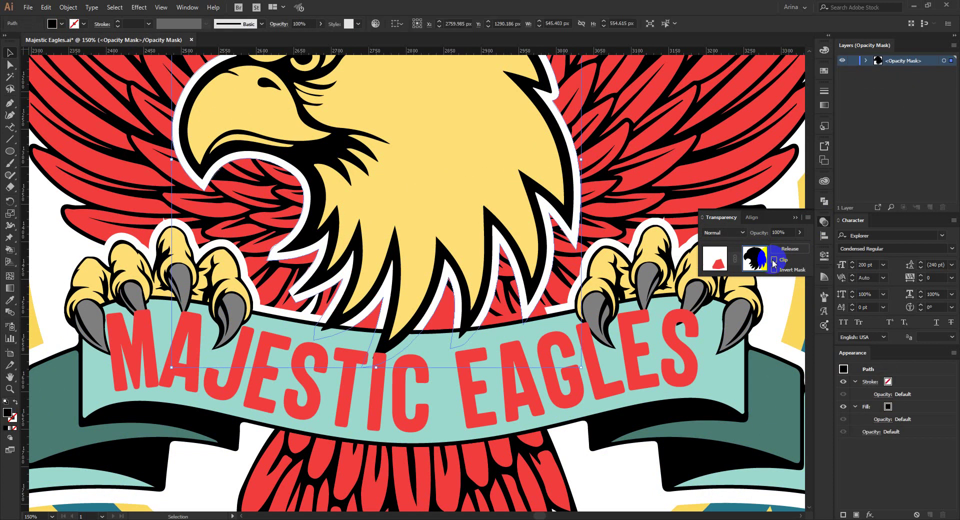
pyautogui.click(718, 264)
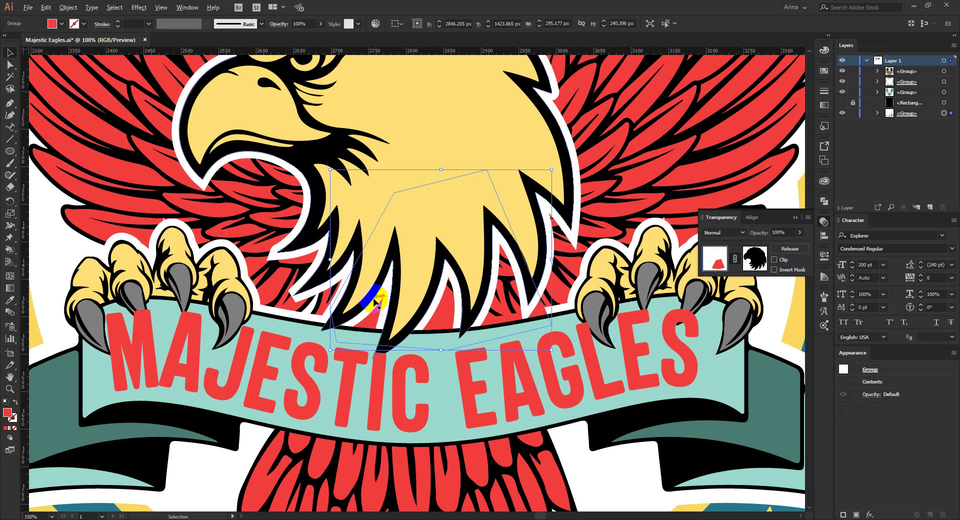
# Zoom out to both badges and make the black Rectangle background layer visible.
pyautogui.hotkey('ctrl', '-')
pyautogui.hotkey('ctrl', '-')
pyautogui.hotkey('ctrl', '-')
pyautogui.click(616, 357)
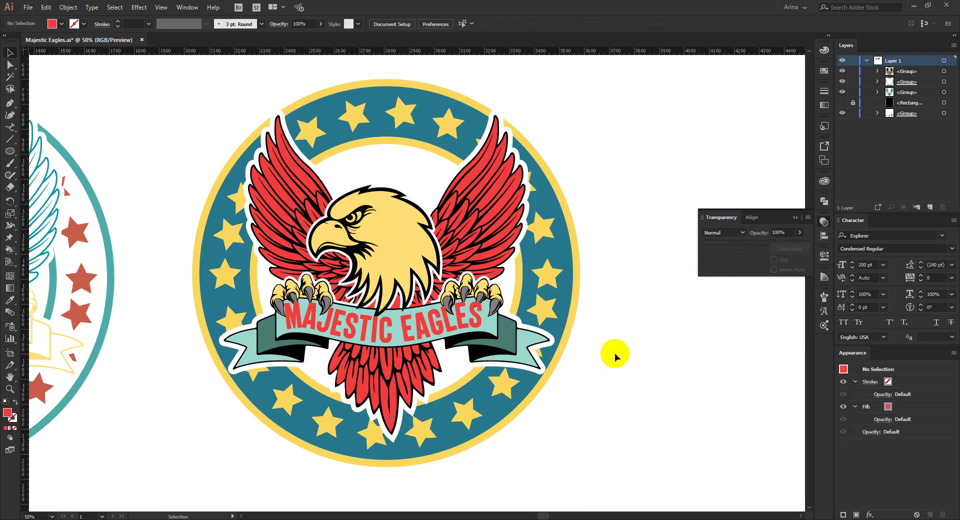
pyautogui.hotkey('ctrl', '-')
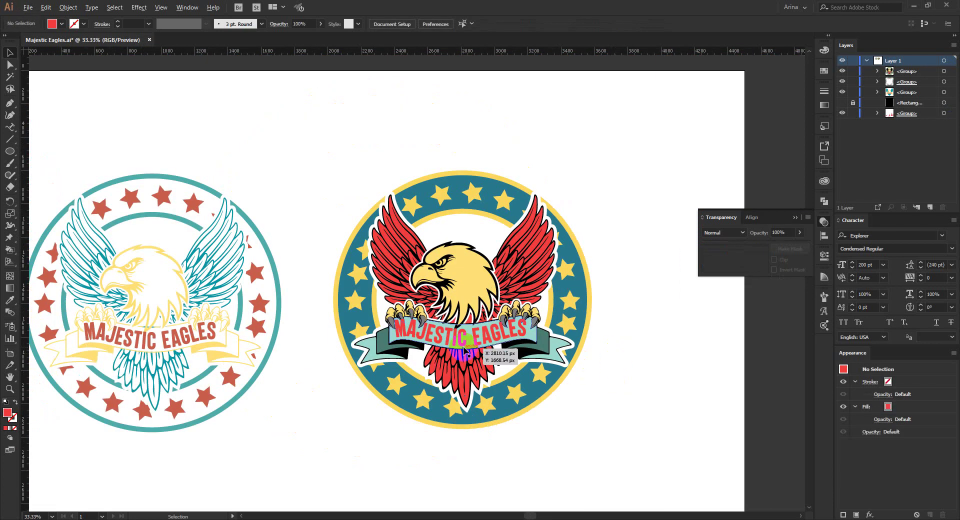
pyautogui.click(844, 113)
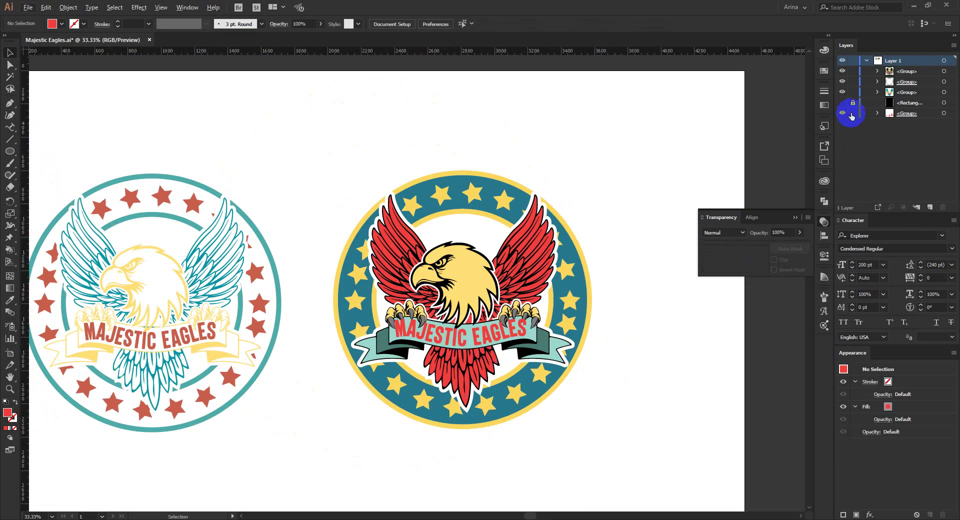
pyautogui.moveTo(851, 116); pyautogui.dragTo(841, 105)
pyautogui.click(842, 103)
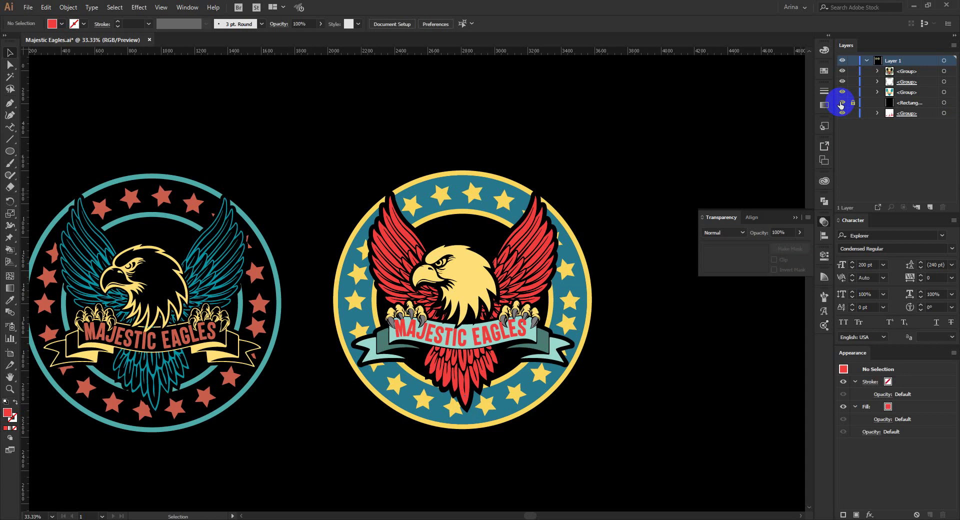
# Move the bottom <Group> above the black Rectangle in the Layers stack.
pyautogui.click(894, 115)
pyautogui.moveTo(893, 118); pyautogui.dragTo(900, 100)
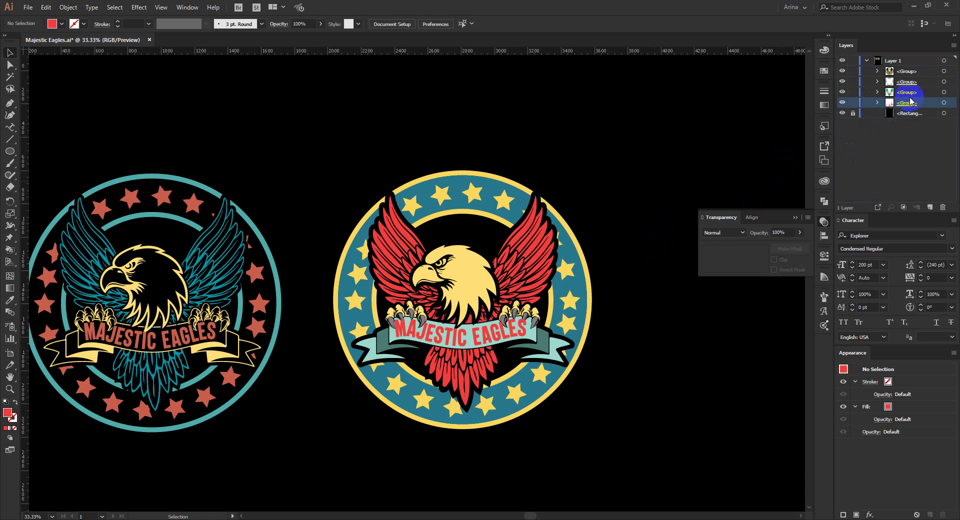
pyautogui.click(840, 150)
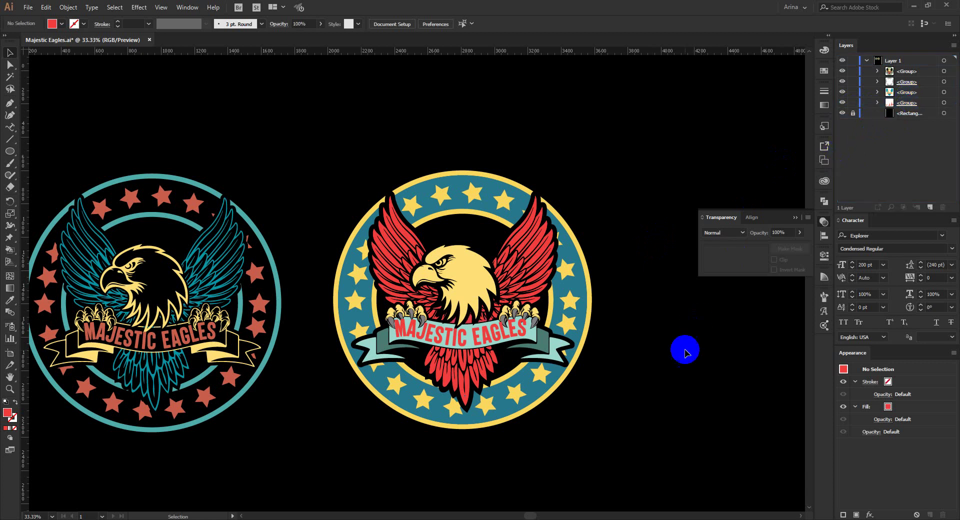
pyautogui.scroll(-1, 668, 296)
pyautogui.scroll(1, 349, 388)
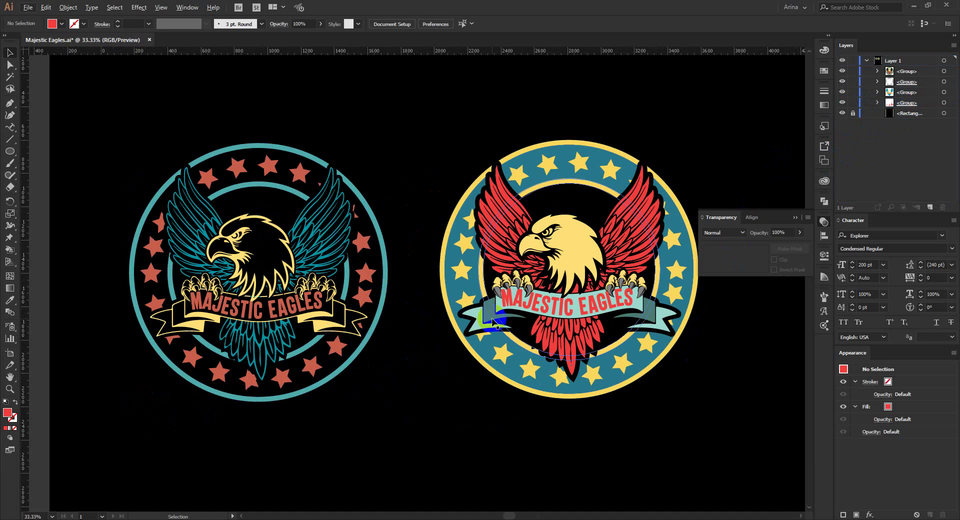
# Close Transparency, then hide and re-show the black background to compare the badges on white.
pyautogui.click(822, 220)
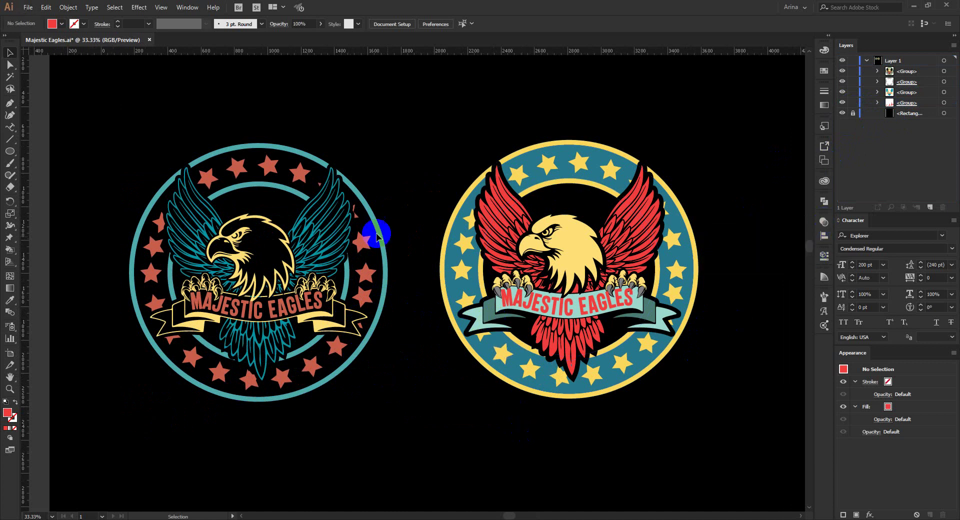
pyautogui.scroll(1, 365, 228)
pyautogui.scroll(-1, 415, 241)
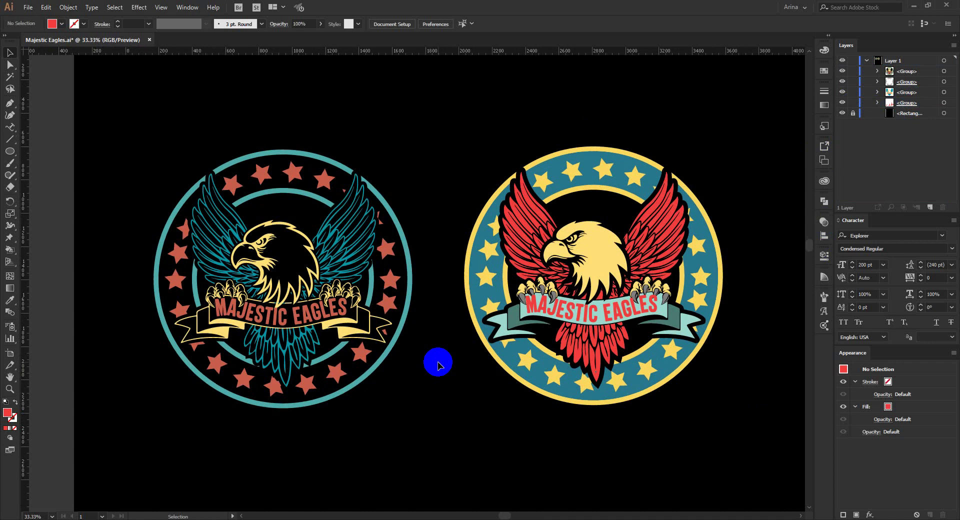
pyautogui.click(842, 113)
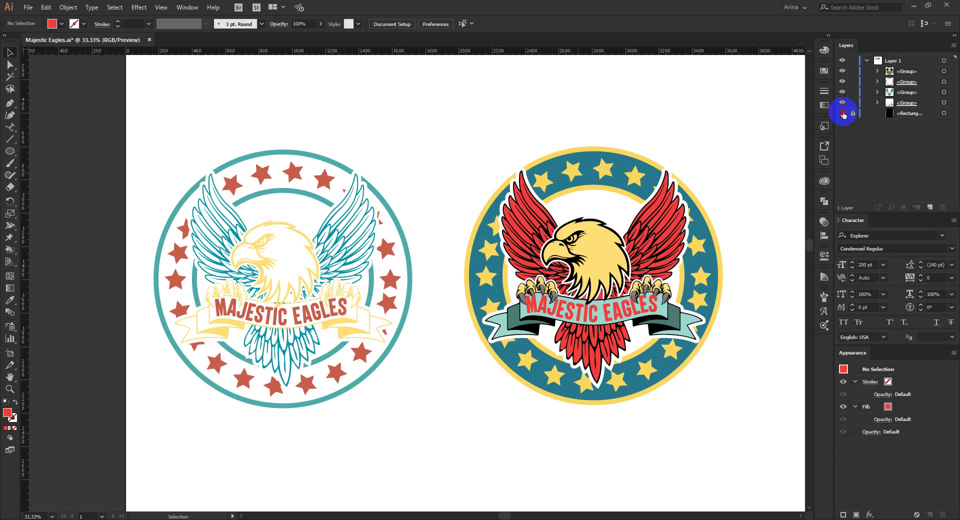
pyautogui.click(843, 113)
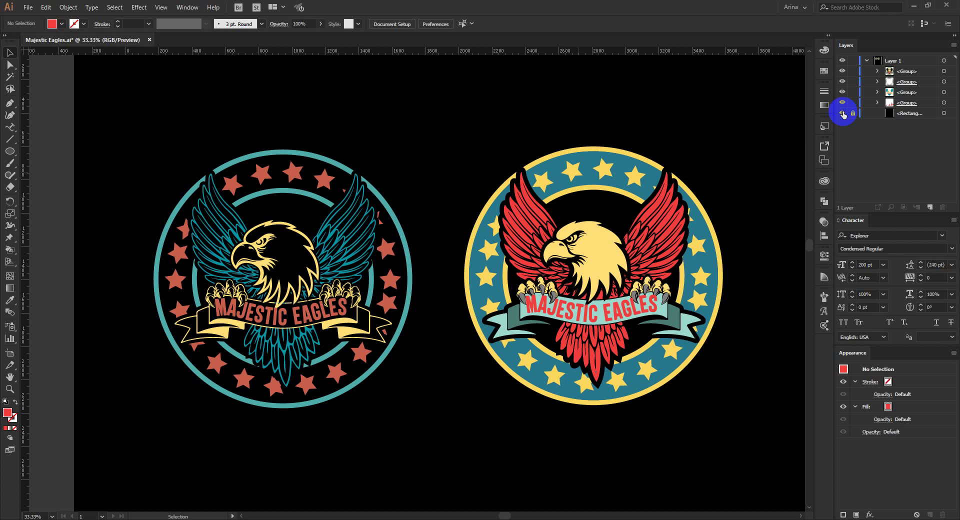